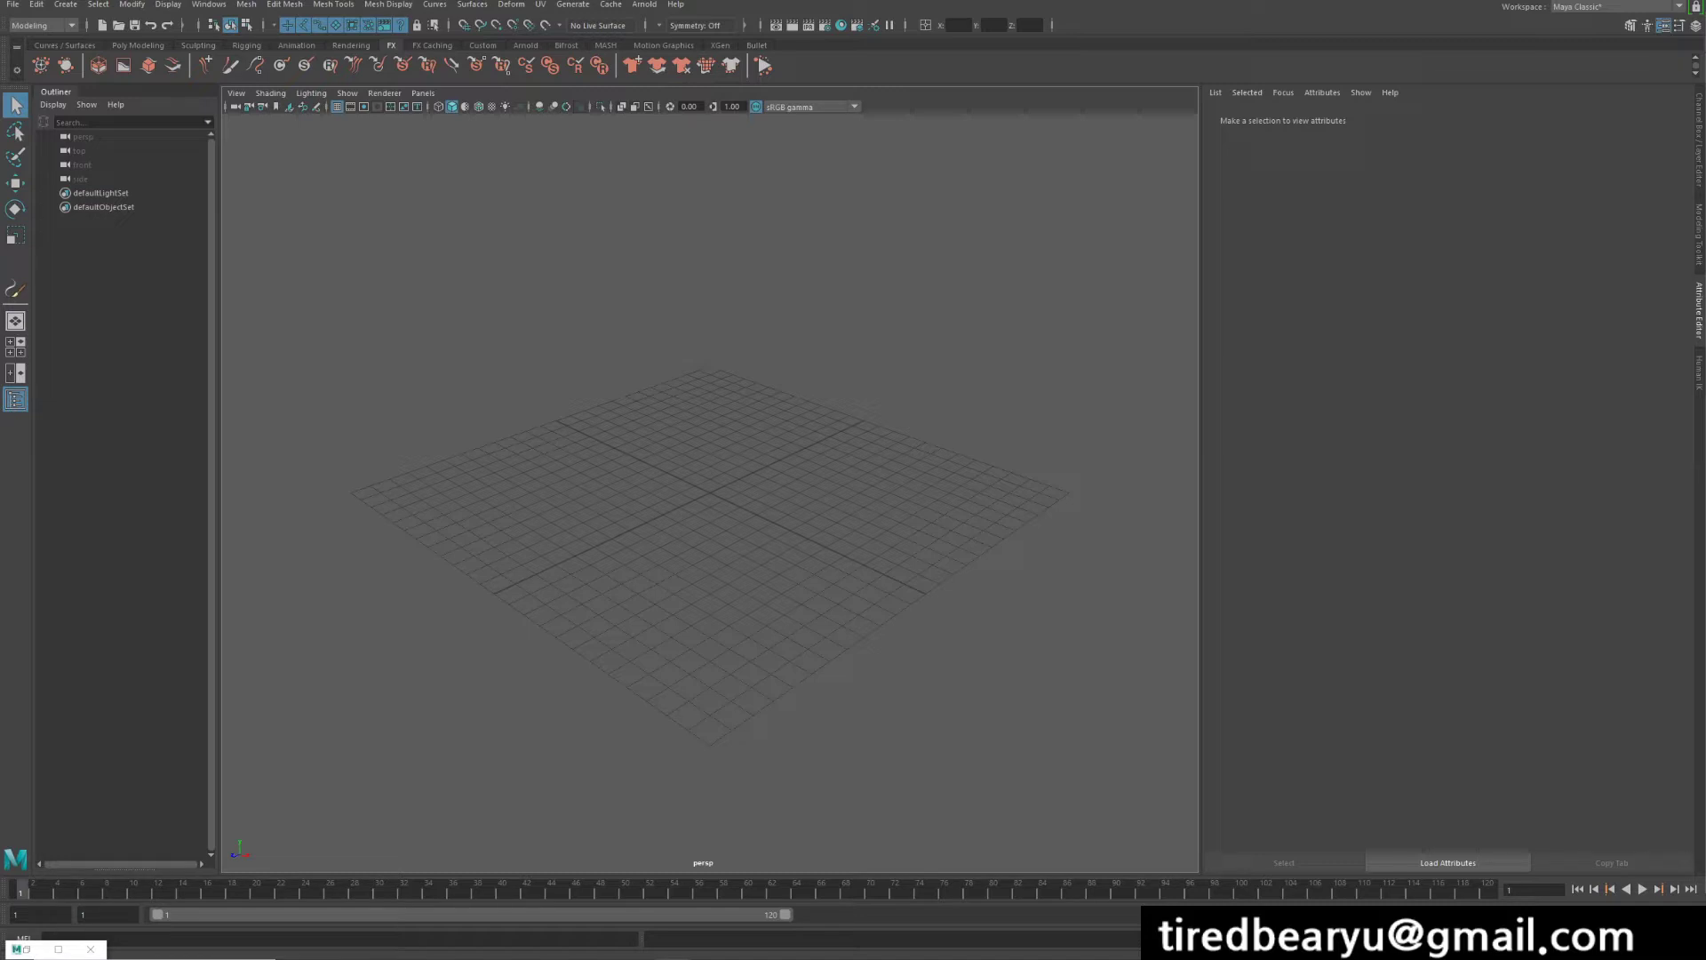
# - Load the TreesMesh birchSpringHeavy brush and paint a birch tree stroke near the grid centre
pyautogui.keyDown('alt'); pyautogui.moveTo(711, 498); pyautogui.dragTo(711, 445); pyautogui.keyUp('alt')
pyautogui.click(572, 3)
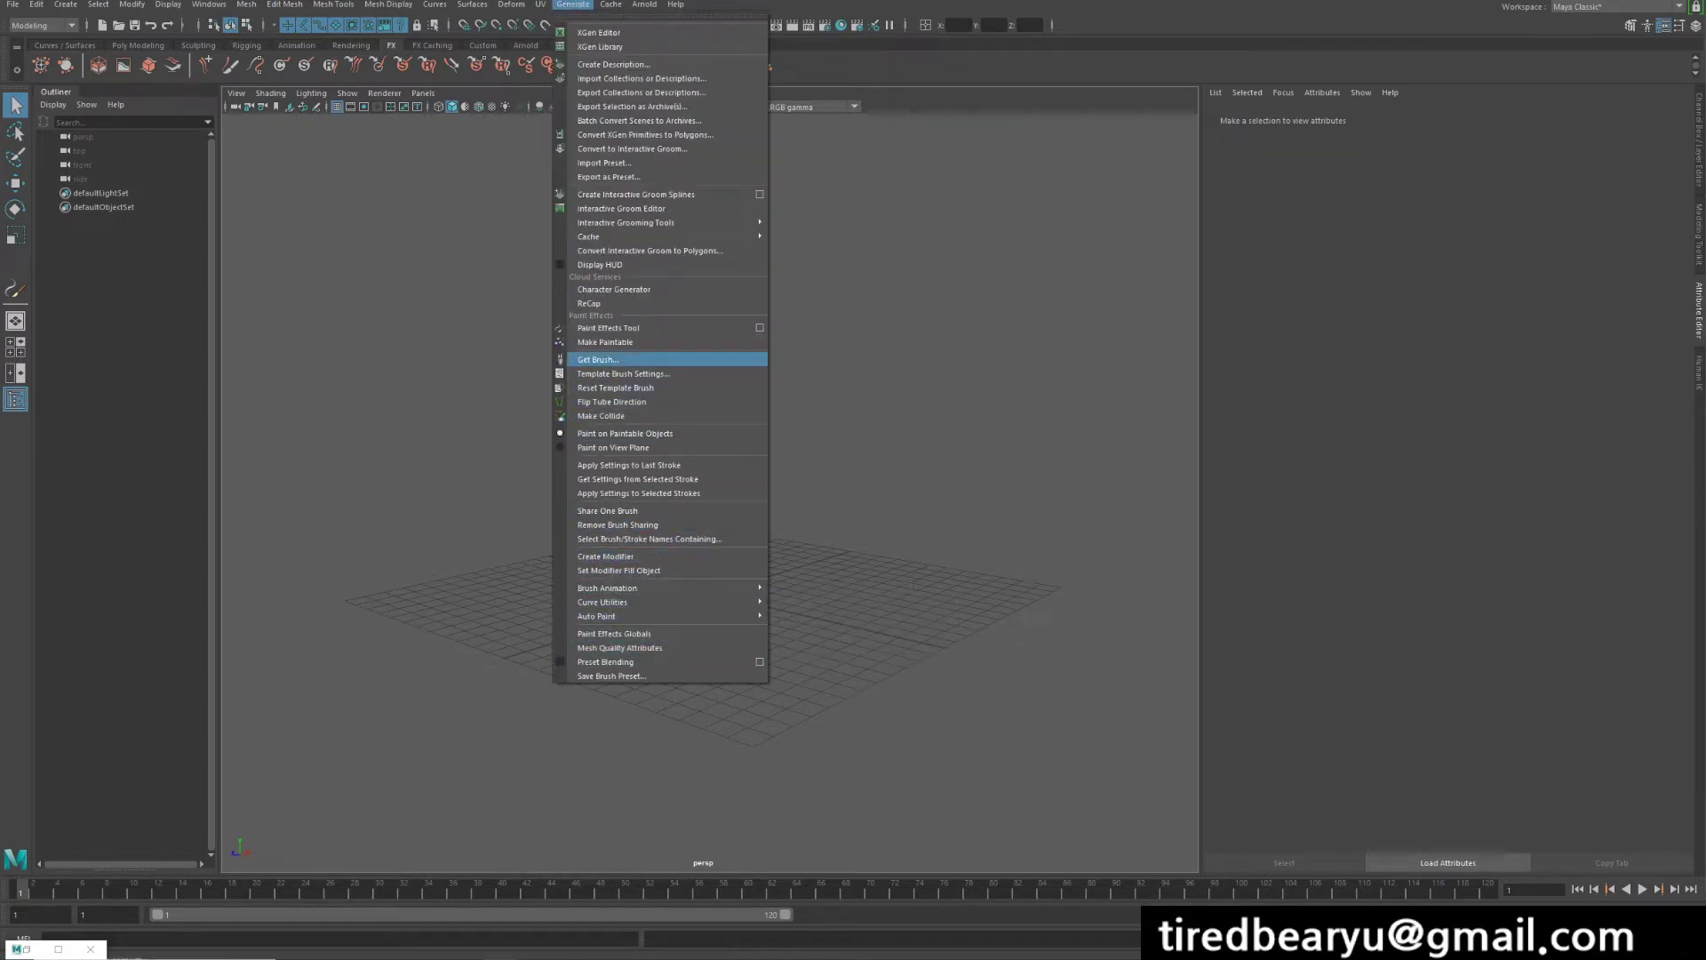
pyautogui.click(597, 359)
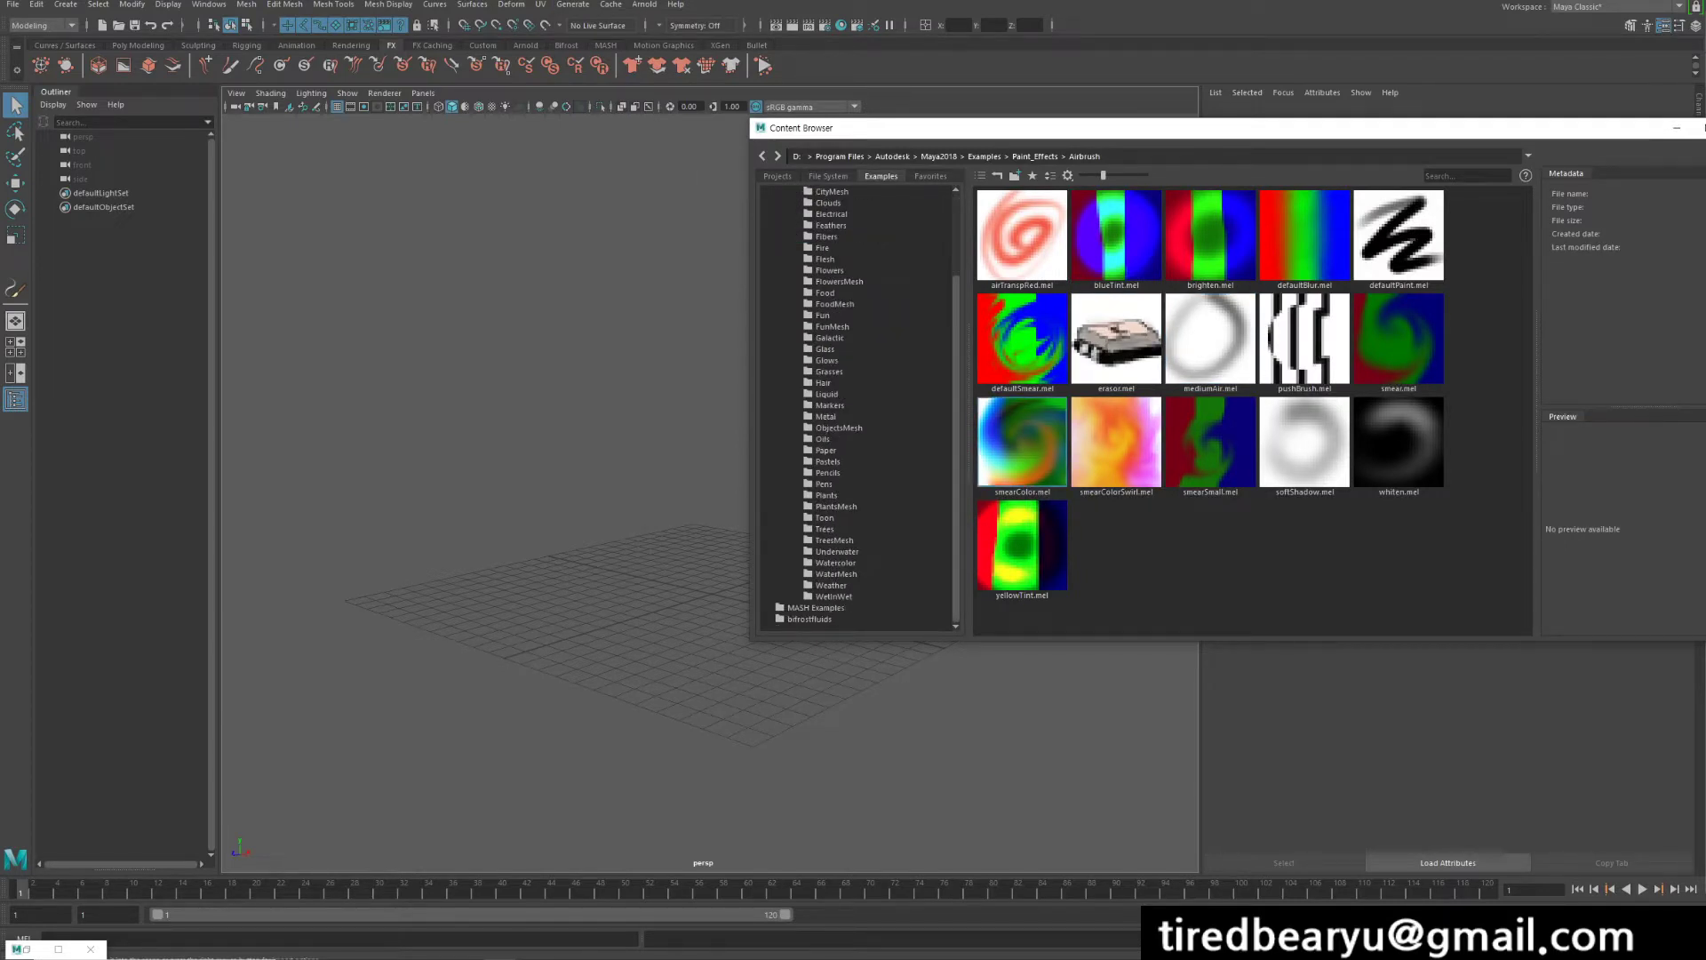
pyautogui.click(834, 540)
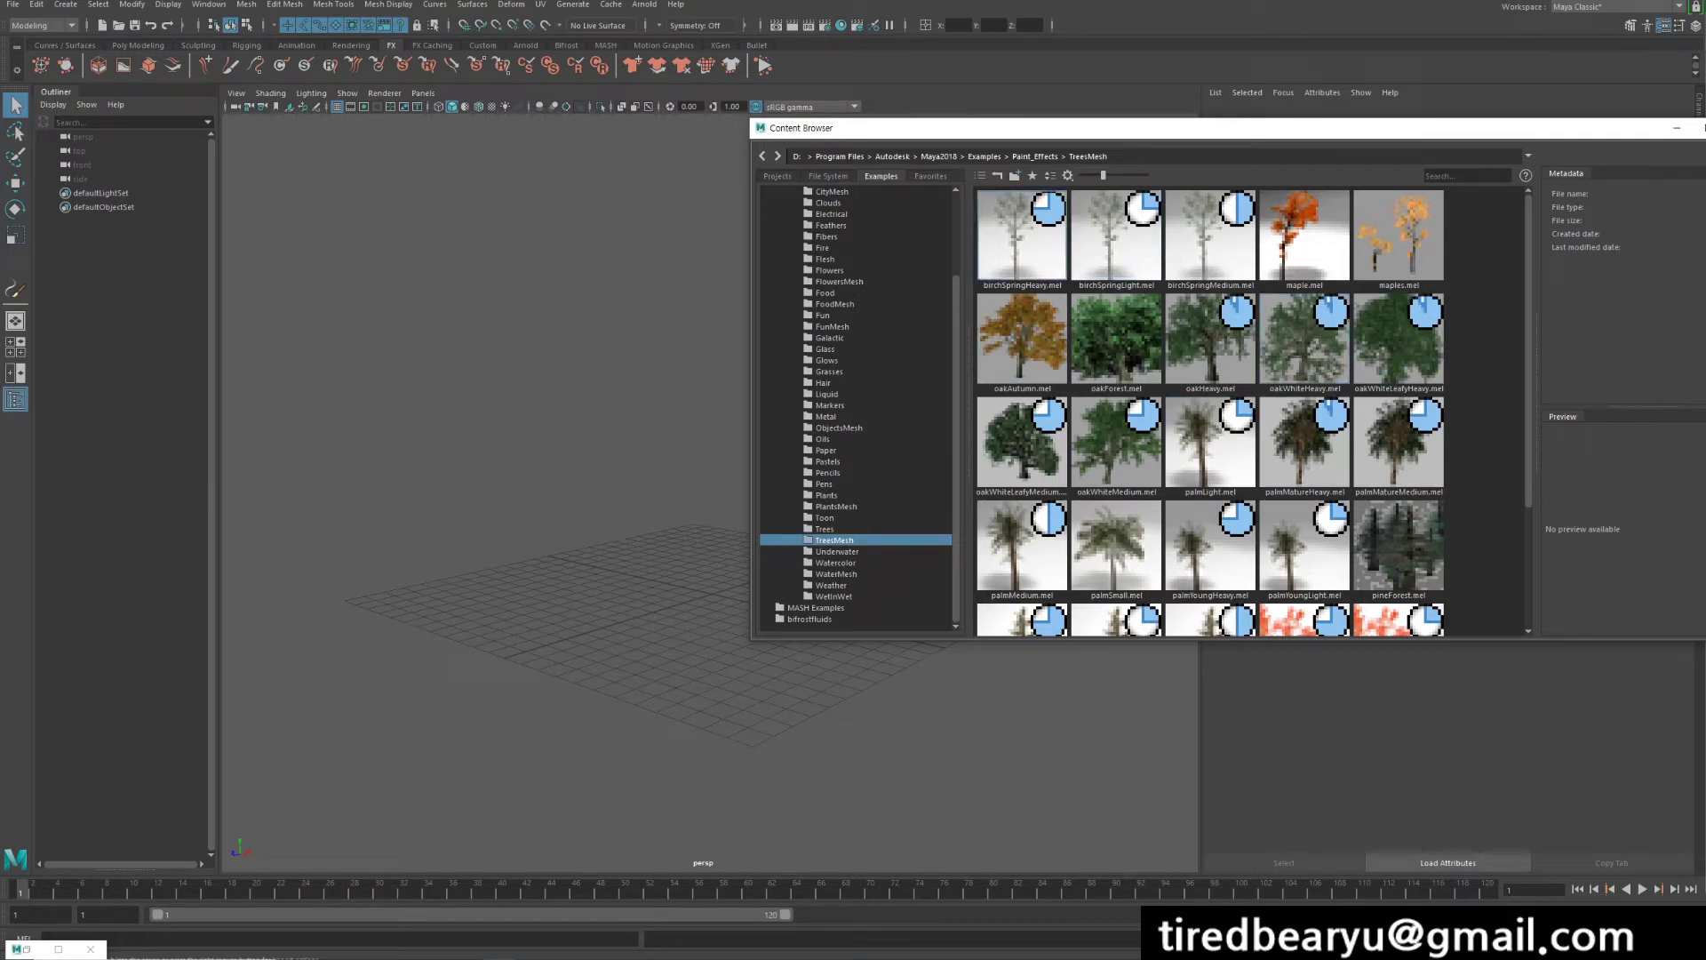
pyautogui.click(1022, 235)
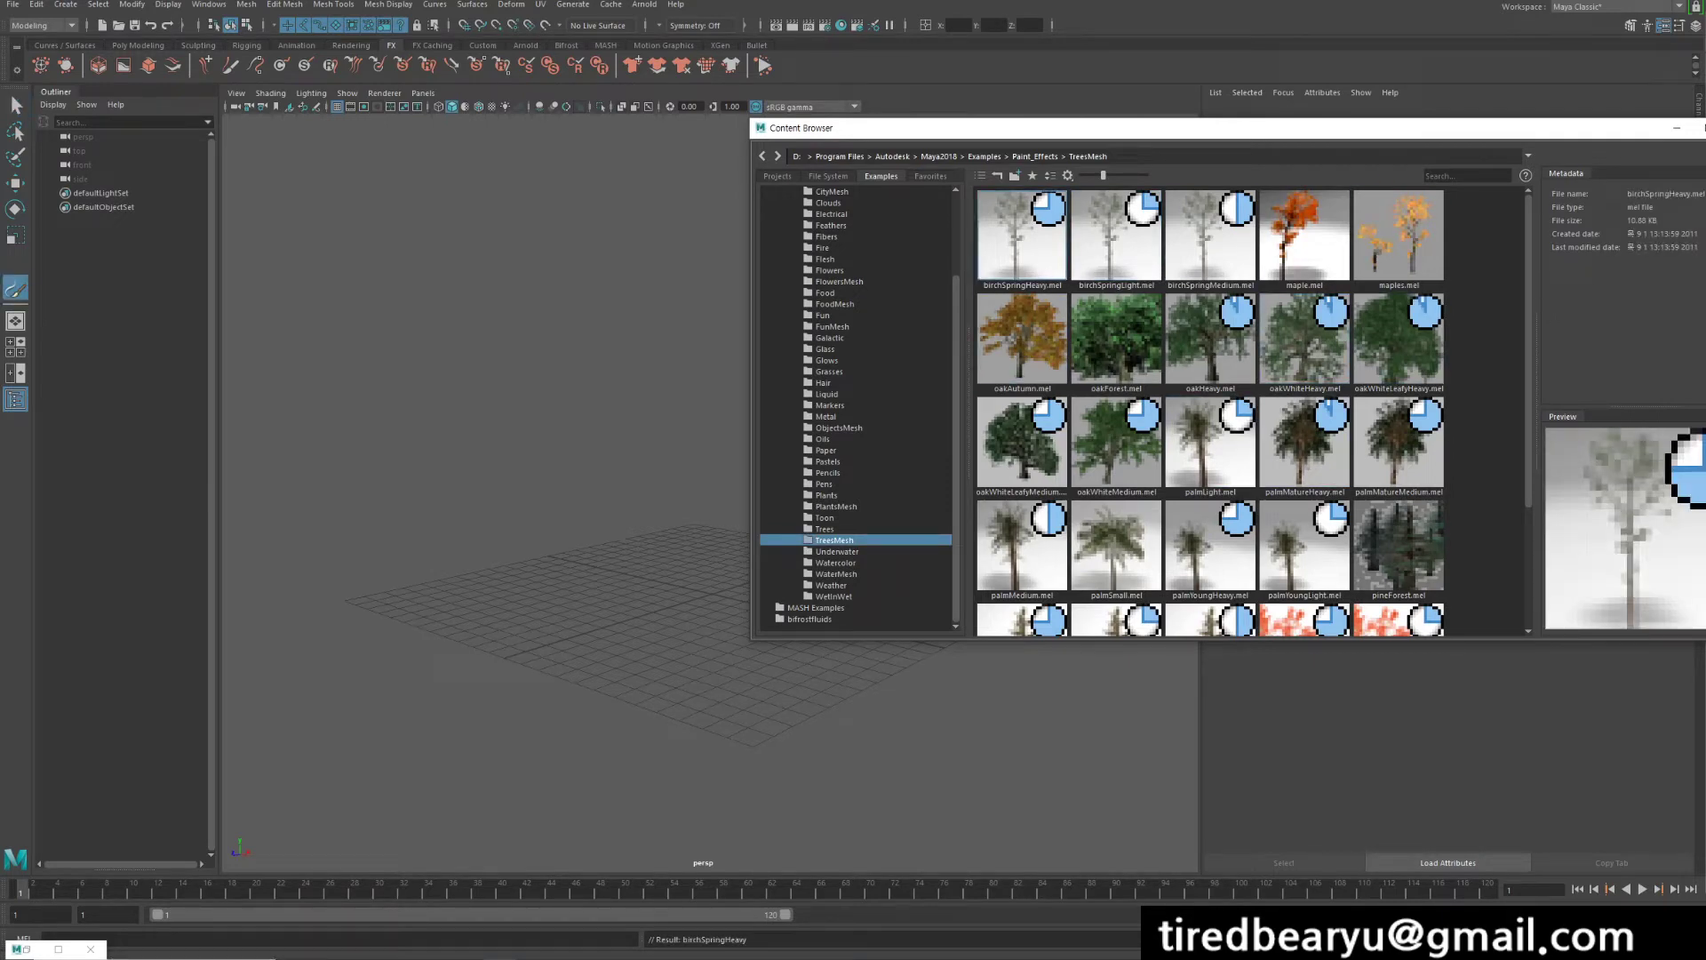
pyautogui.click(1677, 128)
pyautogui.moveTo(686, 633); pyautogui.dragTo(738, 634)
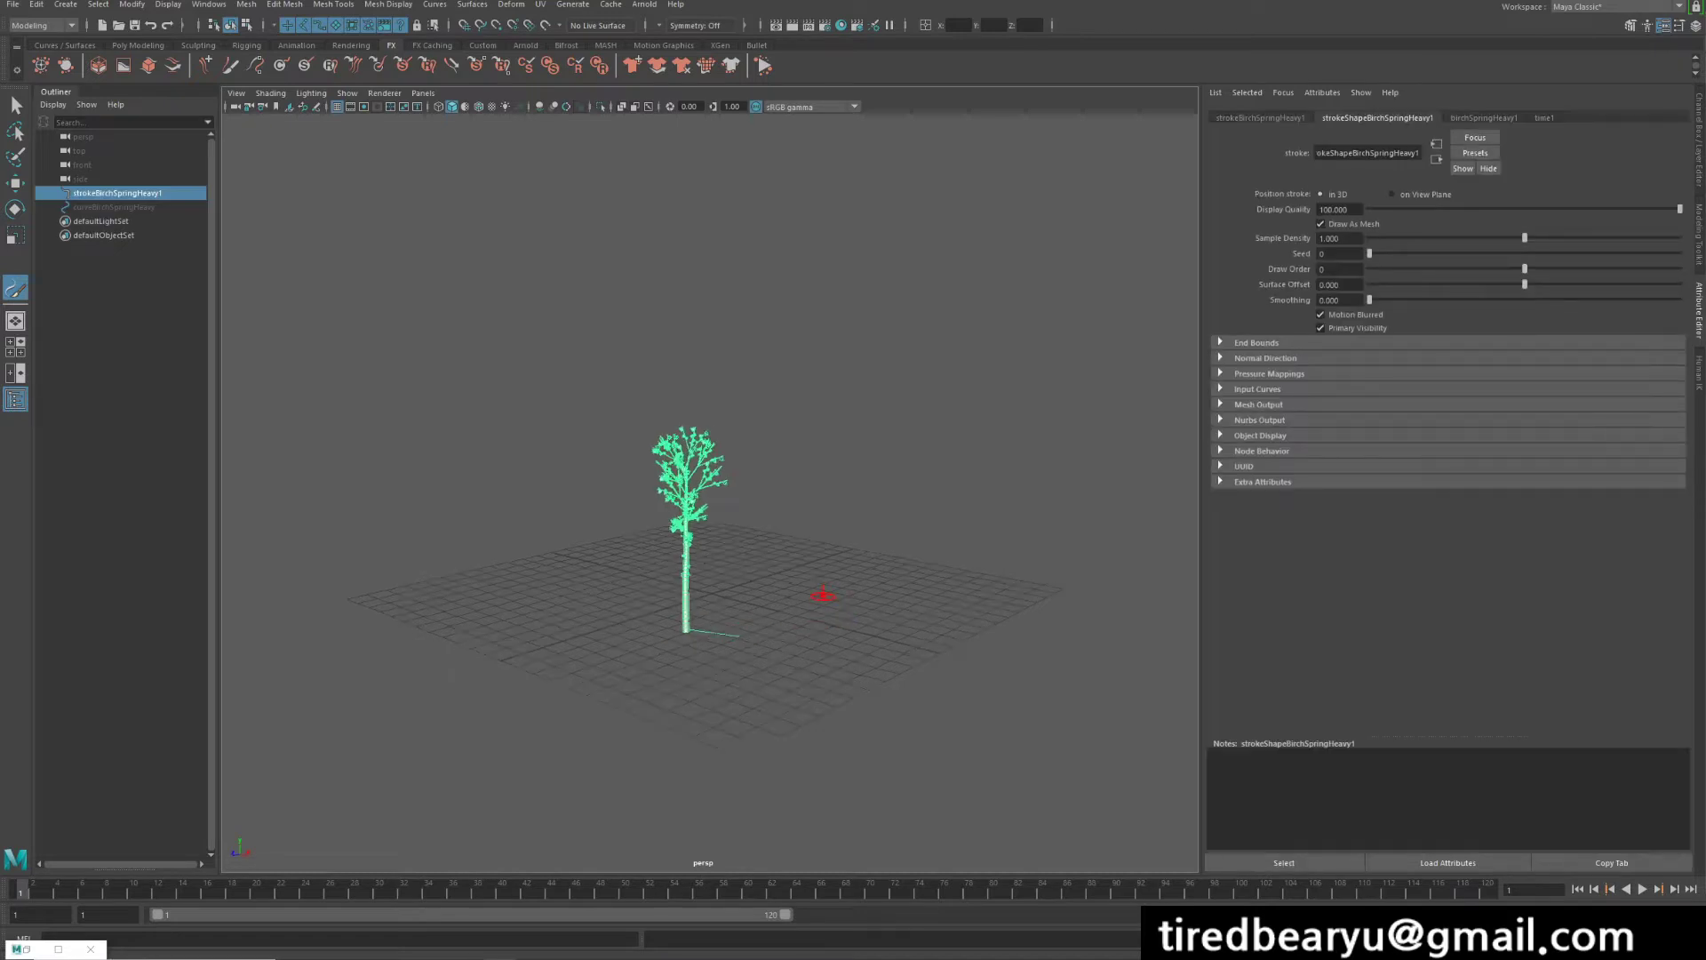
# - Zoom in and switch to shaded display for a closer, lower view of the birch tree
pyautogui.scroll(3, 983, 598)
pyautogui.press('w')
pyautogui.click(978, 785)
pyautogui.scroll(3, 977, 785)
pyautogui.scroll(2, 977, 784)
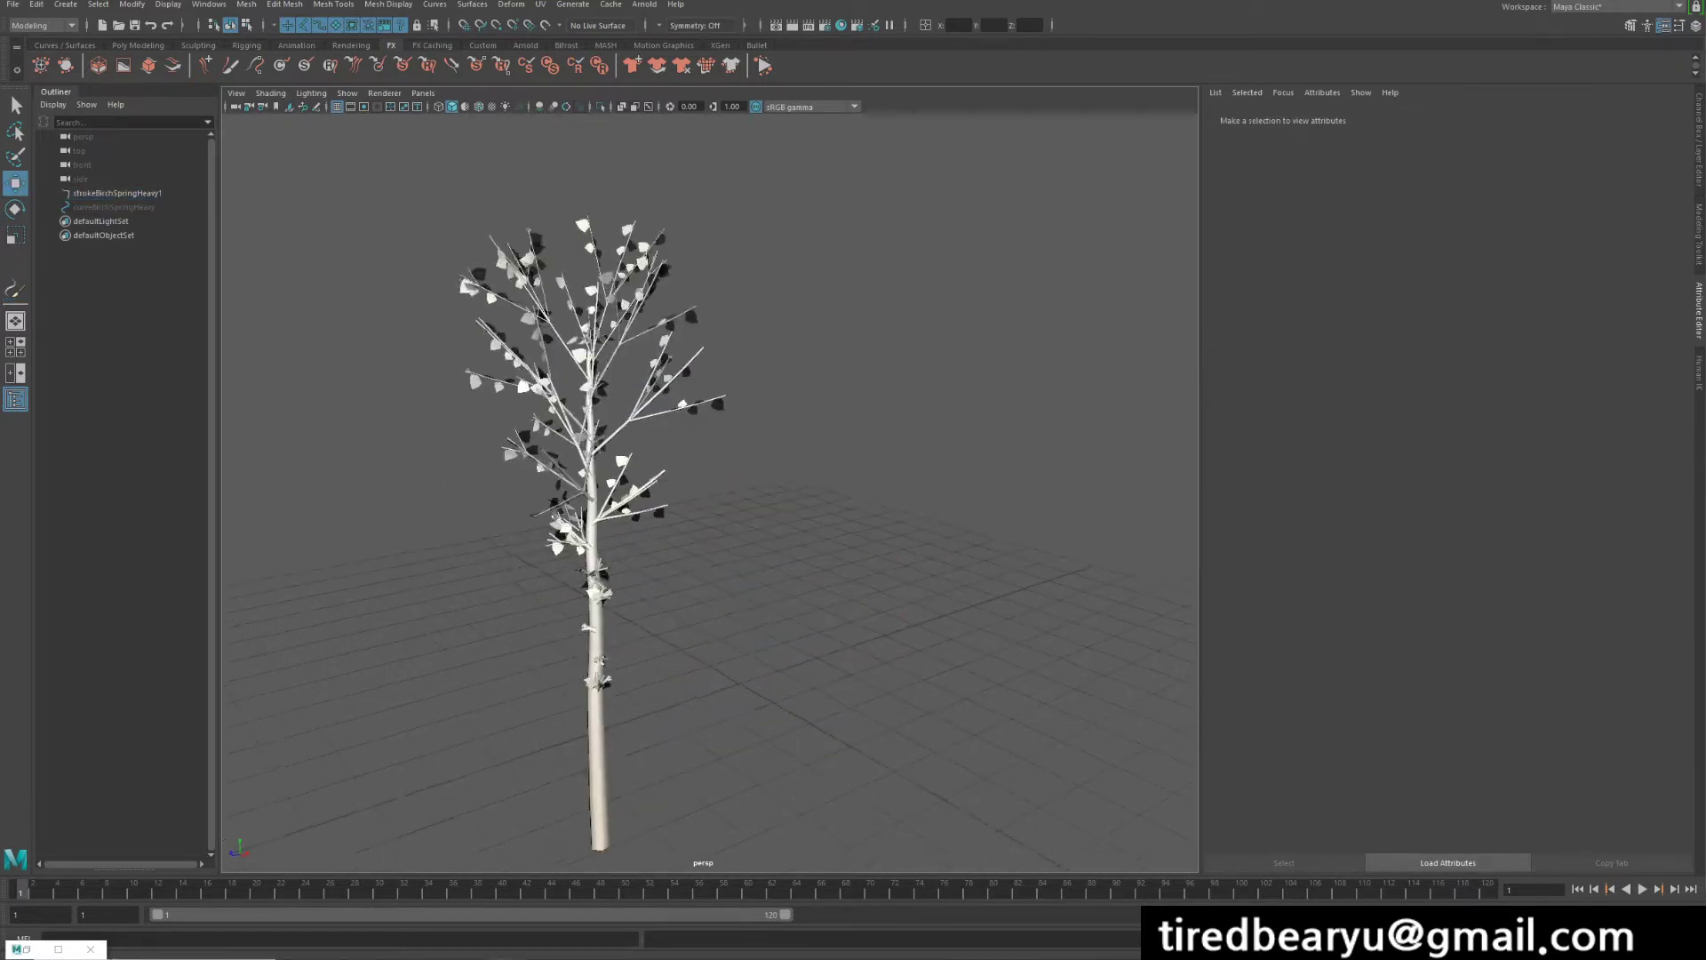
pyautogui.keyDown('alt'); pyautogui.moveTo(710, 445); pyautogui.dragTo(826, 418); pyautogui.keyUp('alt')
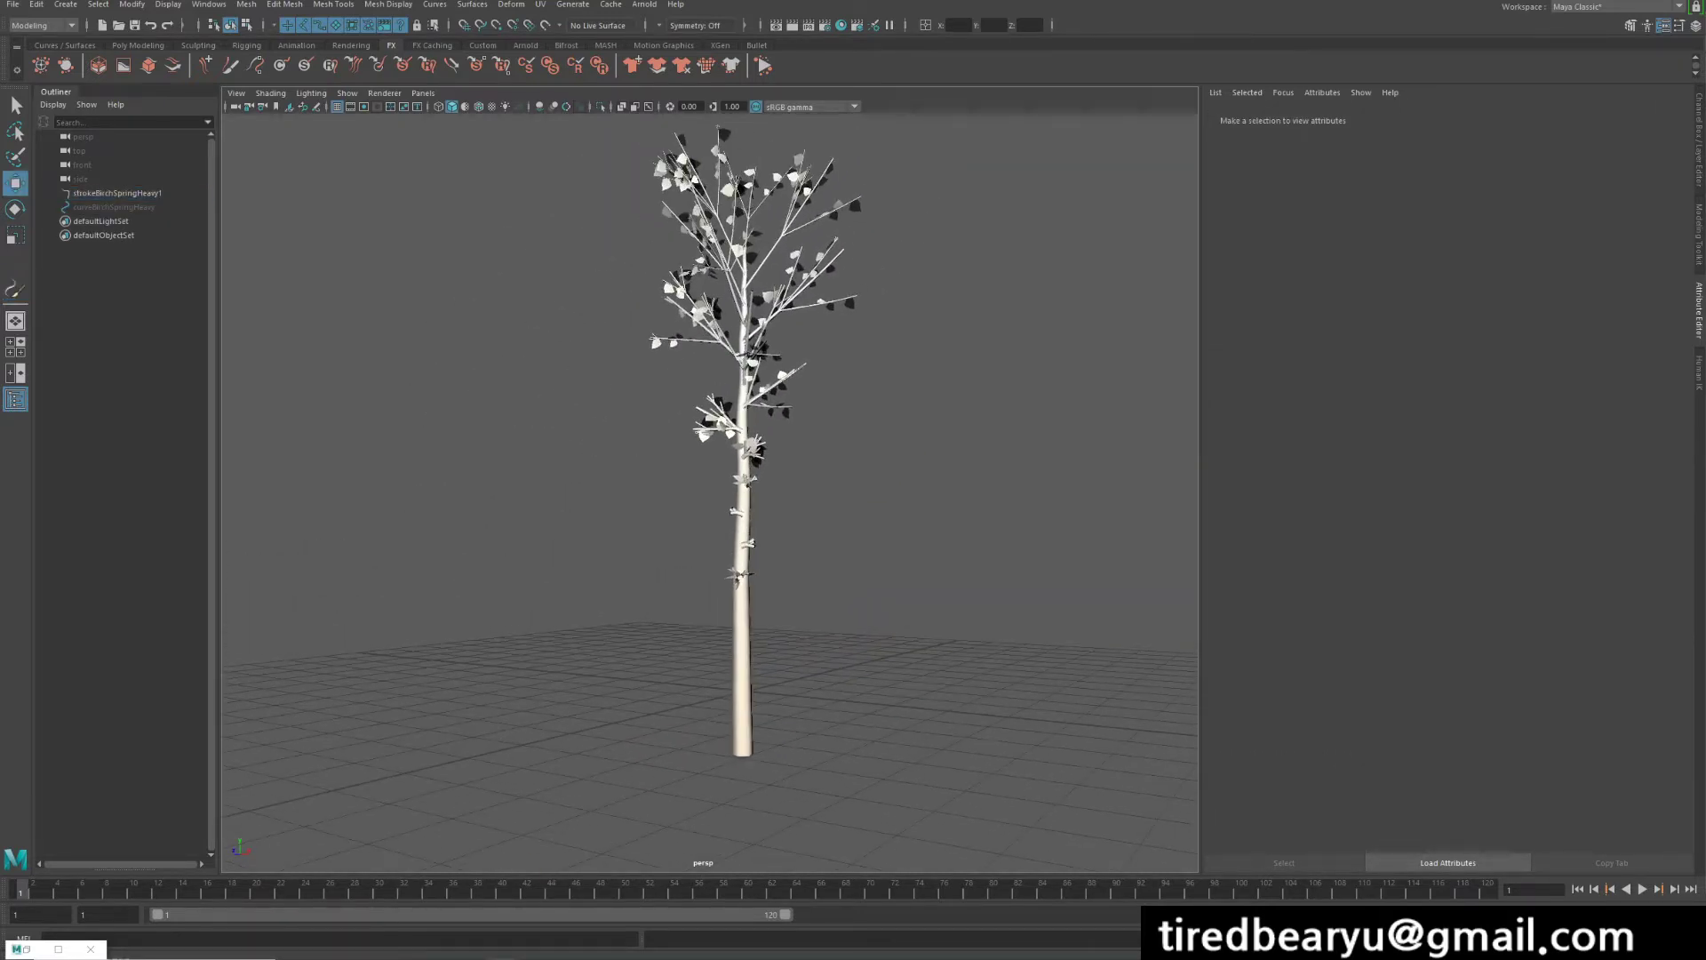
# - Orbit around the tree and reselect the birch tree stroke
pyautogui.click(738, 576)
pyautogui.keyDown('alt'); pyautogui.moveTo(737, 576); pyautogui.dragTo(702, 628); pyautogui.keyUp('alt')
pyautogui.hotkey('ctrl', 'z')
pyautogui.hotkey('shift', 'z')
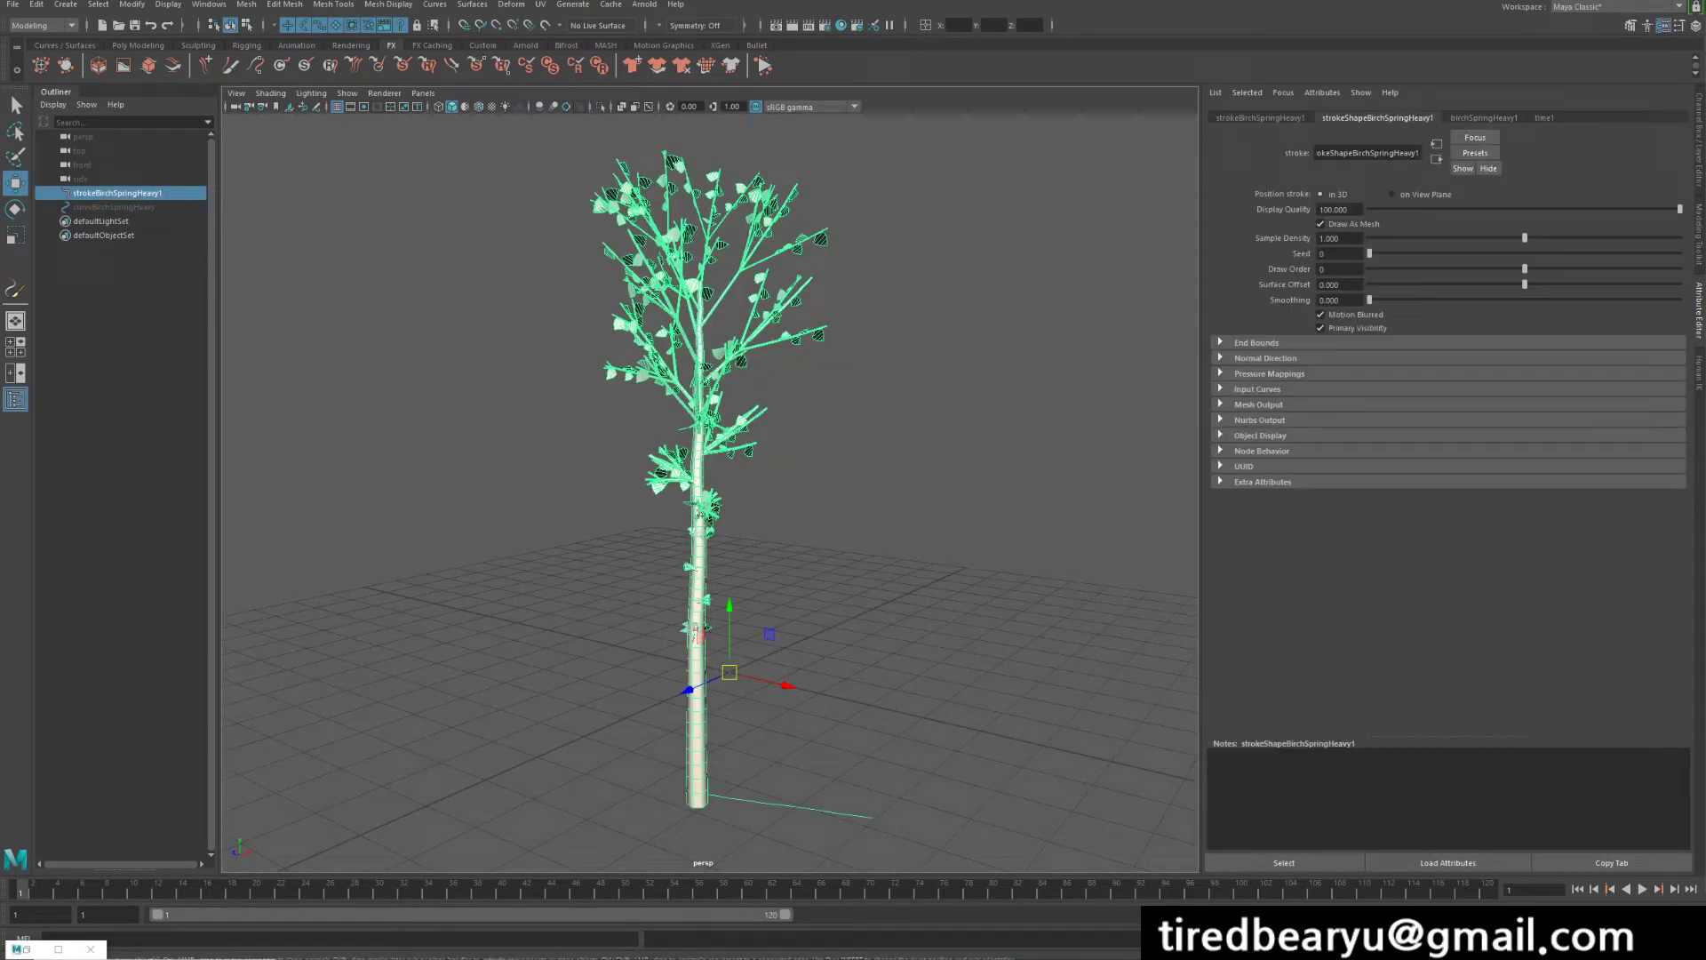
pyautogui.hotkey('ctrl', 'z')
pyautogui.hotkey('shift', 'z')
# - Convert the Paint Effects birch to polygons and view it with bark and leaf textures
pyautogui.click(132, 5)
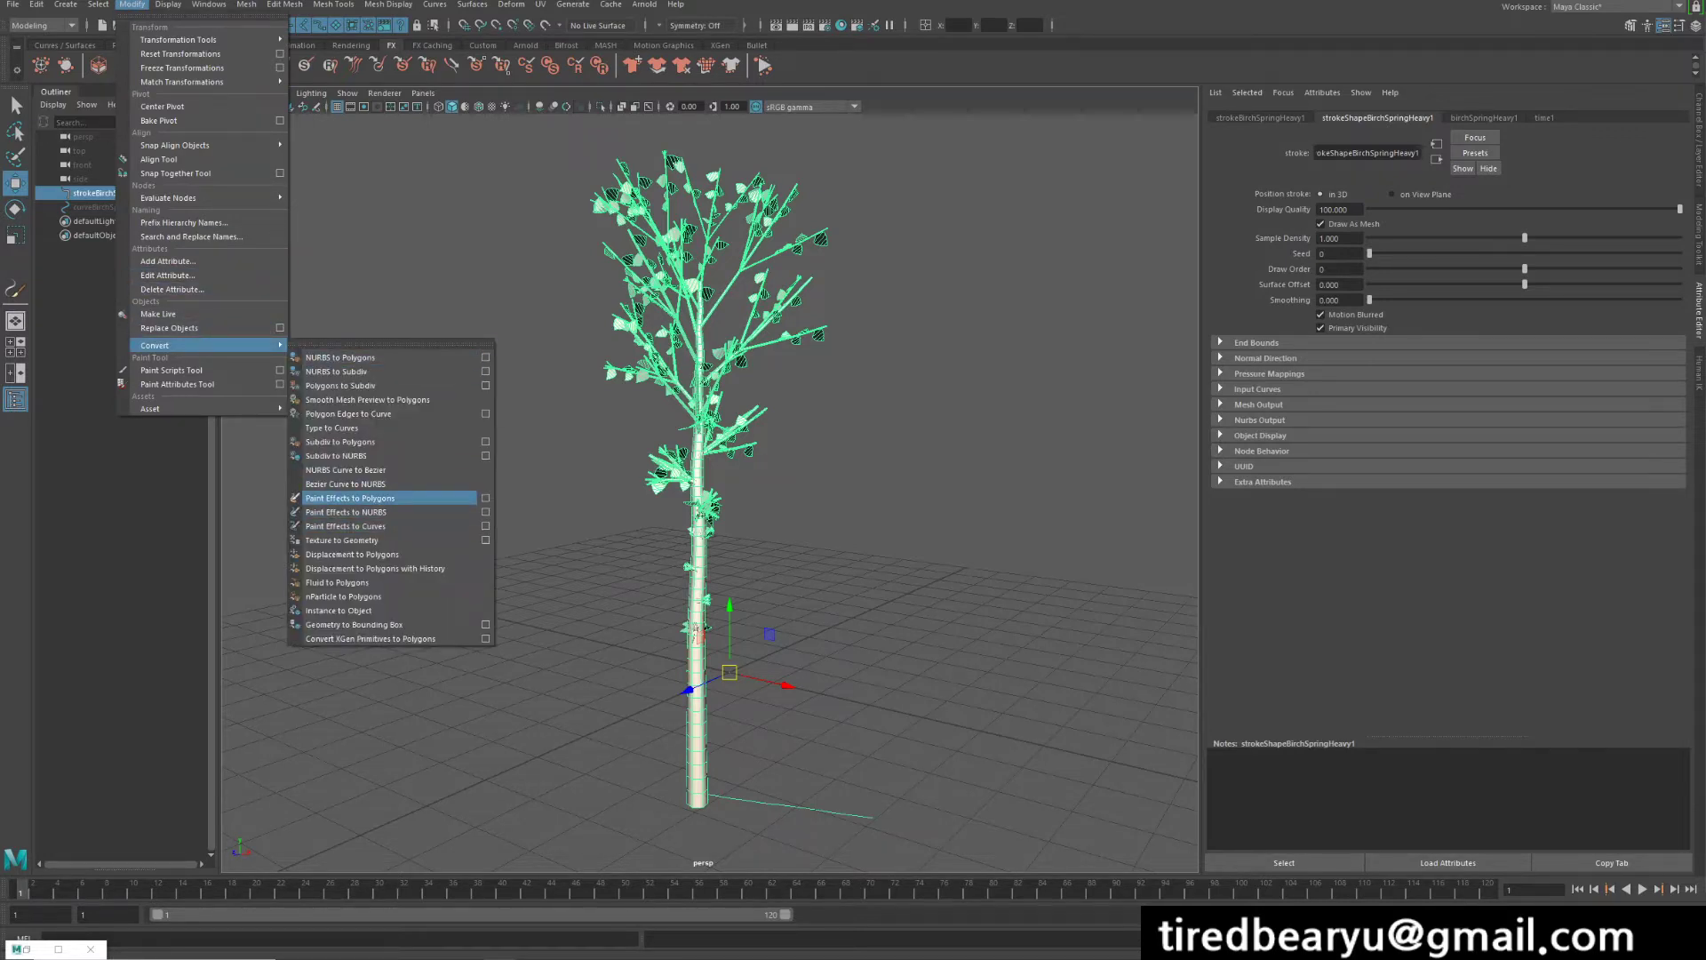
pyautogui.click(356, 497)
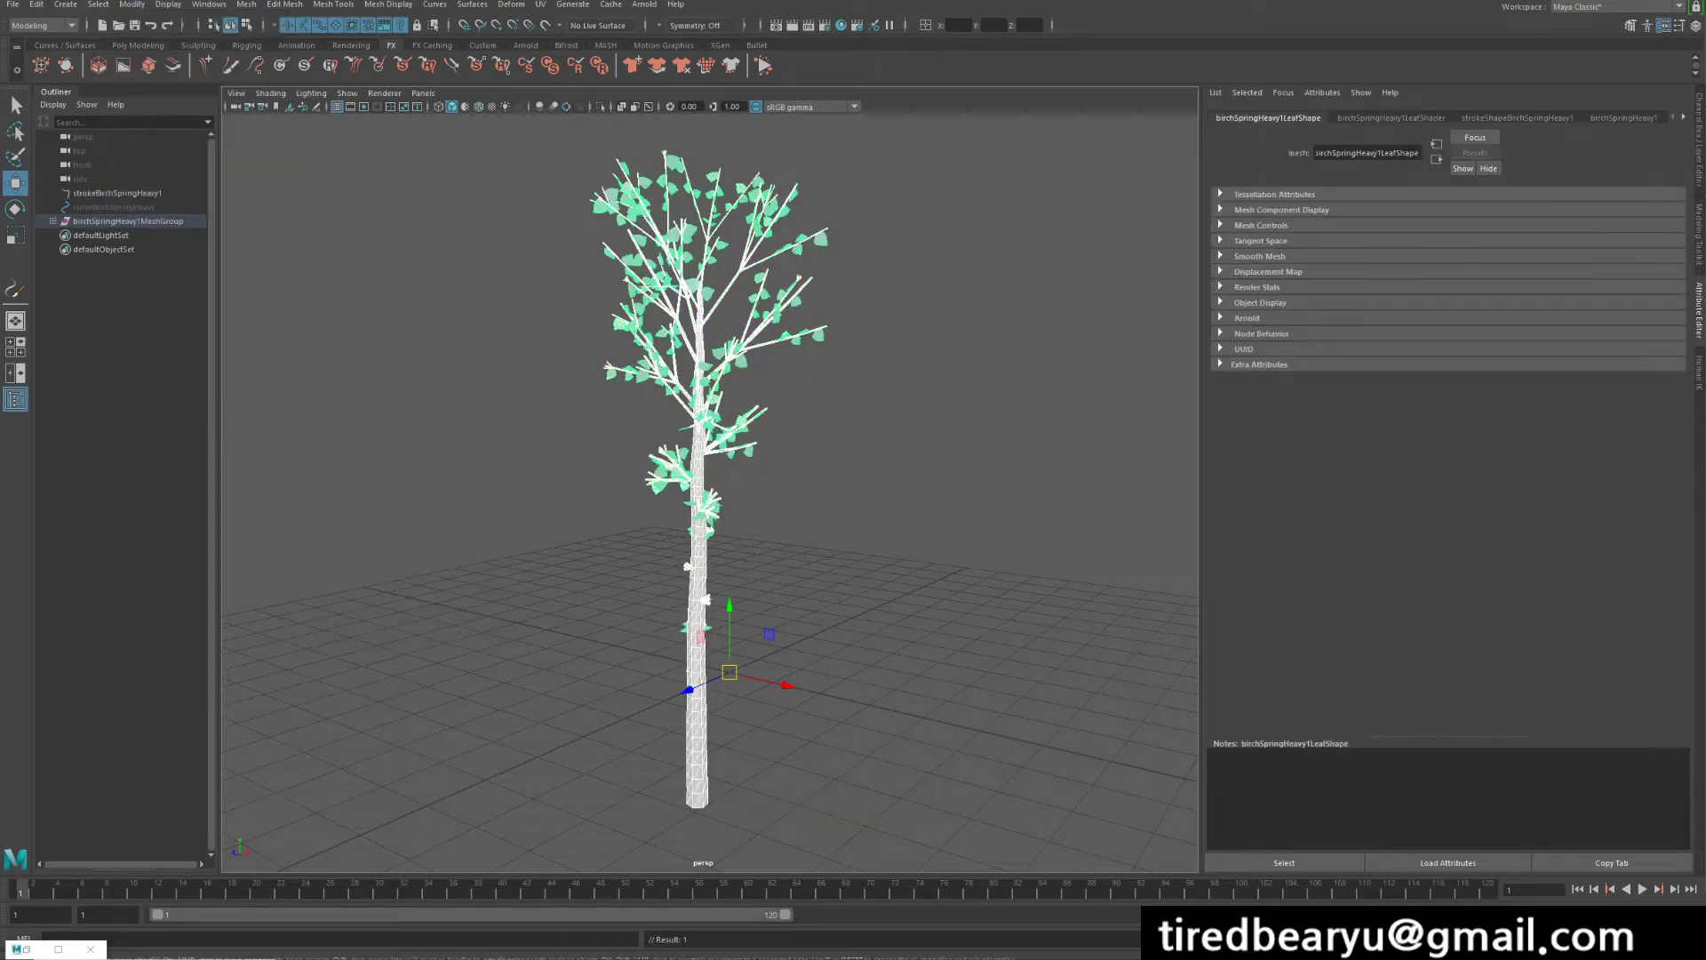
pyautogui.click(355, 498)
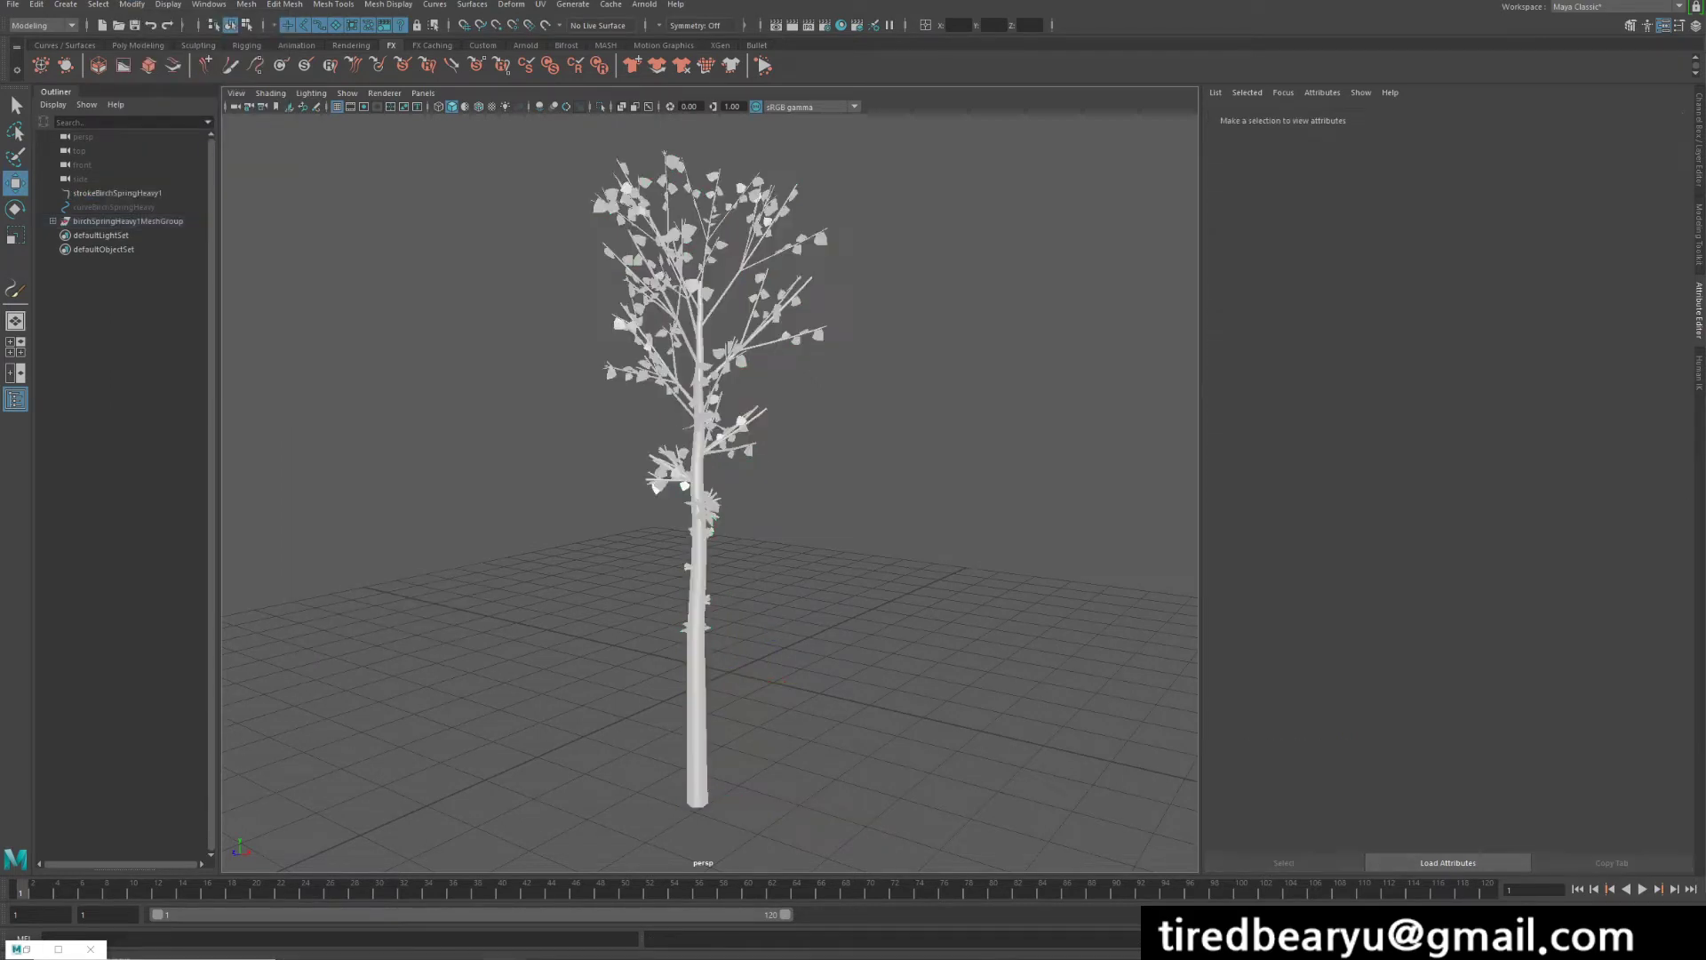
pyautogui.press('6')
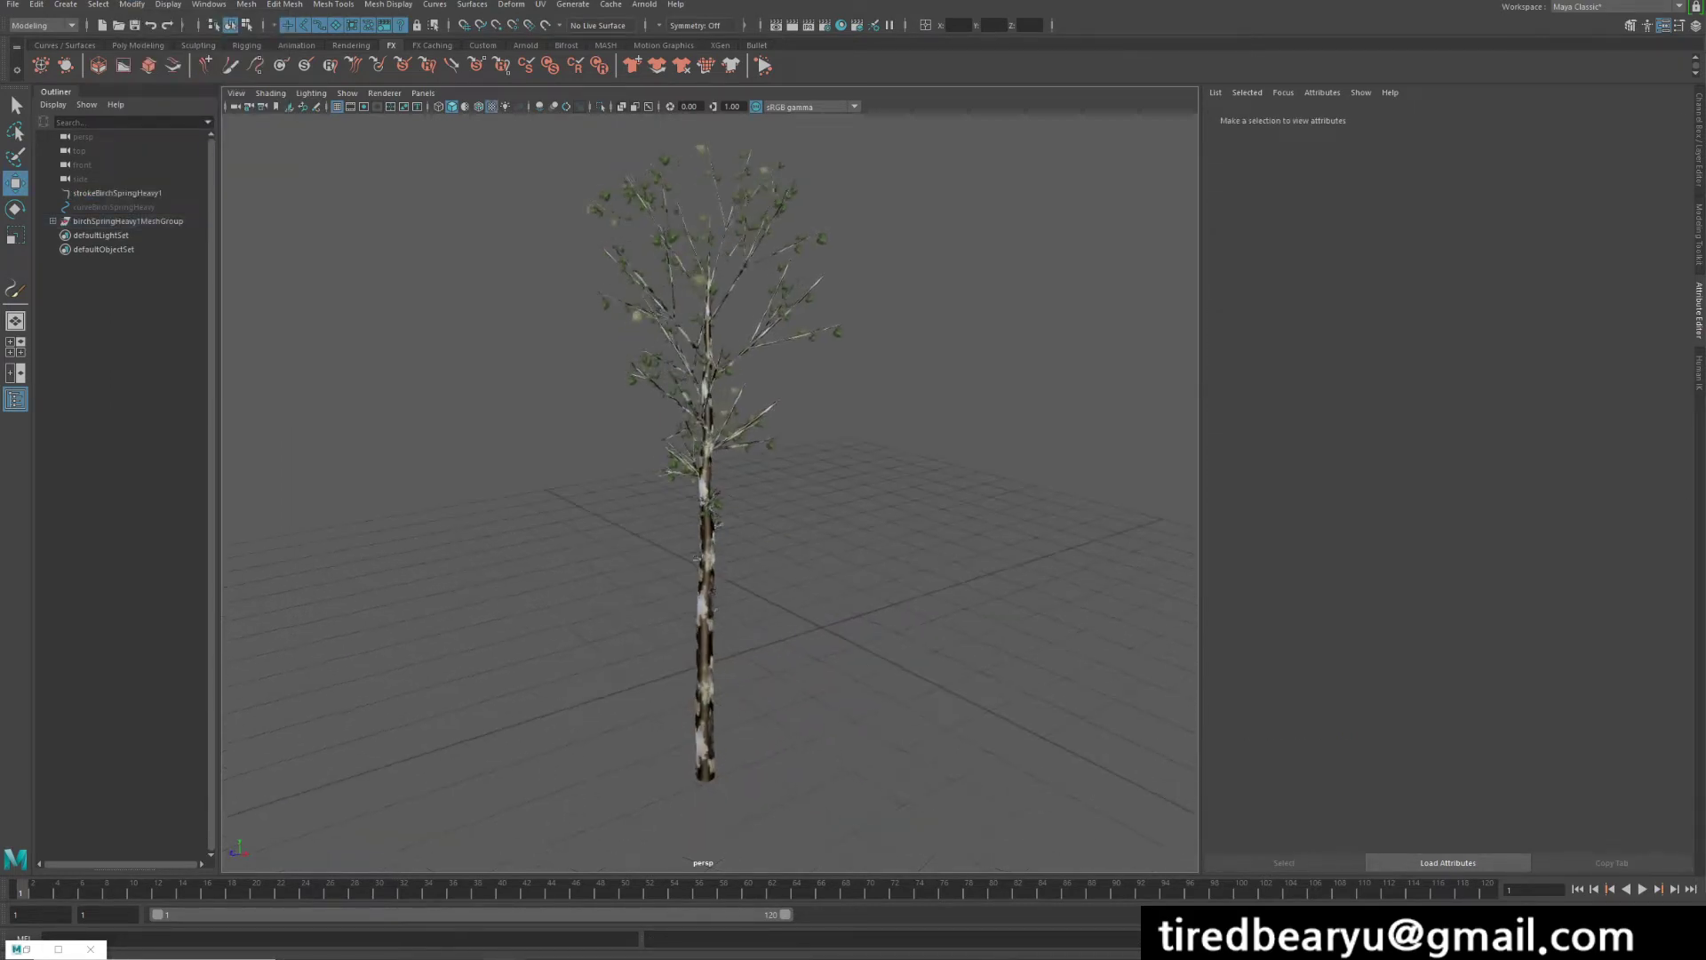
pyautogui.scroll(3, 709, 480)
pyautogui.keyDown('alt'); pyautogui.moveTo(711, 480); pyautogui.dragTo(889, 458); pyautogui.keyUp('alt')
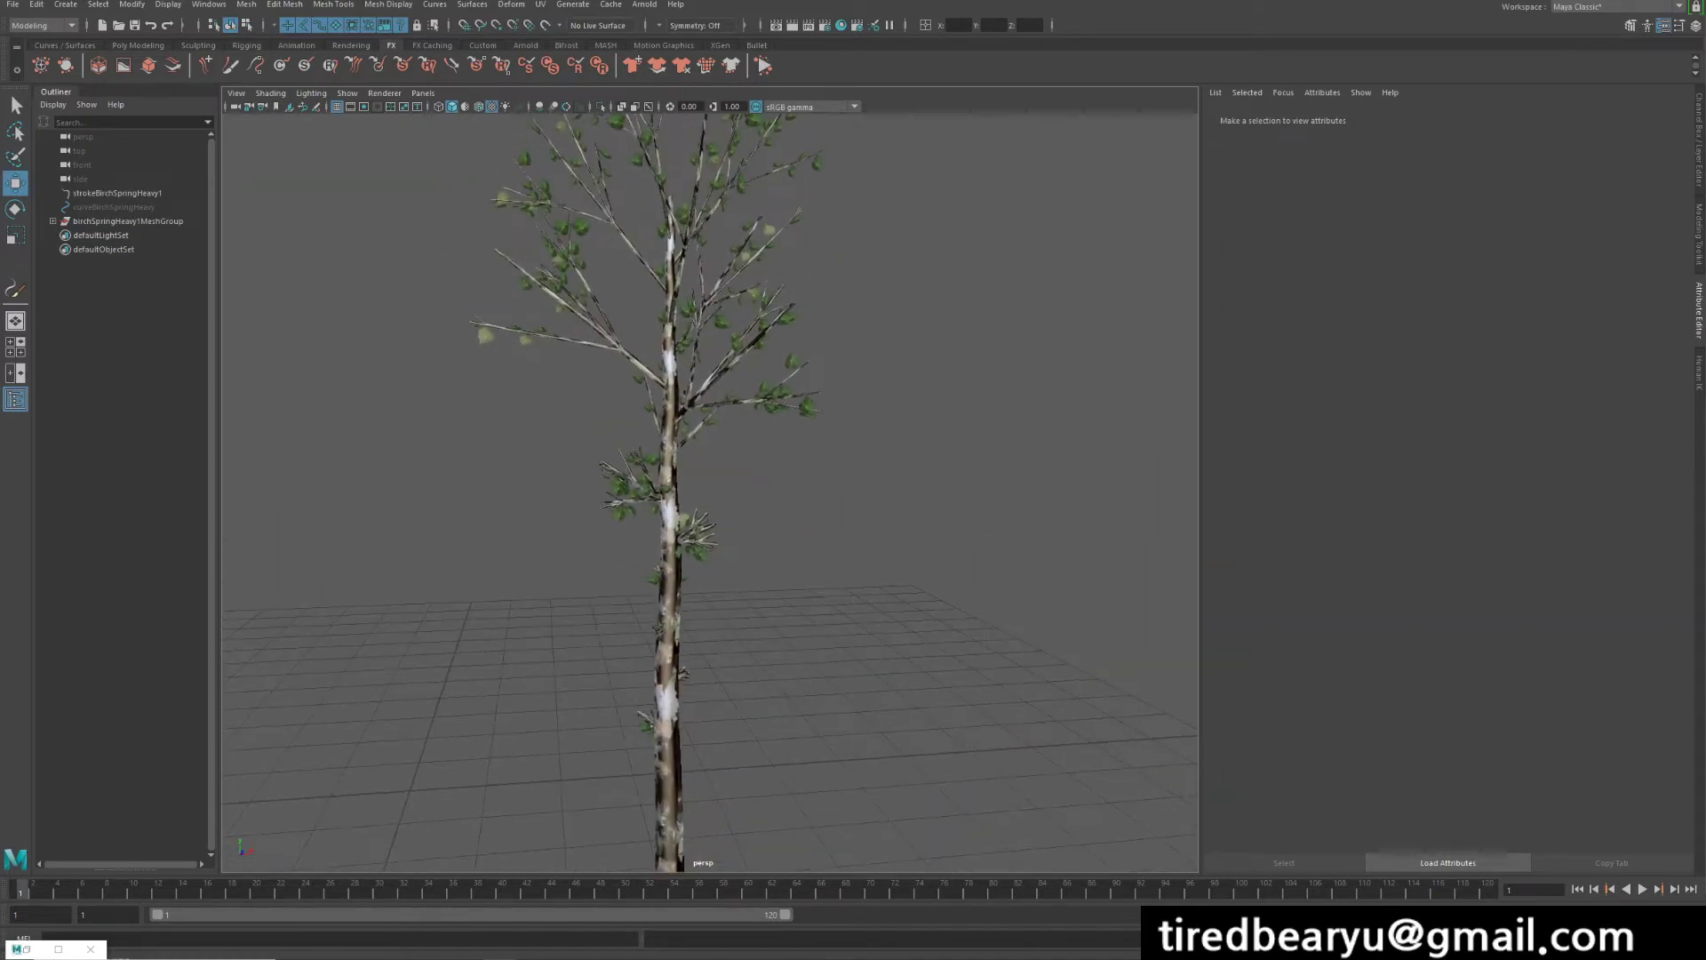
# - Expand birchSpringHeavy1MeshGroup in the Outliner and compare the Main and Leaf meshes
pyautogui.click(128, 220)
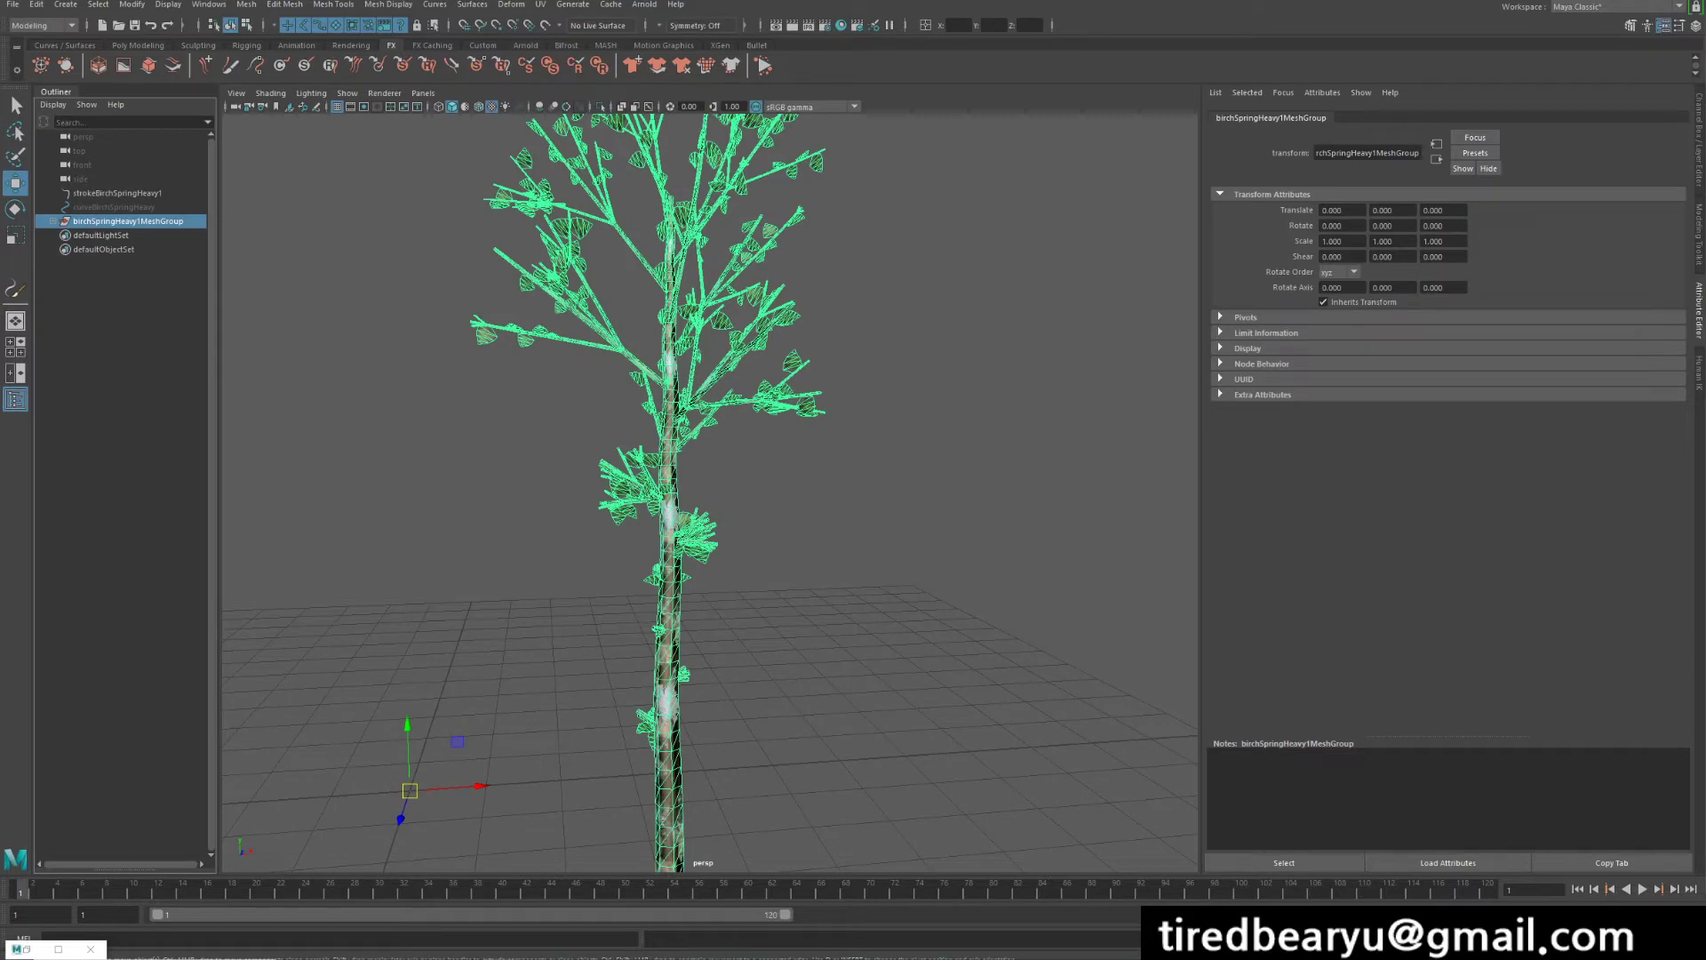
pyautogui.click(53, 220)
pyautogui.click(123, 234)
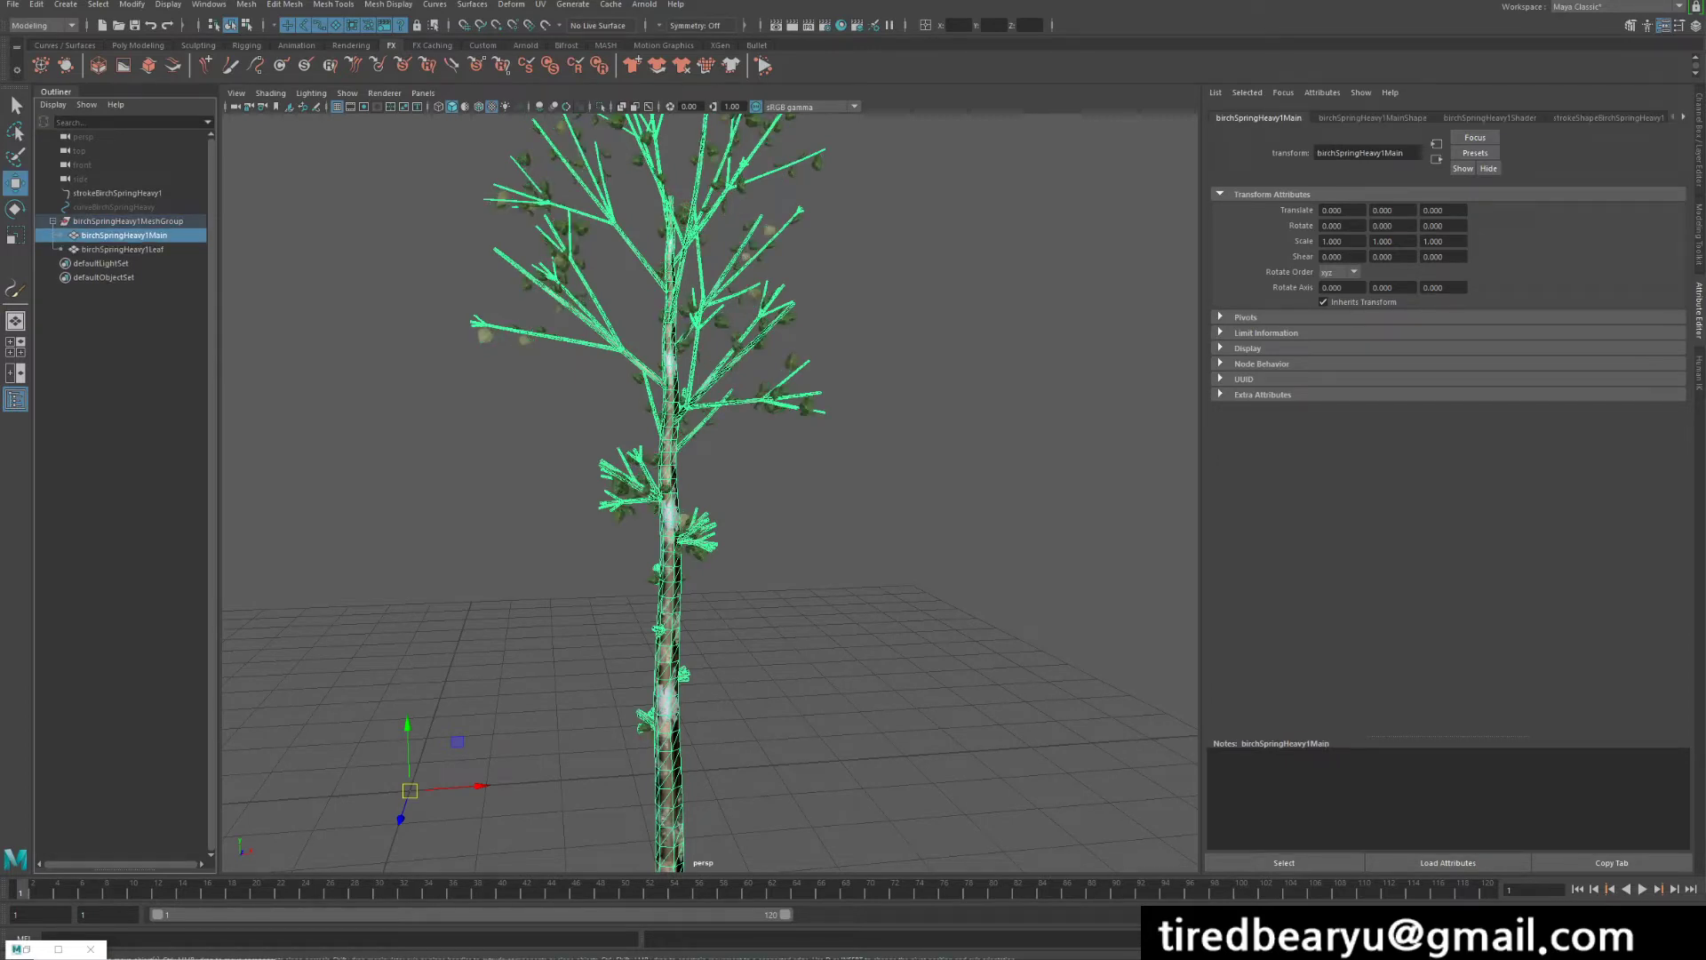
pyautogui.click(122, 249)
pyautogui.press('Up')
pyautogui.press('Down')
pyautogui.press('Up')
pyautogui.press('Down')
pyautogui.press('Up')
pyautogui.press('Down')
pyautogui.press('Up')
pyautogui.press('Down')
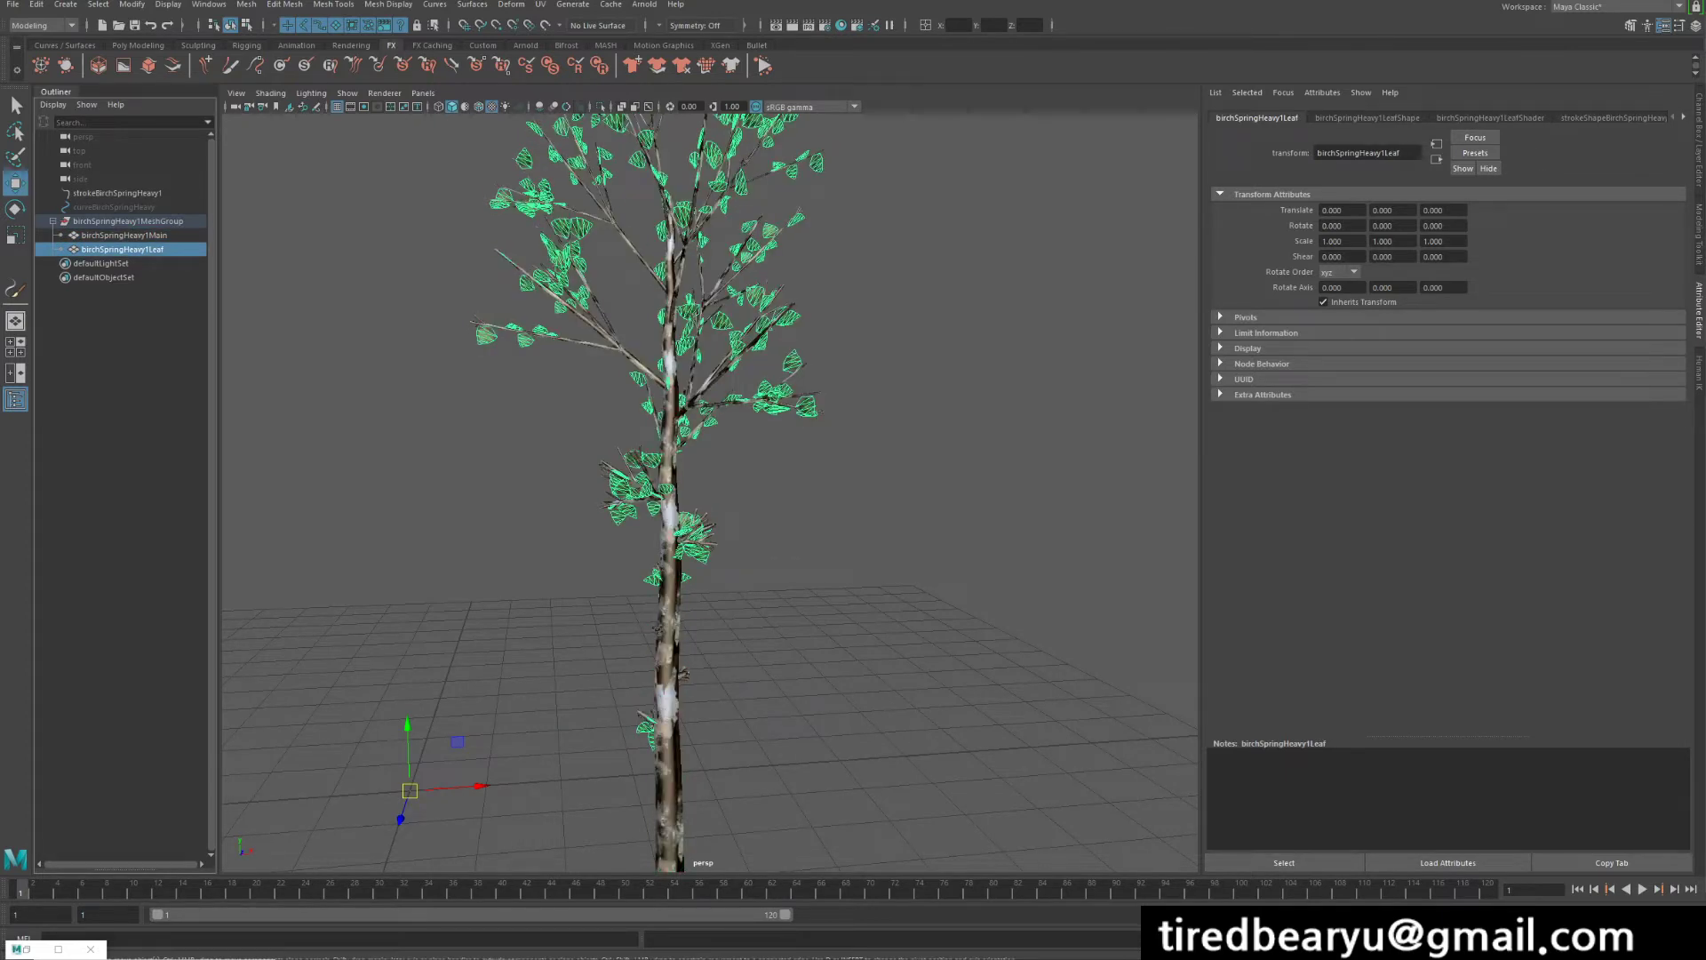
# - Orbit around the tree, ending with the birchSpringHeavy1Leaf mesh selected
pyautogui.press('Escape')
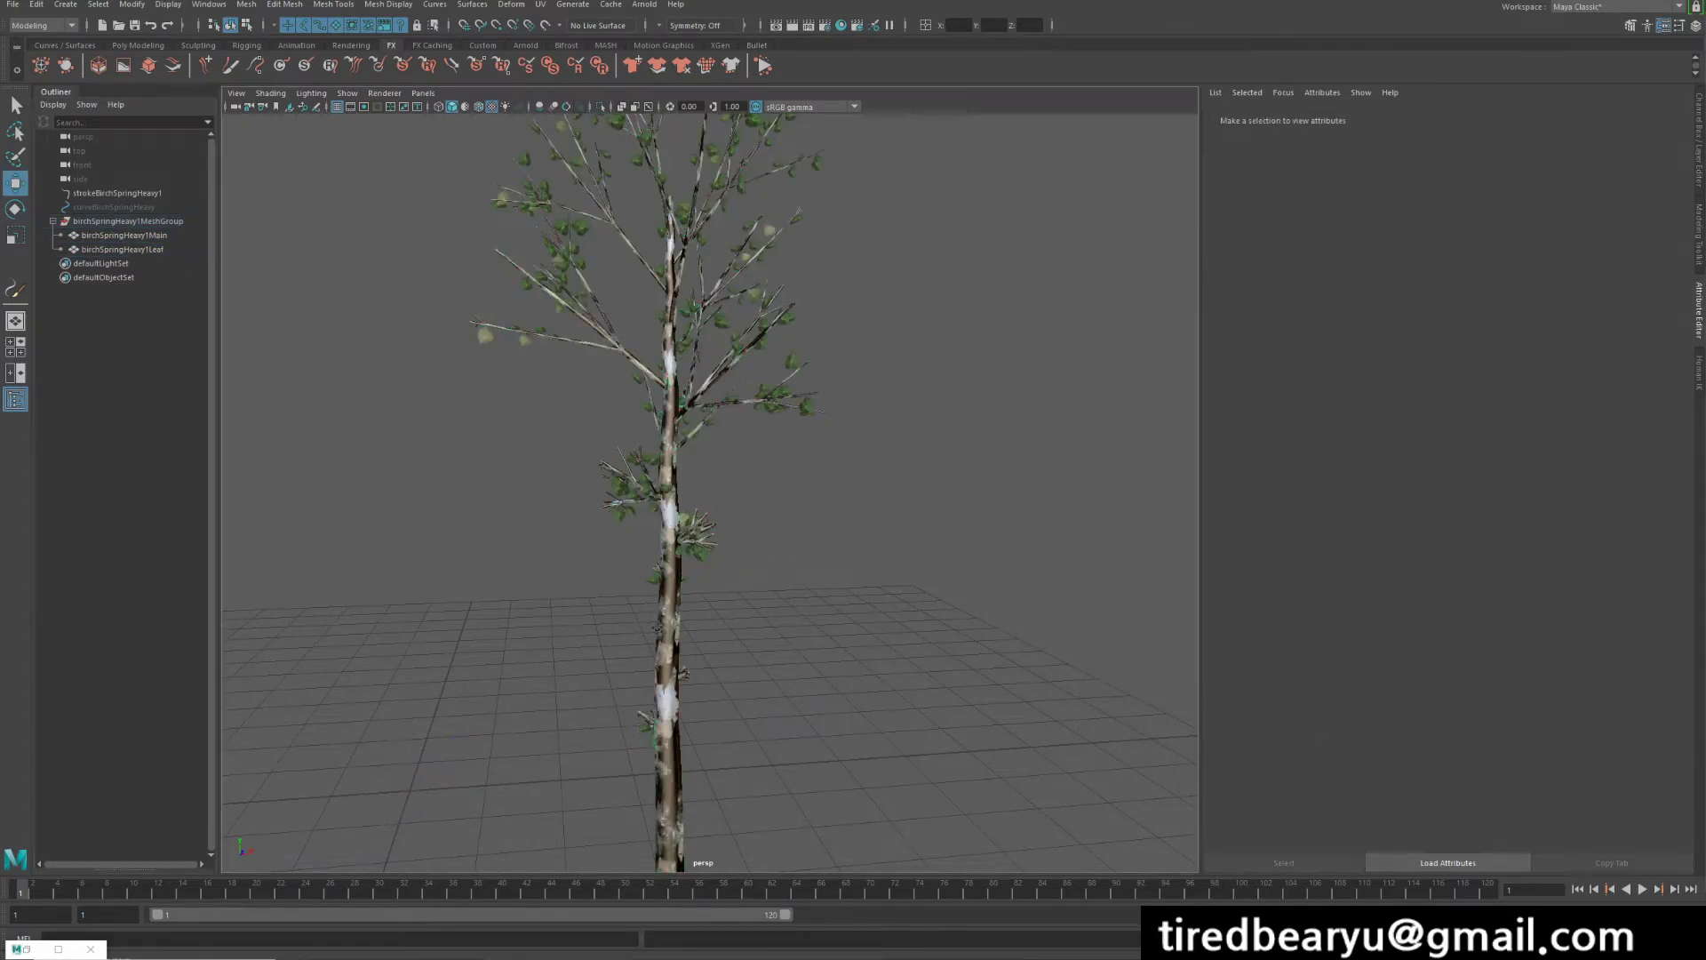
pyautogui.hotkey('ctrl', 'z')
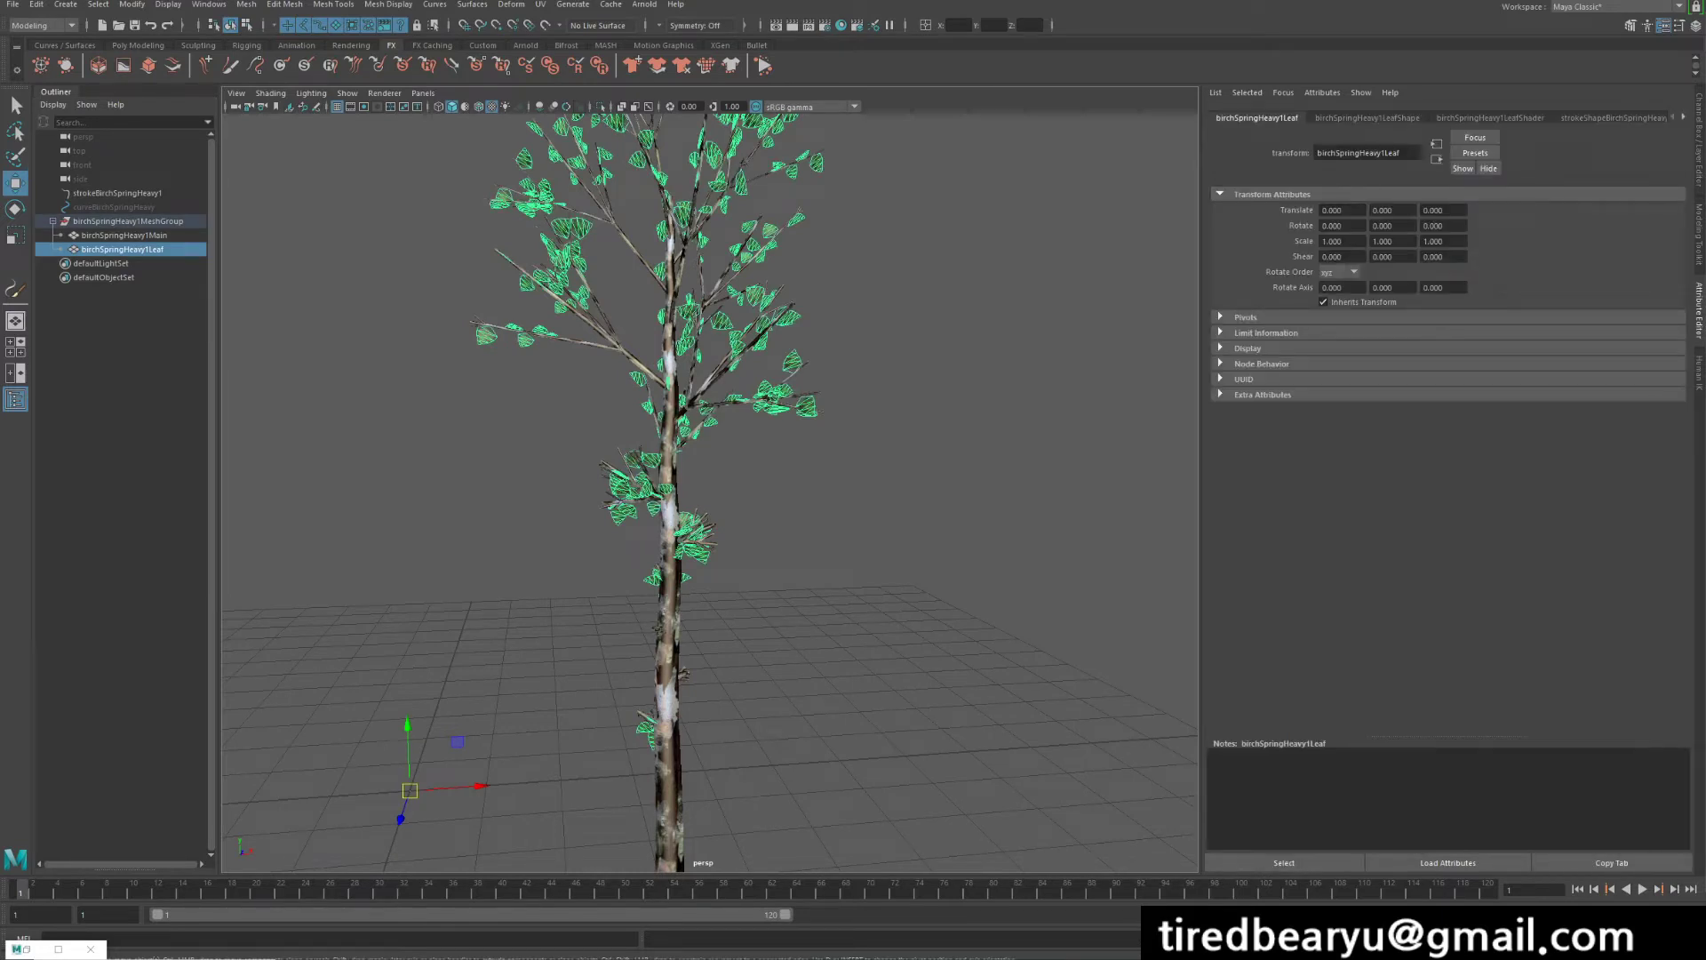
pyautogui.keyDown('alt'); pyautogui.moveTo(711, 489); pyautogui.dragTo(675, 489); pyautogui.keyUp('alt')
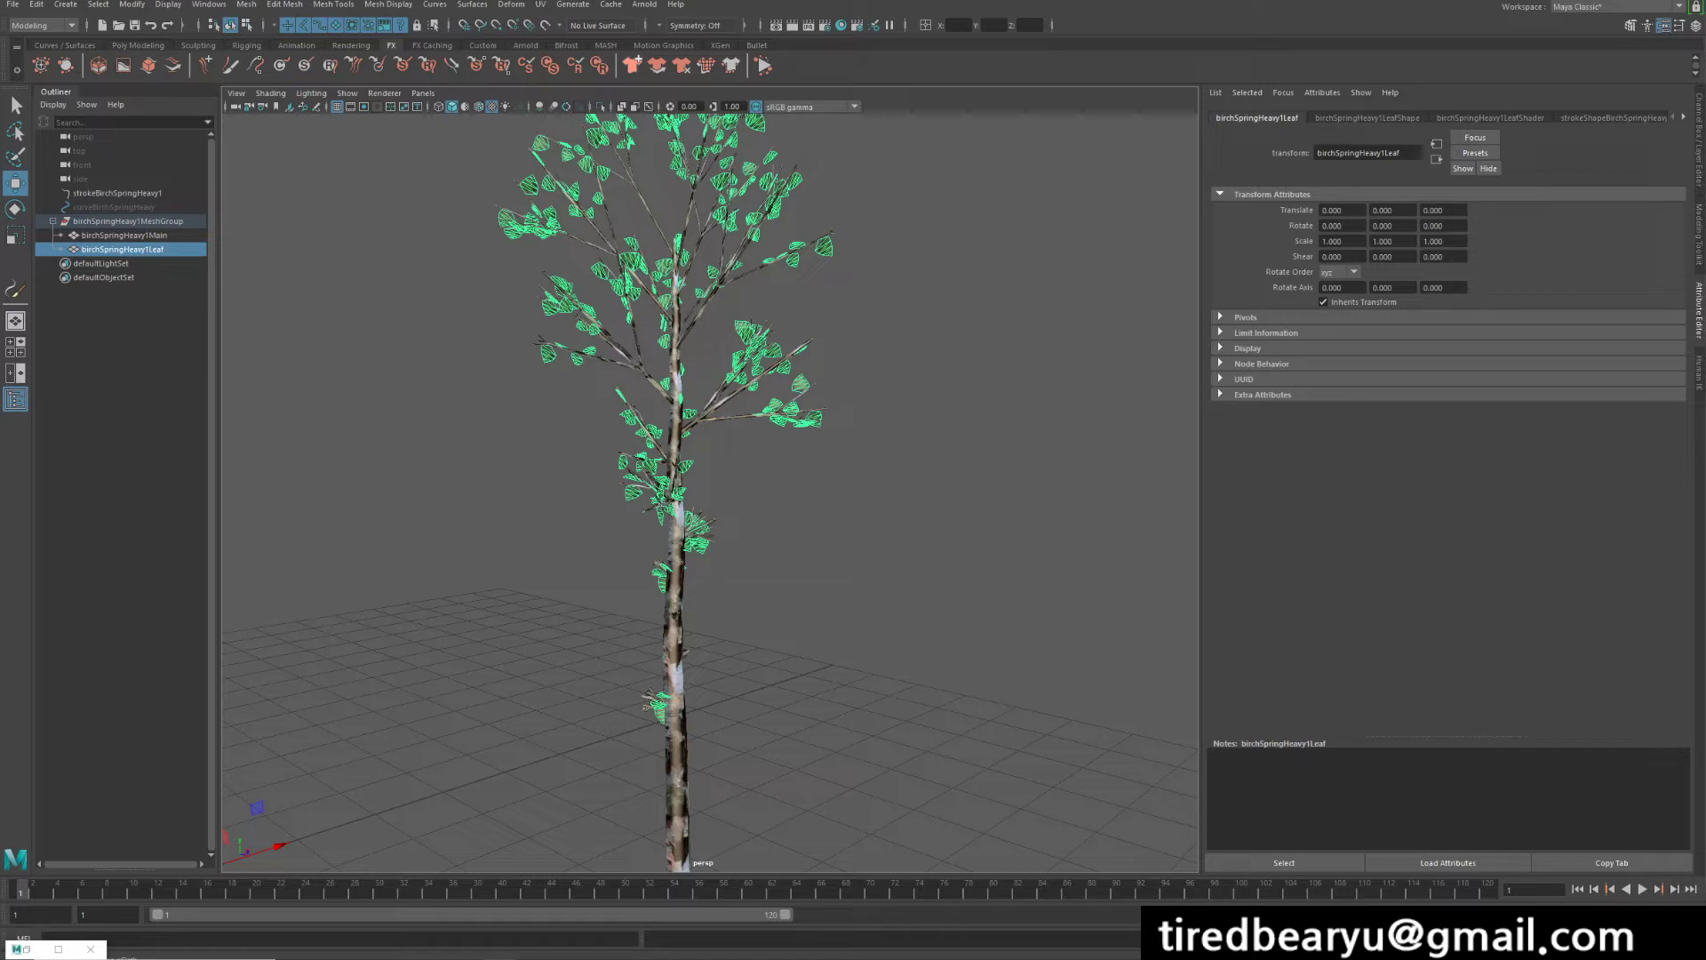
pyautogui.press('Escape')
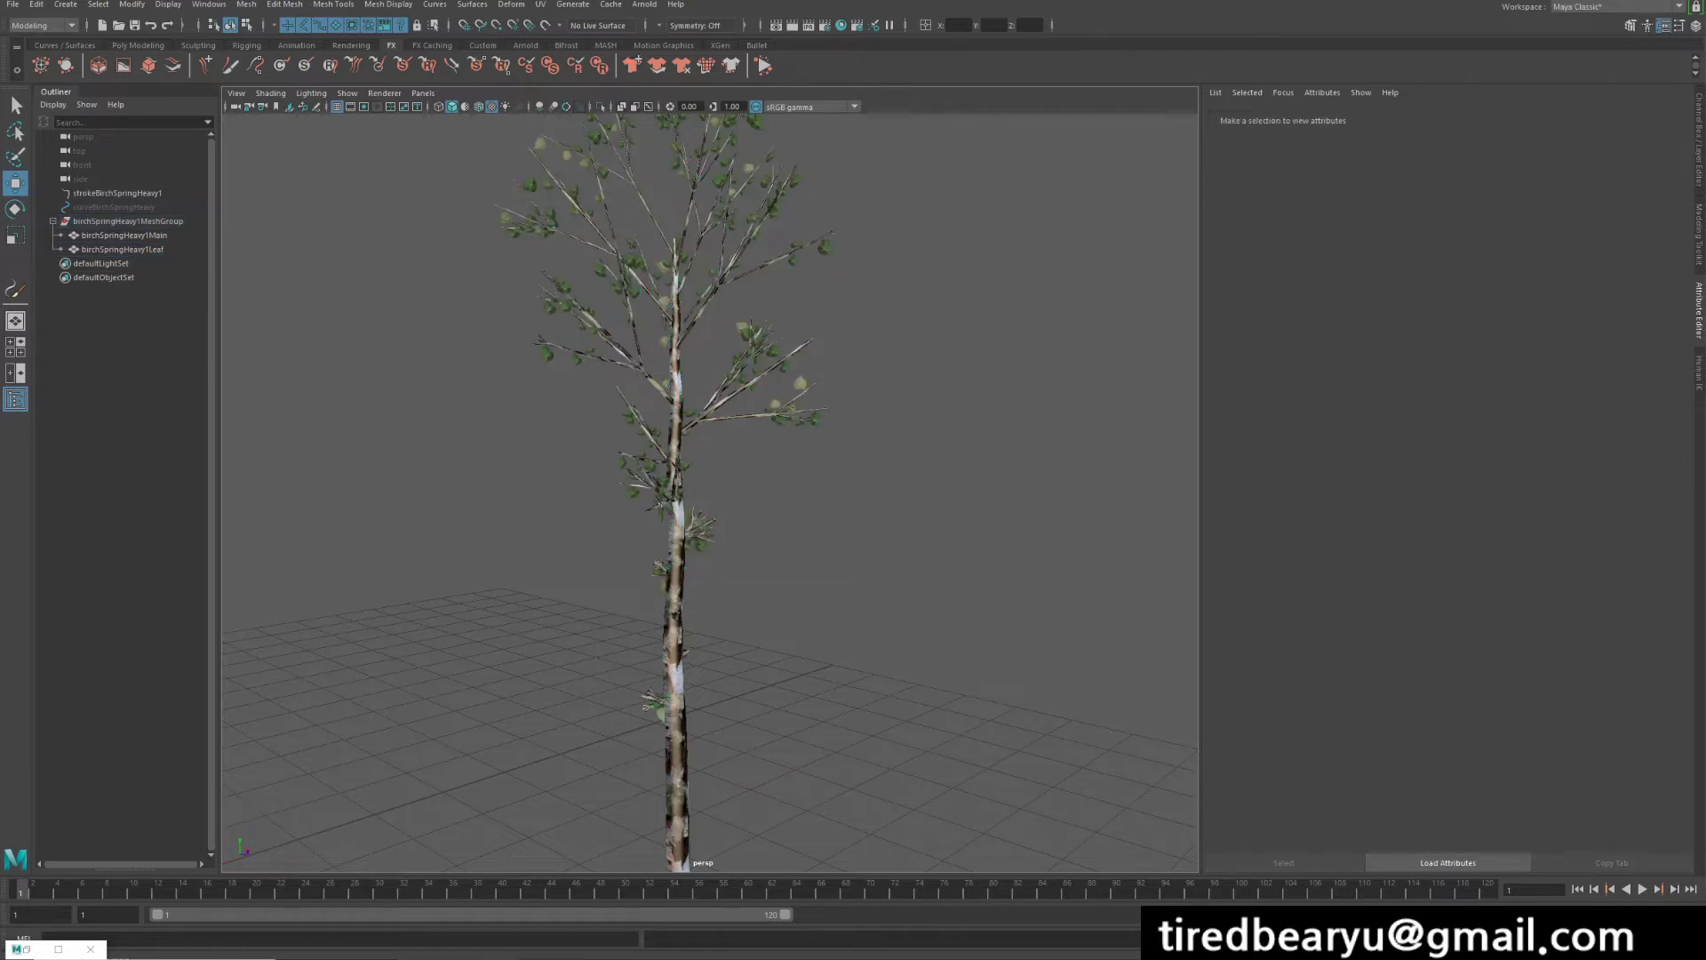
pyautogui.hotkey('ctrl', 'z')
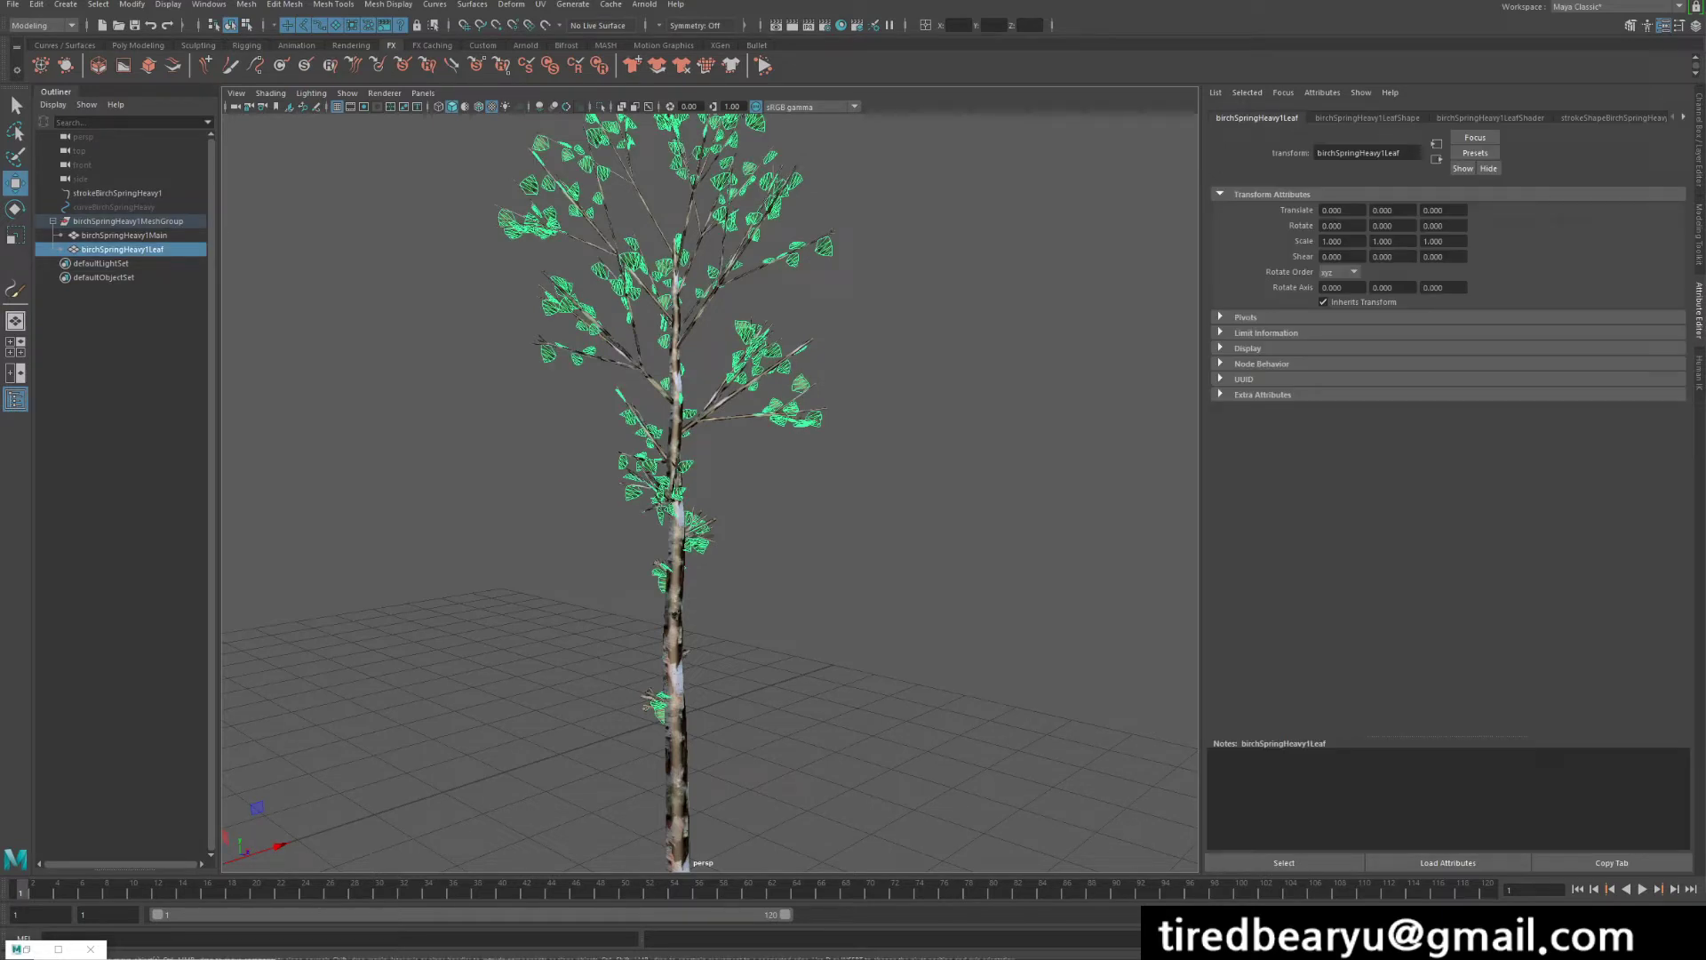
pyautogui.press('Escape')
pyautogui.hotkey('ctrl', 'z')
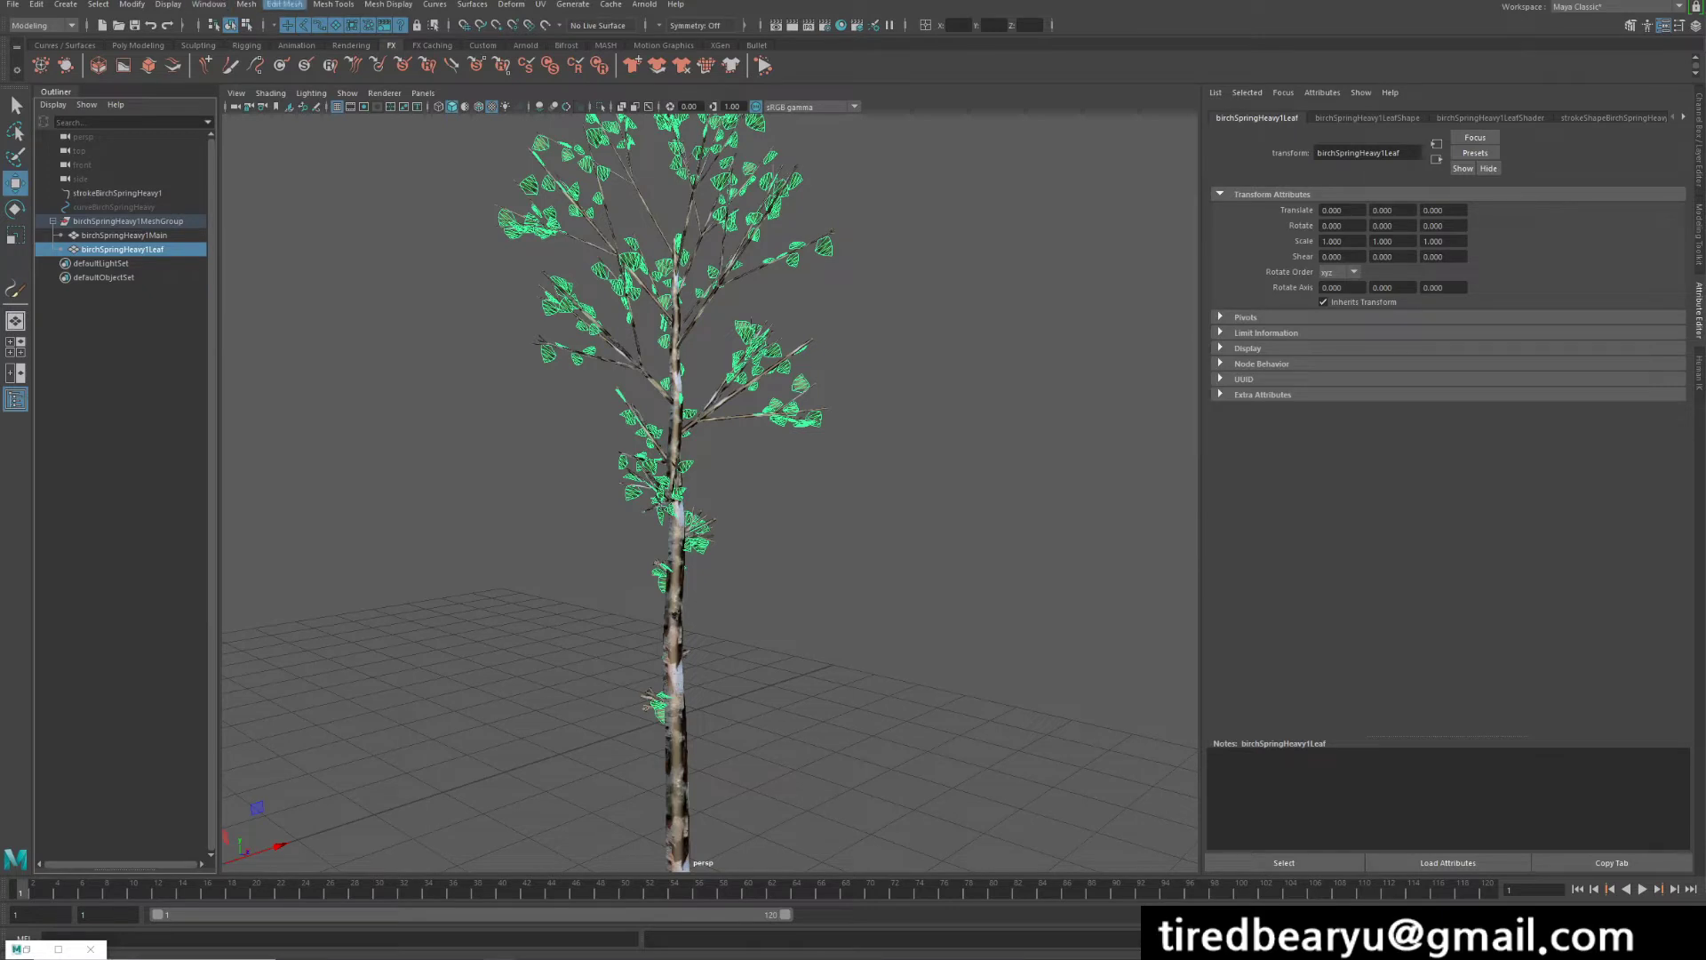
# - Separate the birchSpringHeavy1Leaf mesh into individual leaf pieces
pyautogui.click(246, 5)
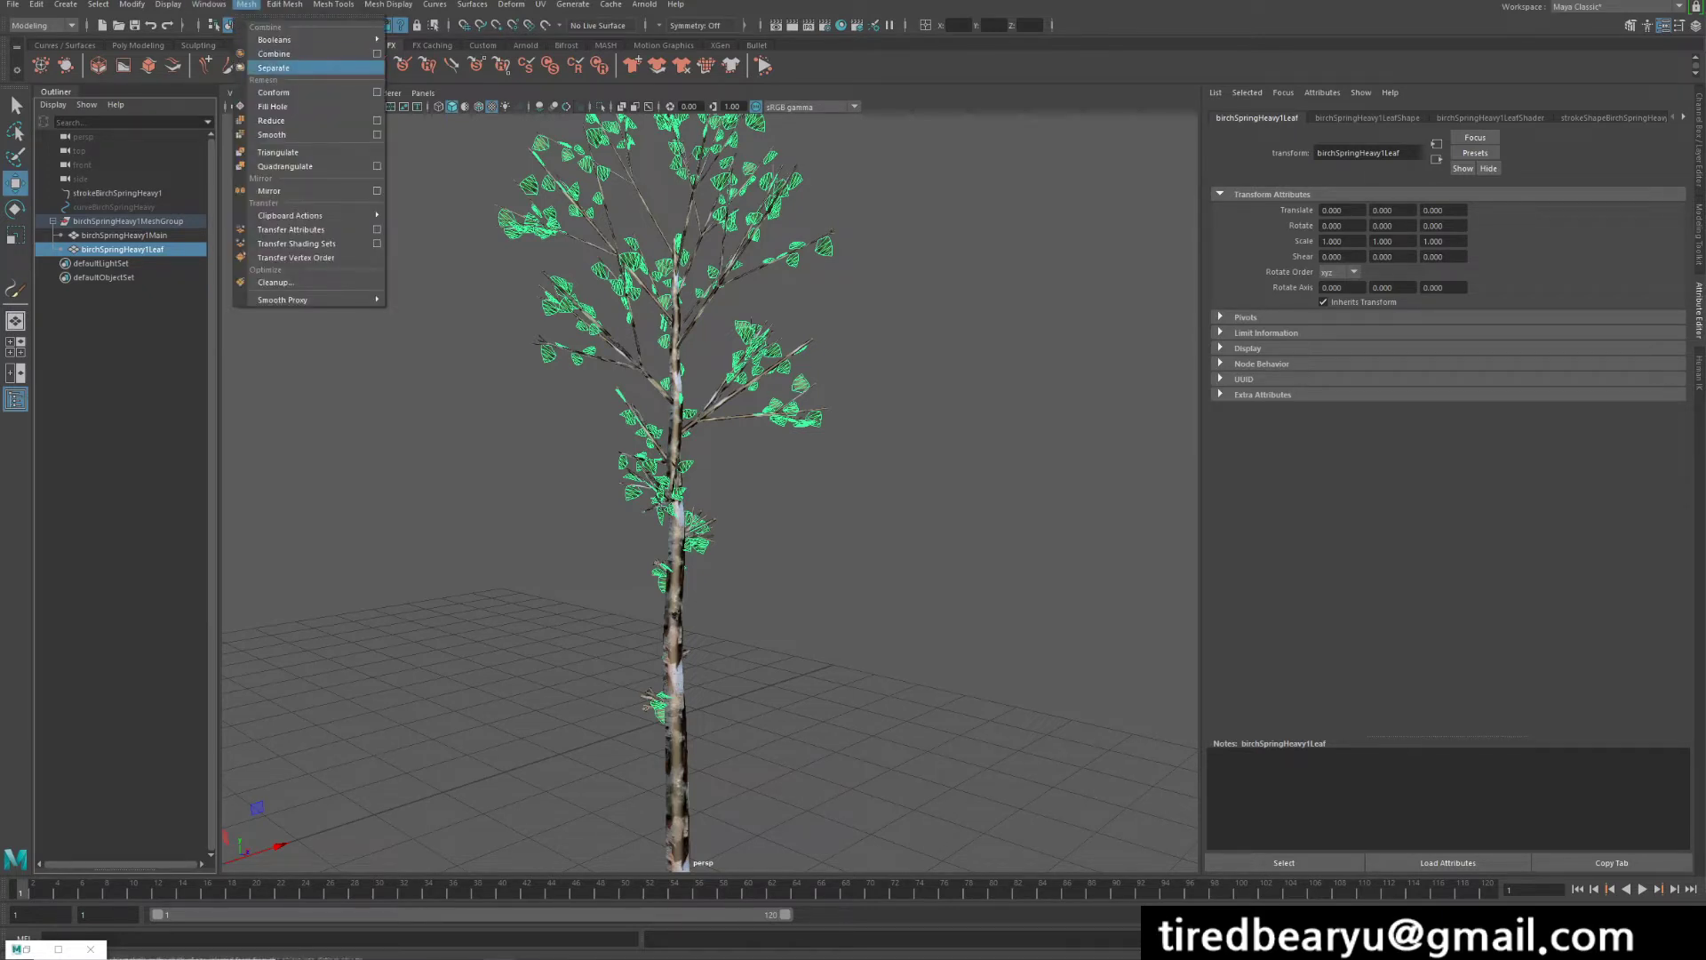
pyautogui.click(274, 68)
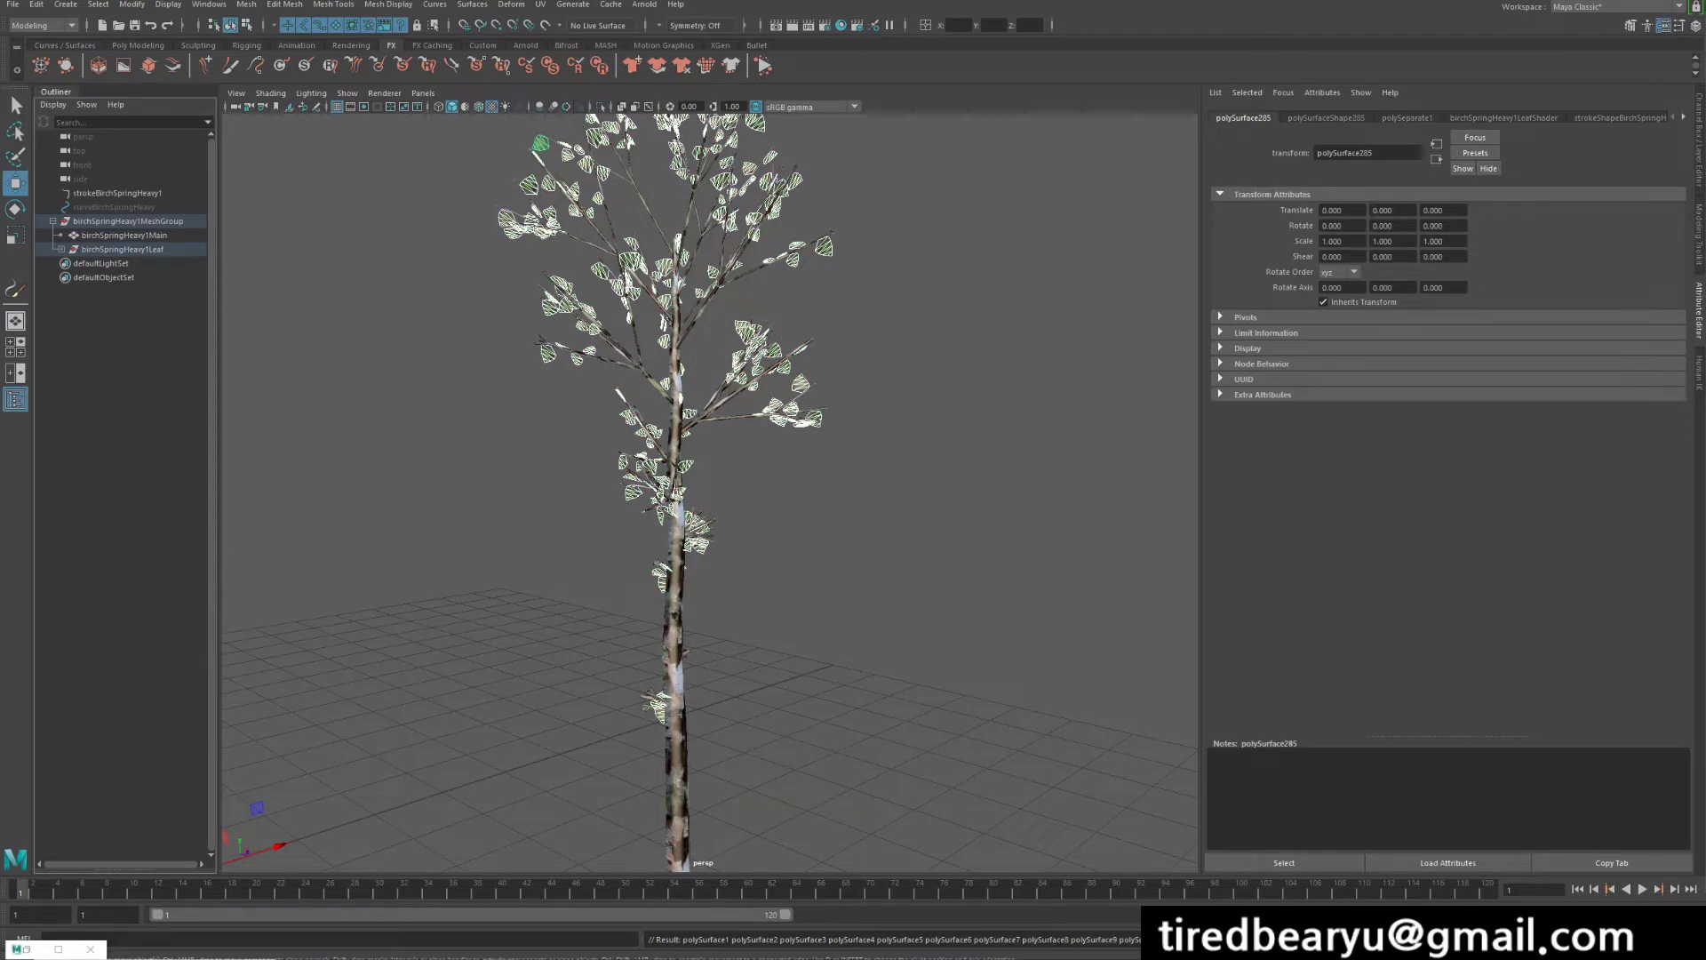
pyautogui.click(806, 421)
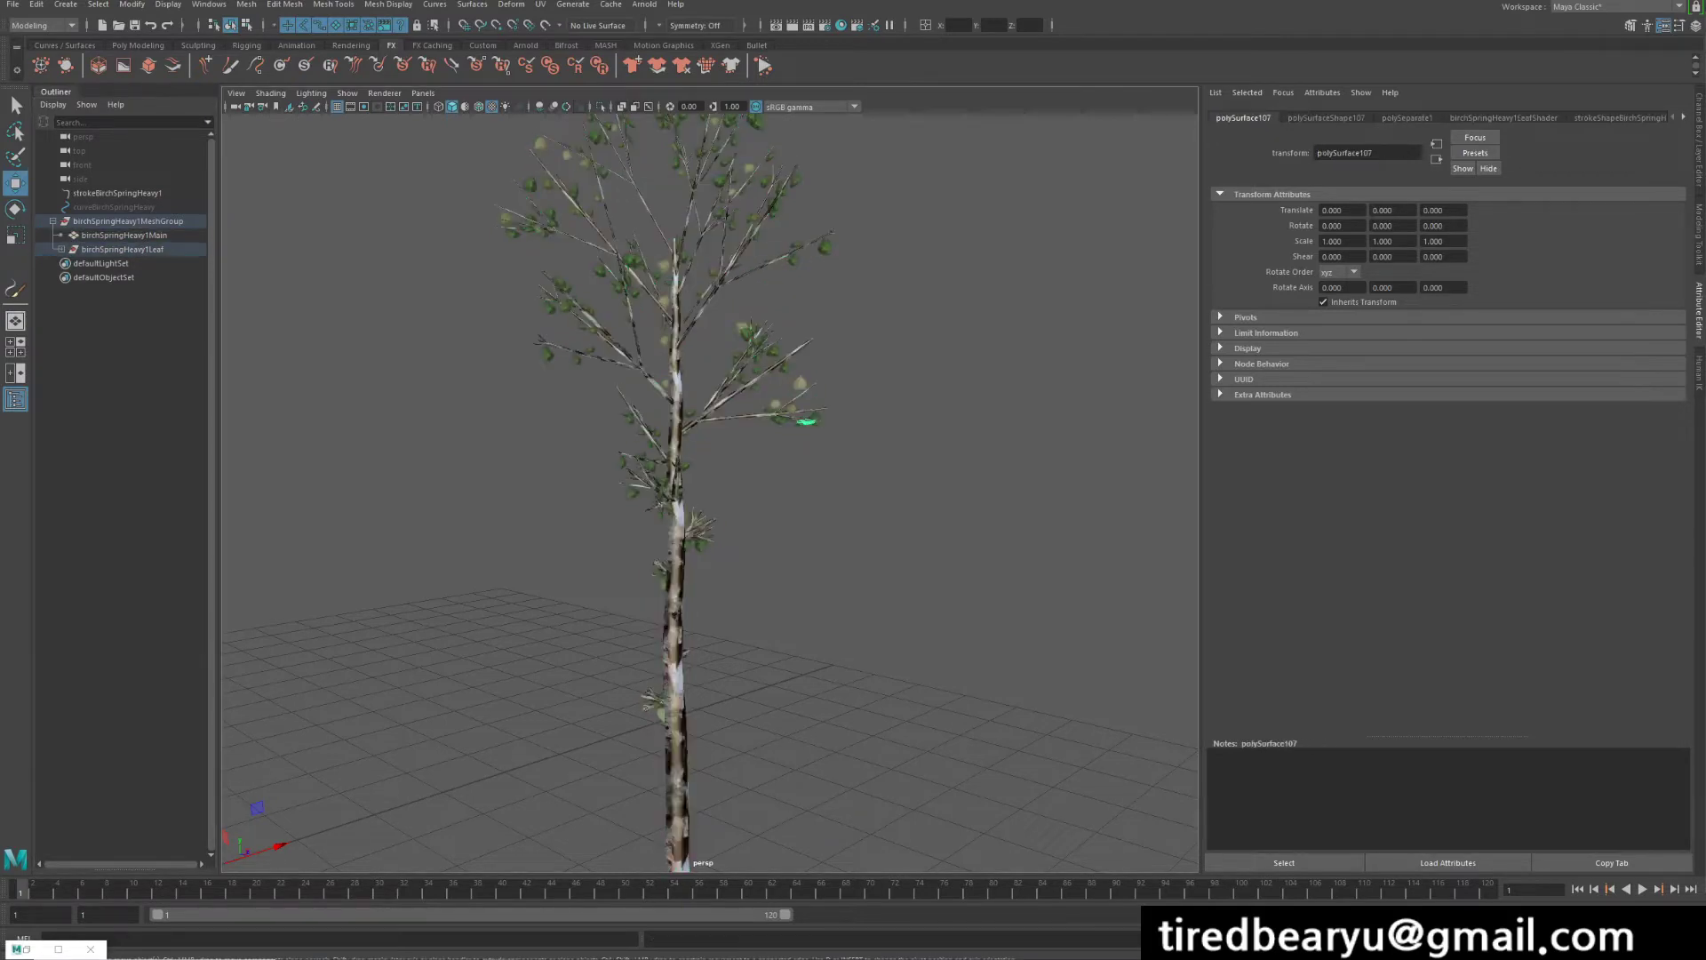
# - Expand the separated leaf pieces in the Outliner and select from polySurface1
pyautogui.click(60, 249)
pyautogui.moveTo(114, 263); pyautogui.dragTo(114, 473)
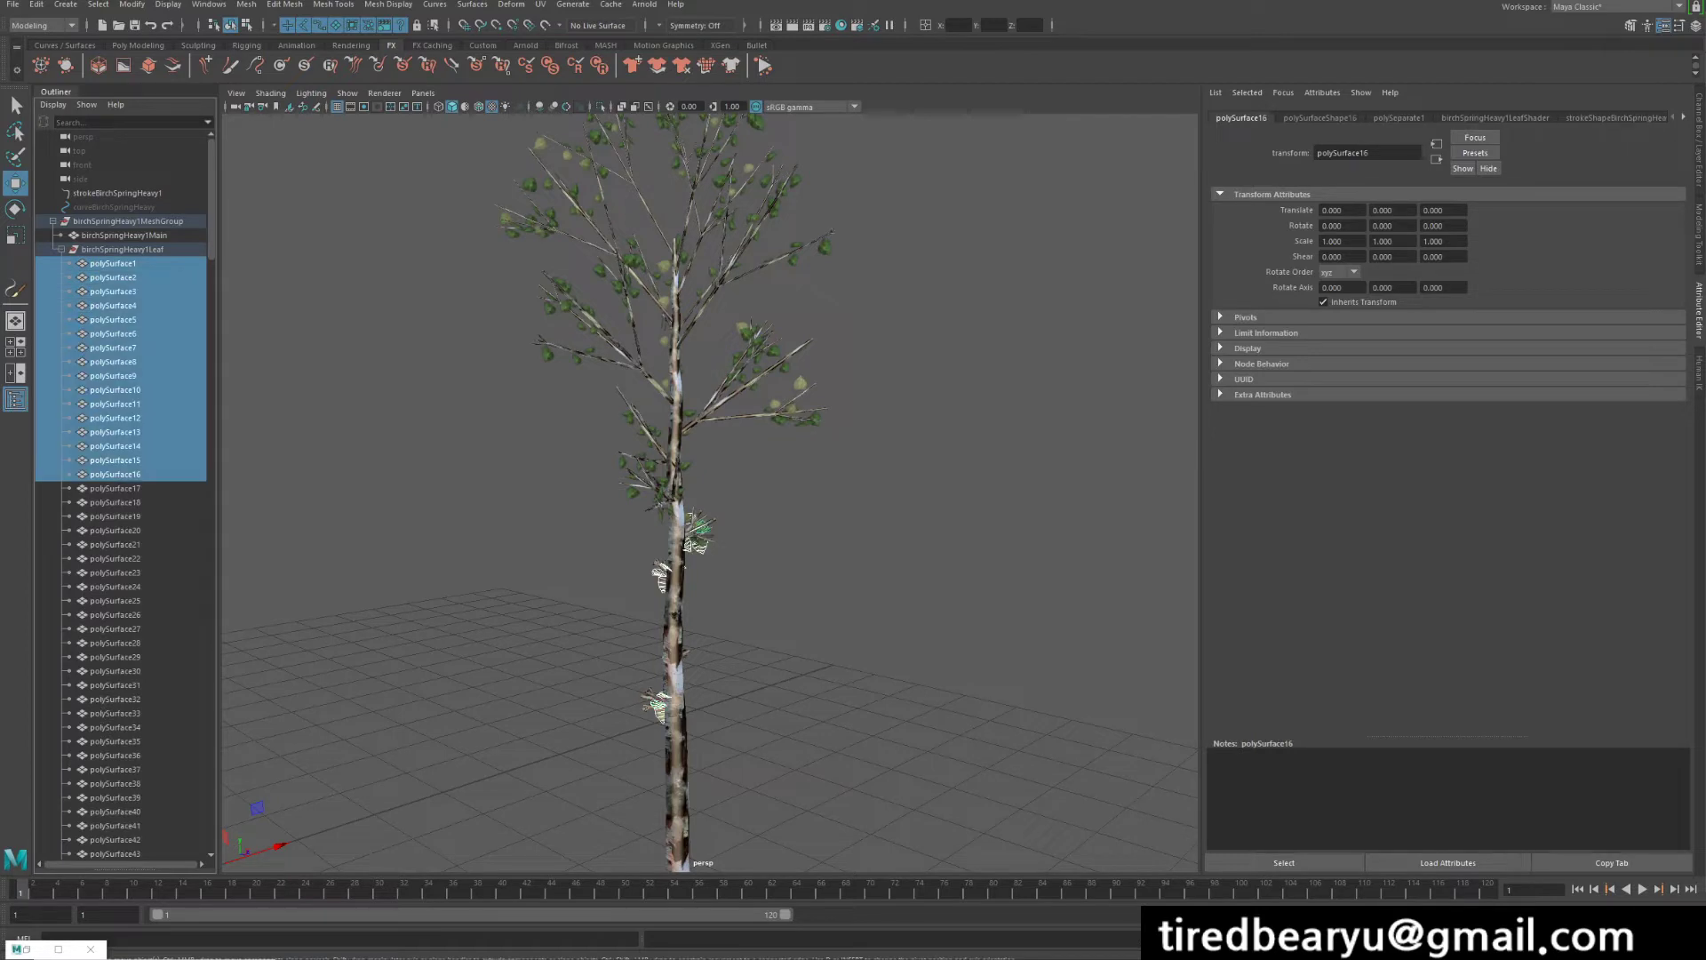
pyautogui.click(114, 516)
pyautogui.click(662, 480)
pyautogui.click(656, 705)
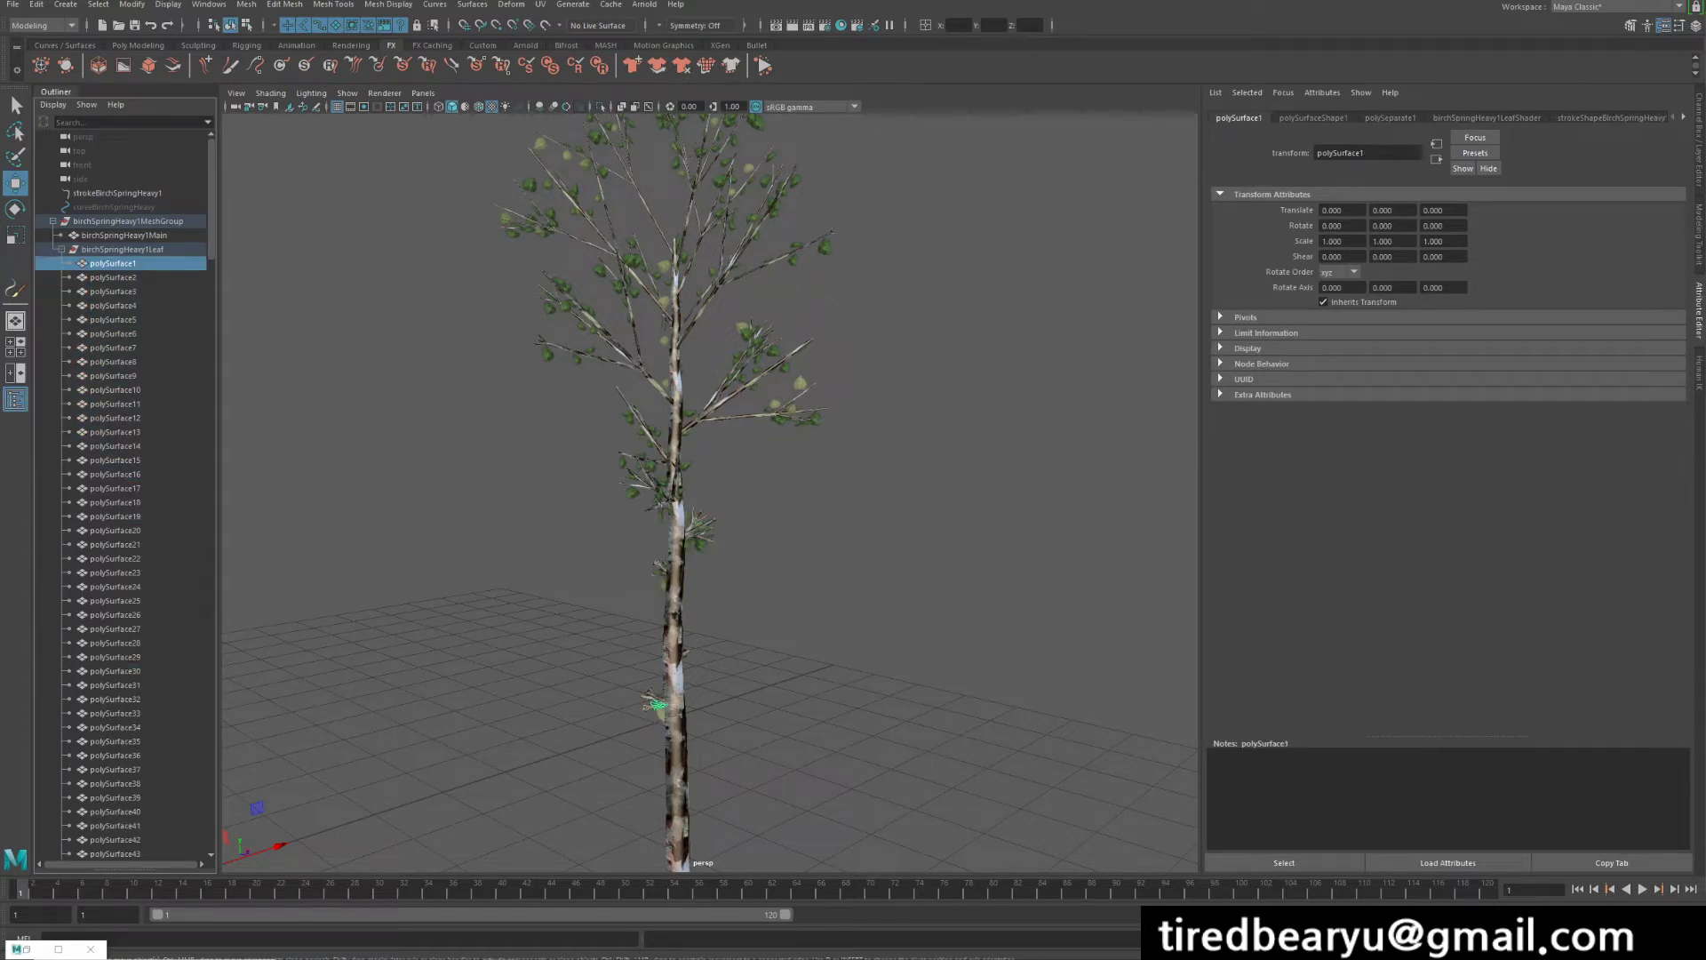
# - Drag-select the leaf pieces down the Outliner list through polySurface285
pyautogui.scroll(-10, 124, 488)
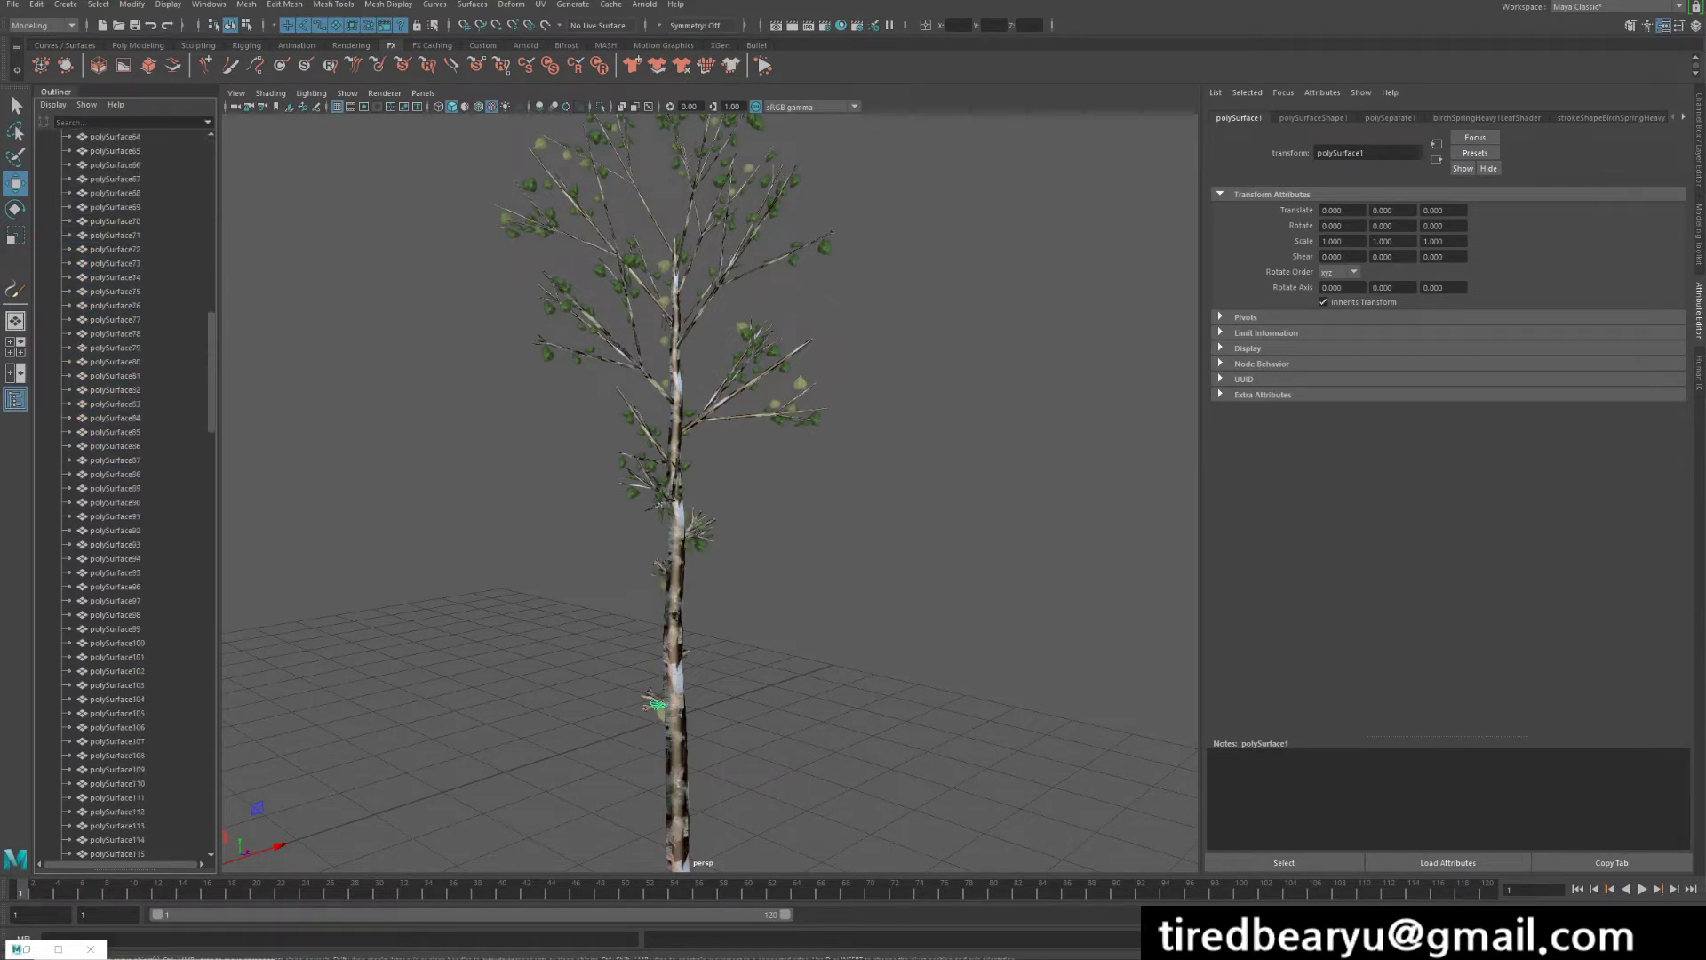
pyautogui.moveTo(114, 137); pyautogui.dragTo(114, 601)
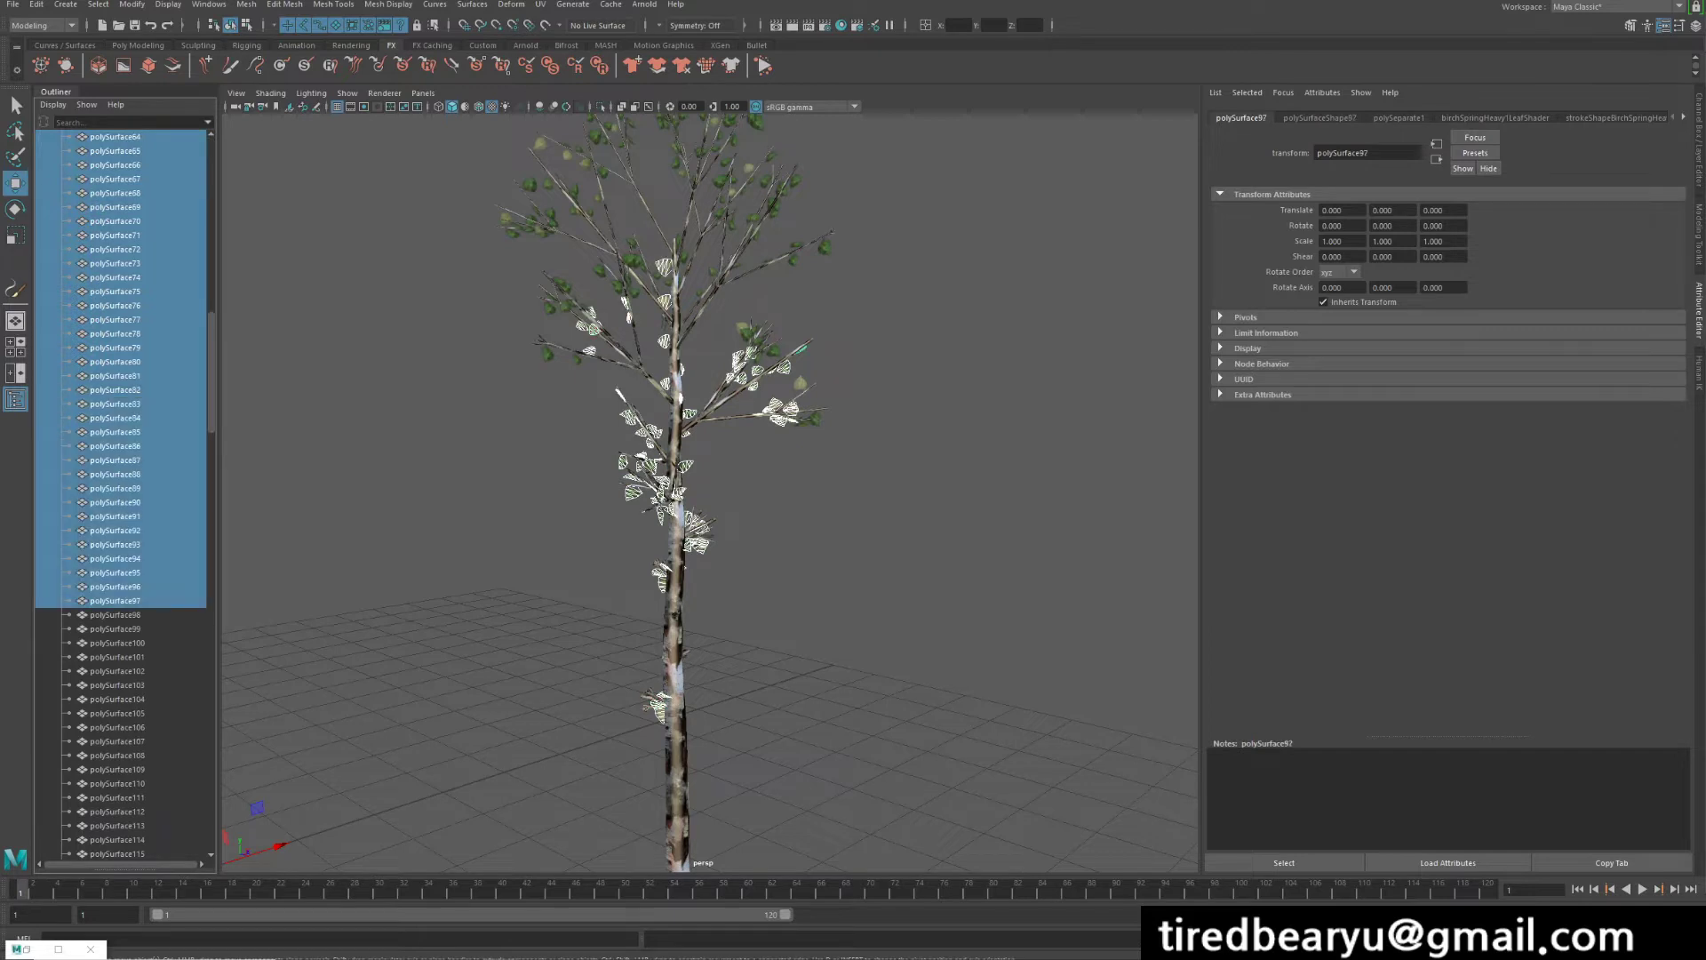
pyautogui.scroll(-8, 124, 489)
pyautogui.moveTo(114, 137); pyautogui.dragTo(114, 614)
pyautogui.scroll(-8, 125, 489)
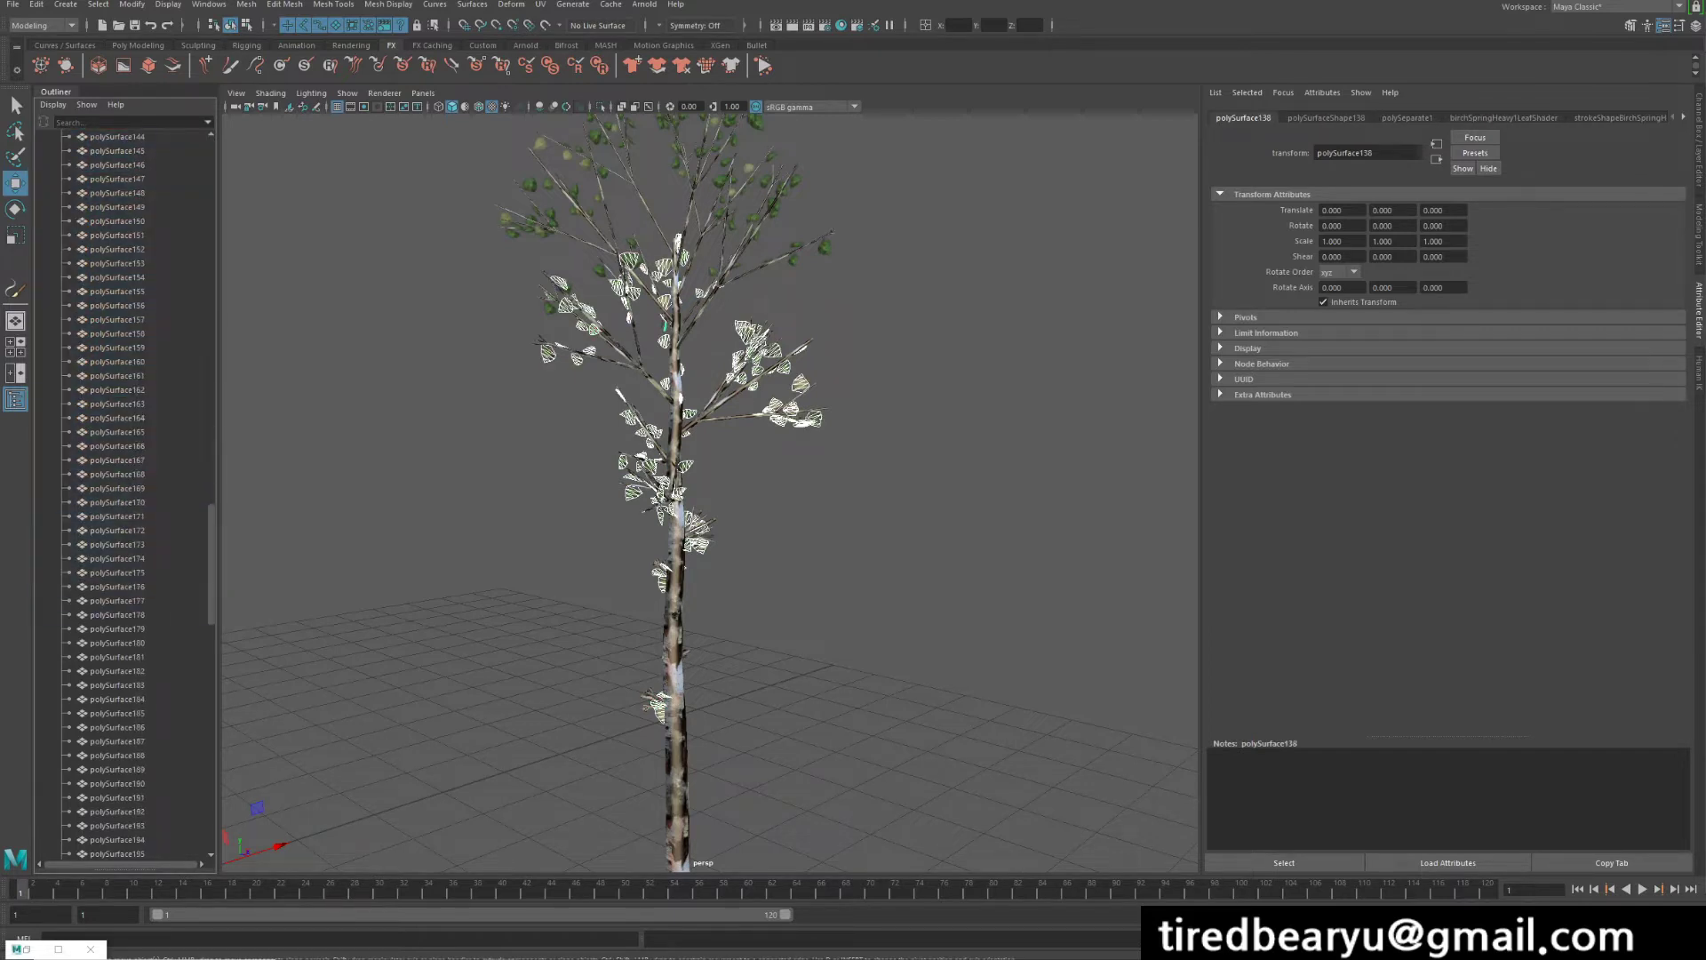
pyautogui.moveTo(113, 137); pyautogui.dragTo(114, 614)
pyautogui.scroll(-8, 125, 489)
pyautogui.moveTo(113, 137); pyautogui.dragTo(114, 614)
pyautogui.scroll(-5, 125, 488)
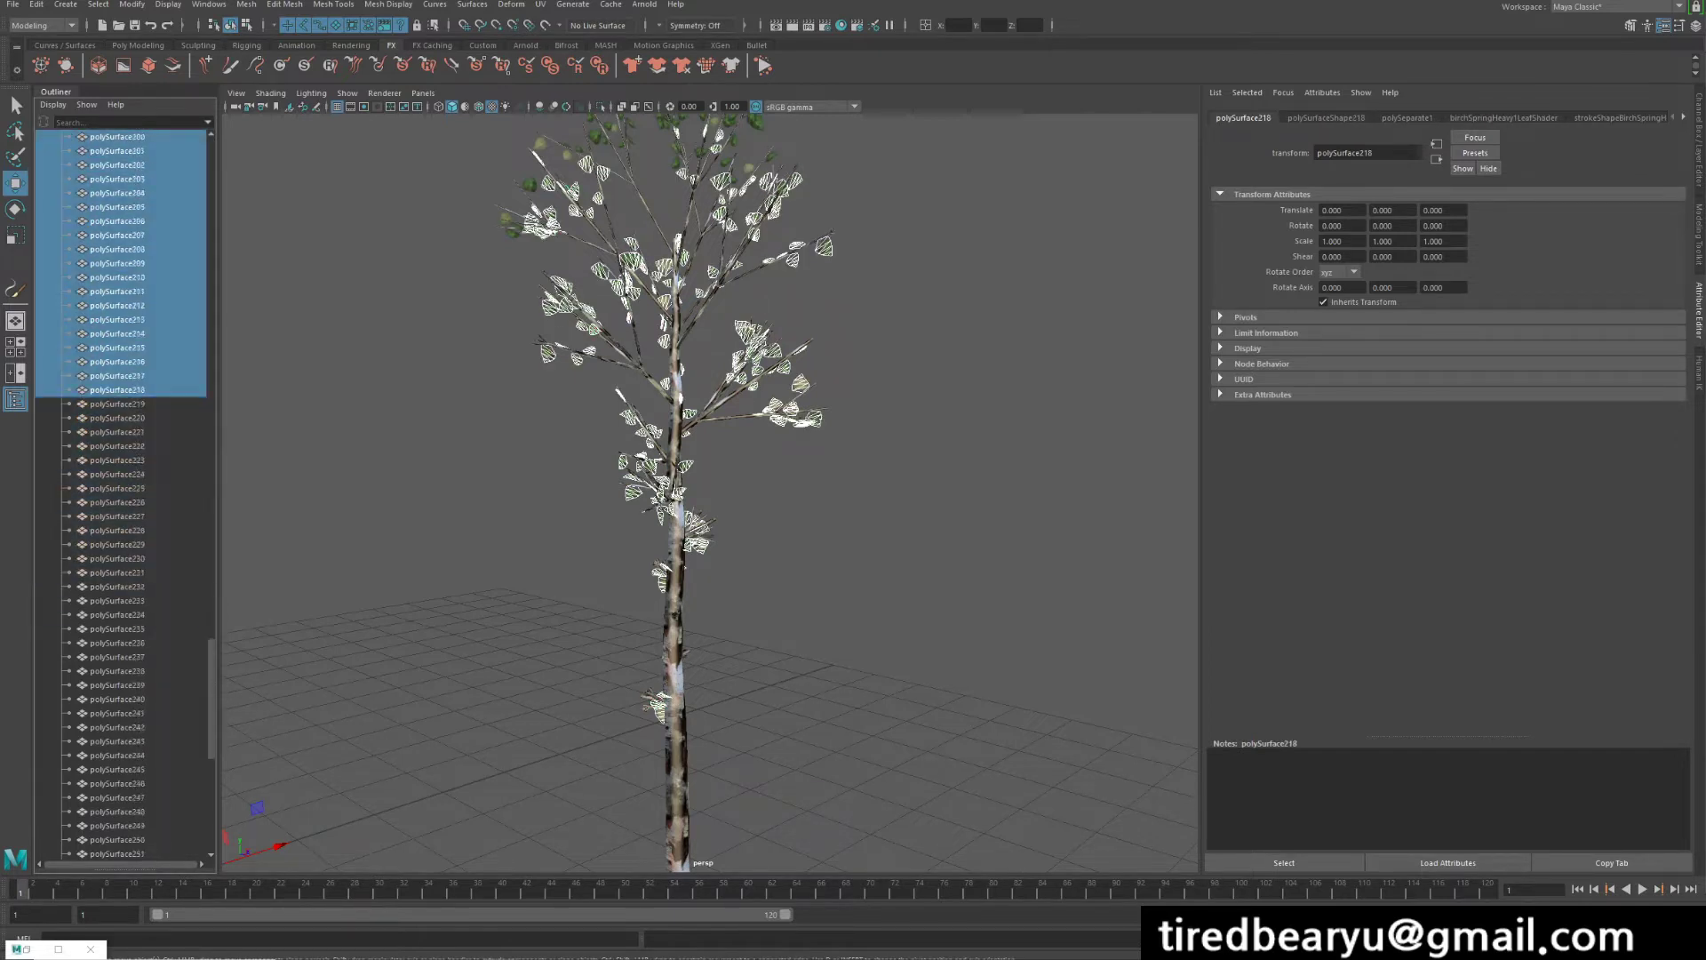
pyautogui.moveTo(114, 137); pyautogui.dragTo(114, 614)
pyautogui.scroll(-4, 125, 489)
pyautogui.moveTo(114, 137); pyautogui.dragTo(114, 628)
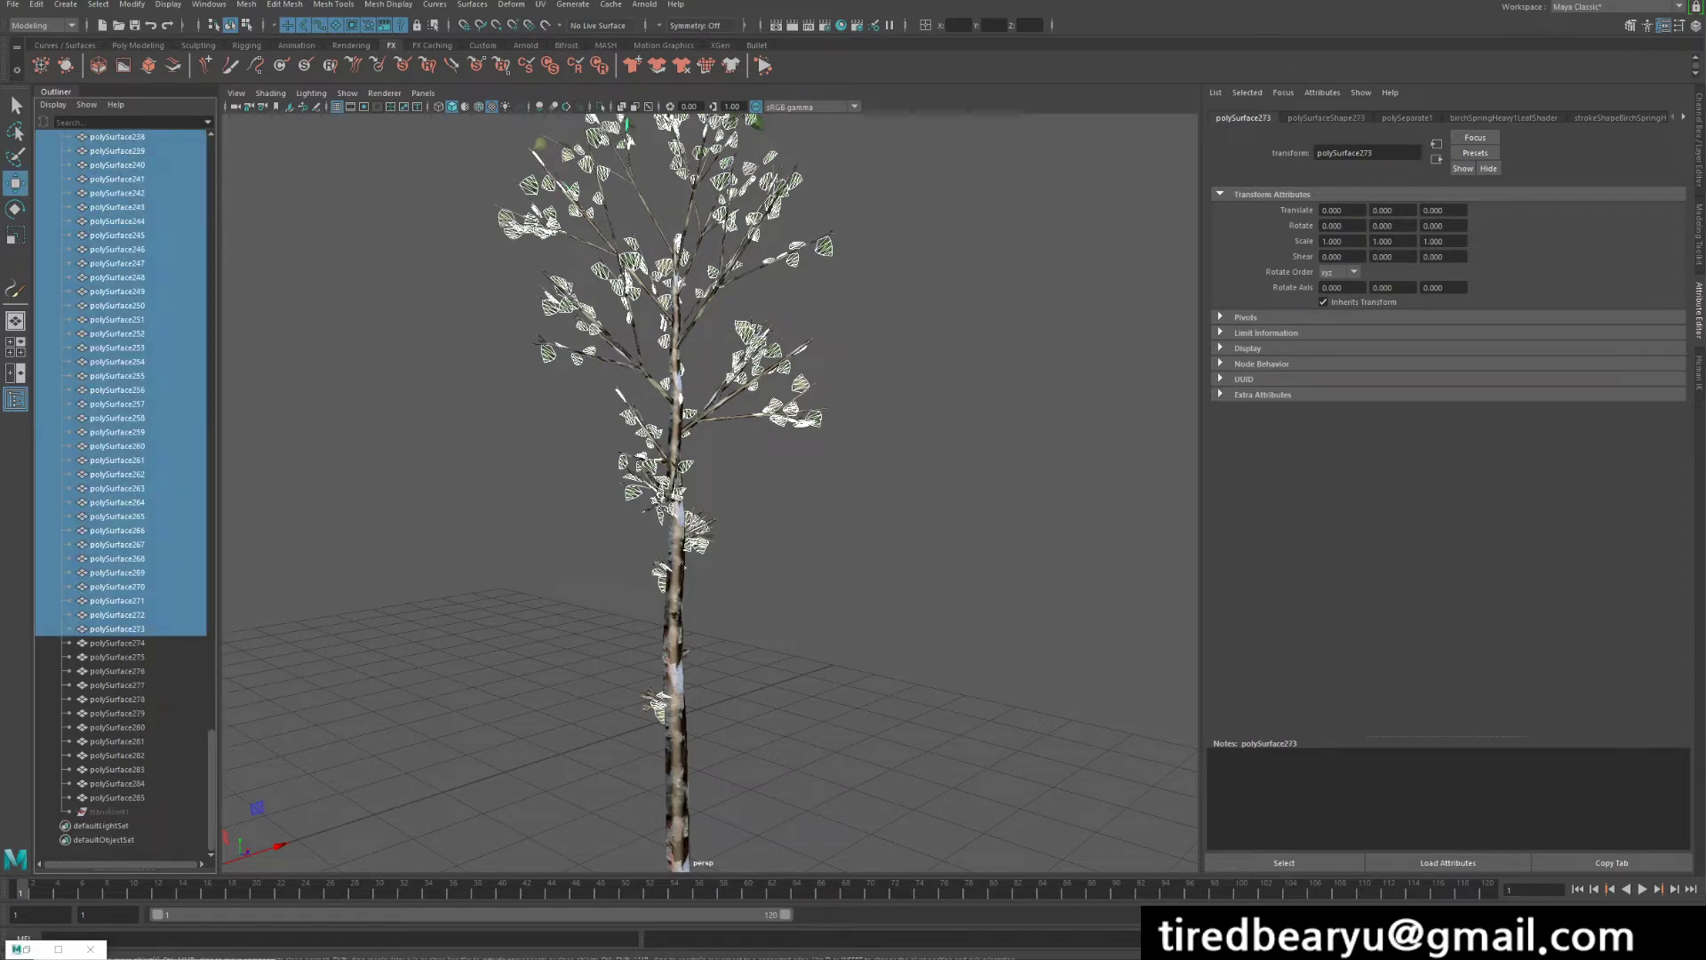
pyautogui.keyDown('shift'); pyautogui.click(115, 797); pyautogui.keyUp('shift')
# - Scroll back up the Outliner and select the birchSpringHeavy1Leaf group
pyautogui.scroll(5, 711, 489)
pyautogui.scroll(-3, 667, 489)
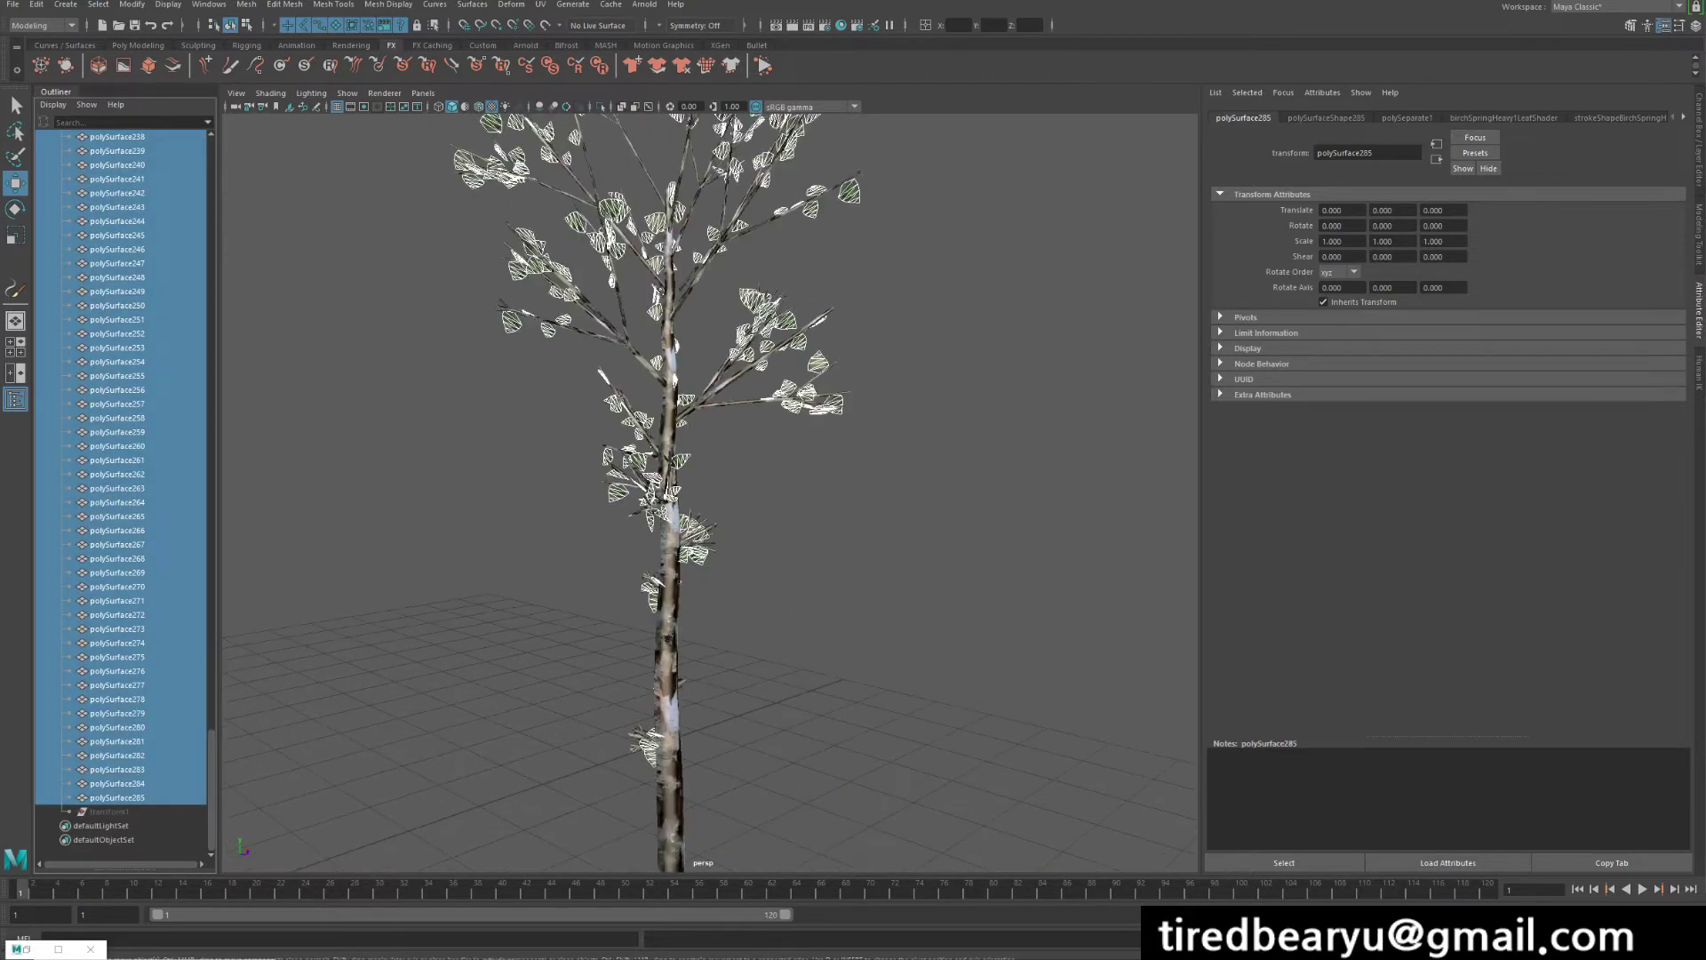
pyautogui.scroll(10, 124, 489)
pyautogui.scroll(20, 125, 489)
pyautogui.scroll(10, 125, 489)
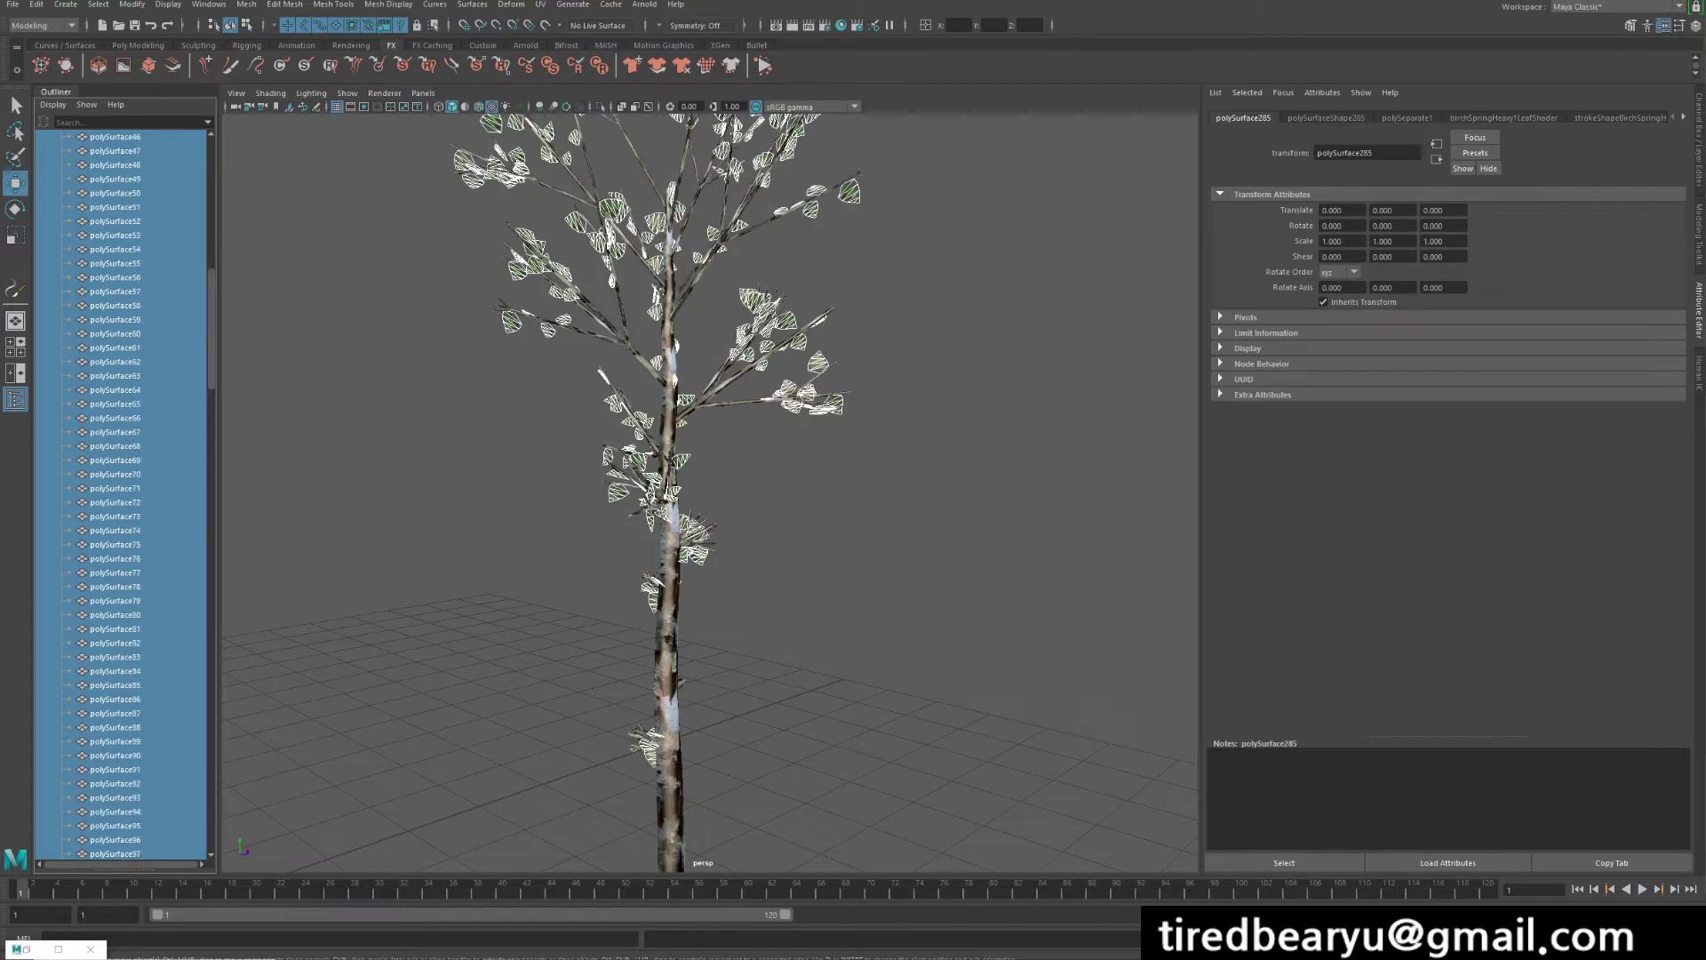
pyautogui.scroll(10, 125, 489)
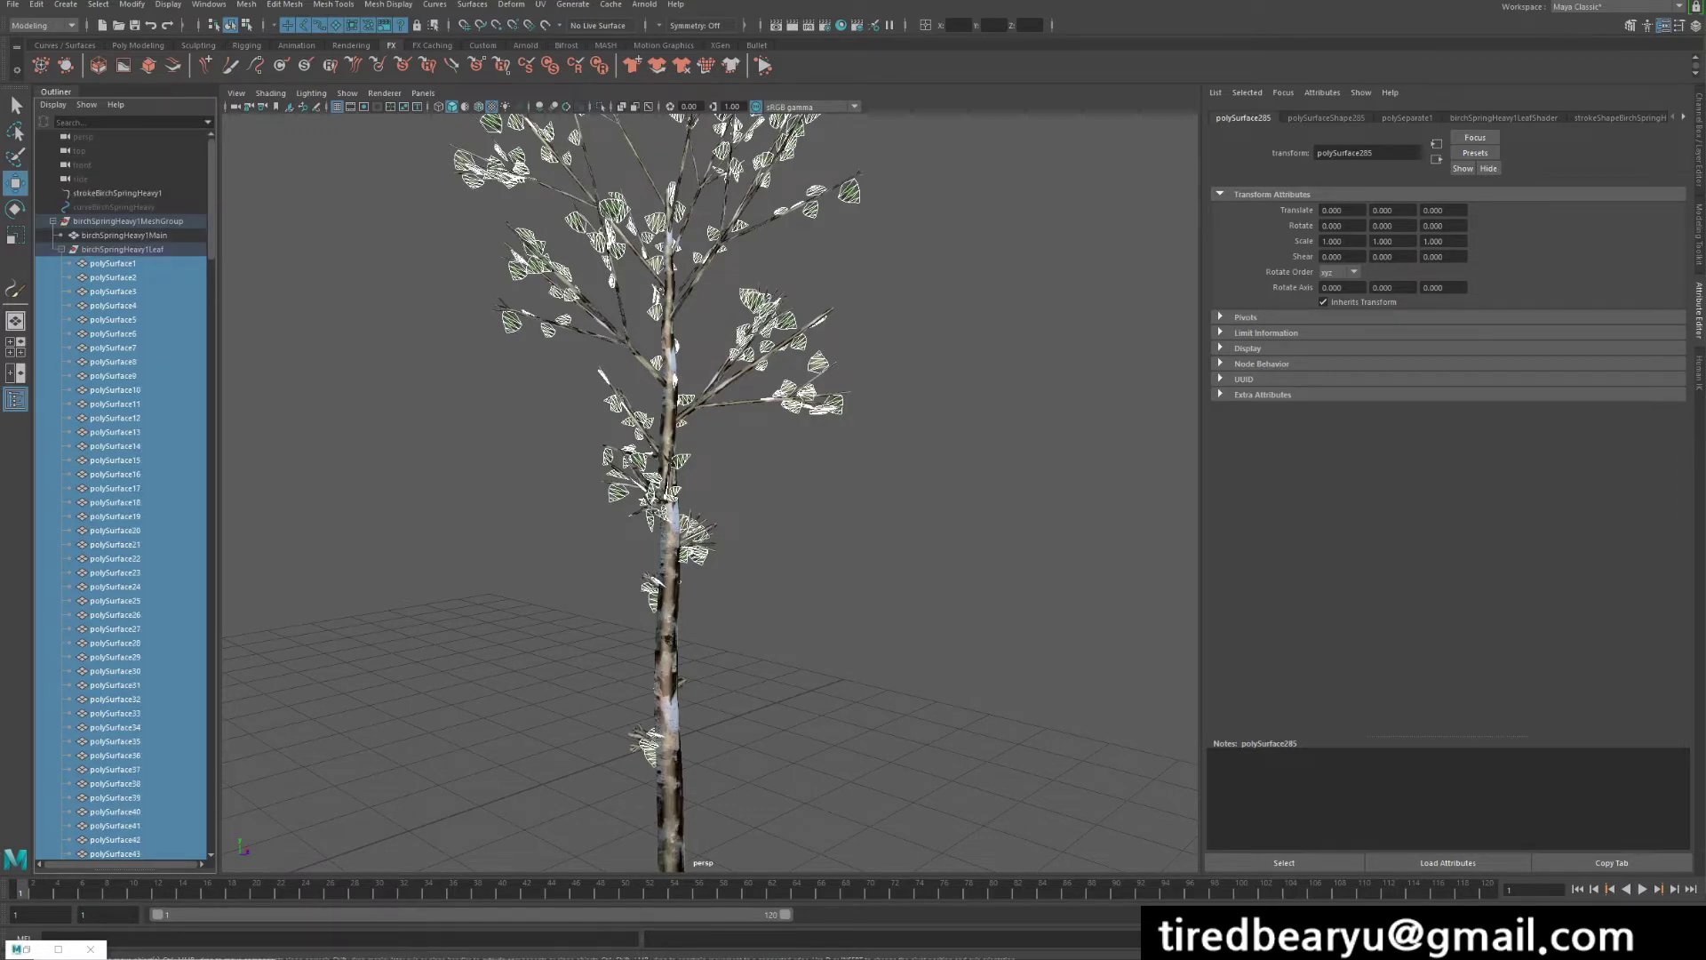
pyautogui.scroll(-5, 711, 489)
pyautogui.click(122, 249)
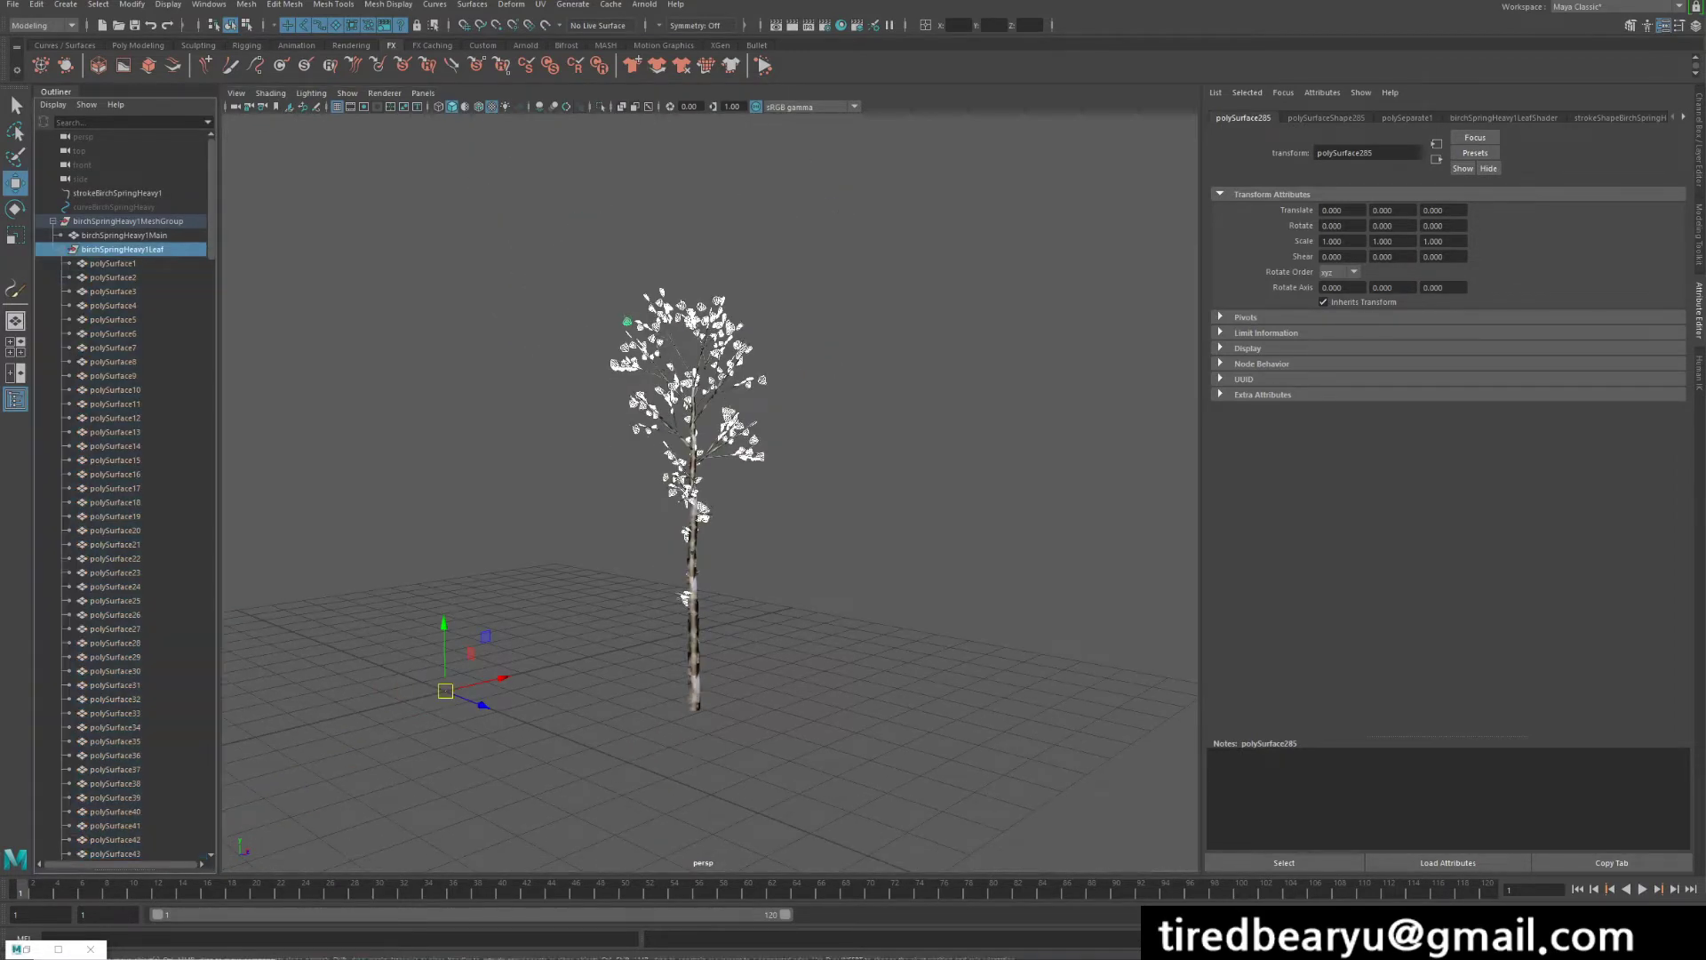
# - Isolate the leaves in the view, marquee-select every leaf piece, and position the Script Editor
pyautogui.hotkey('ctrl', '1')
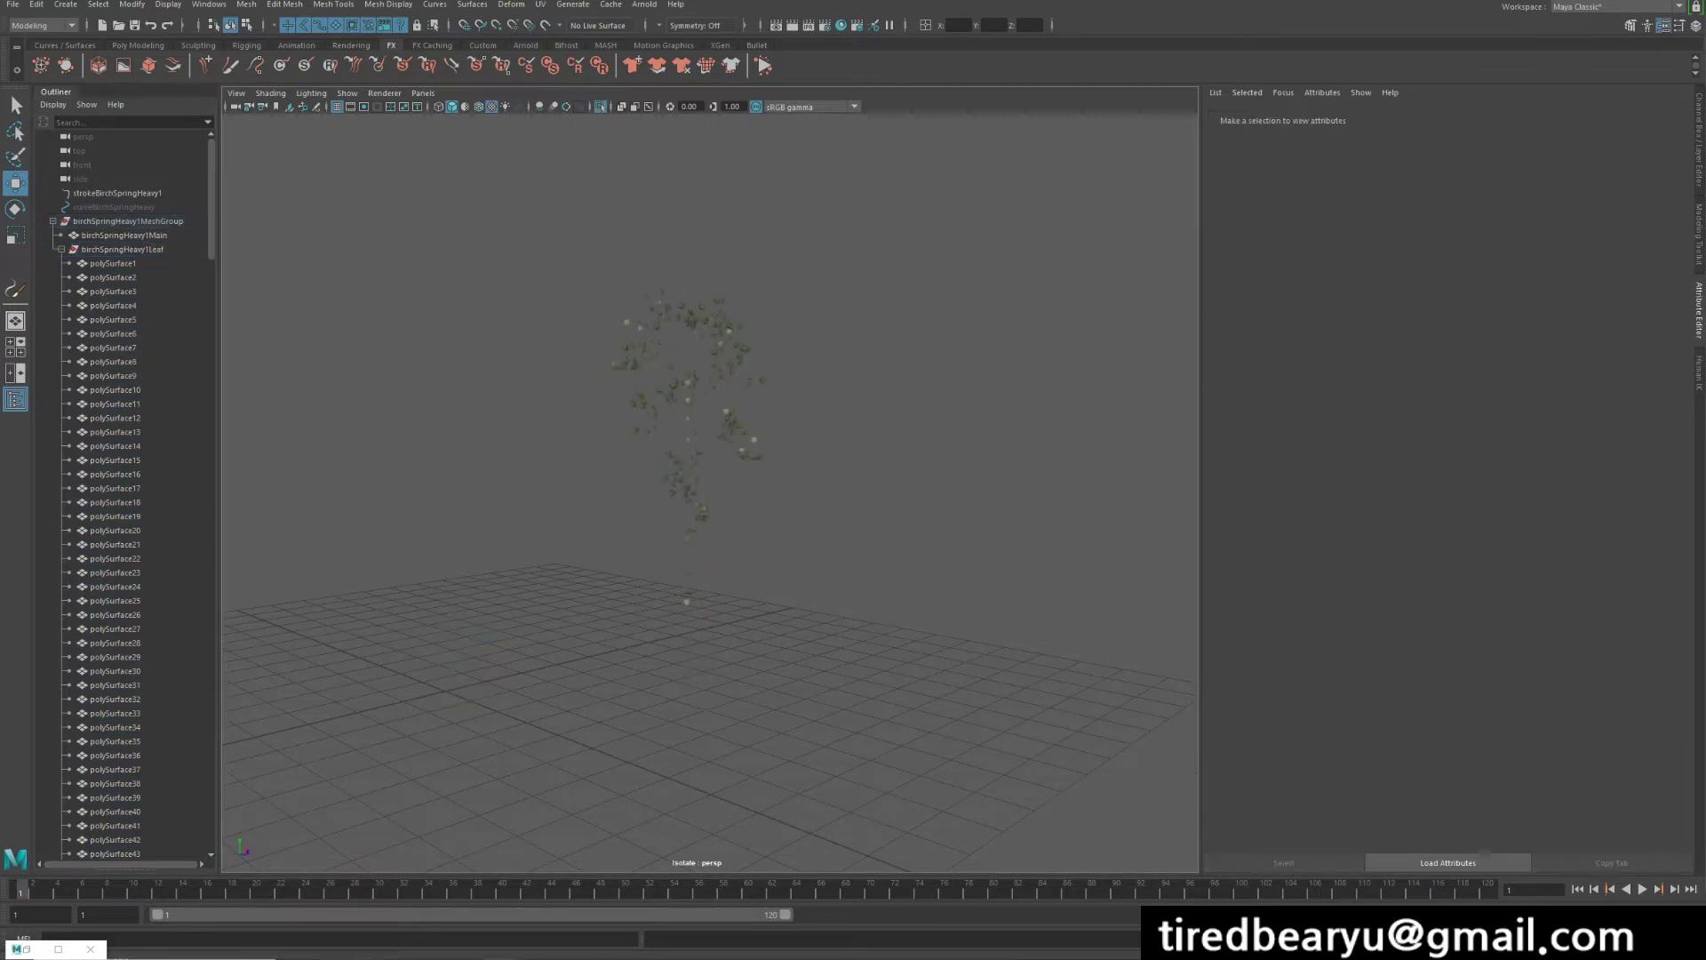
pyautogui.moveTo(484, 120); pyautogui.dragTo(861, 707)
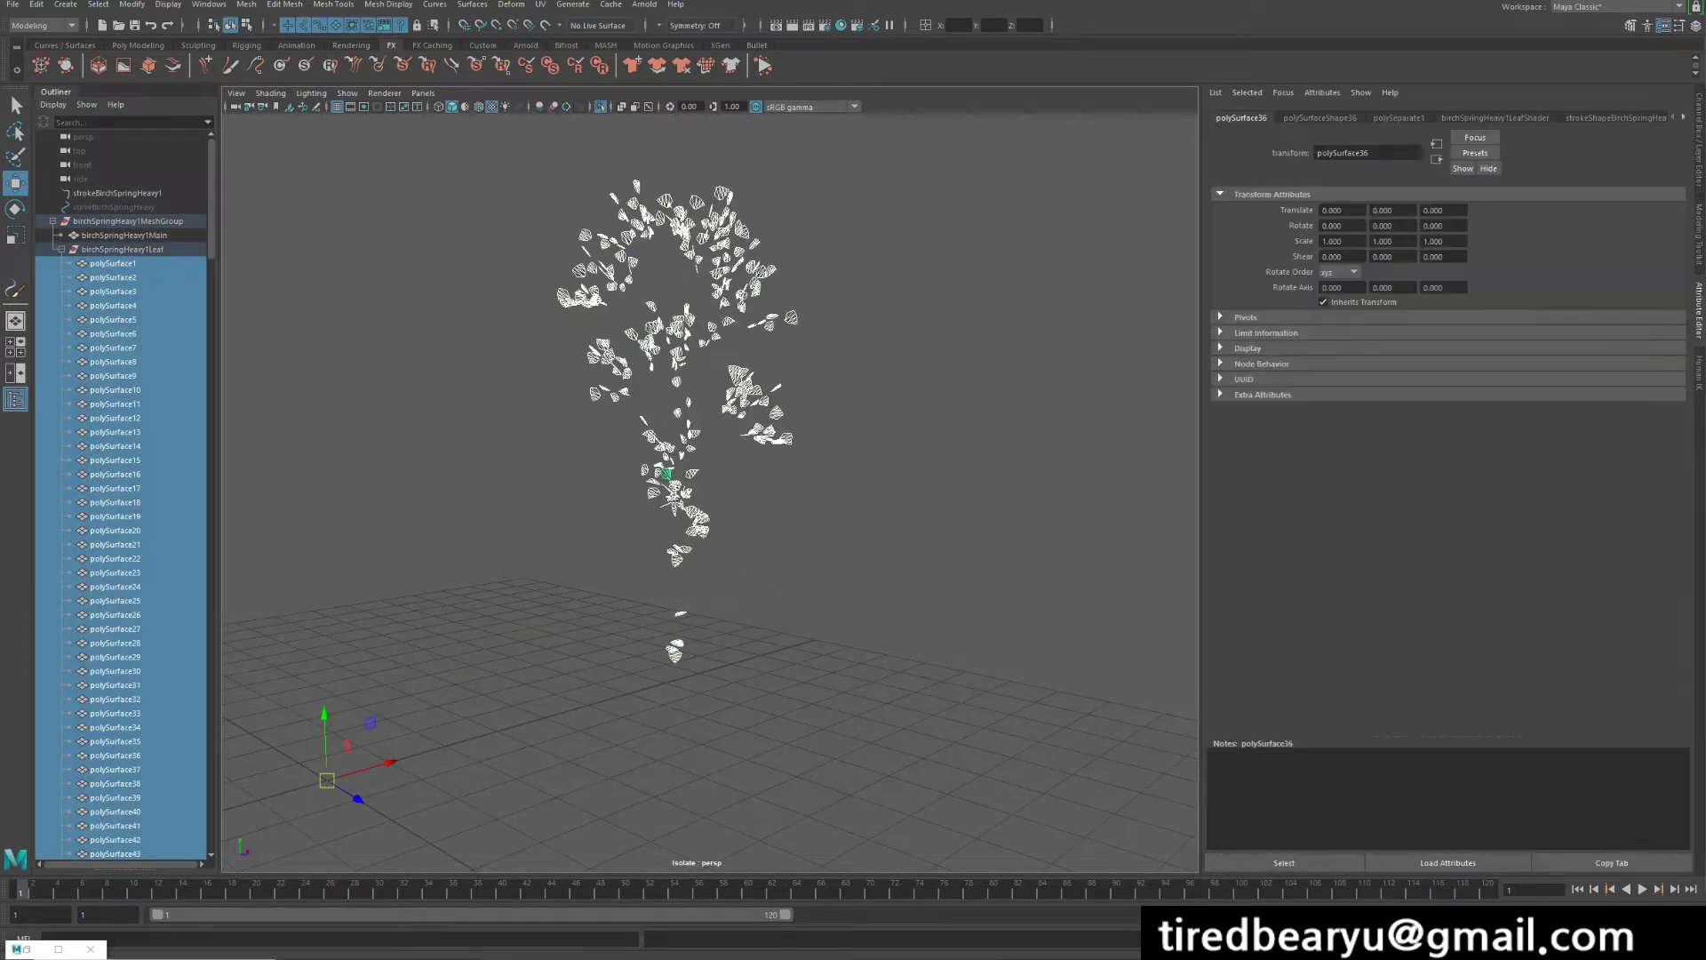
pyautogui.click(58, 948)
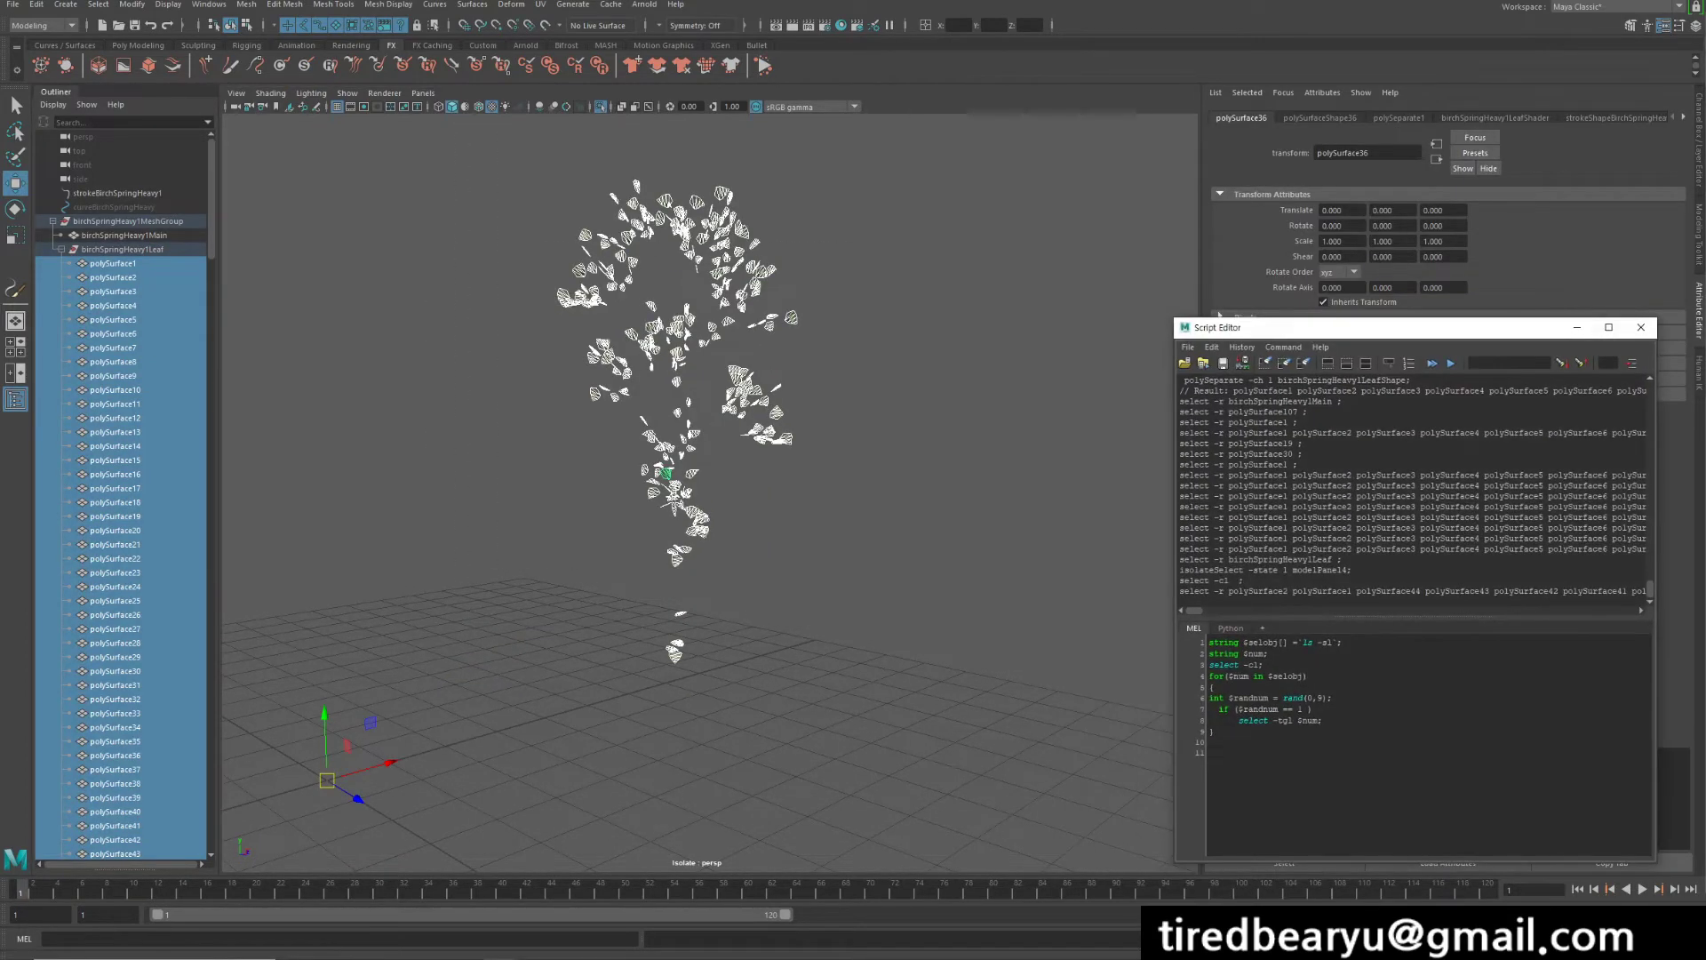
pyautogui.moveTo(1333, 327); pyautogui.dragTo(1297, 196)
# - Execute the highlighted MEL rand loop to pick roughly one in ten leaves
pyautogui.moveTo(1173, 511); pyautogui.dragTo(1174, 614)
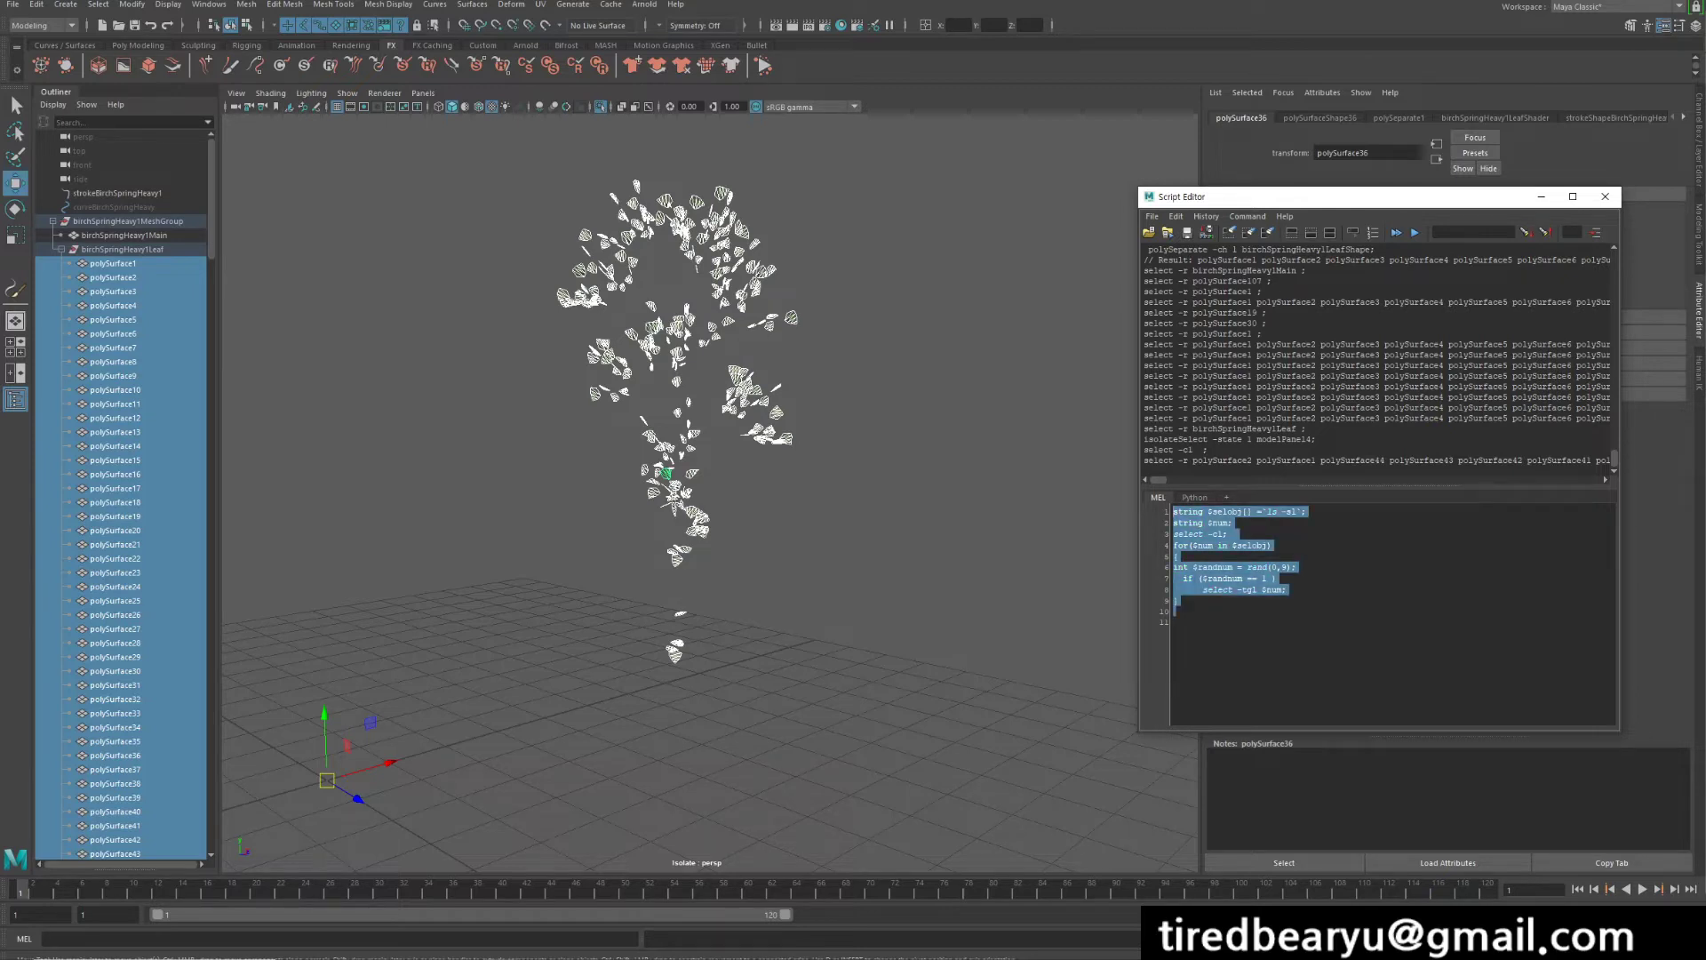
pyautogui.hotkey('ctrl', 'Return')
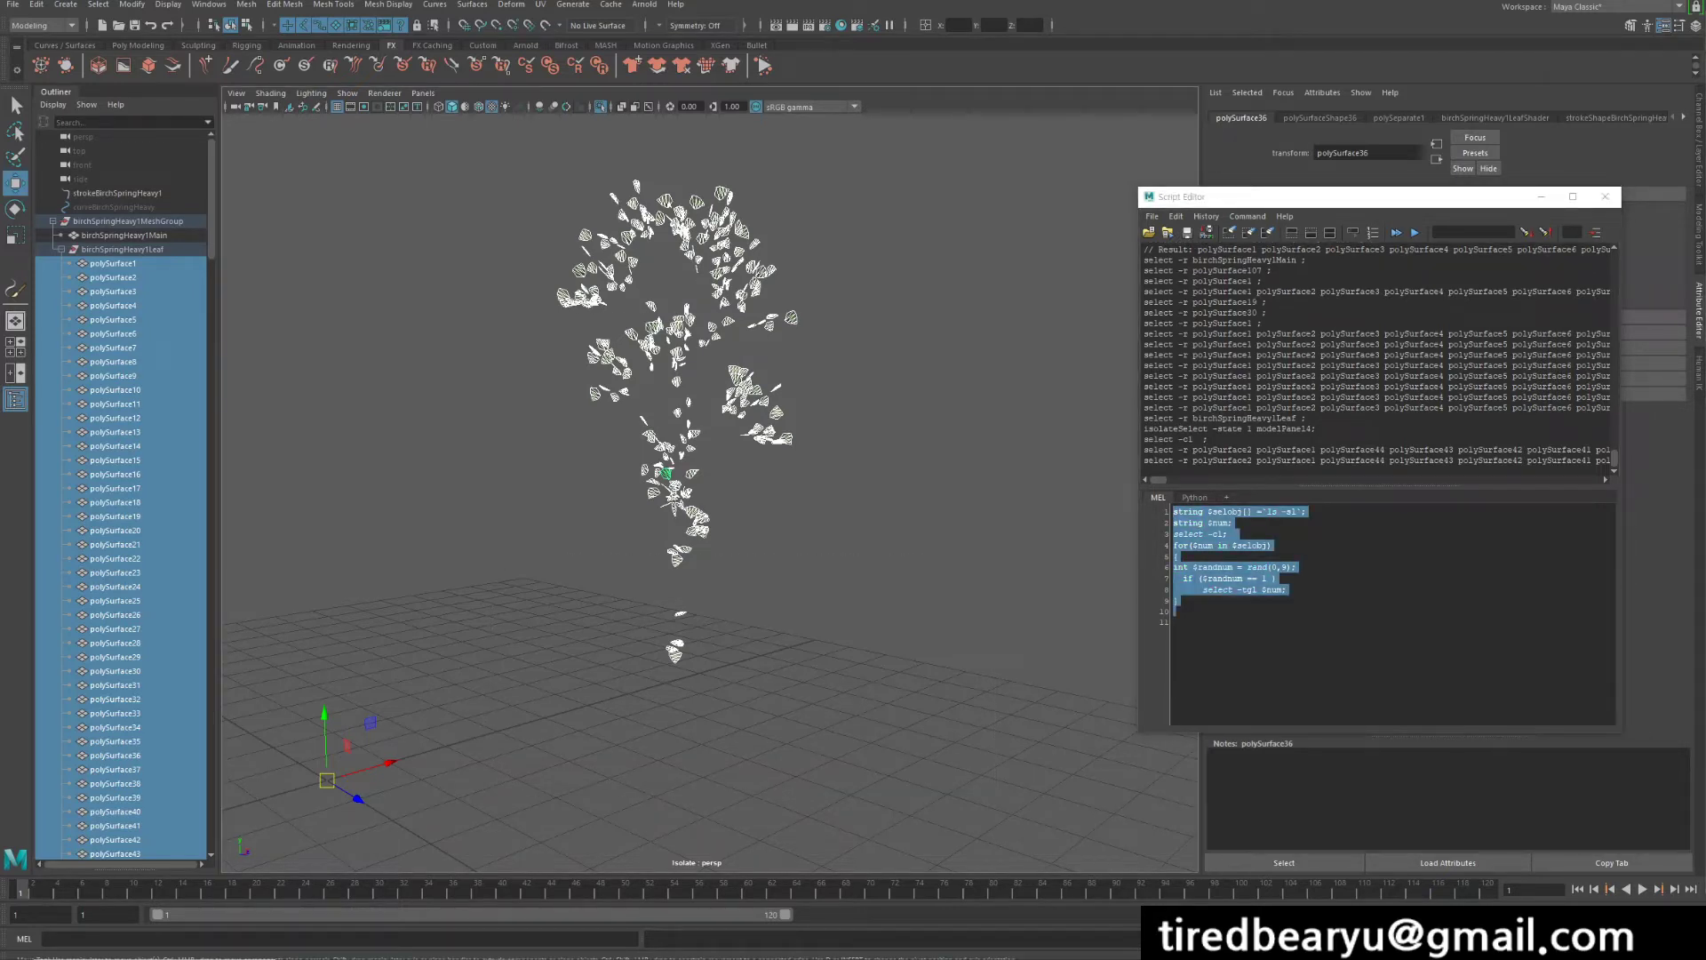
pyautogui.hotkey('ctrl', '1')
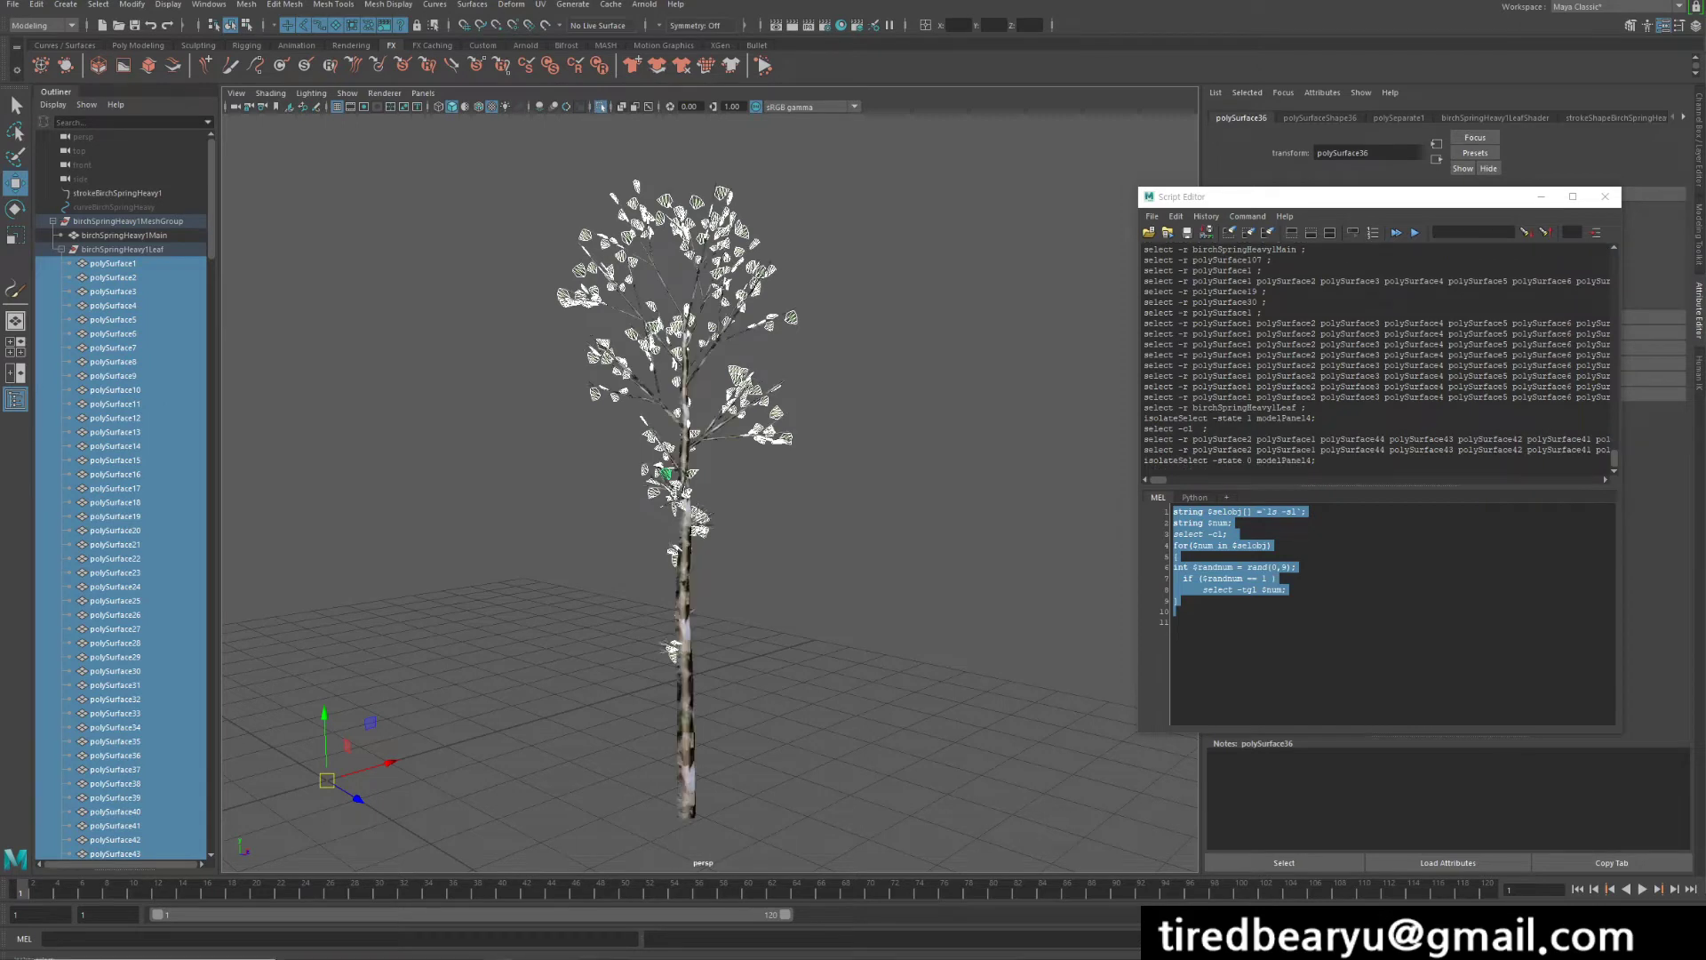
pyautogui.hotkey('ctrl', '1')
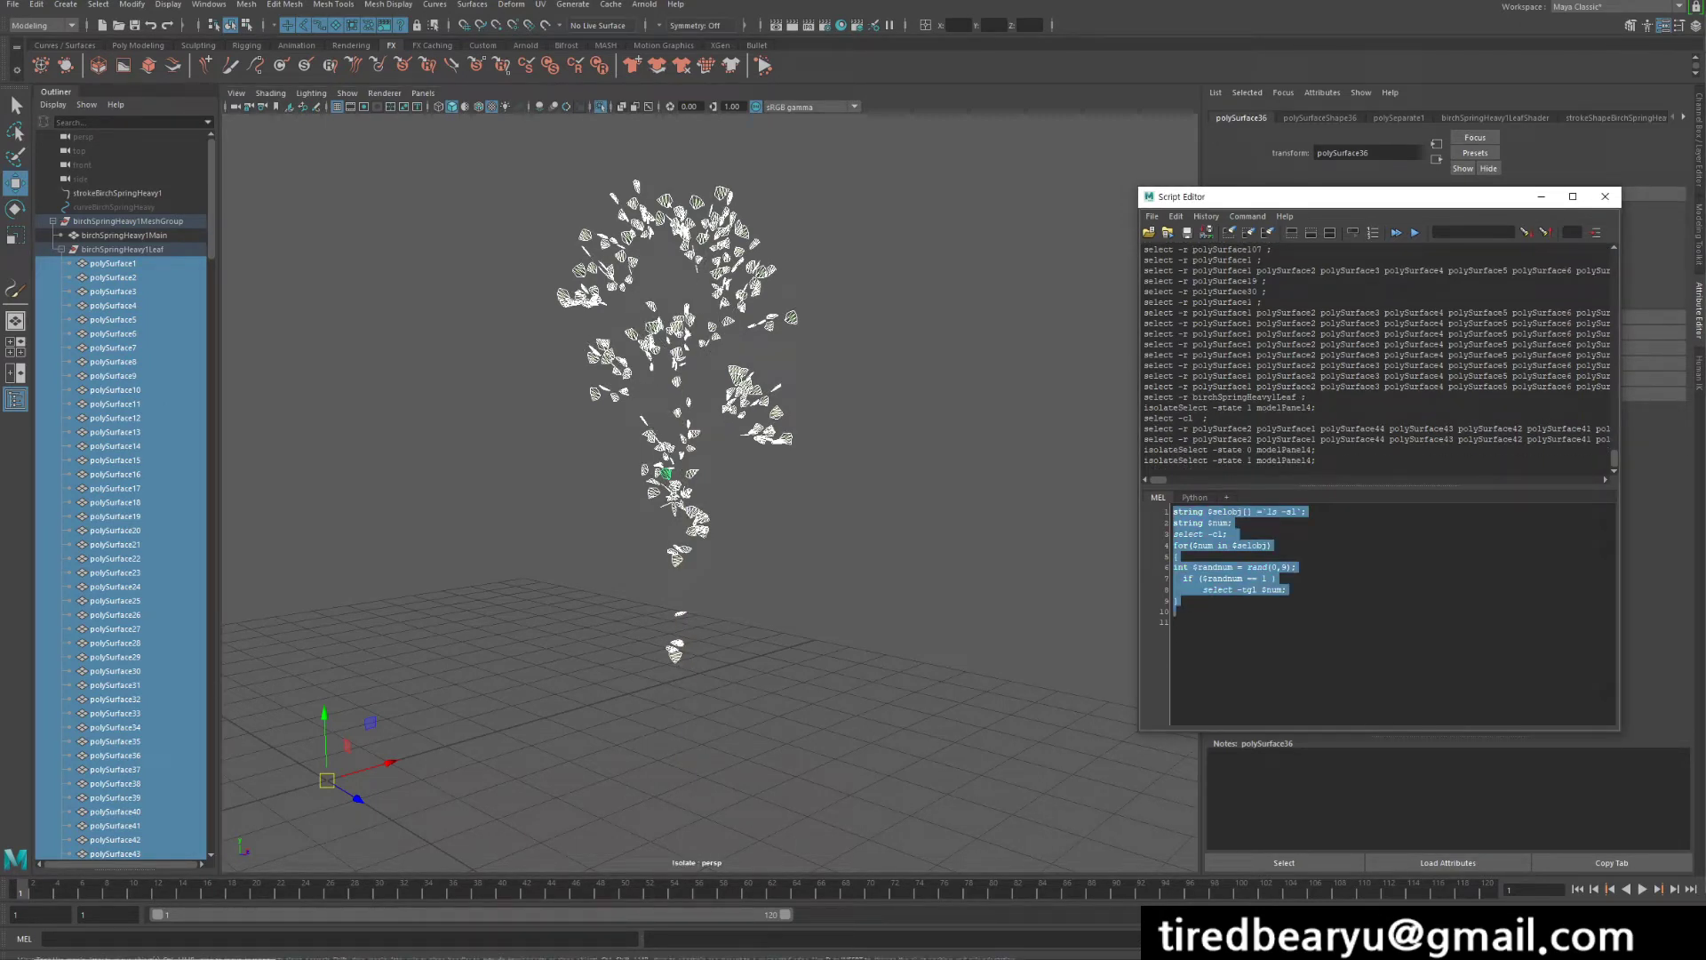
pyautogui.hotkey('ctrl', 'Return')
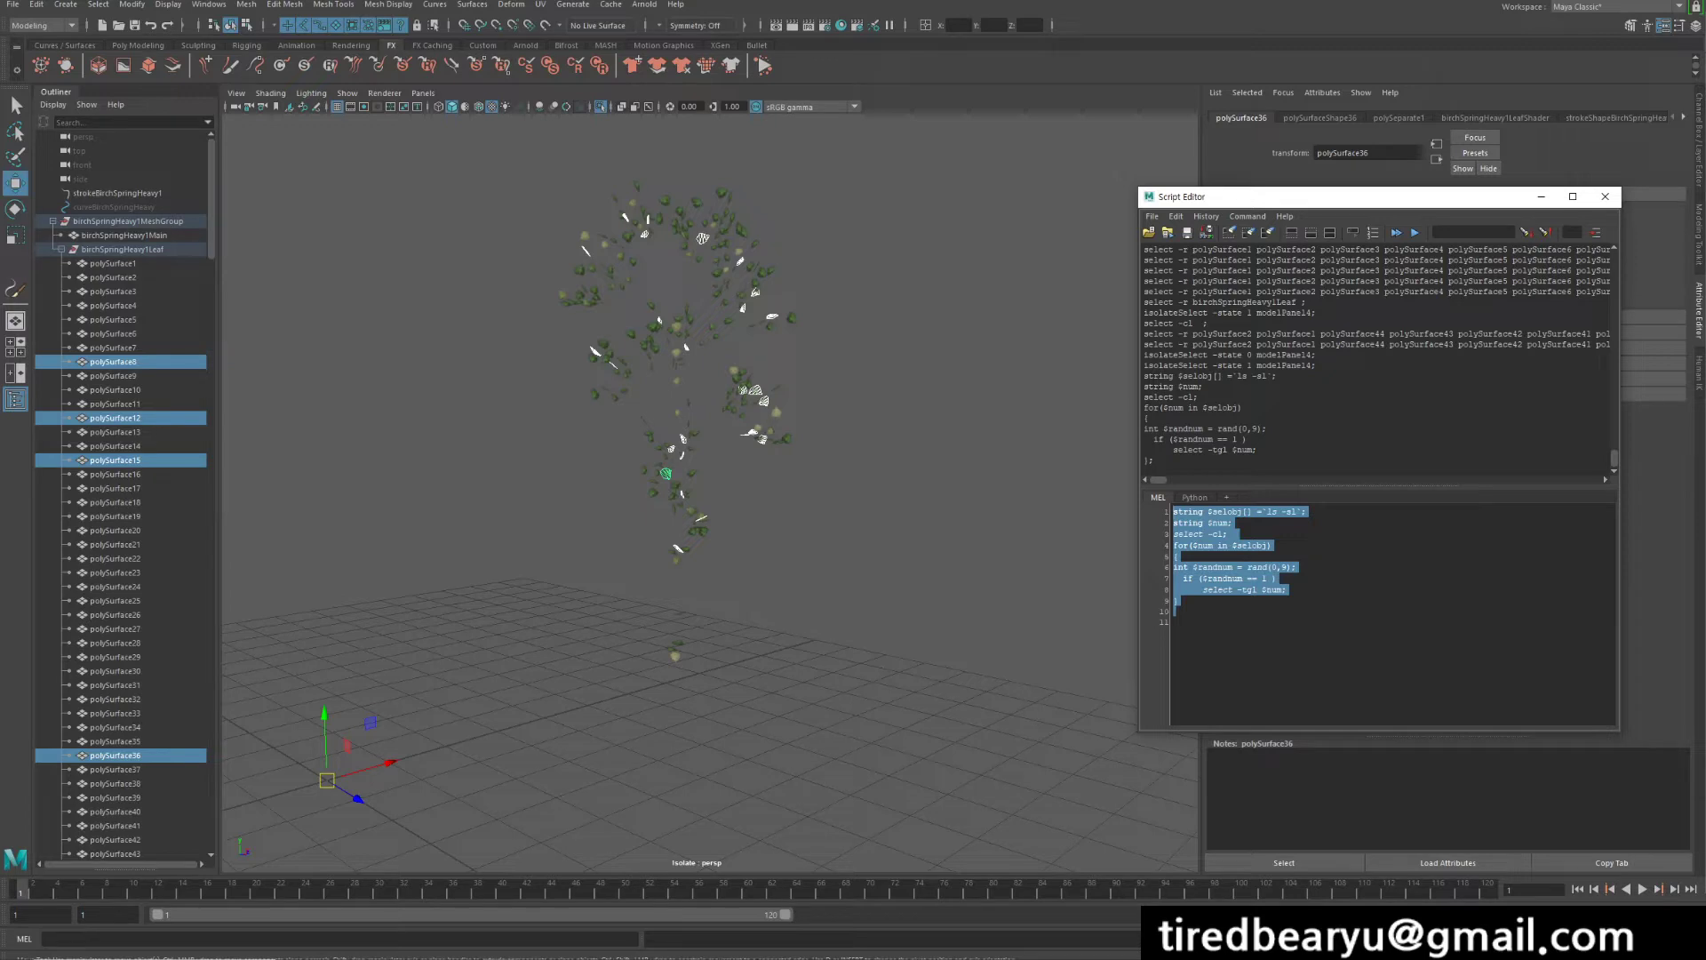
# - Group the randomly picked leaves into group1 and select all remaining leaves
pyautogui.keyDown('alt'); pyautogui.moveTo(622, 445); pyautogui.dragTo(800, 444); pyautogui.keyUp('alt')
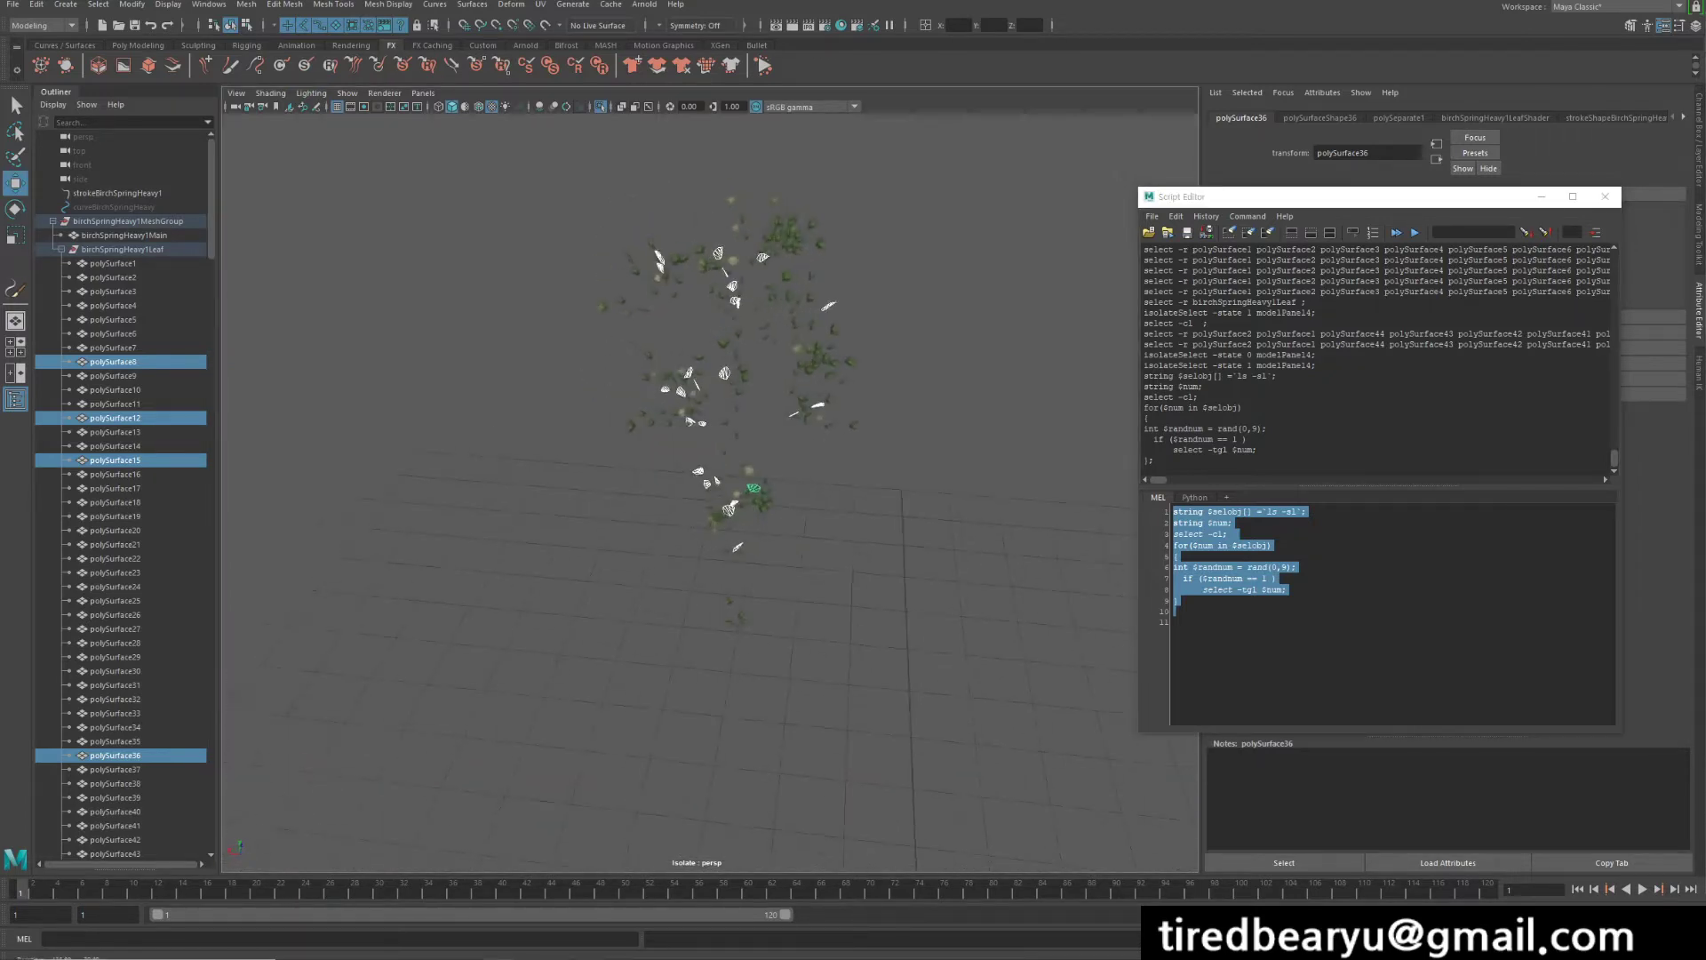
pyautogui.keyDown('alt'); pyautogui.moveTo(651, 335); pyautogui.dragTo(658, 335); pyautogui.keyUp('alt')
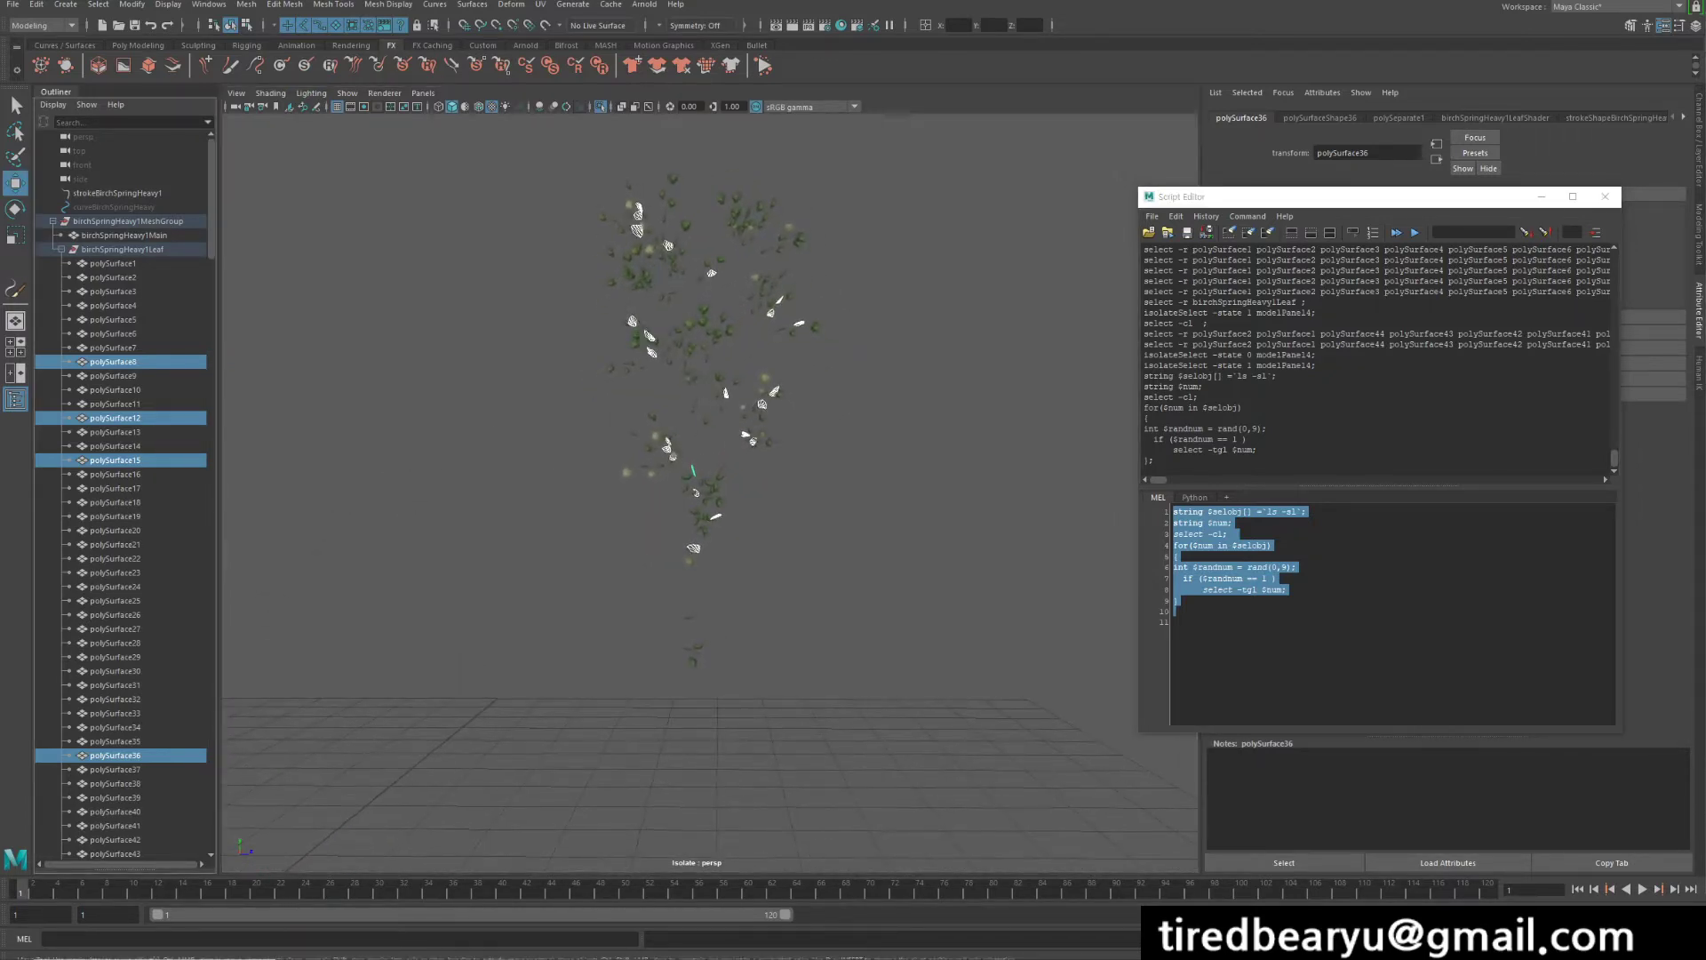
pyautogui.hotkey('ctrl', 'g')
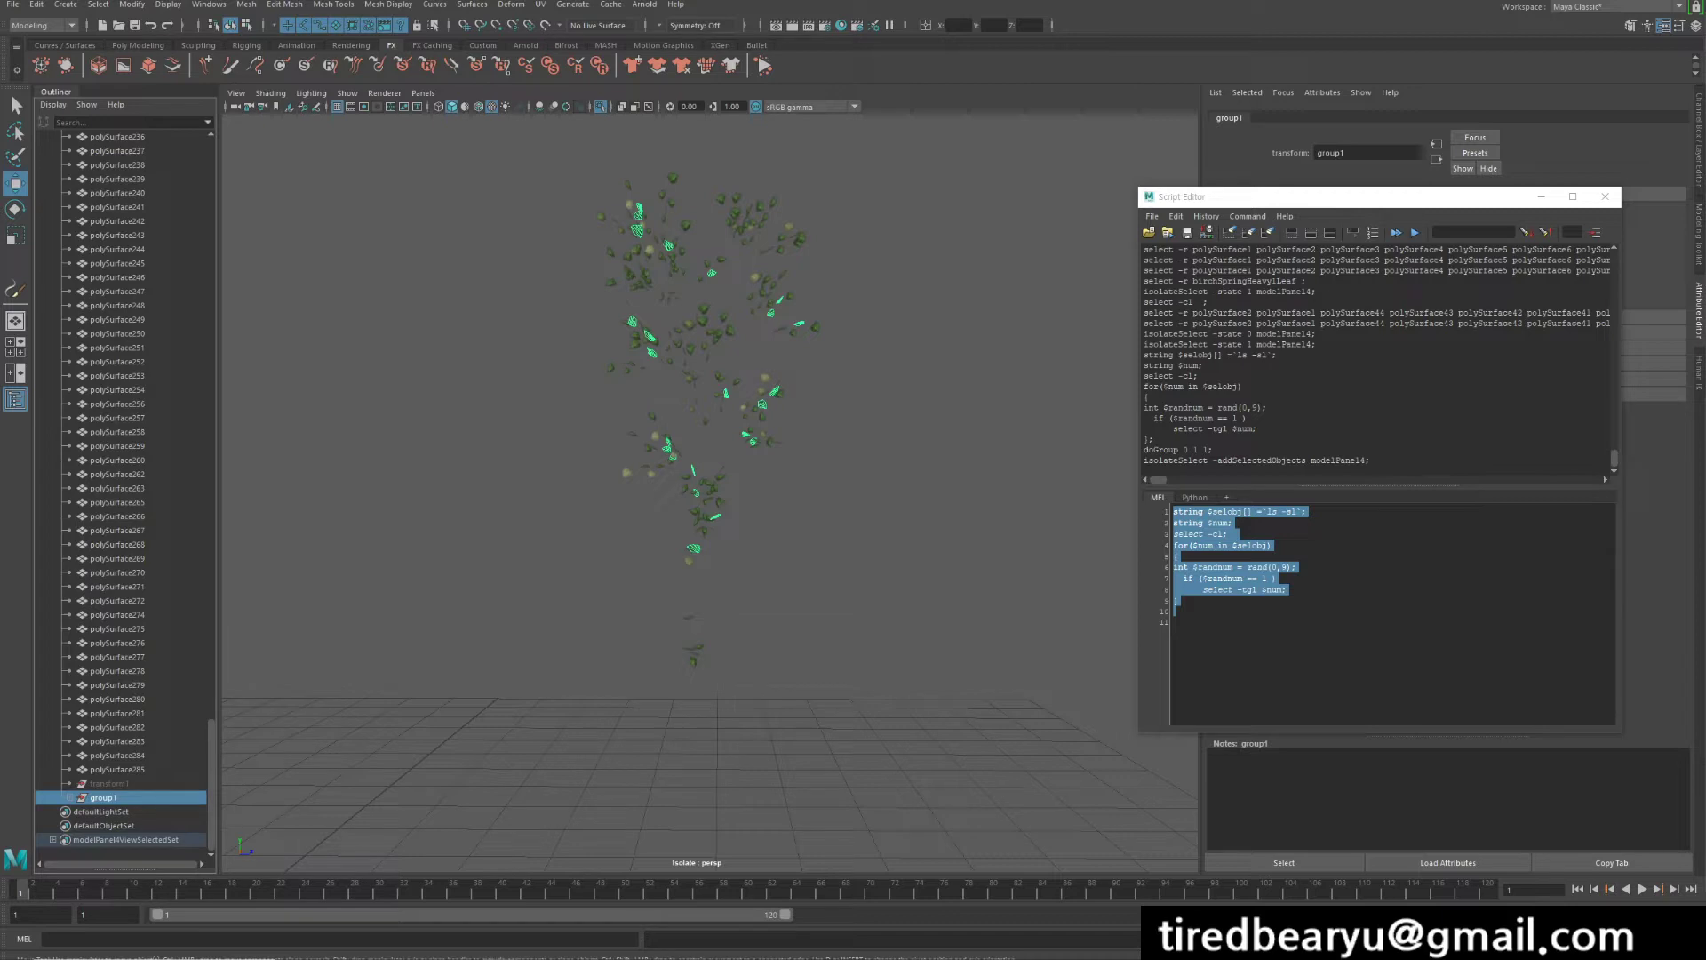
pyautogui.click(602, 216)
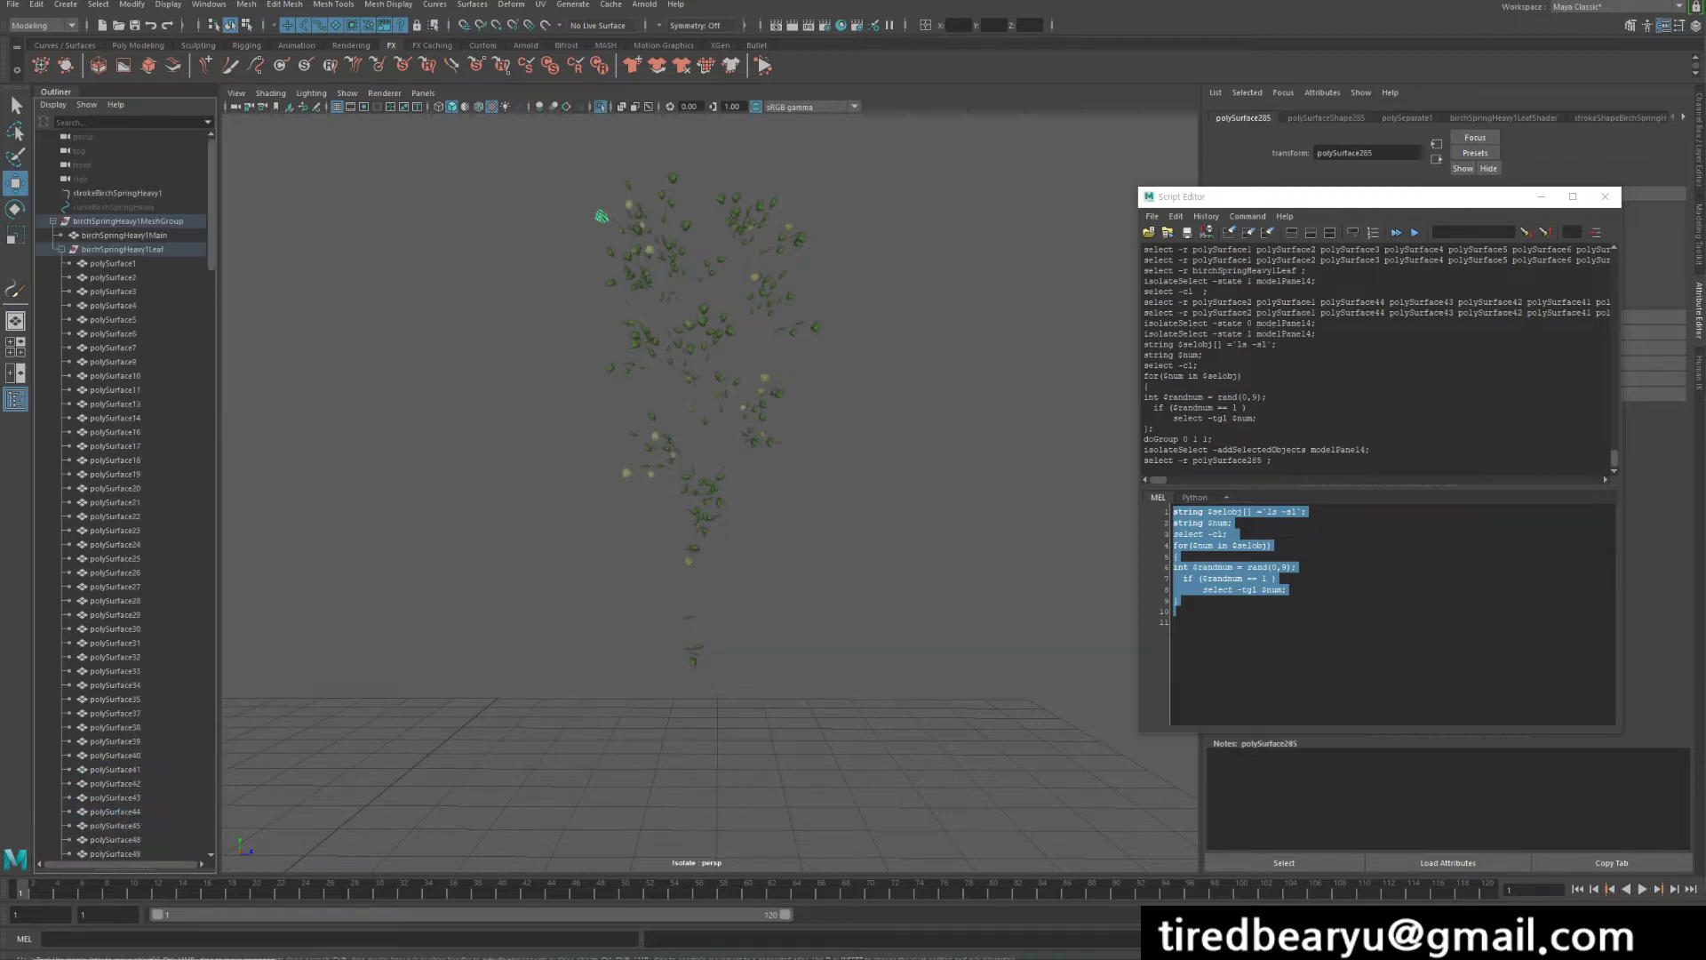
pyautogui.keyDown('shift'); pyautogui.click(112, 263); pyautogui.keyUp('shift')
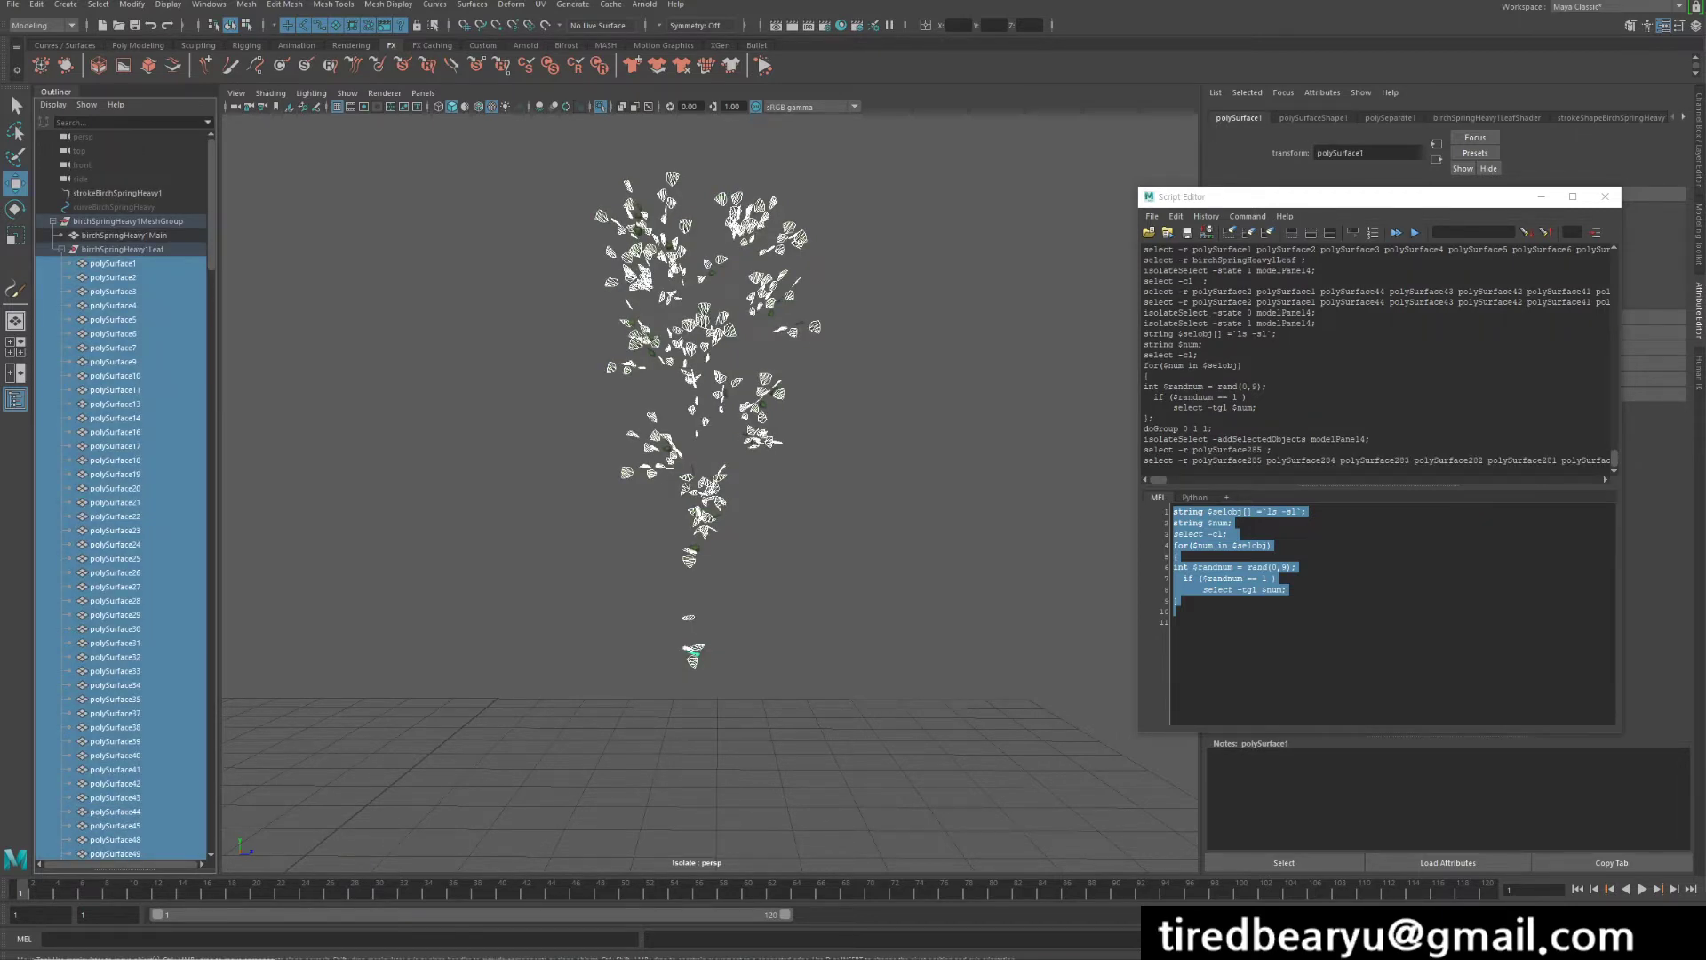
# - Rerun the MEL script, group the new random leaves as group2, and reselect remaining leaves
pyautogui.click(1182, 622)
pyautogui.hotkey('ctrl', 'a')
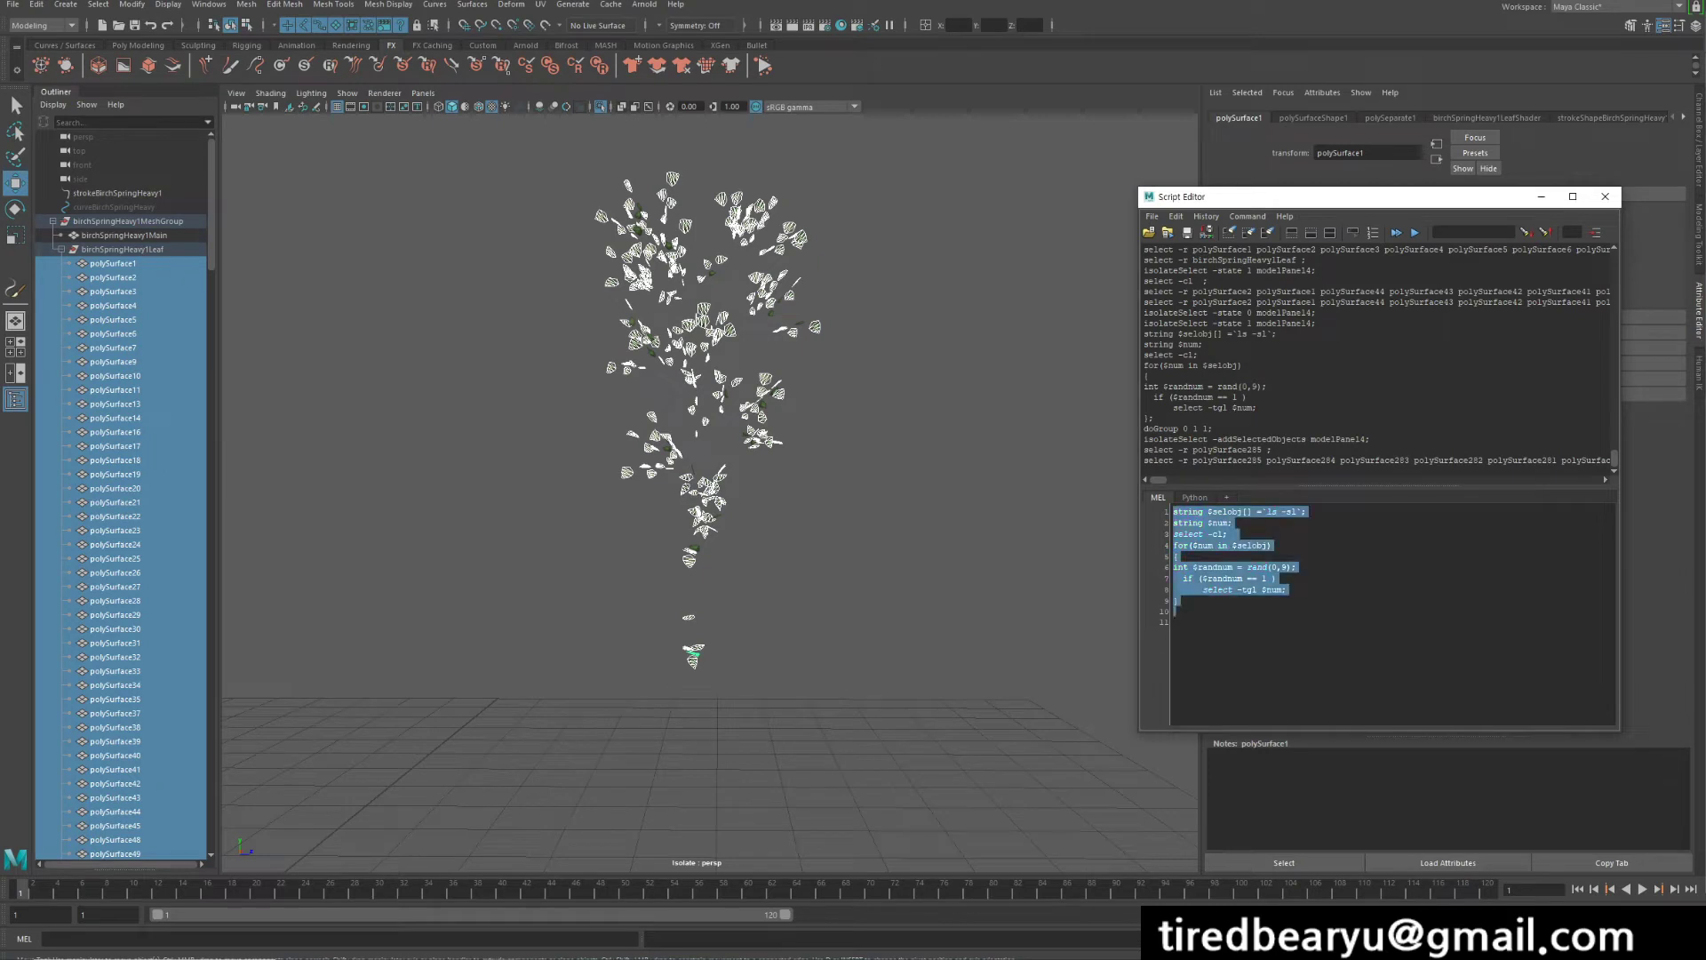
pyautogui.hotkey('ctrl', 'Return')
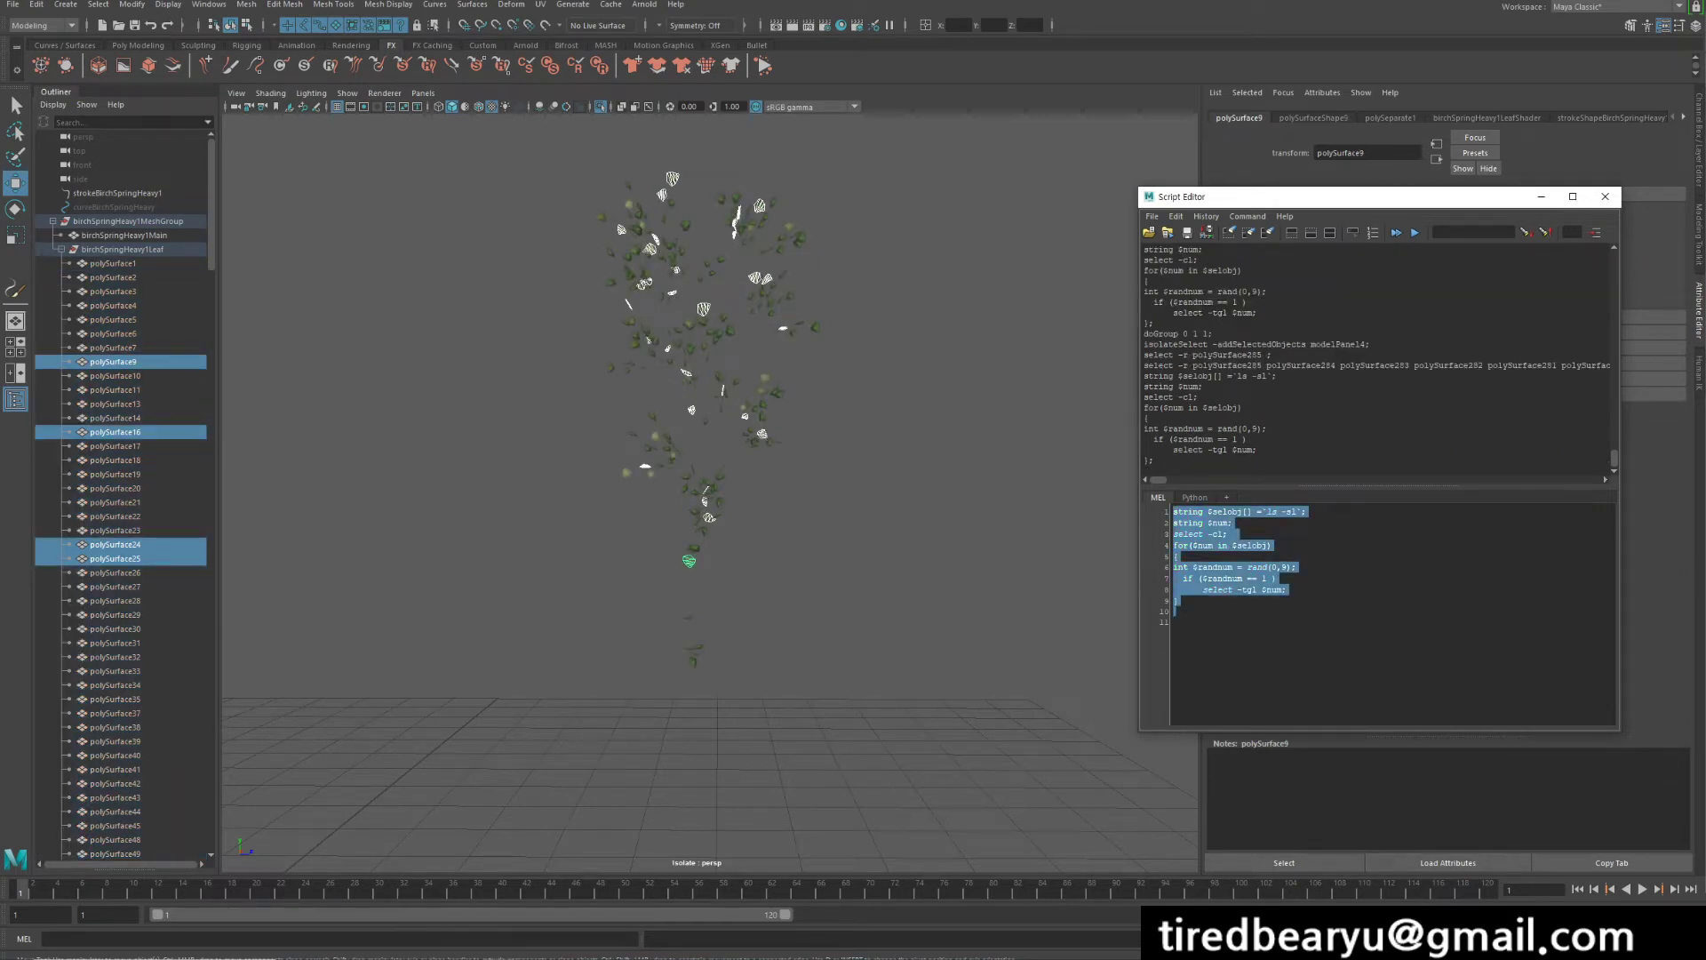
pyautogui.keyDown('alt'); pyautogui.moveTo(711, 445); pyautogui.dragTo(715, 471); pyautogui.keyUp('alt')
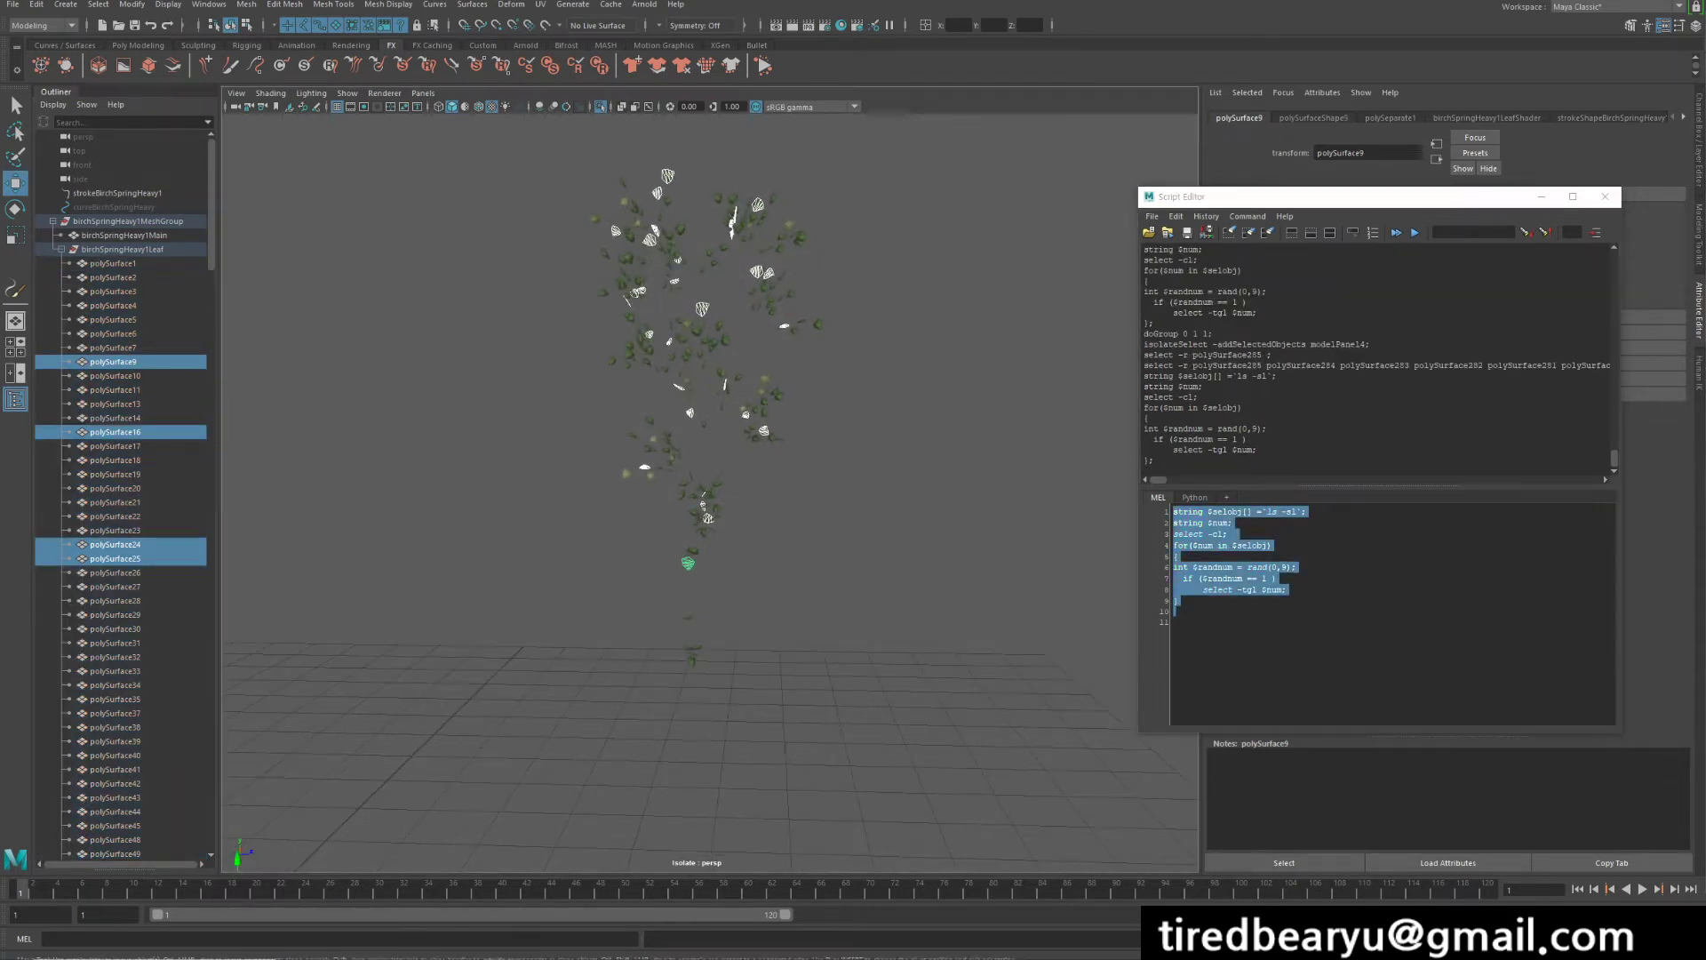
pyautogui.hotkey('ctrl', 'g')
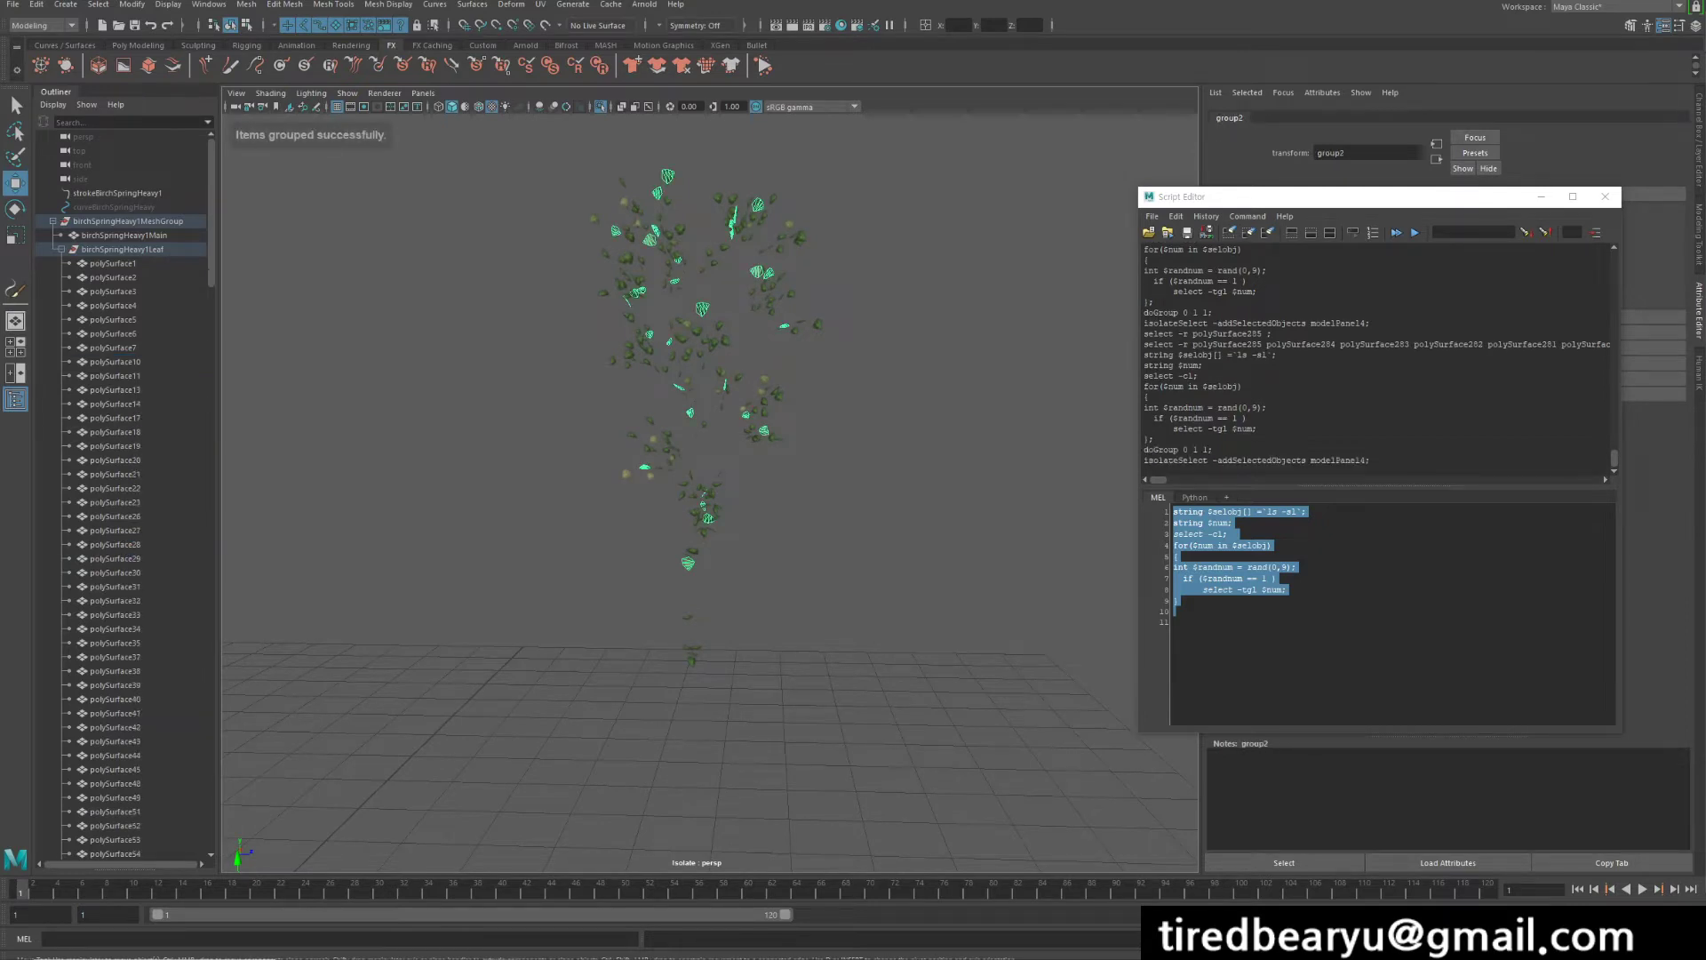
pyautogui.click(693, 655)
pyautogui.scroll(-15, 124, 489)
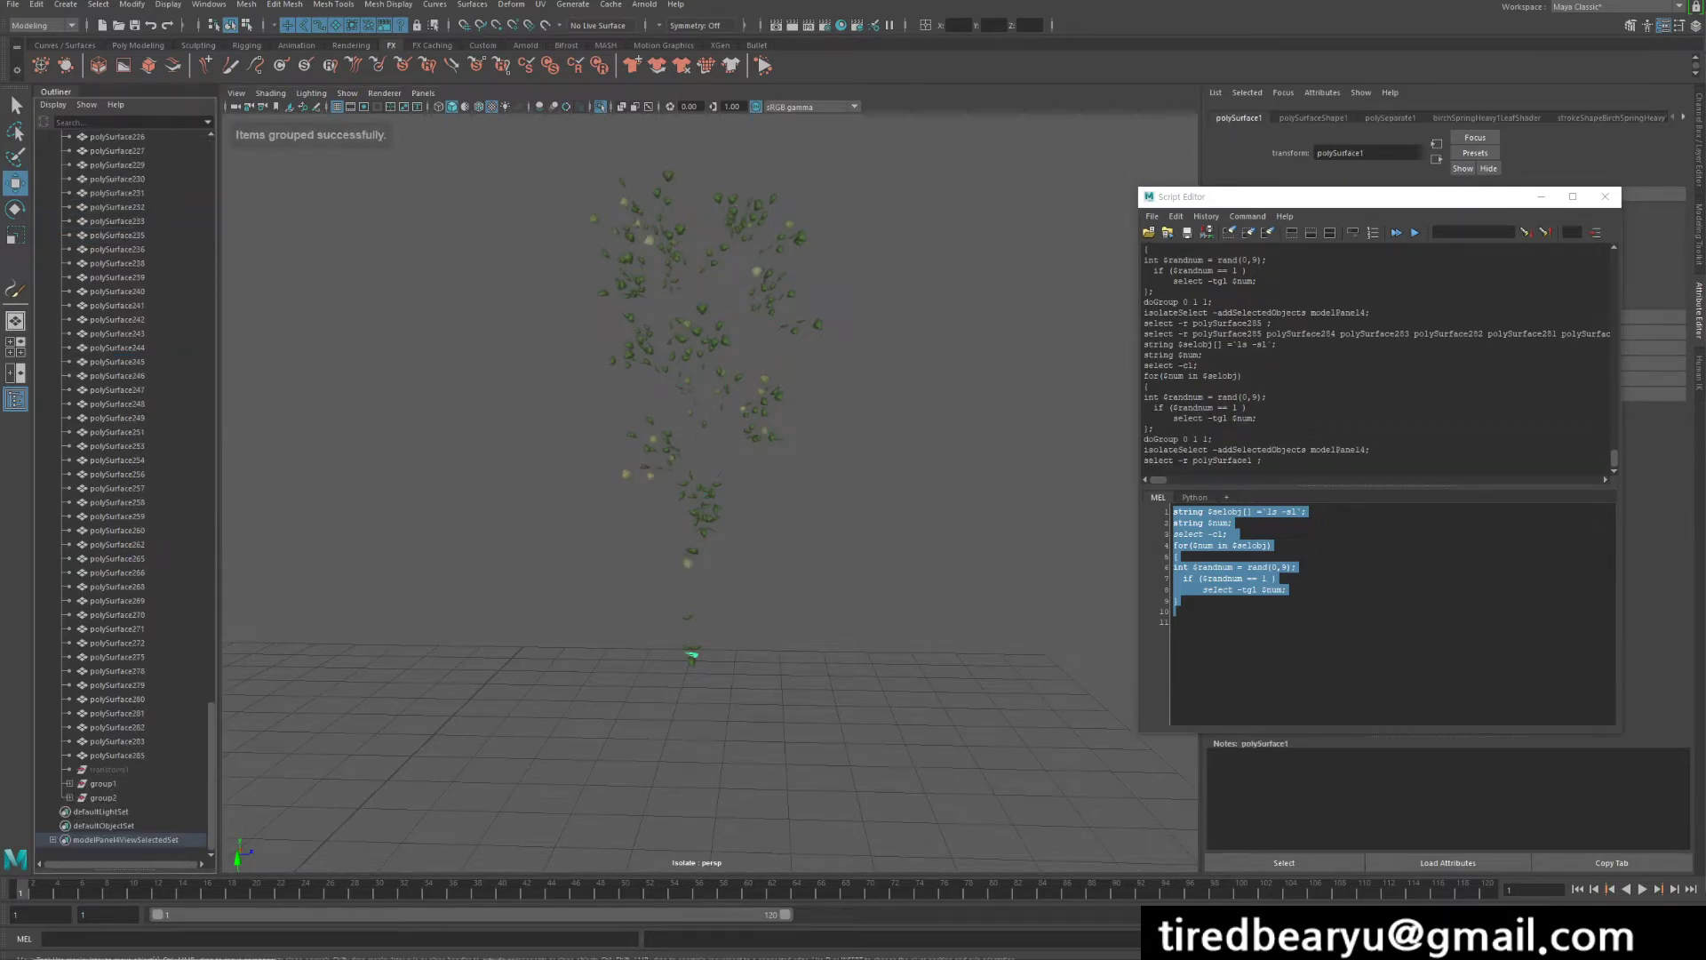
pyautogui.keyDown('shift'); pyautogui.click(117, 756); pyautogui.keyUp('shift')
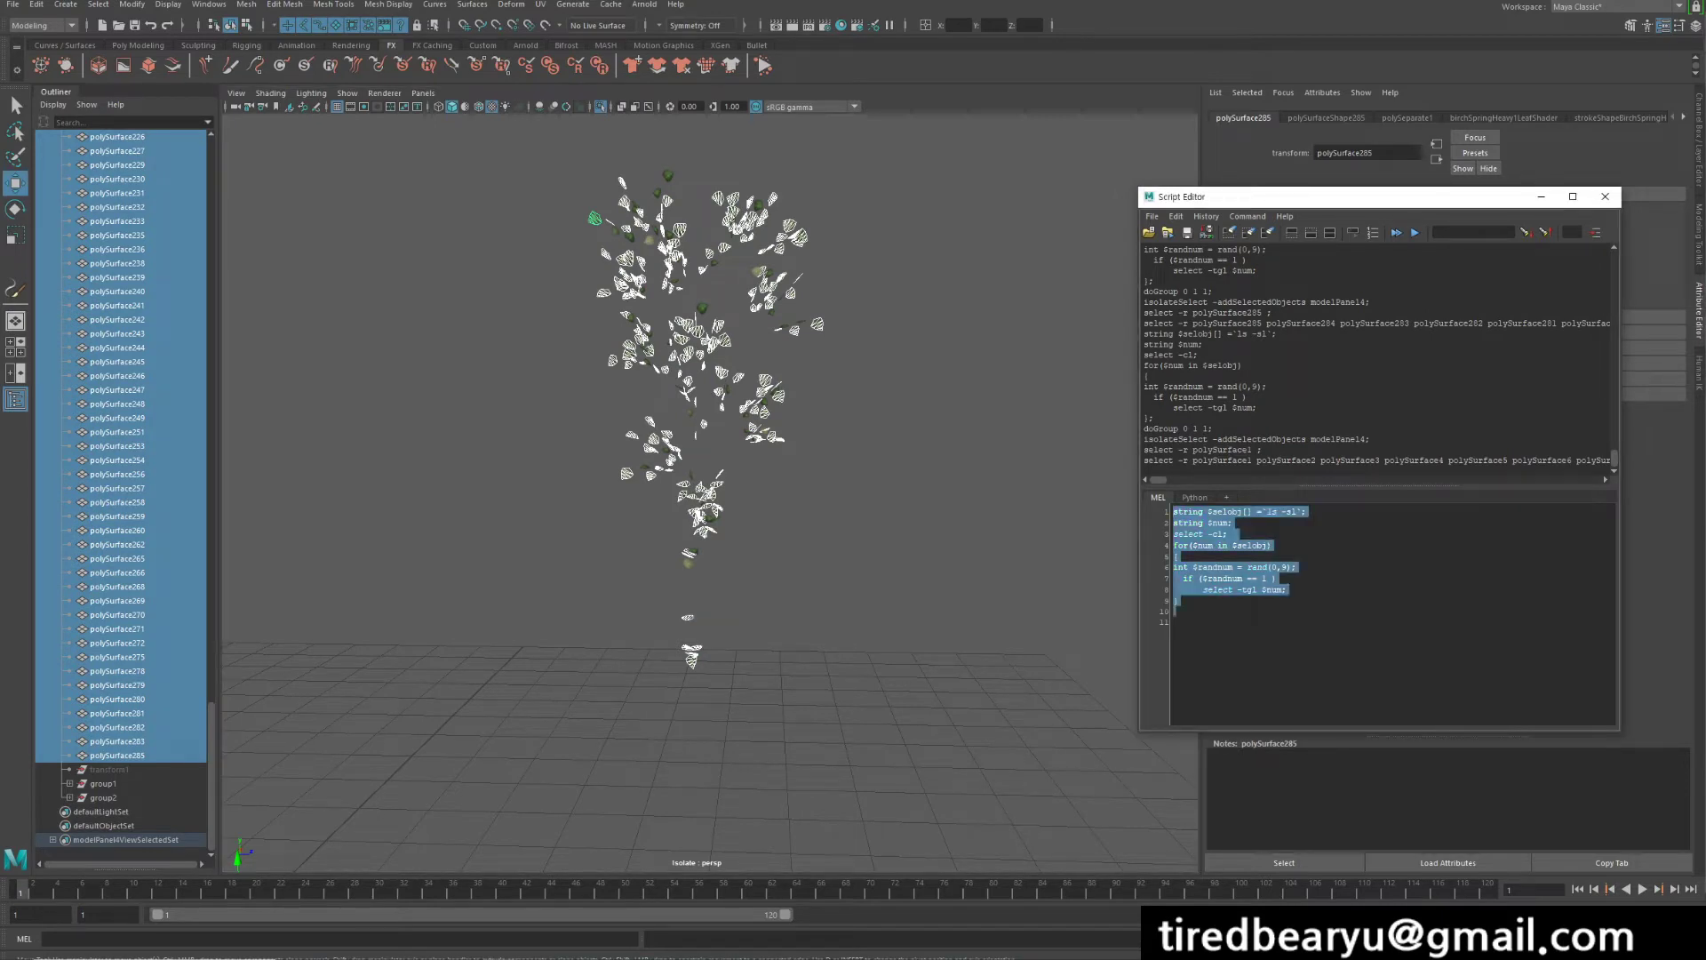
# - Run the script again, group its pick as group3, and select all still-ungrouped leaves
pyautogui.hotkey('ctrl', 'Return')
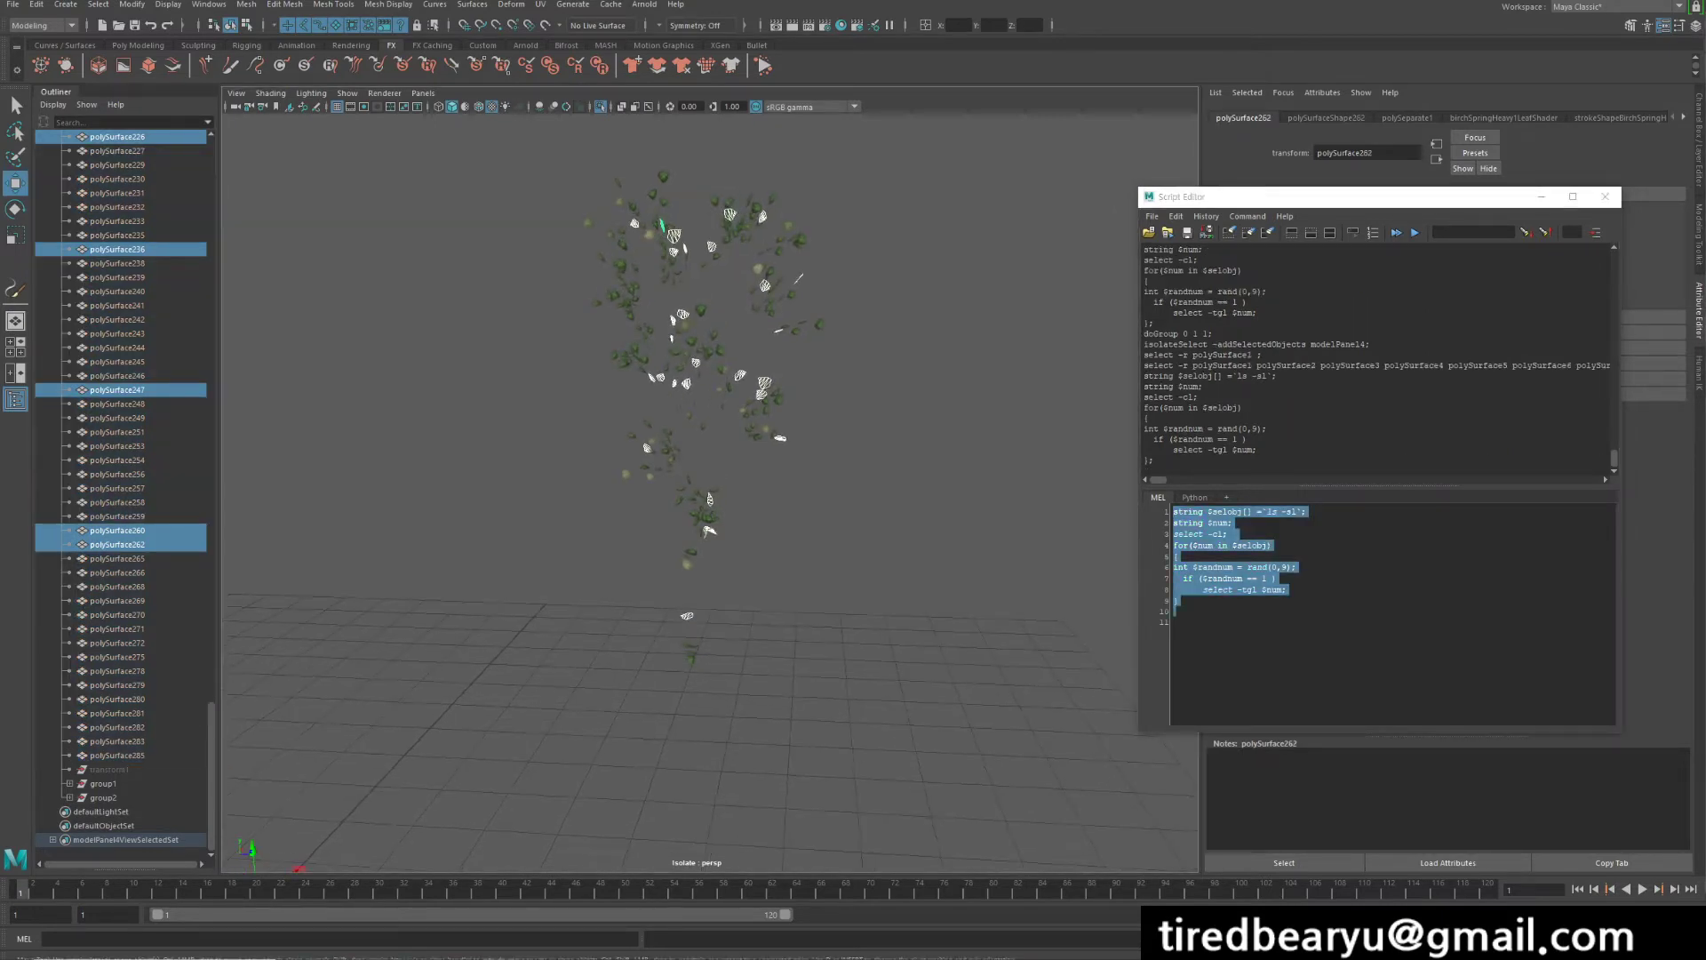
pyautogui.hotkey('ctrl', 'g')
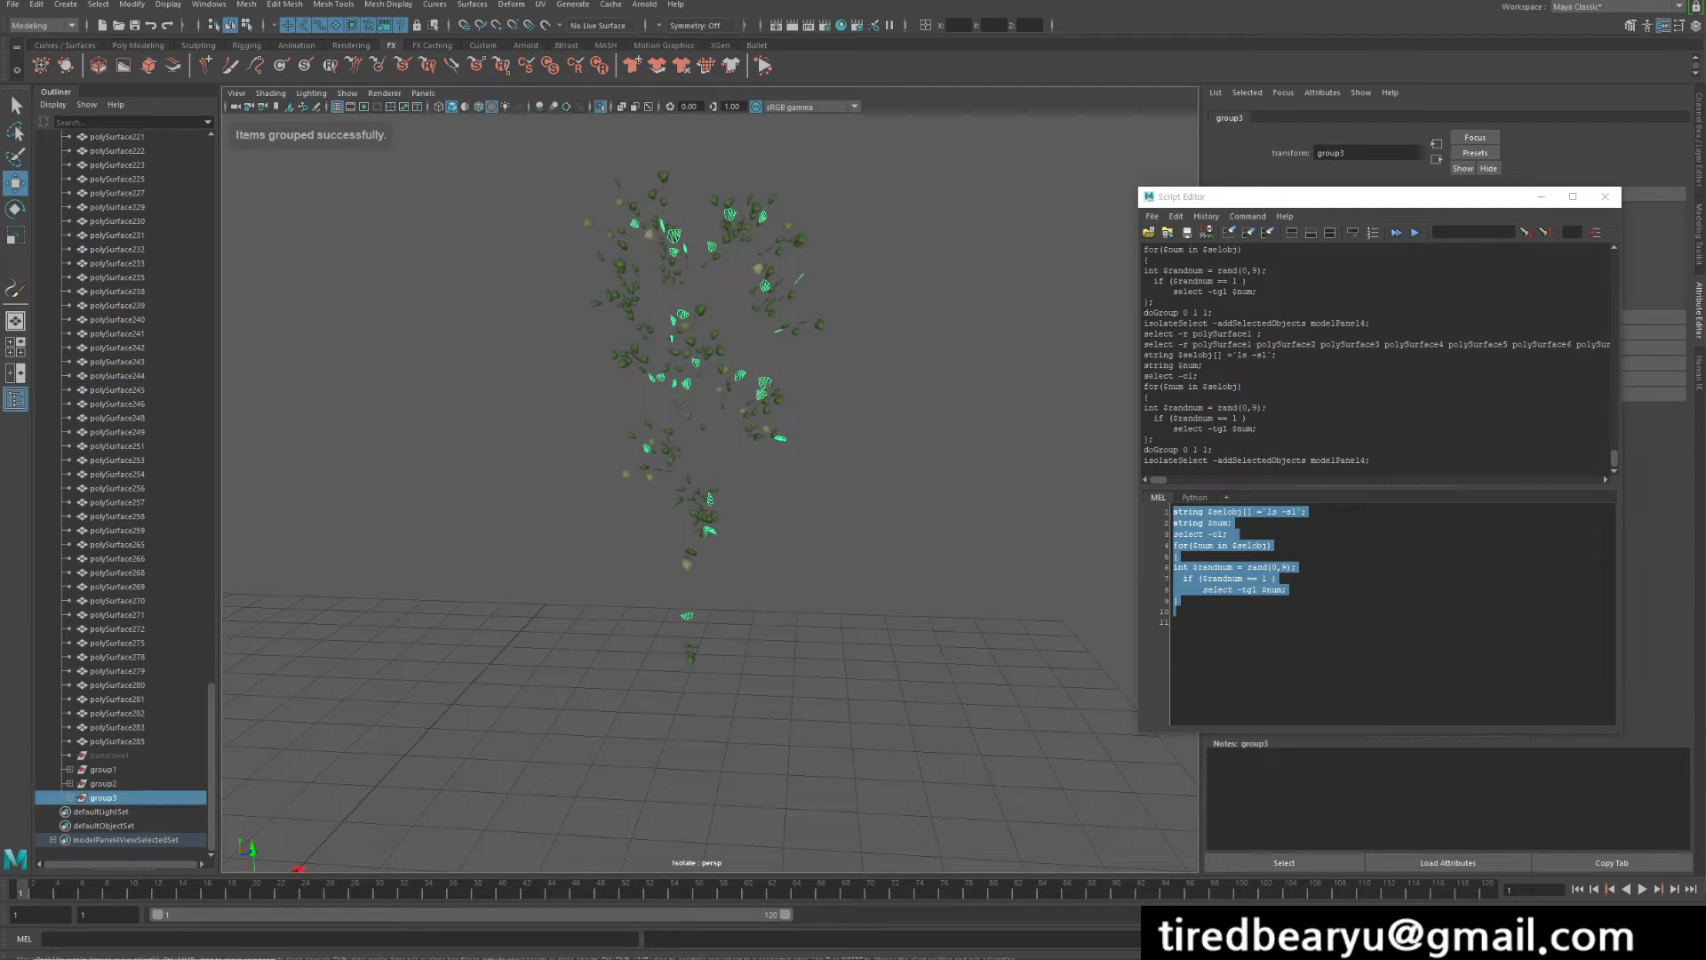
pyautogui.click(589, 222)
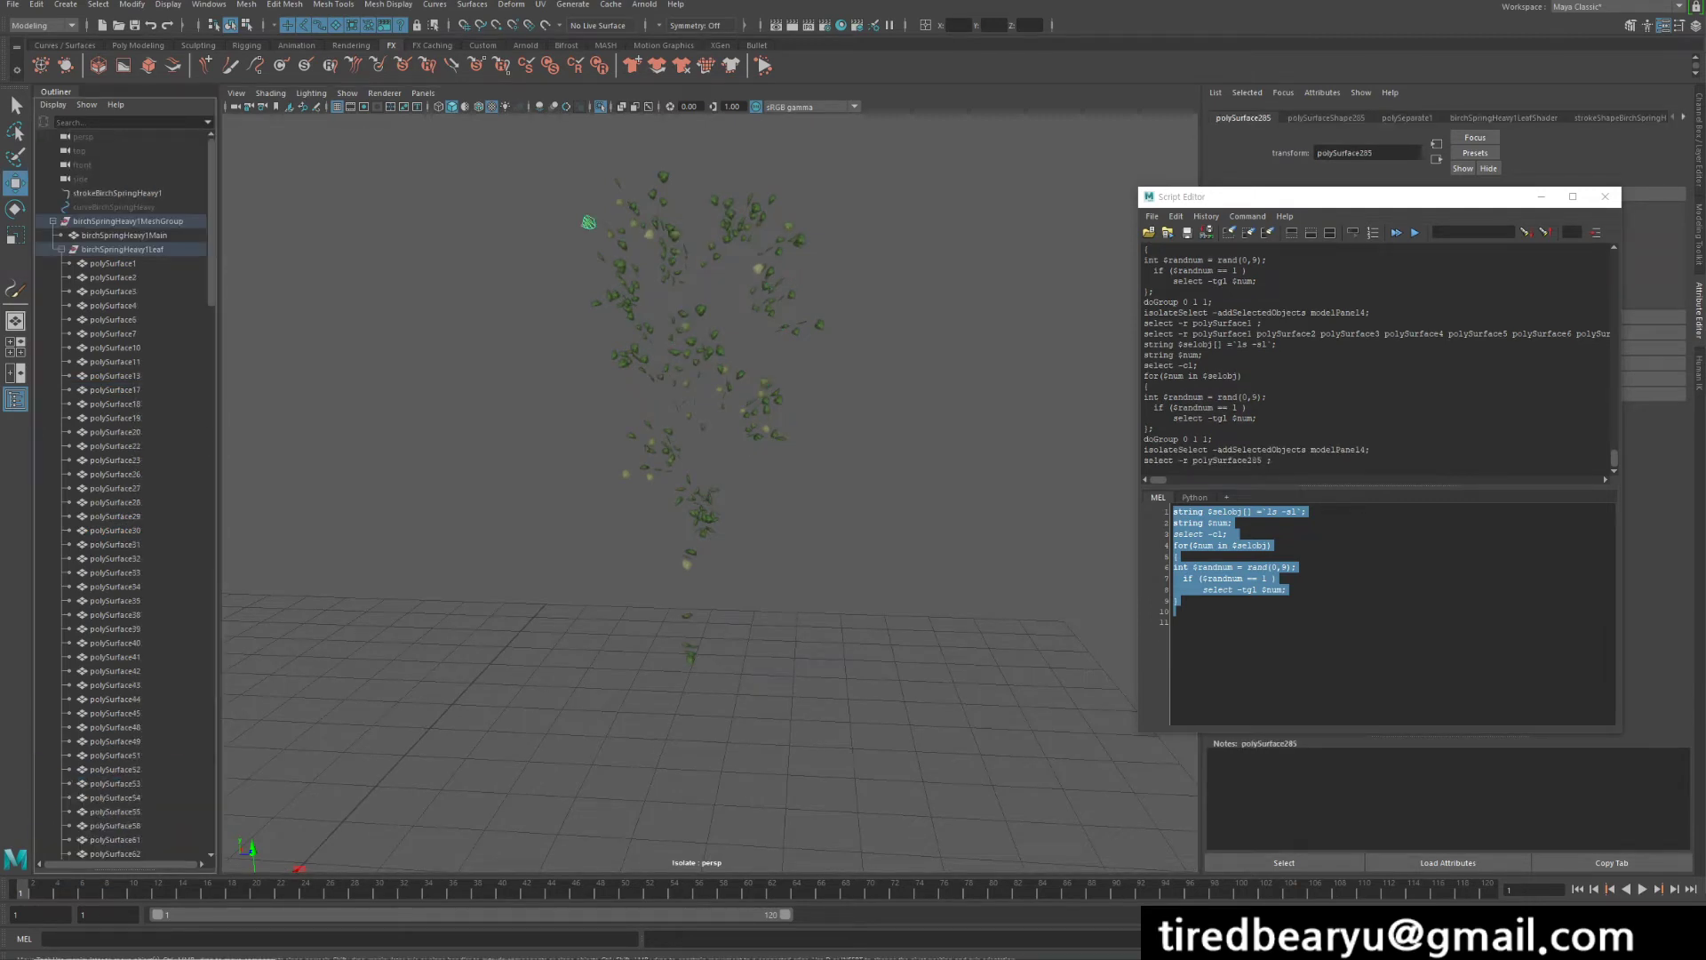
pyautogui.keyDown('shift'); pyautogui.click(112, 263); pyautogui.keyUp('shift')
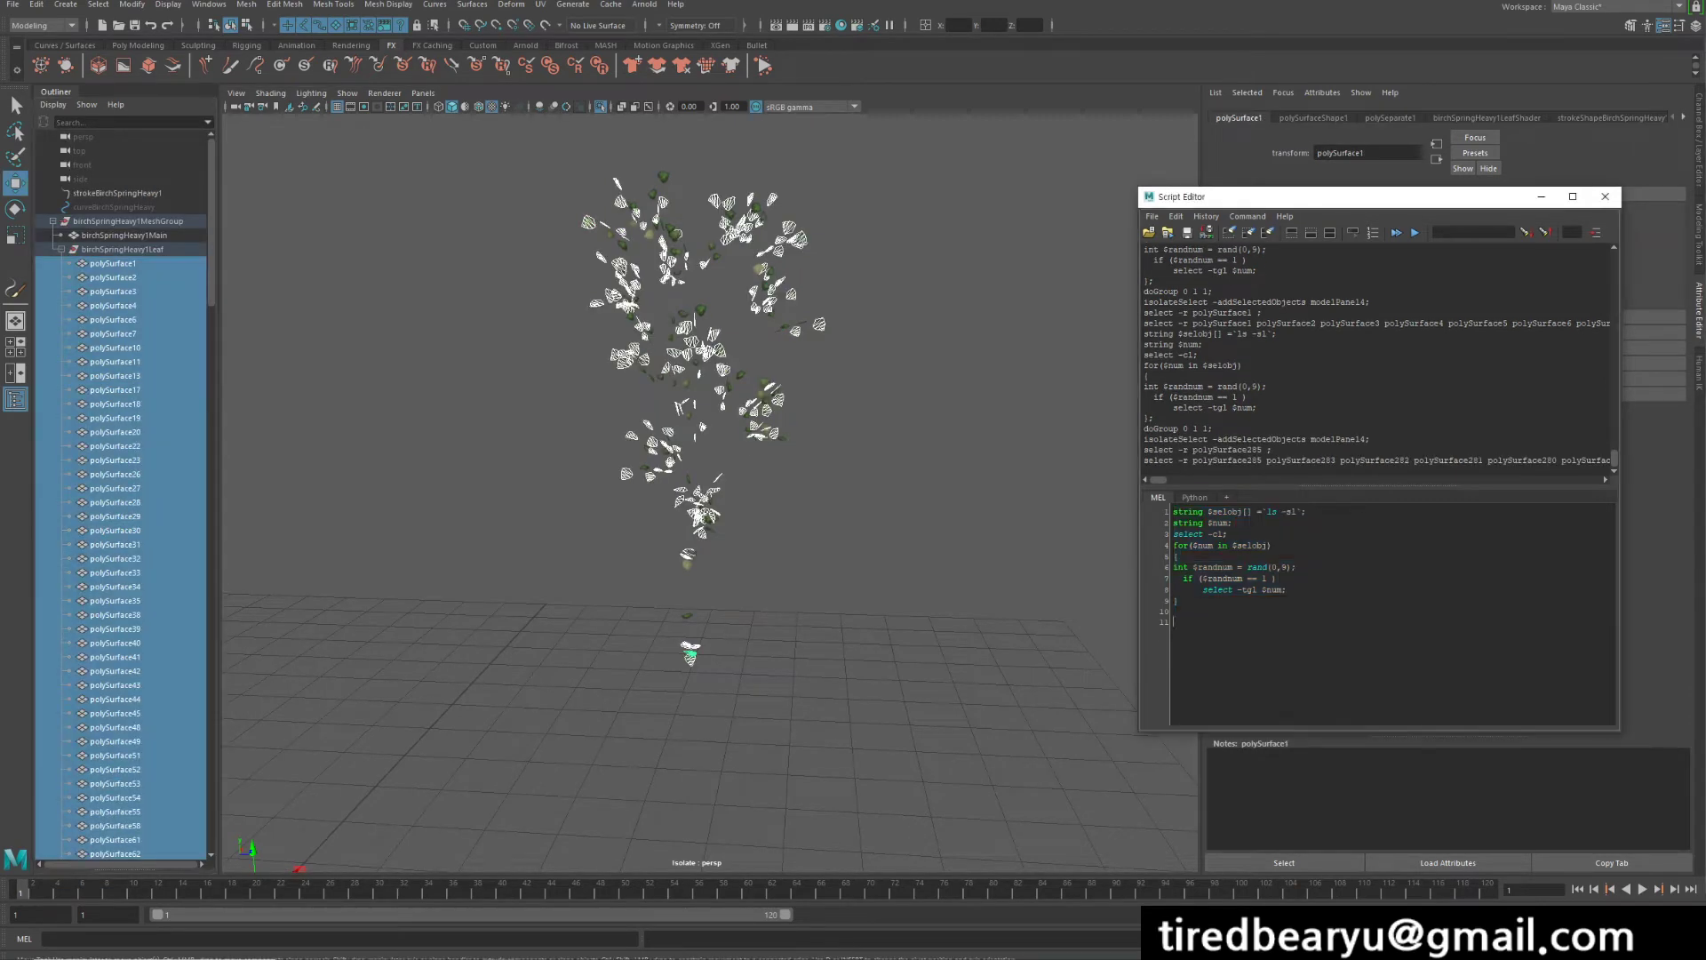
# - Edit the script range from rand(0,9) to rand(0,5) and rerun it for a denser leaf subset
pyautogui.hotkey('ctrl', 'Return')
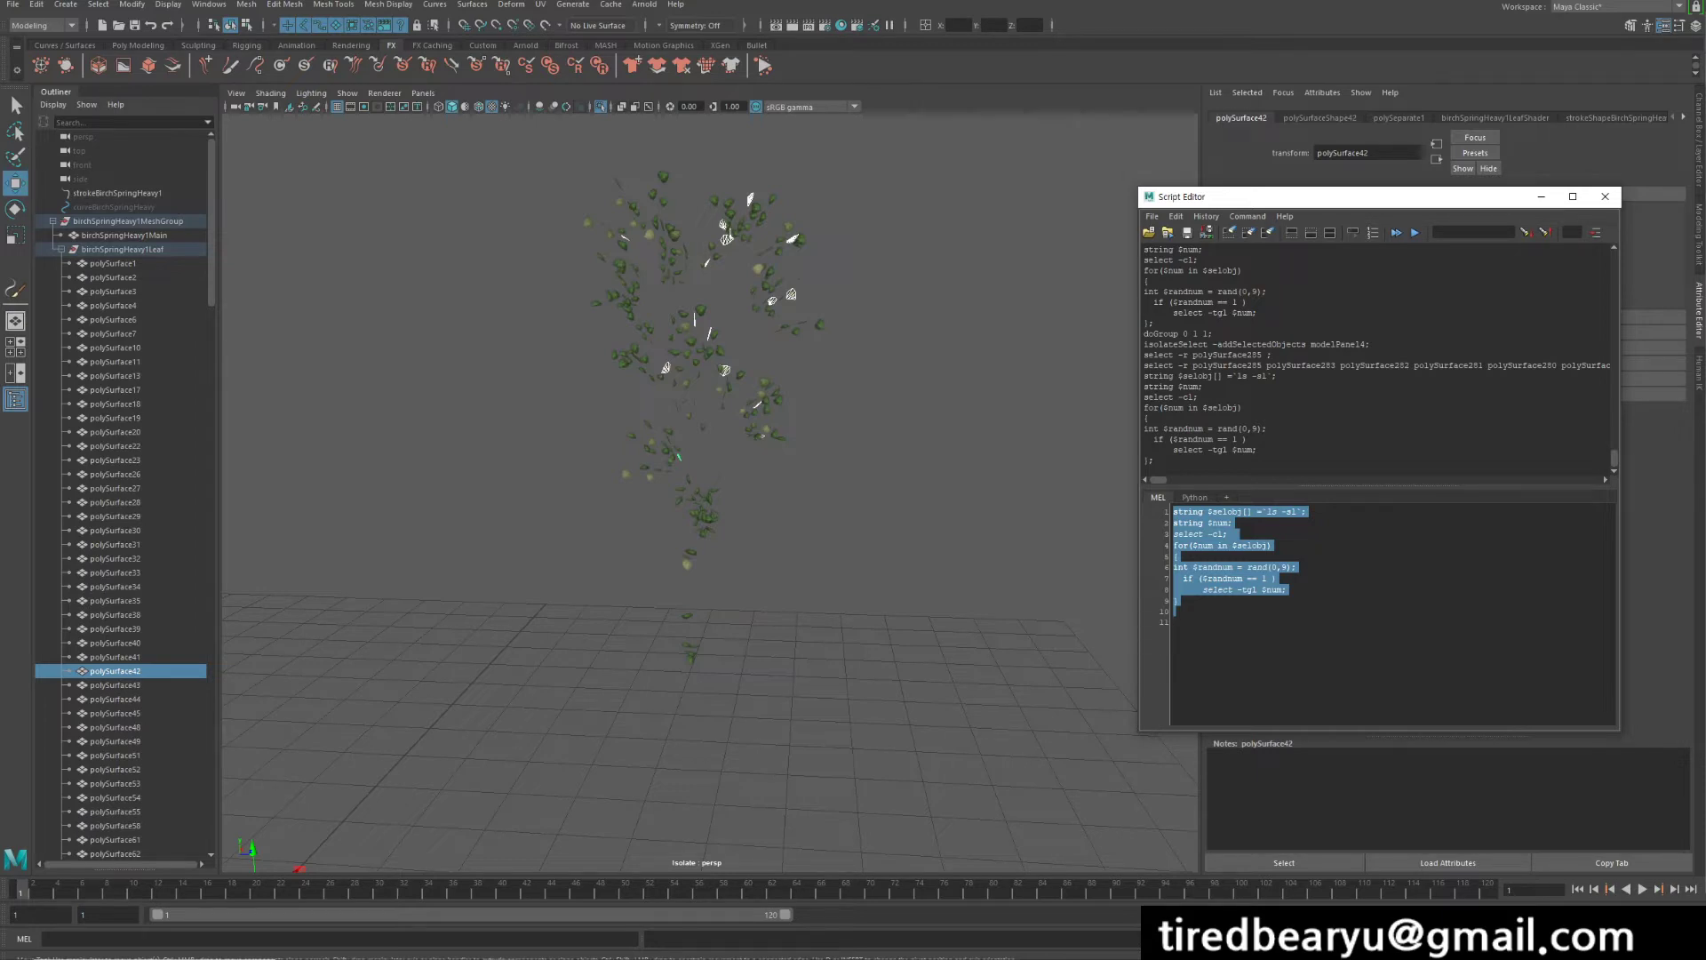
pyautogui.click(1287, 589)
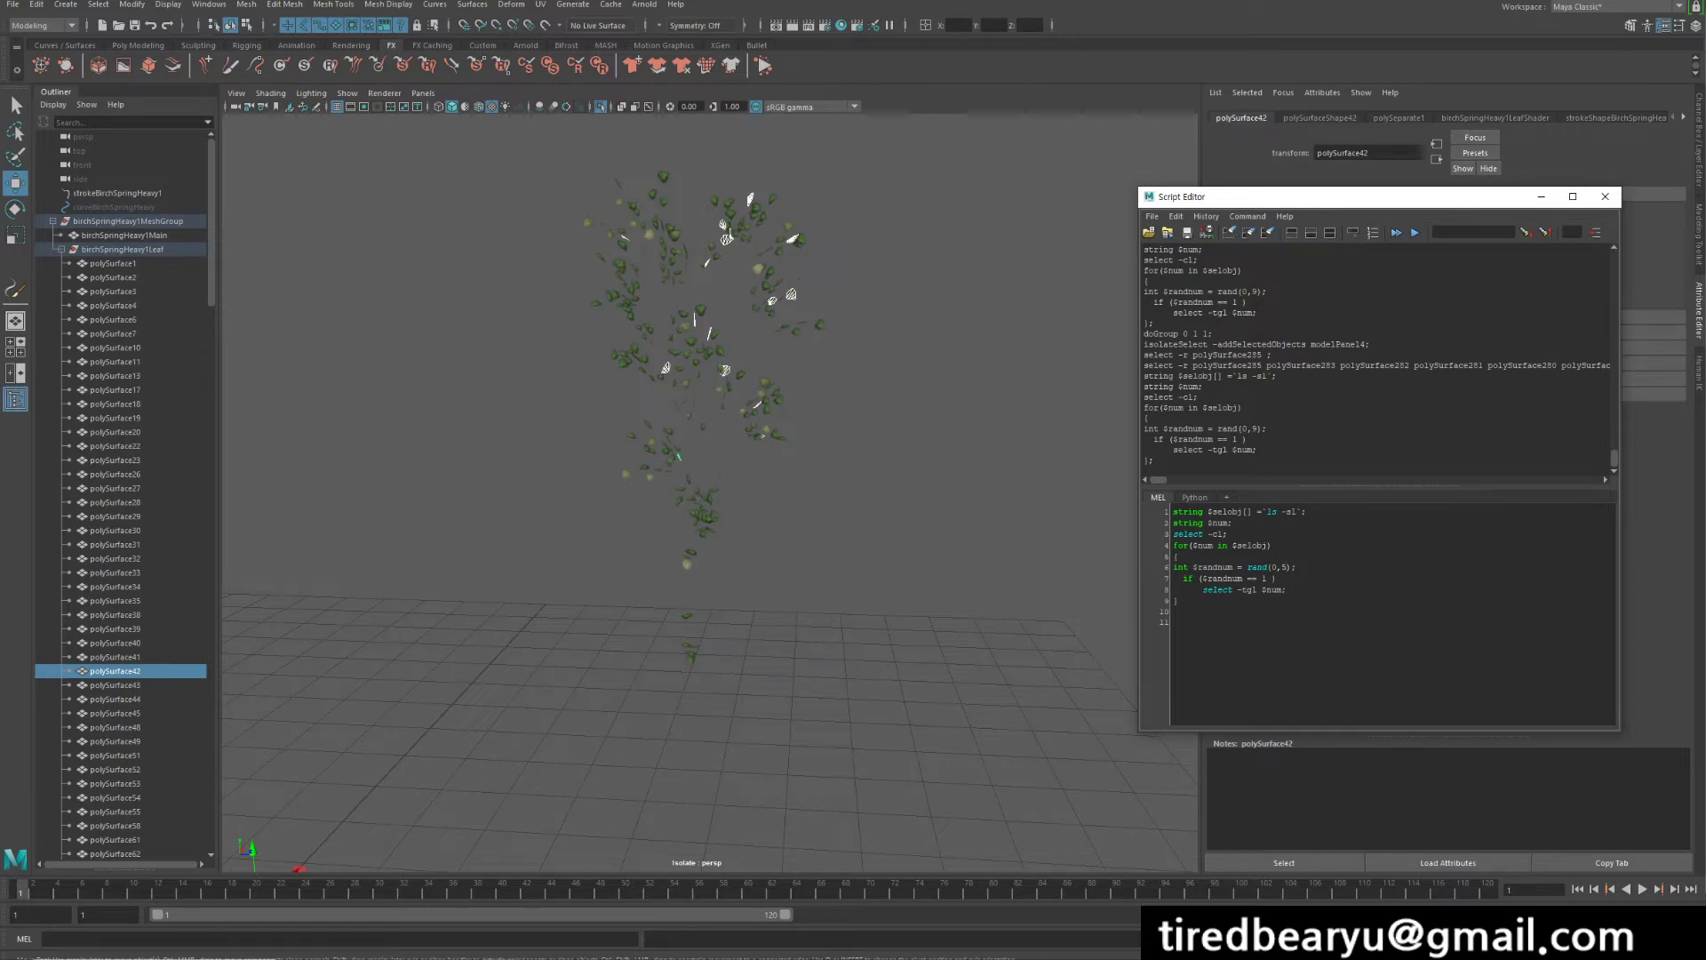
pyautogui.hotkey('ctrl', 'z')
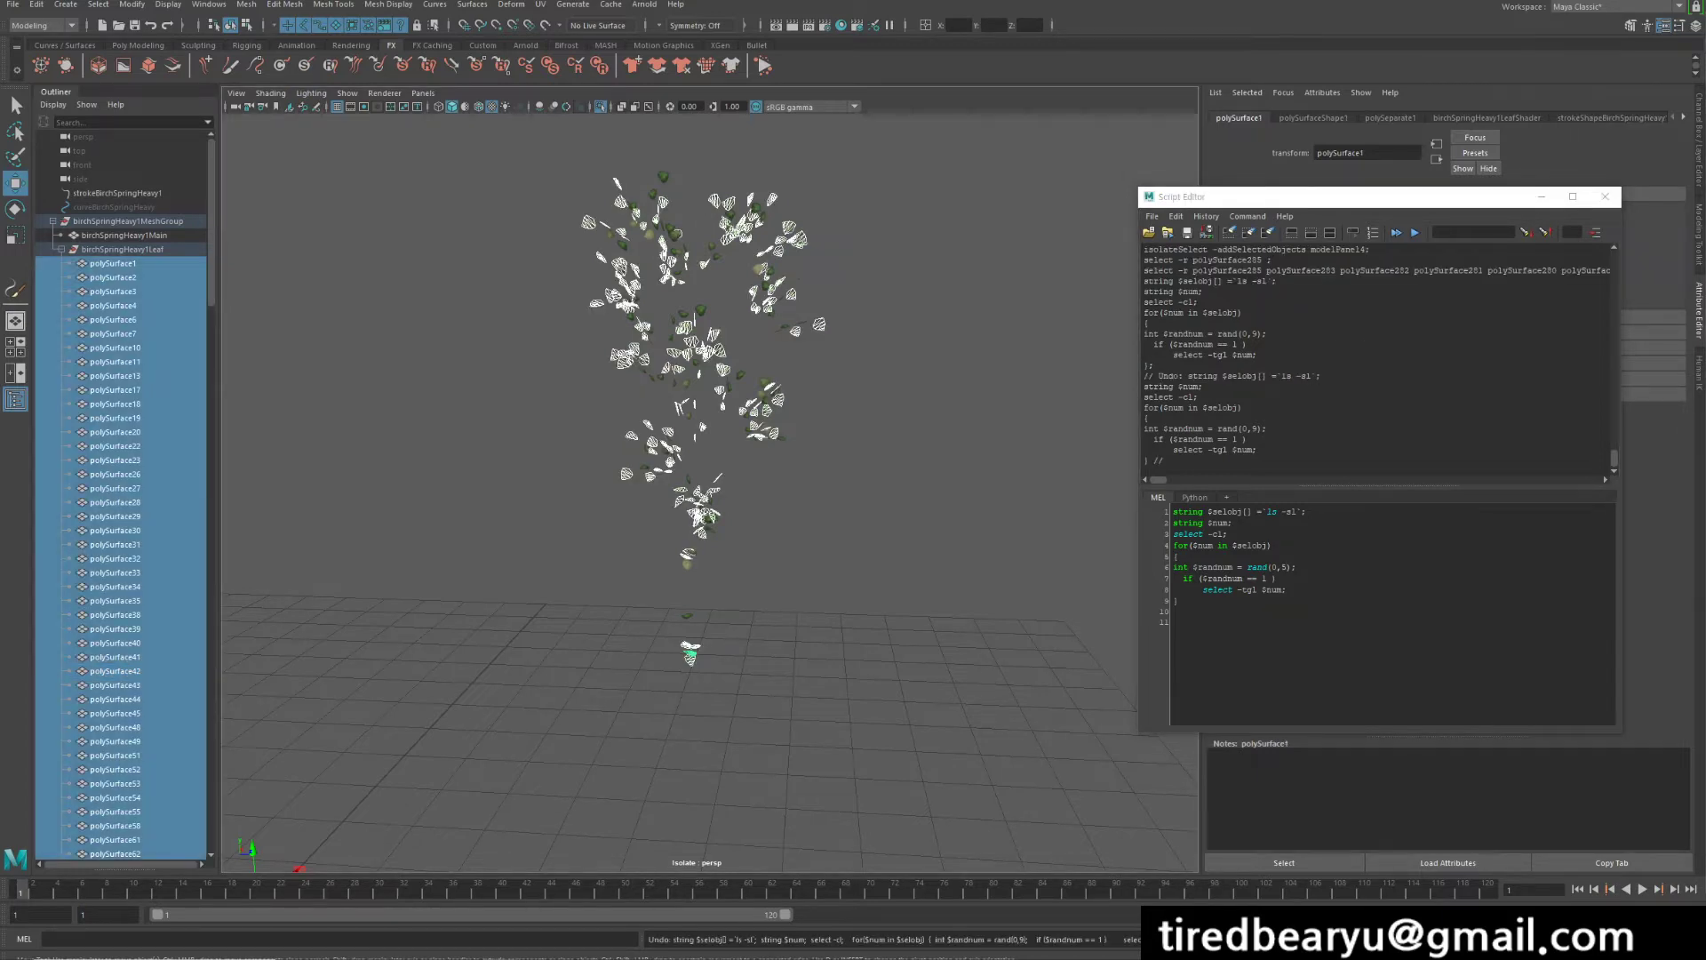
pyautogui.hotkey('ctrl', 'a')
# - Group a new random leaf batch as group4 and select the remaining leaves
pyautogui.hotkey('ctrl', 'Return')
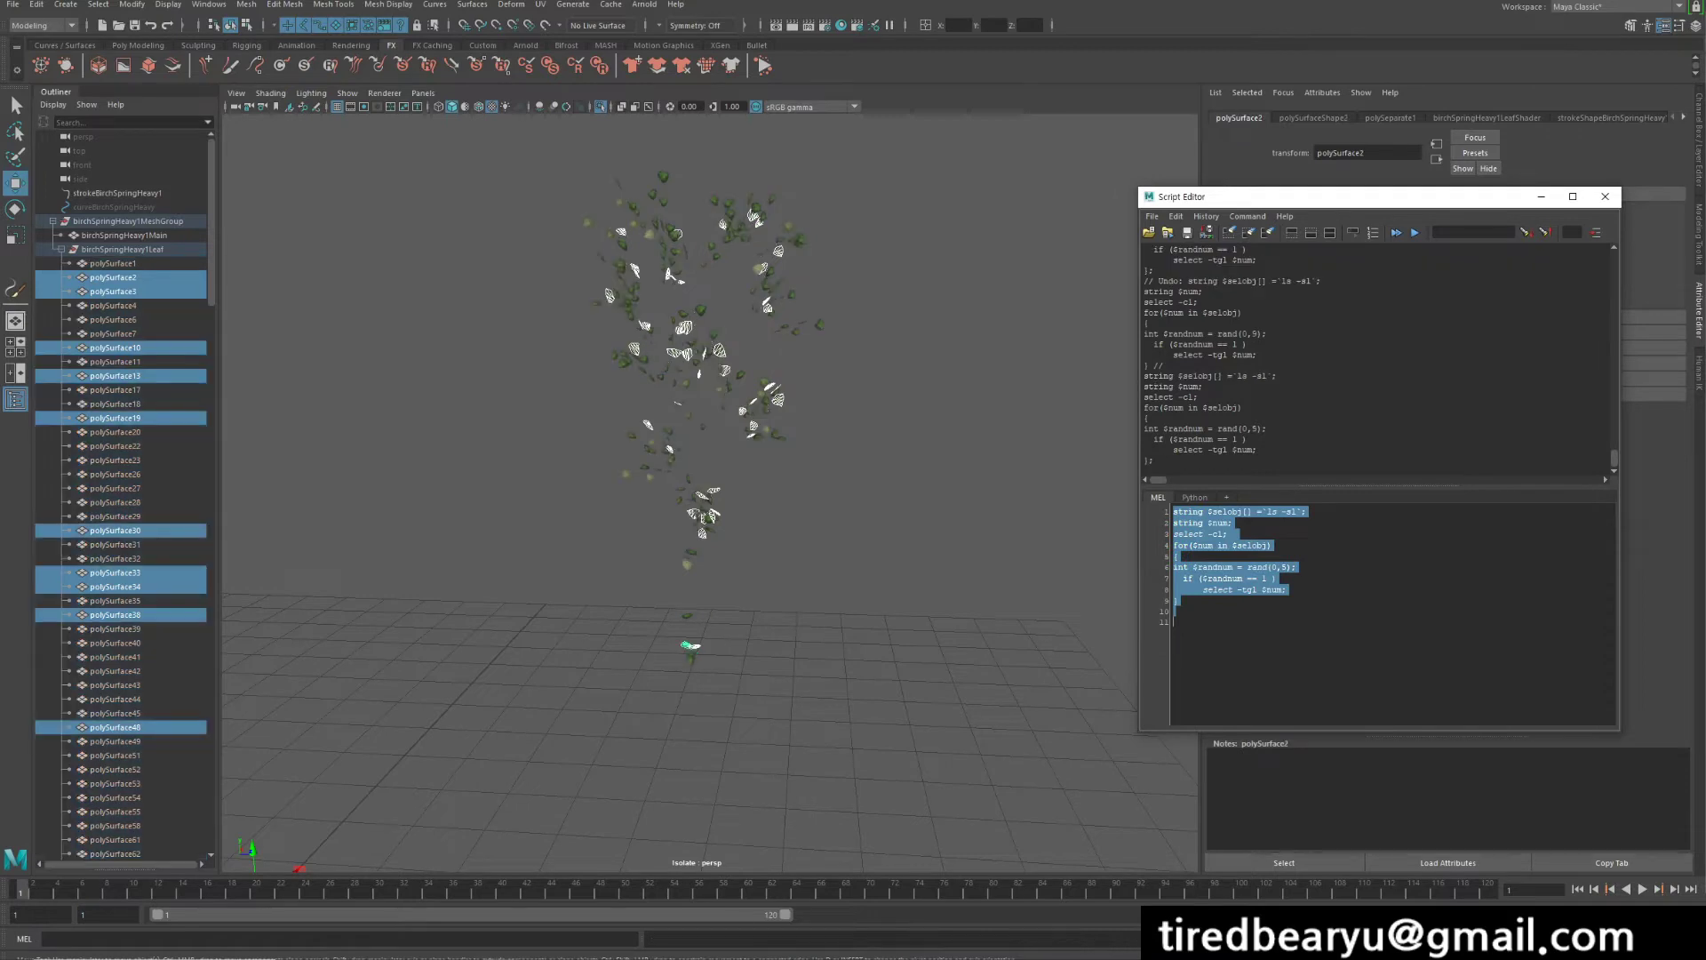
pyautogui.keyDown('alt'); pyautogui.moveTo(671, 275); pyautogui.dragTo(700, 284); pyautogui.keyUp('alt')
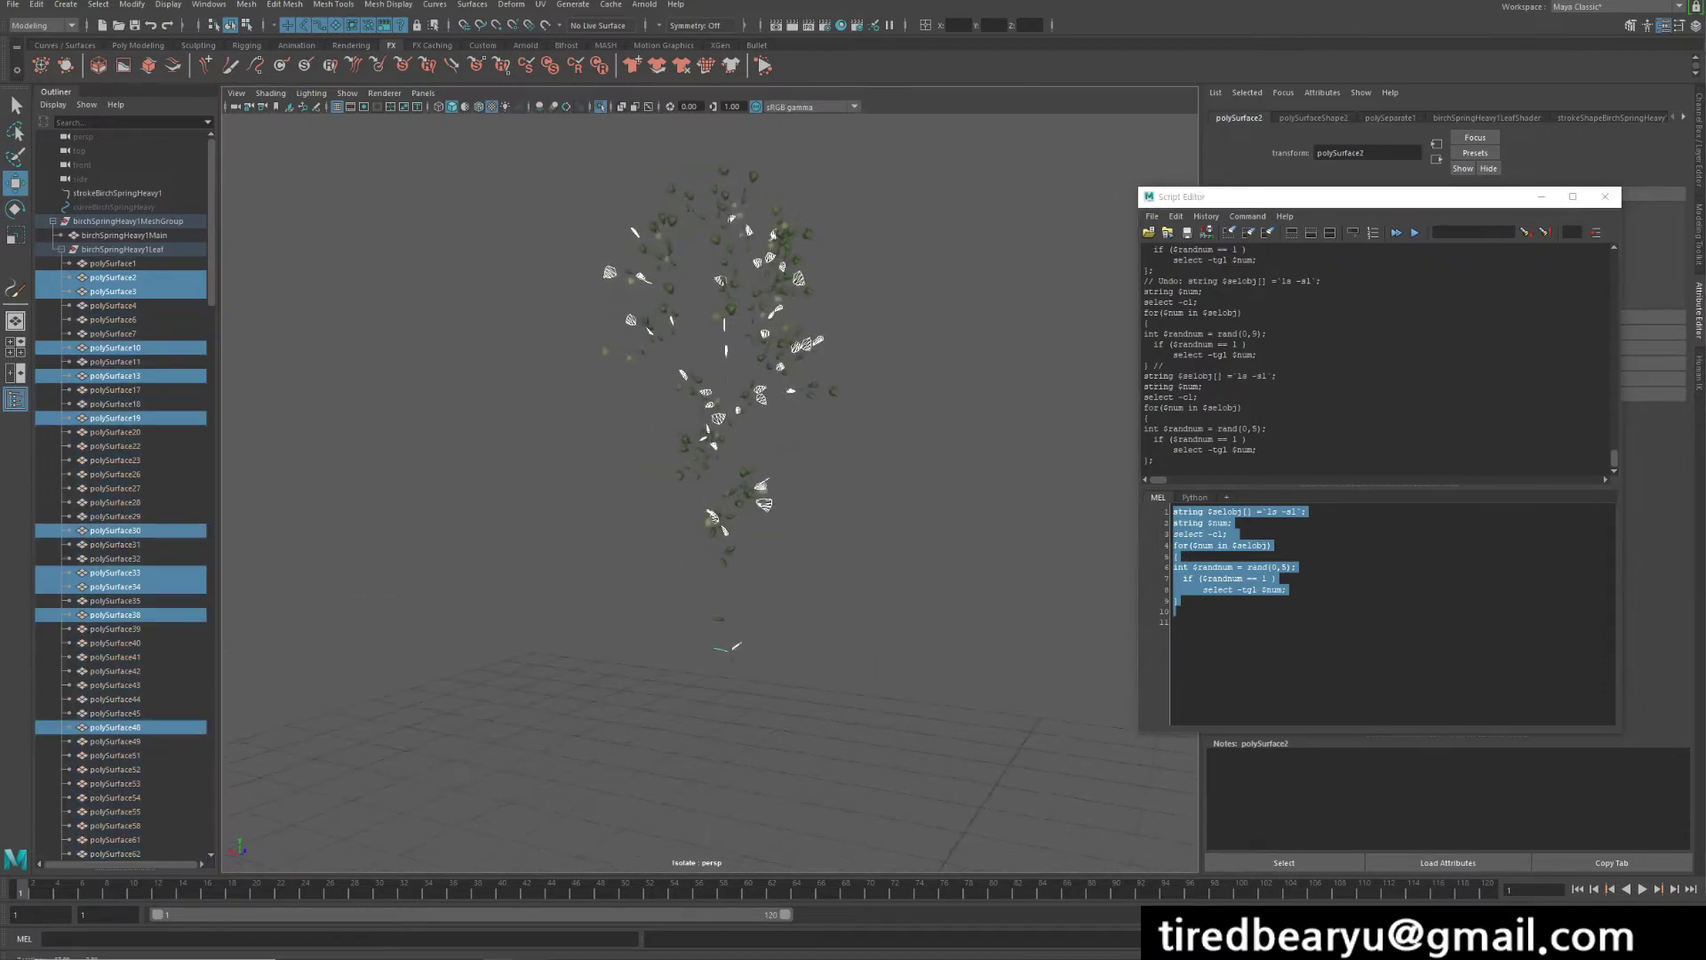
pyautogui.hotkey('ctrl', 'g')
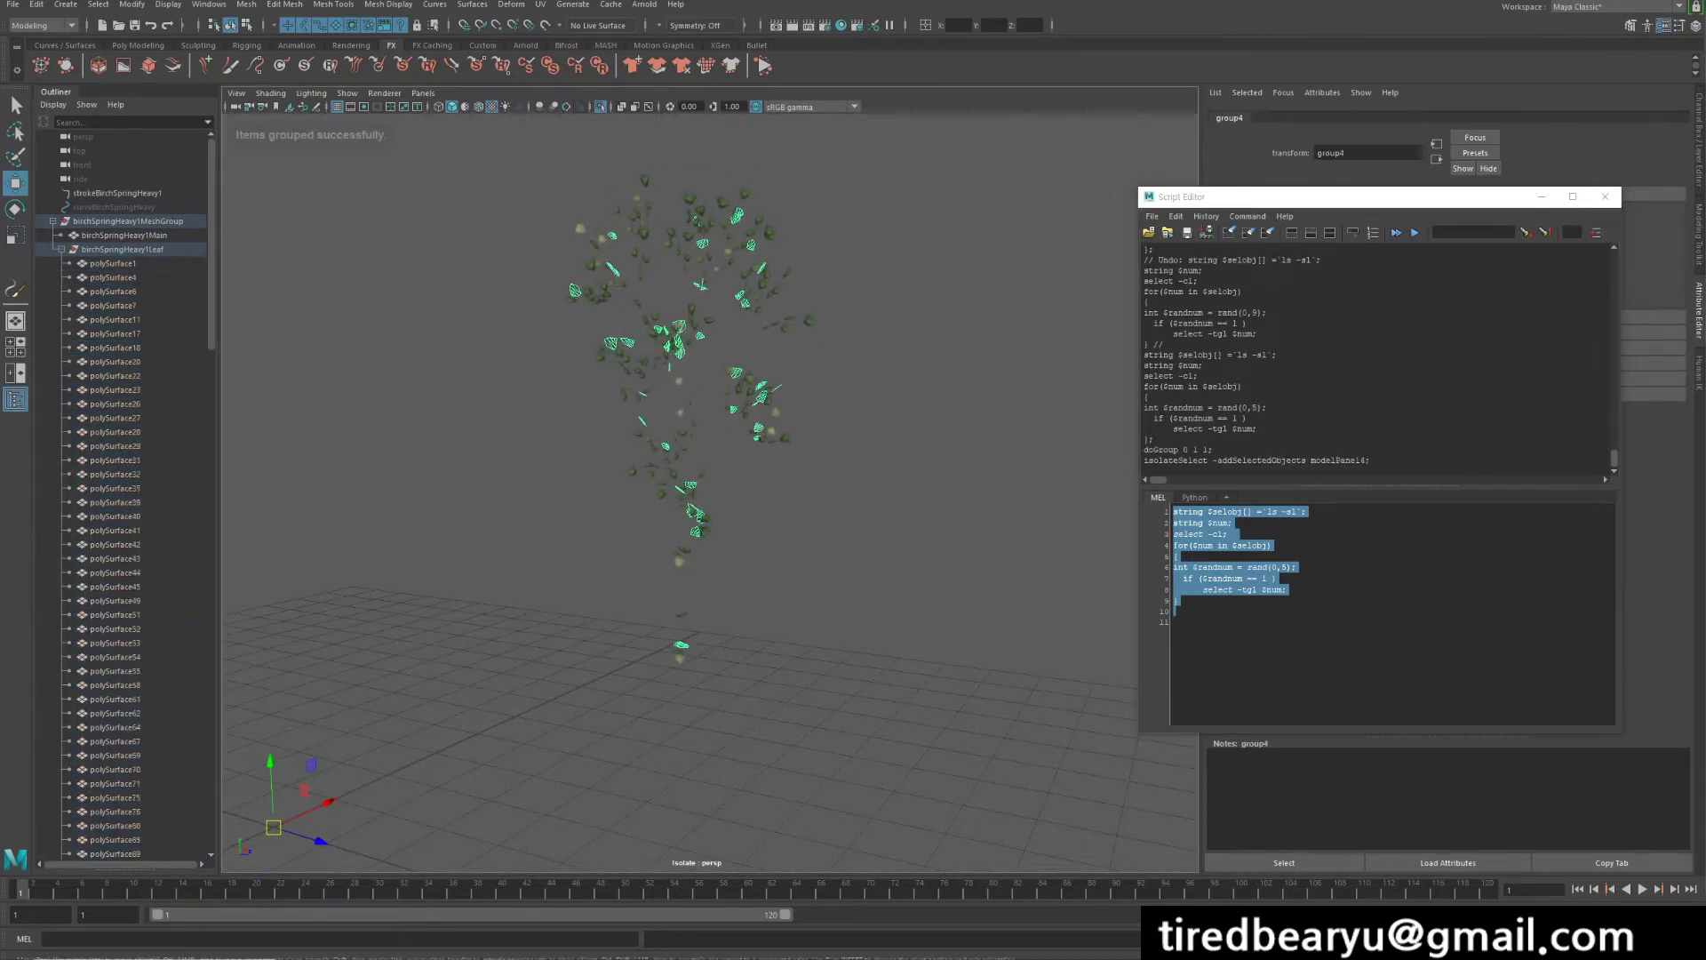
pyautogui.click(678, 651)
pyautogui.scroll(-5, 125, 489)
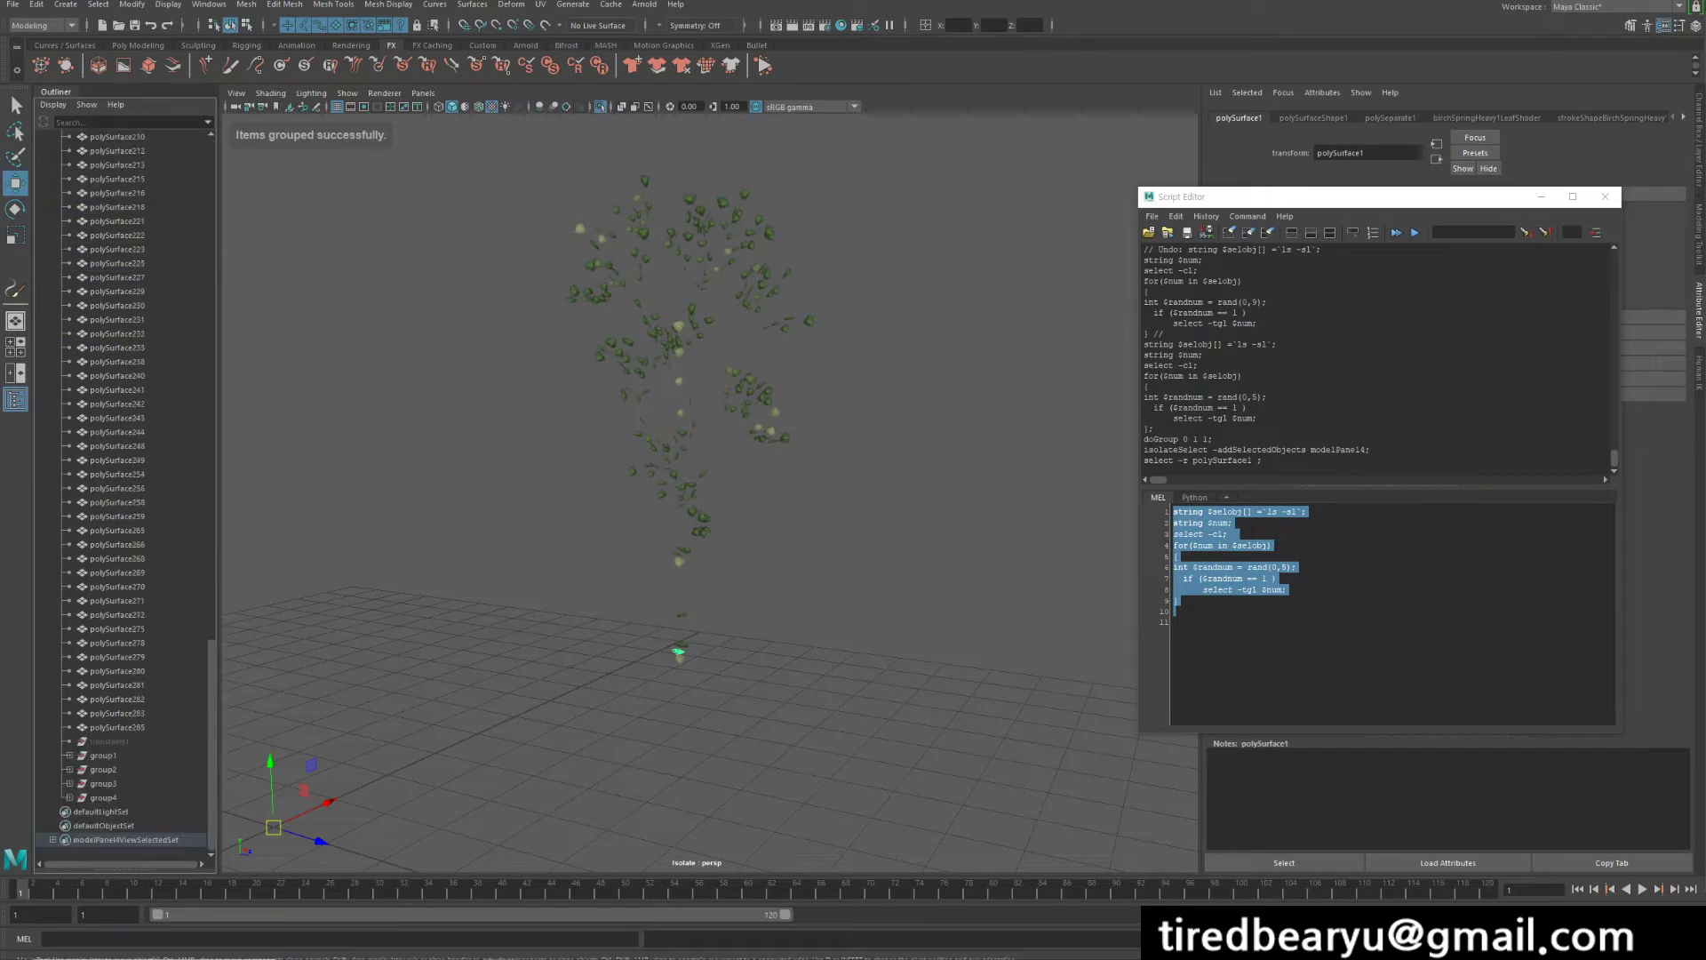
pyautogui.keyDown('shift'); pyautogui.click(117, 726); pyautogui.keyUp('shift')
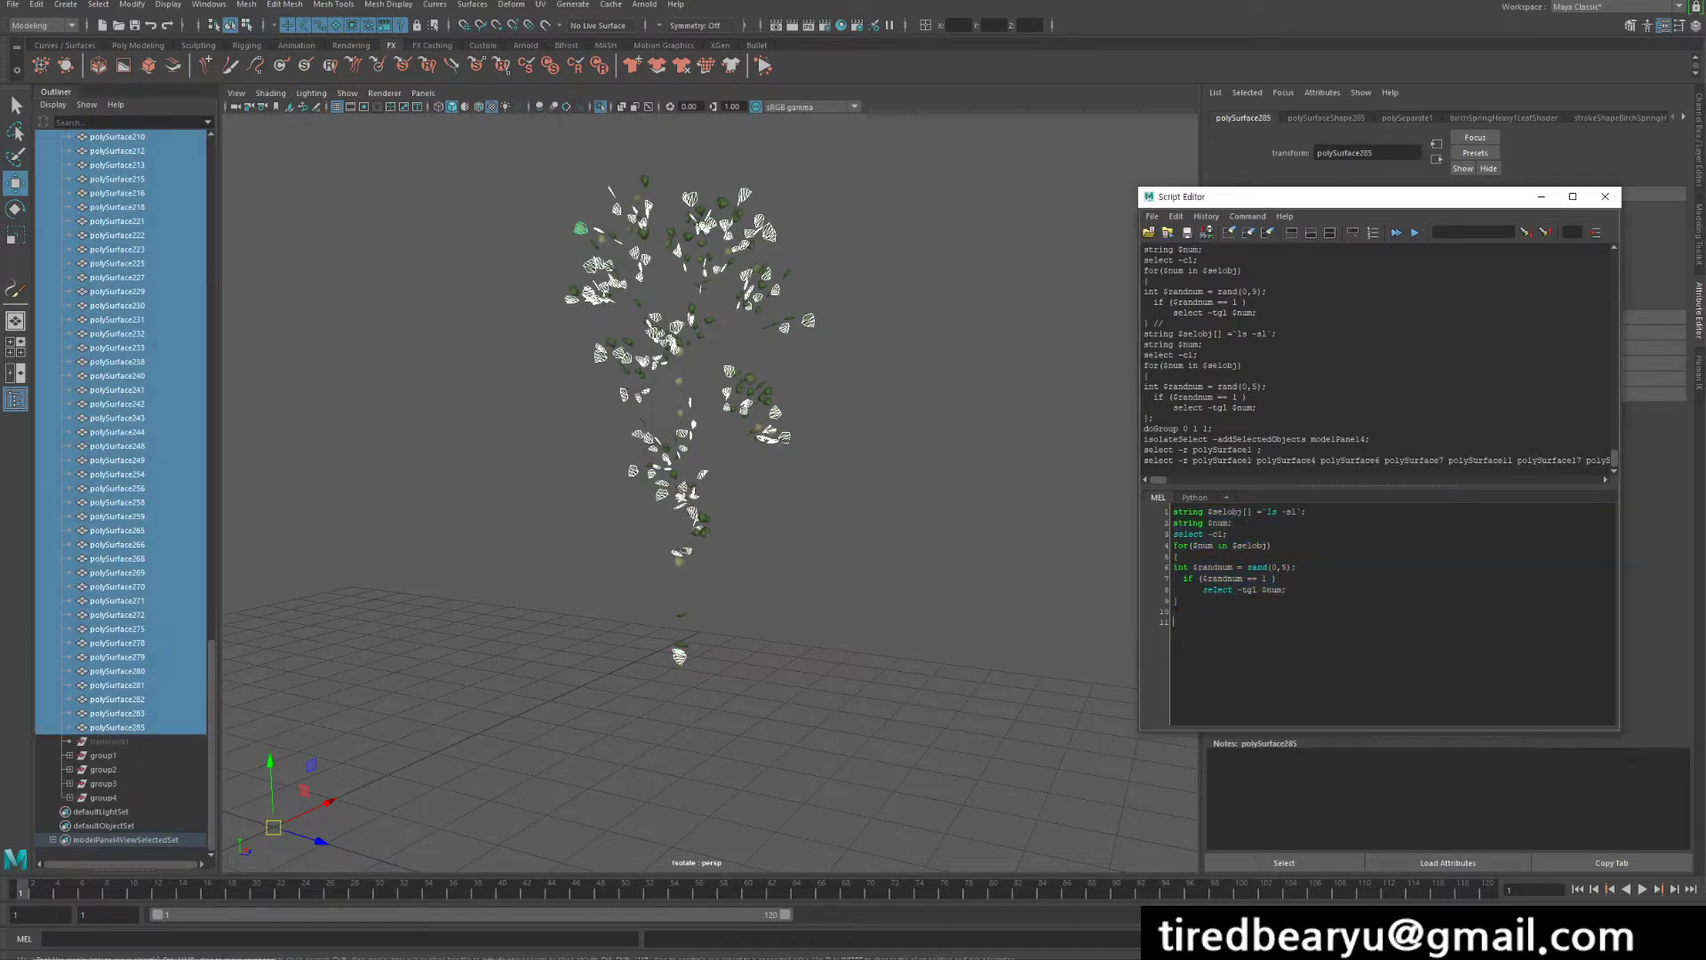
# - Run the script again, group its pick as group5, and select polySurface1 through polySurface285
pyautogui.hotkey('ctrl', 'Return')
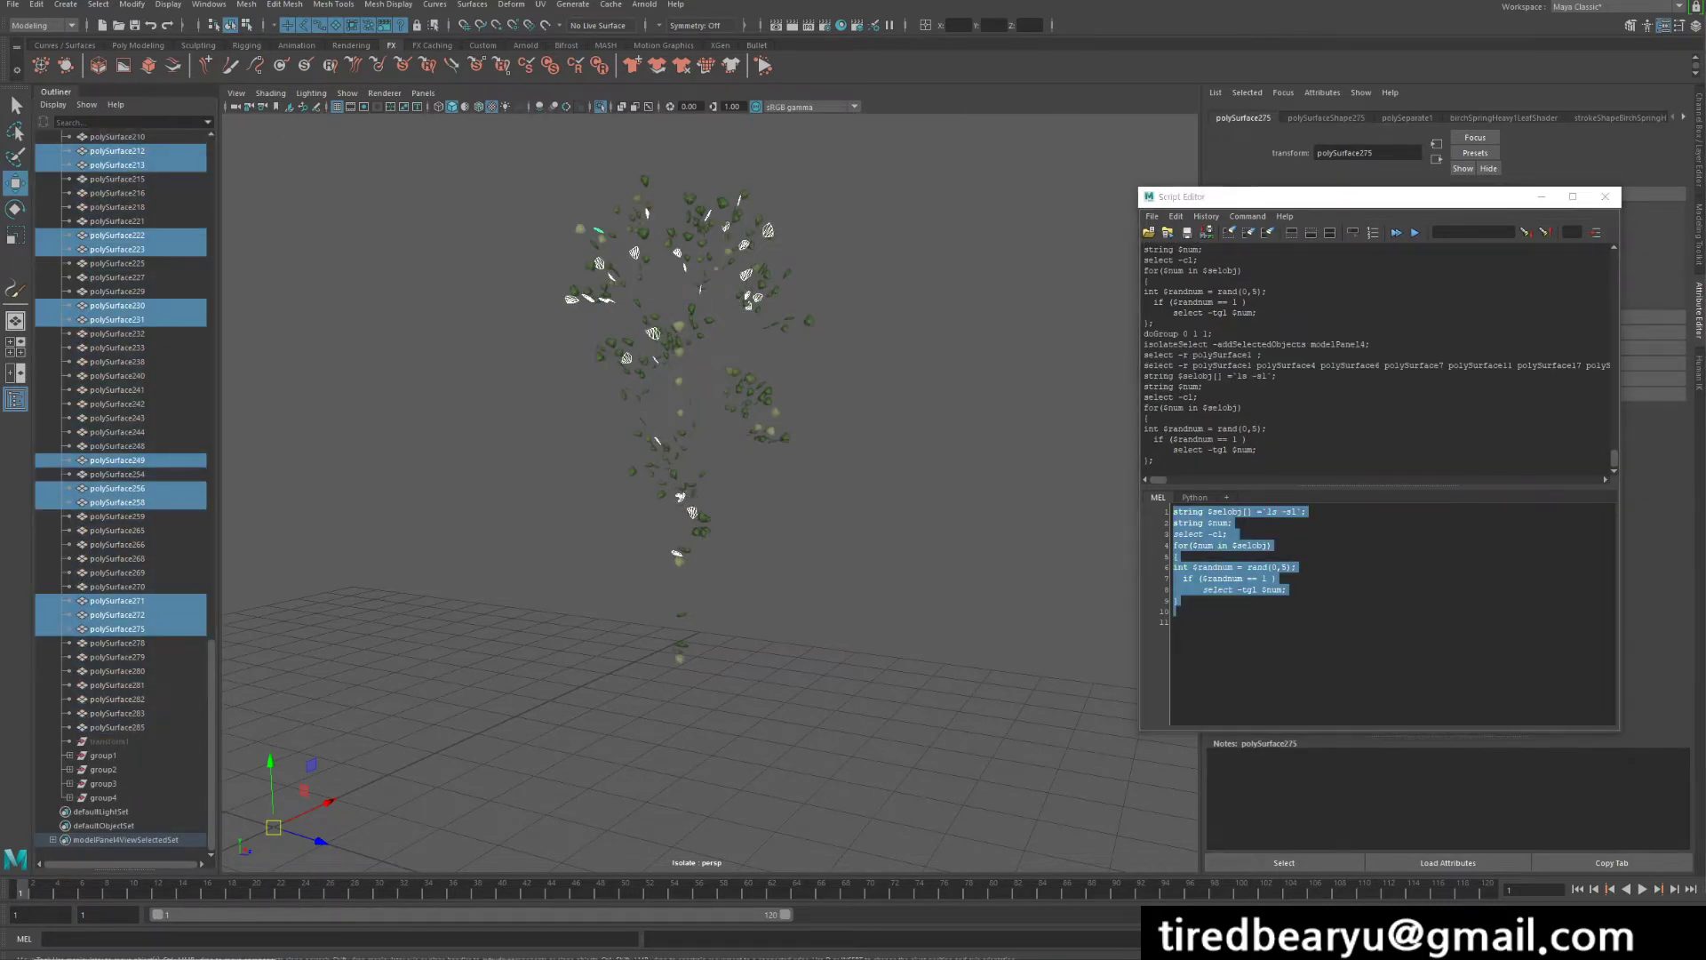
pyautogui.keyDown('alt'); pyautogui.moveTo(711, 444); pyautogui.dragTo(746, 435); pyautogui.keyUp('alt')
pyautogui.hotkey('ctrl', 'g')
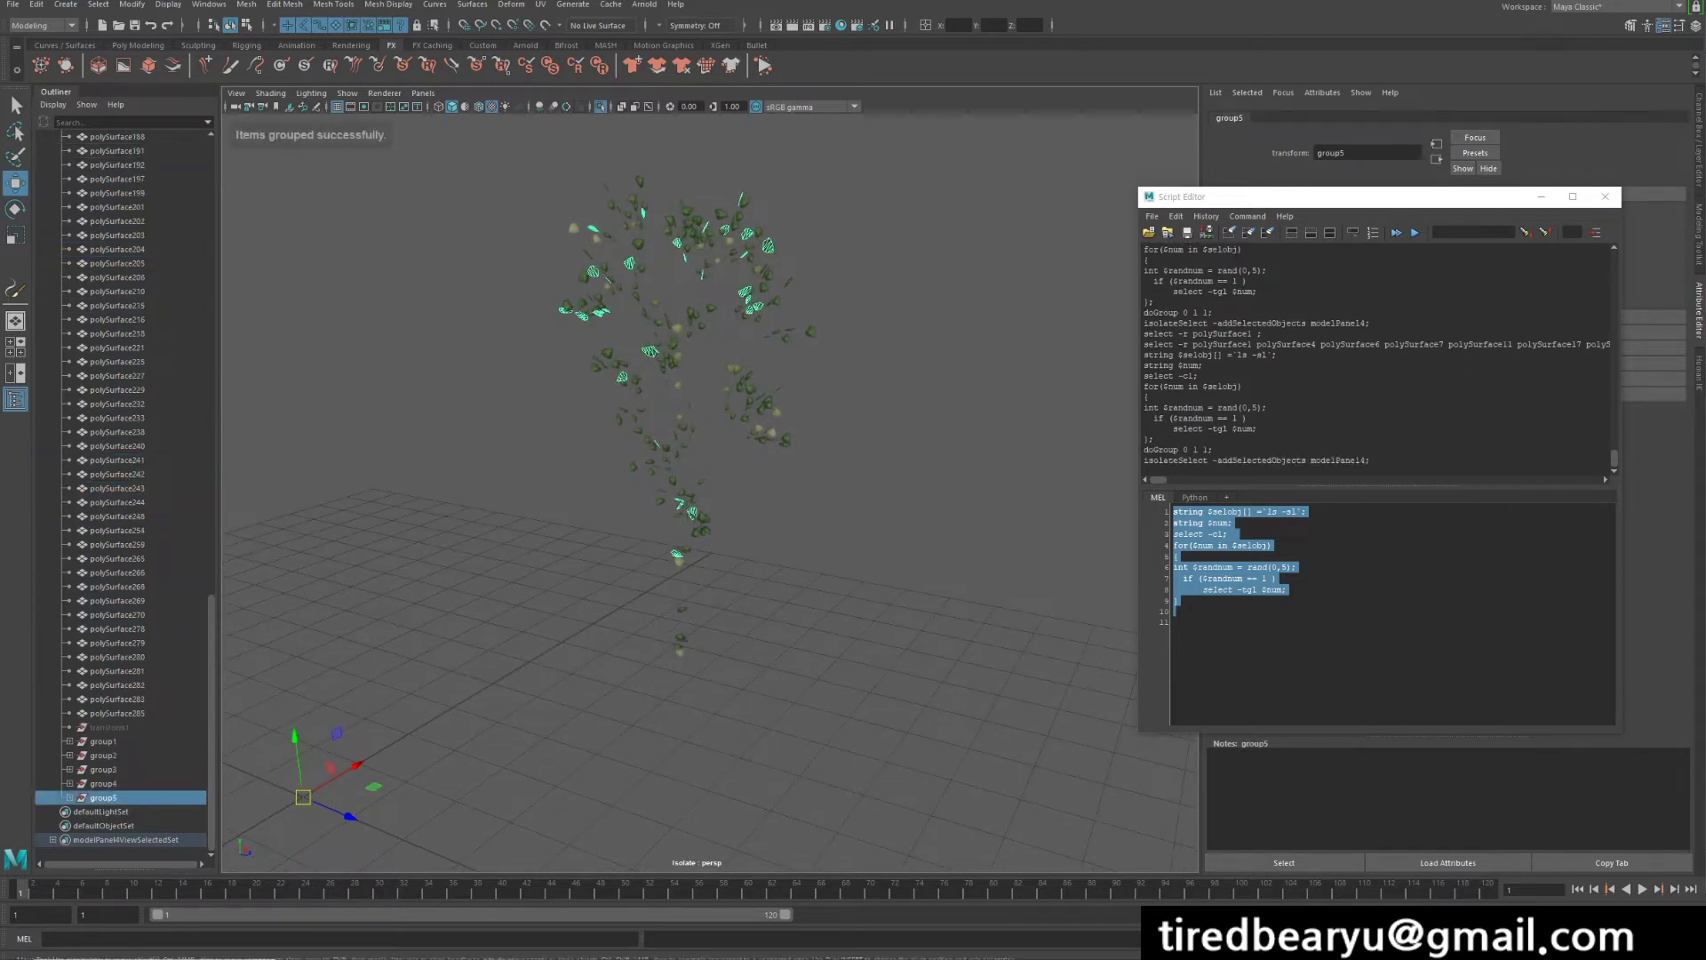
pyautogui.click(117, 713)
pyautogui.scroll(15, 125, 489)
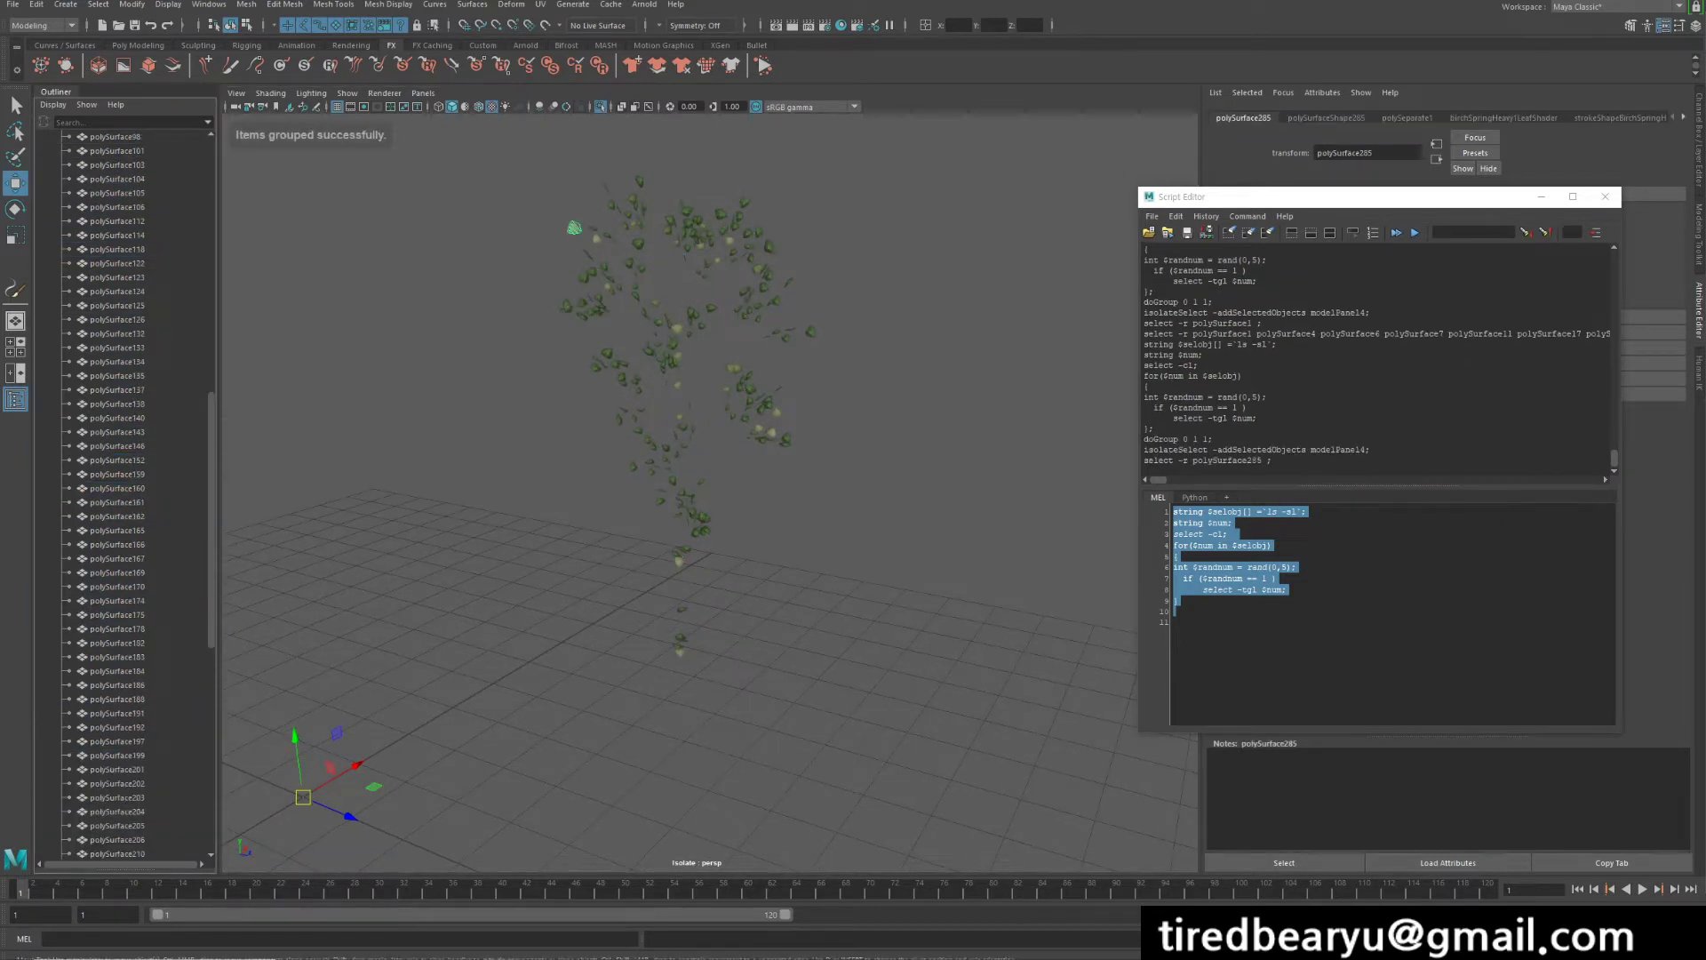
pyautogui.scroll(3, 675, 400)
pyautogui.keyDown('shift'); pyautogui.click(113, 263); pyautogui.keyUp('shift')
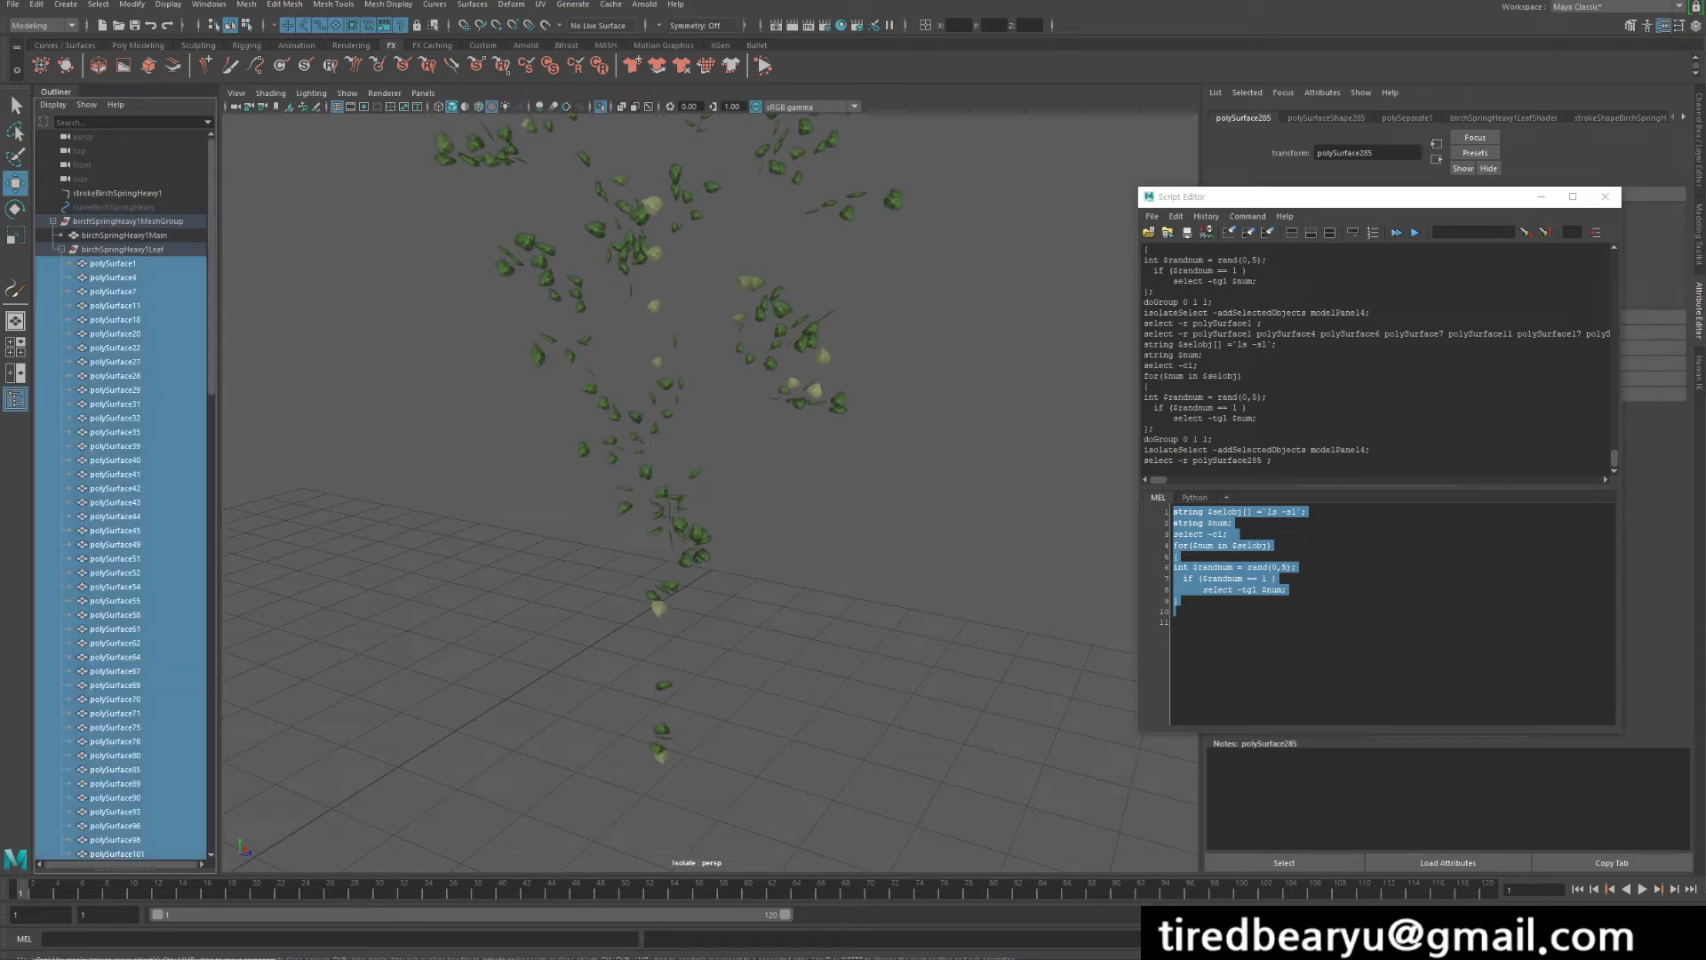
# - Change the script range to rand(0,2), group its pick as group6, and select remaining leaves
pyautogui.click(1285, 567)
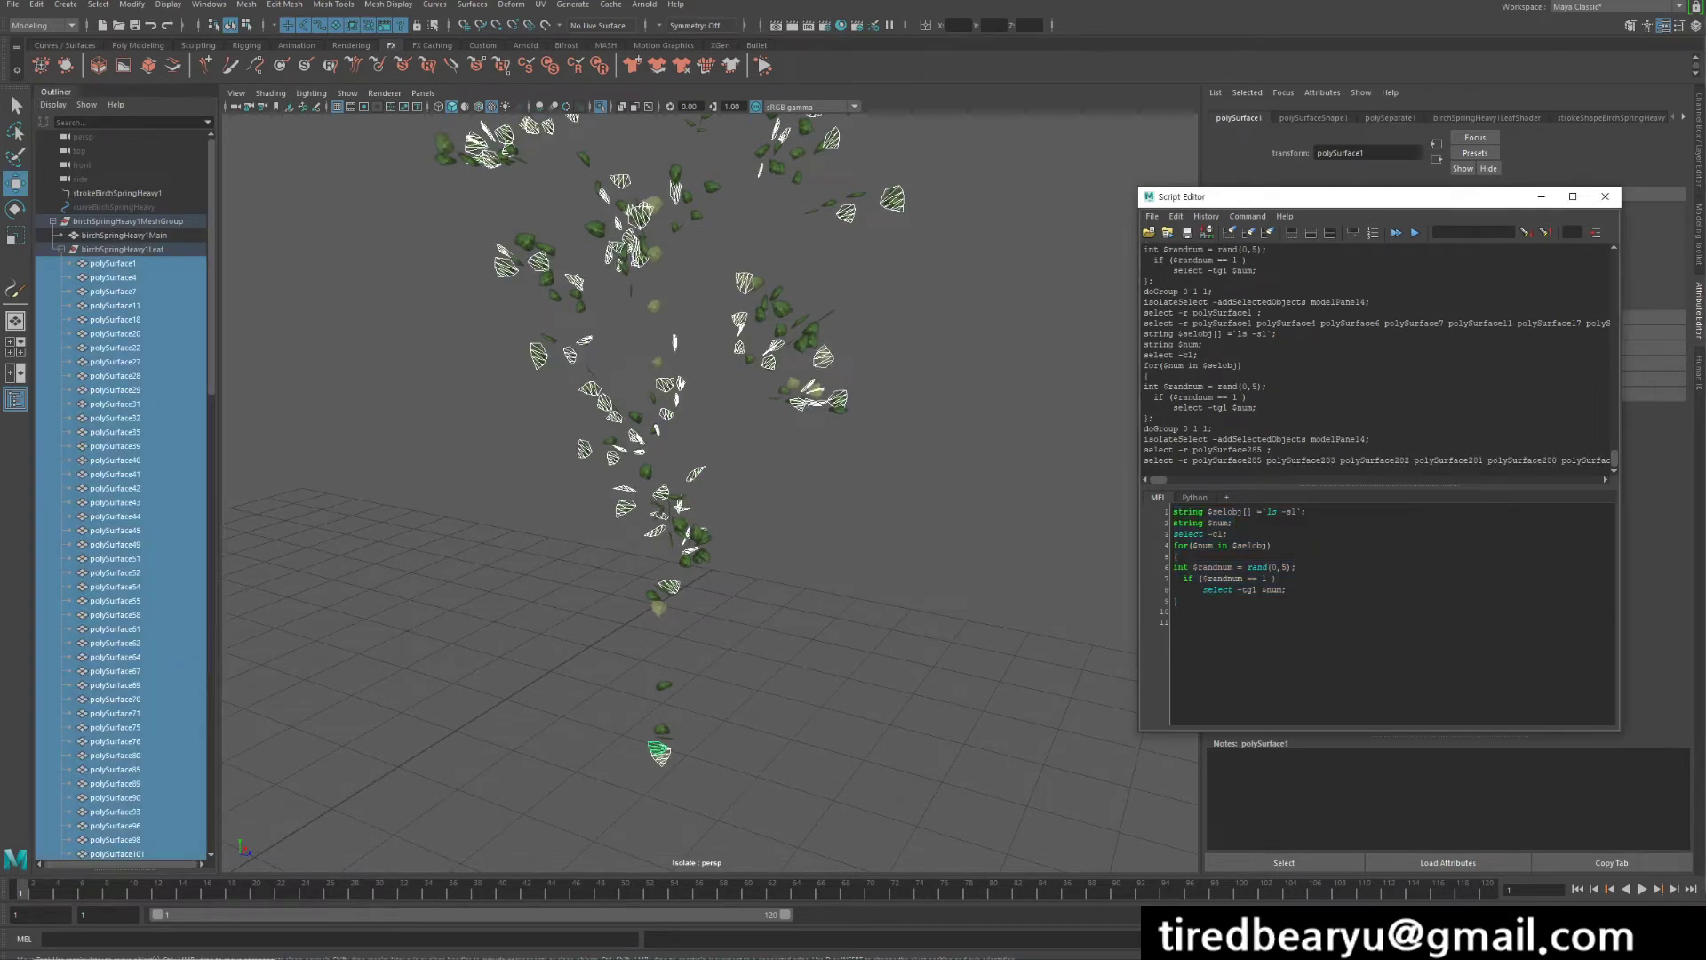
pyautogui.hotkey('ctrl', 'a')
pyautogui.hotkey('ctrl', 'Return')
pyautogui.keyDown('alt'); pyautogui.moveTo(710, 489); pyautogui.dragTo(711, 400); pyautogui.keyUp('alt')
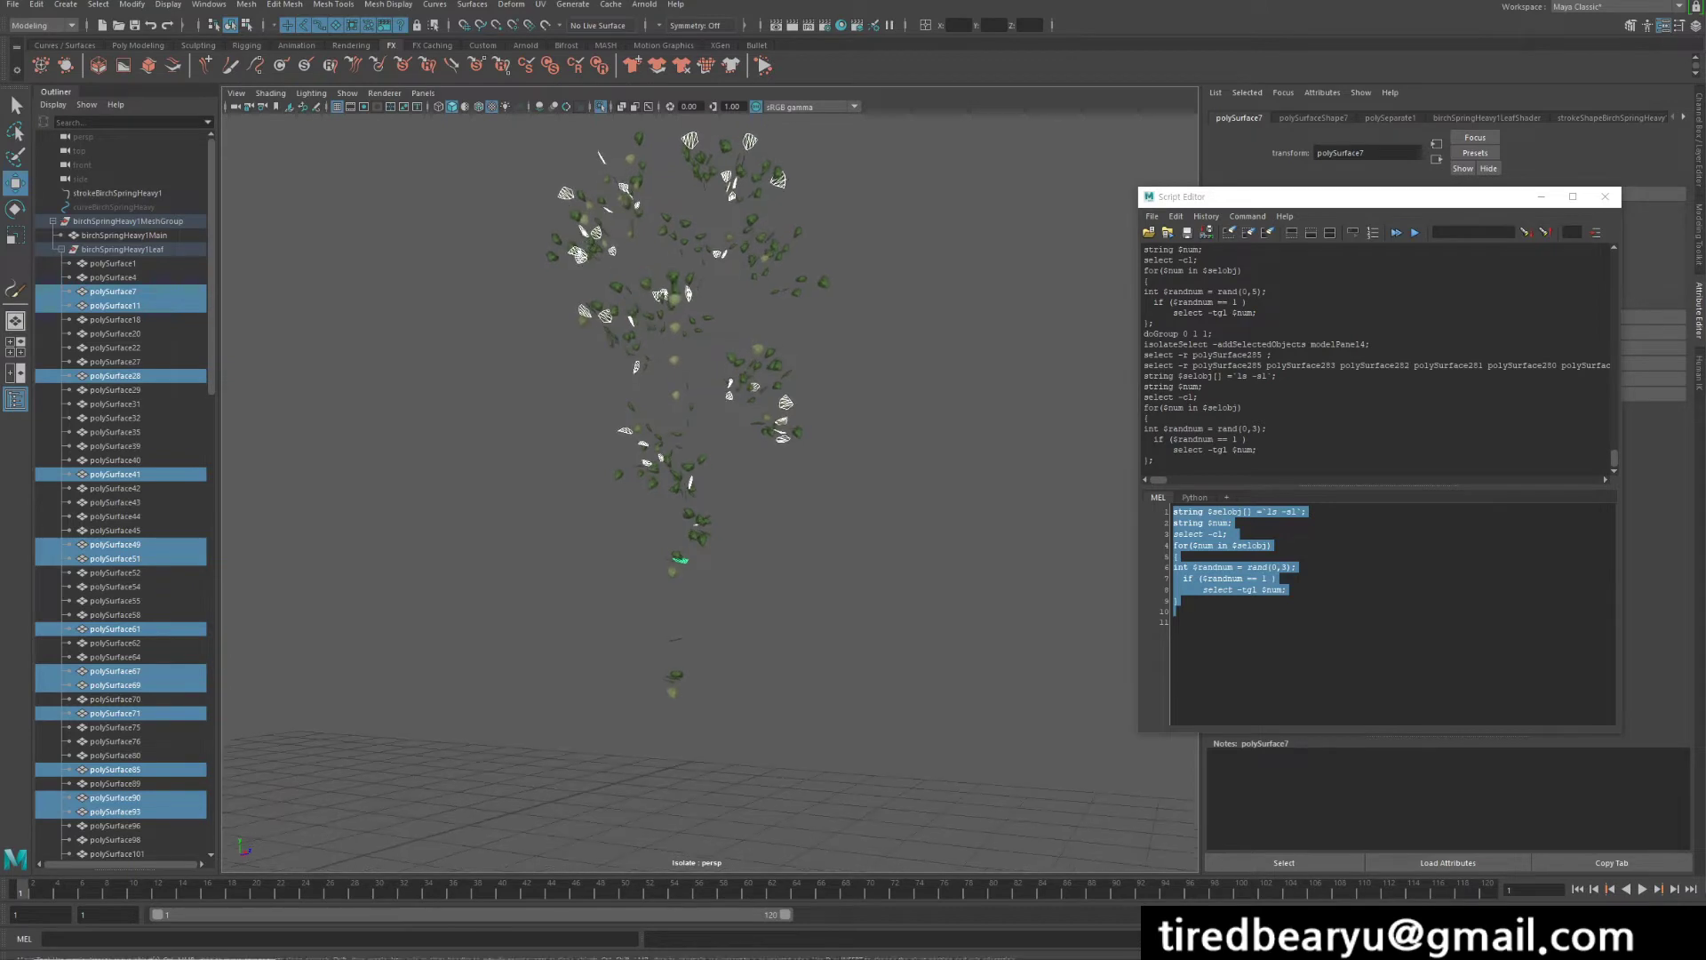
pyautogui.hotkey('ctrl', 'g')
pyautogui.click(671, 682)
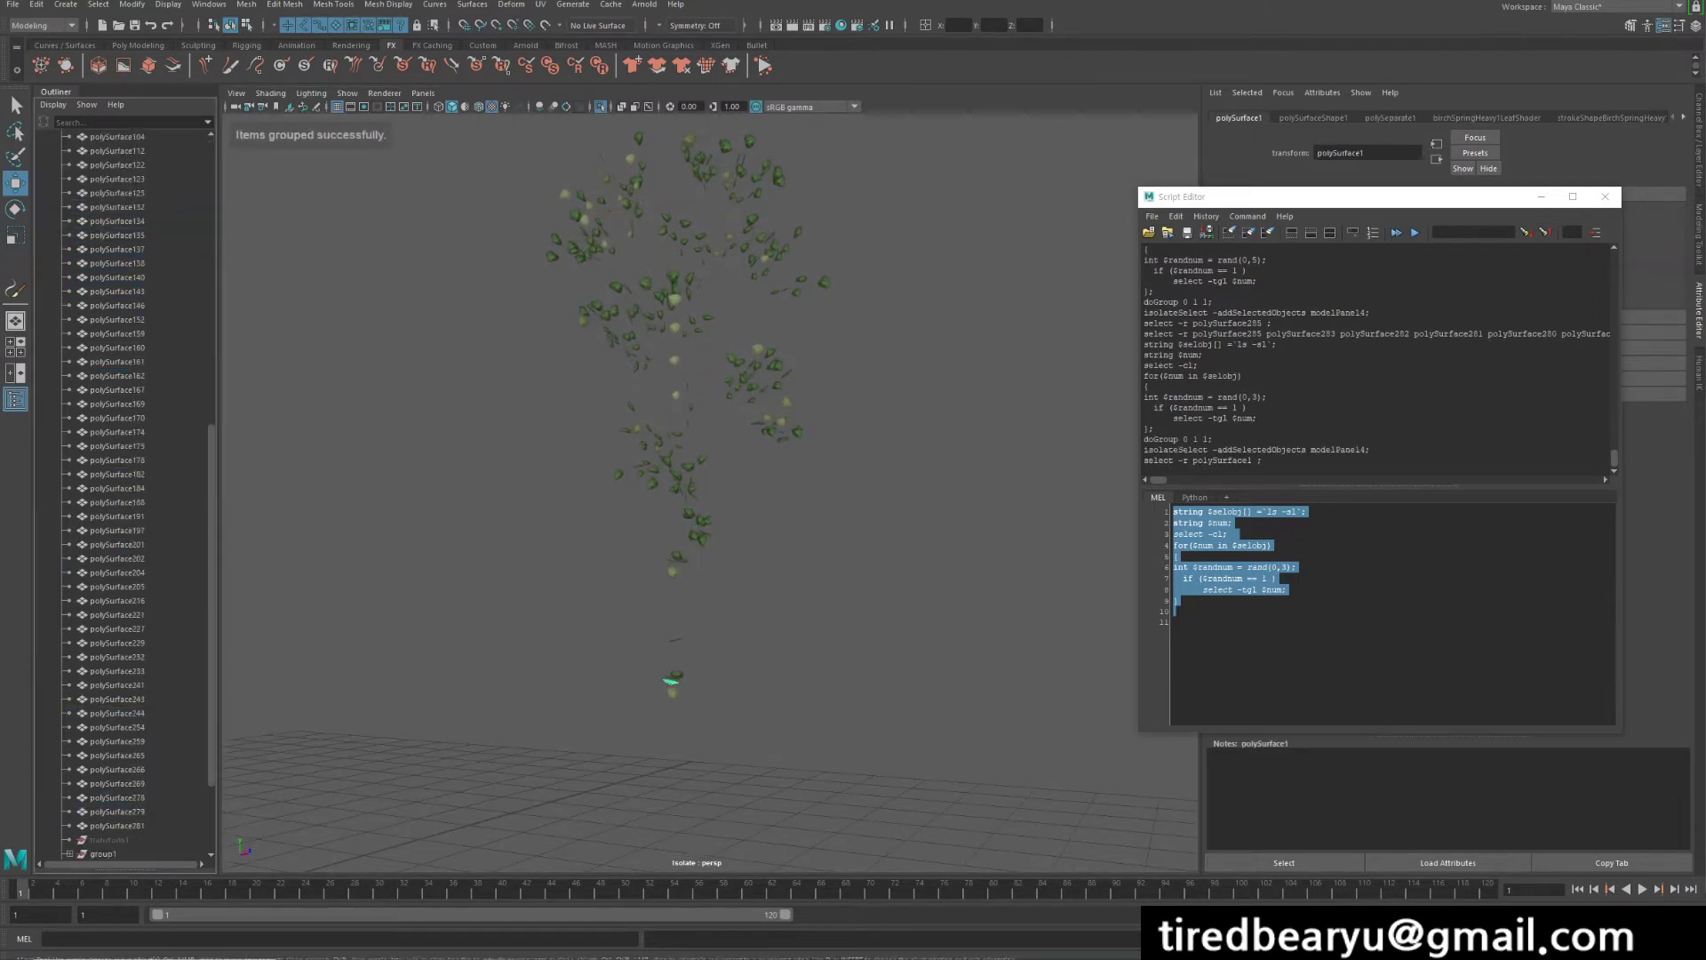
pyautogui.keyDown('shift'); pyautogui.click(117, 699); pyautogui.keyUp('shift')
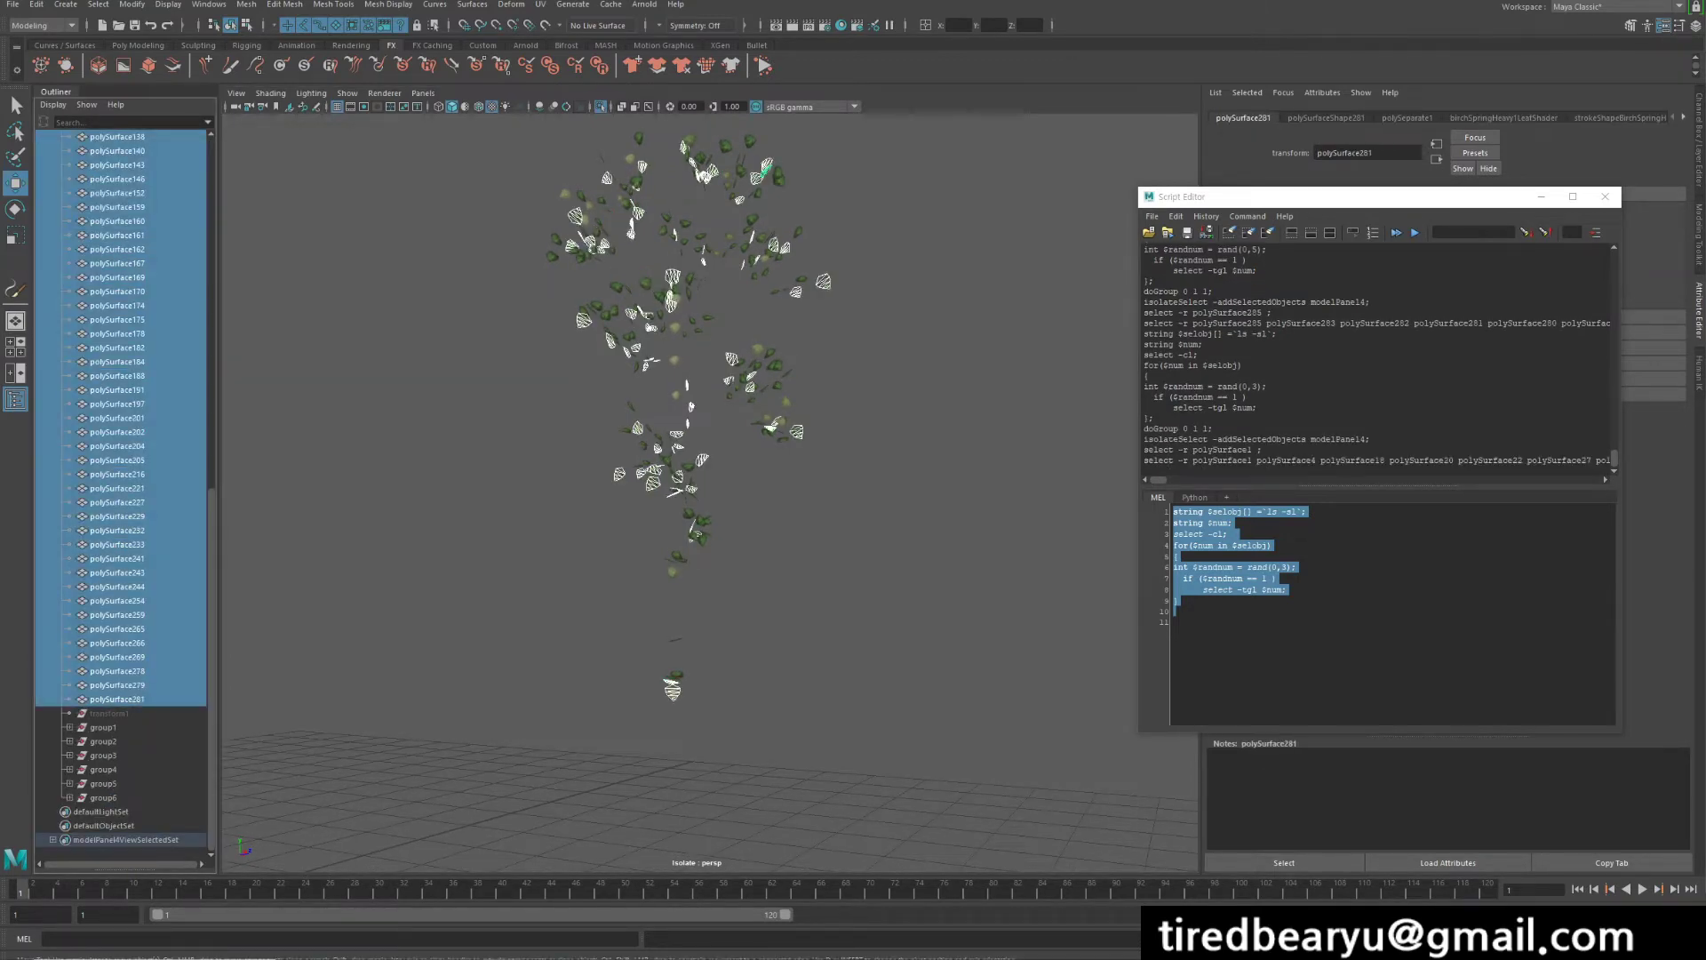
pyautogui.click(1378, 667)
# - Run the rand(0,2) script, group its pick as group7, and select all remaining ungrouped leaves
pyautogui.press('Return')
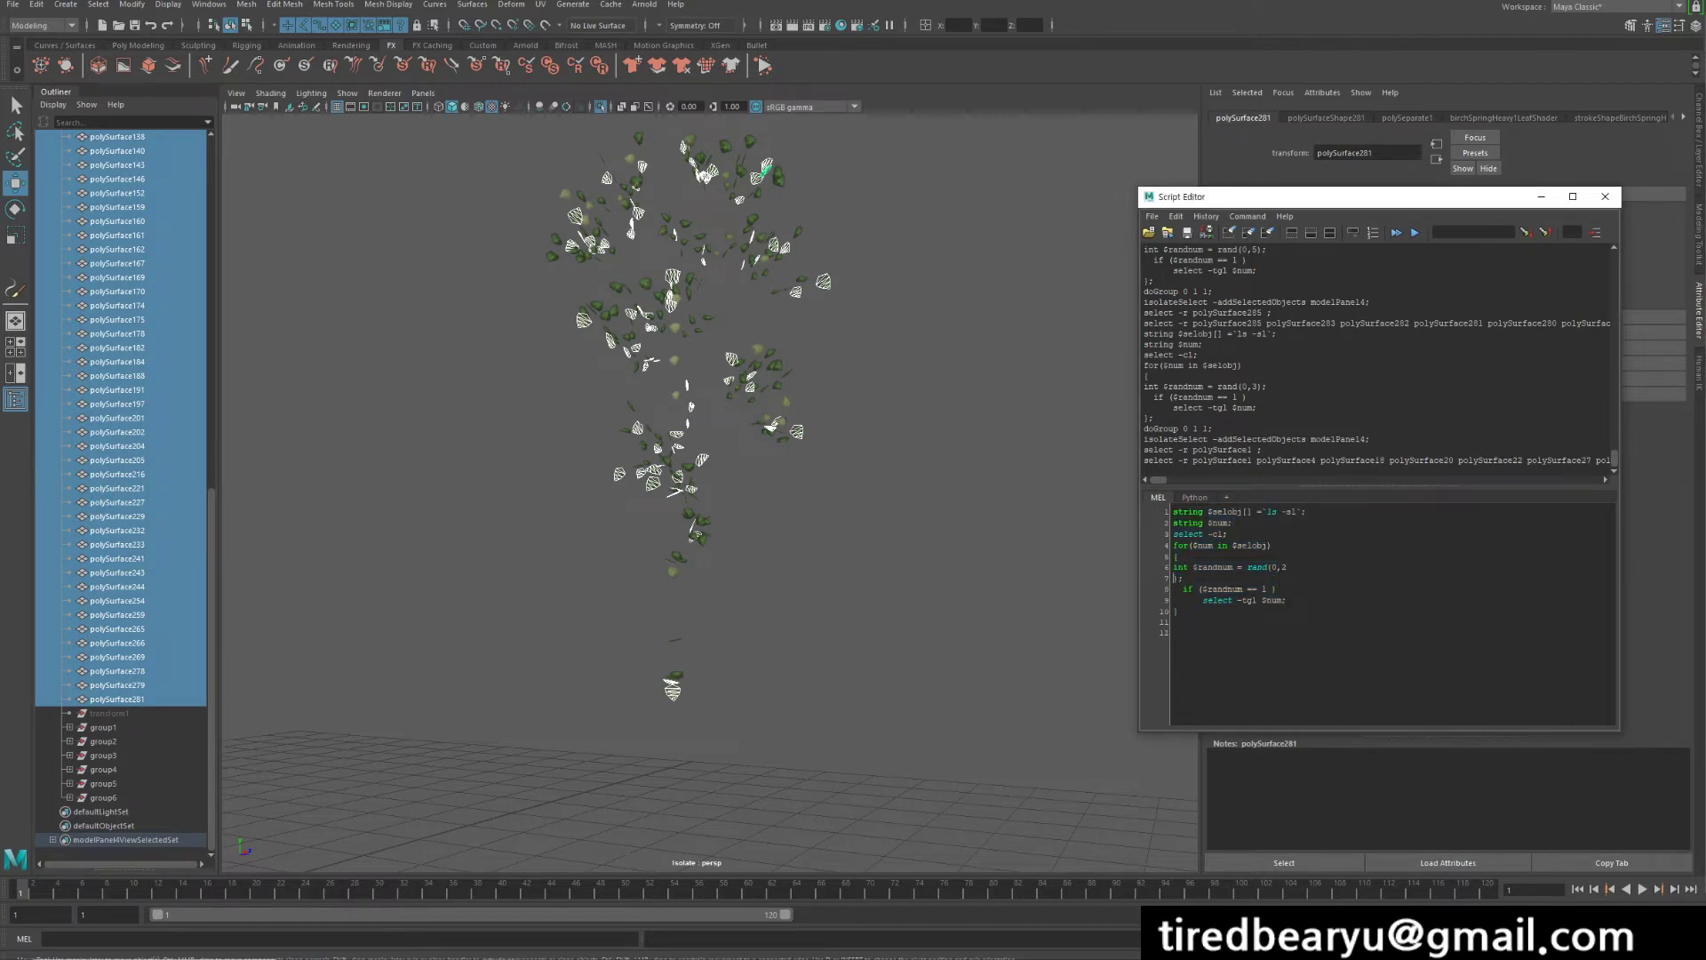
pyautogui.press('BackSpace')
pyautogui.hotkey('ctrl', 'a')
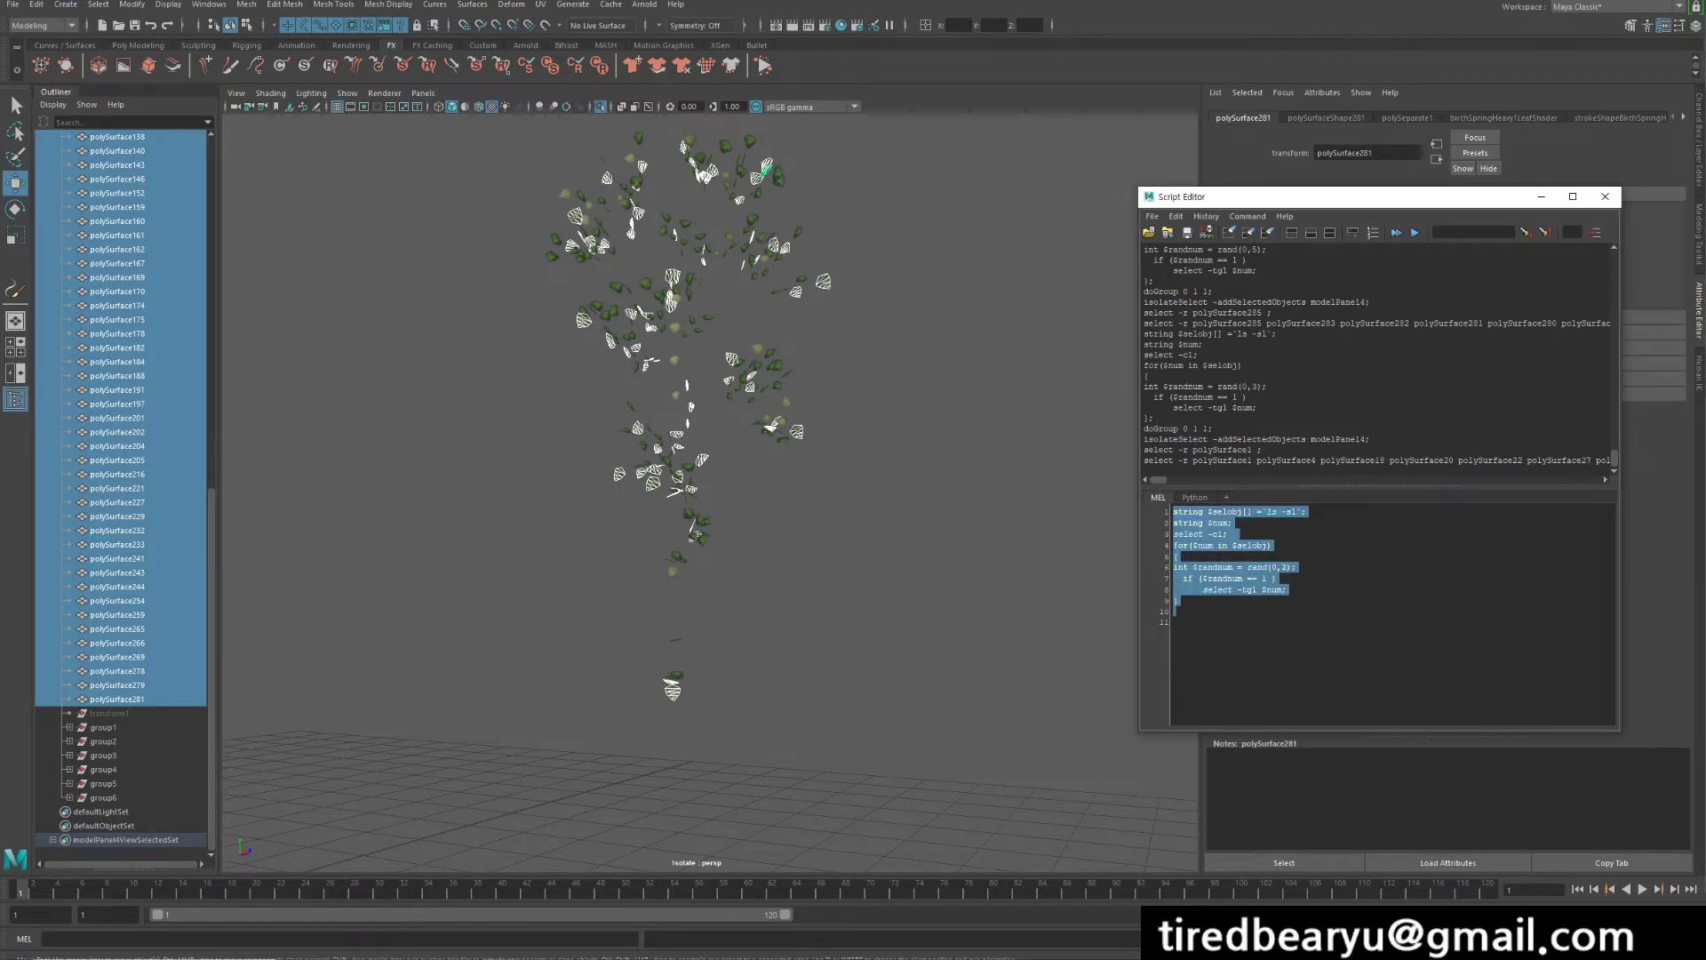
pyautogui.hotkey('ctrl', 'Return')
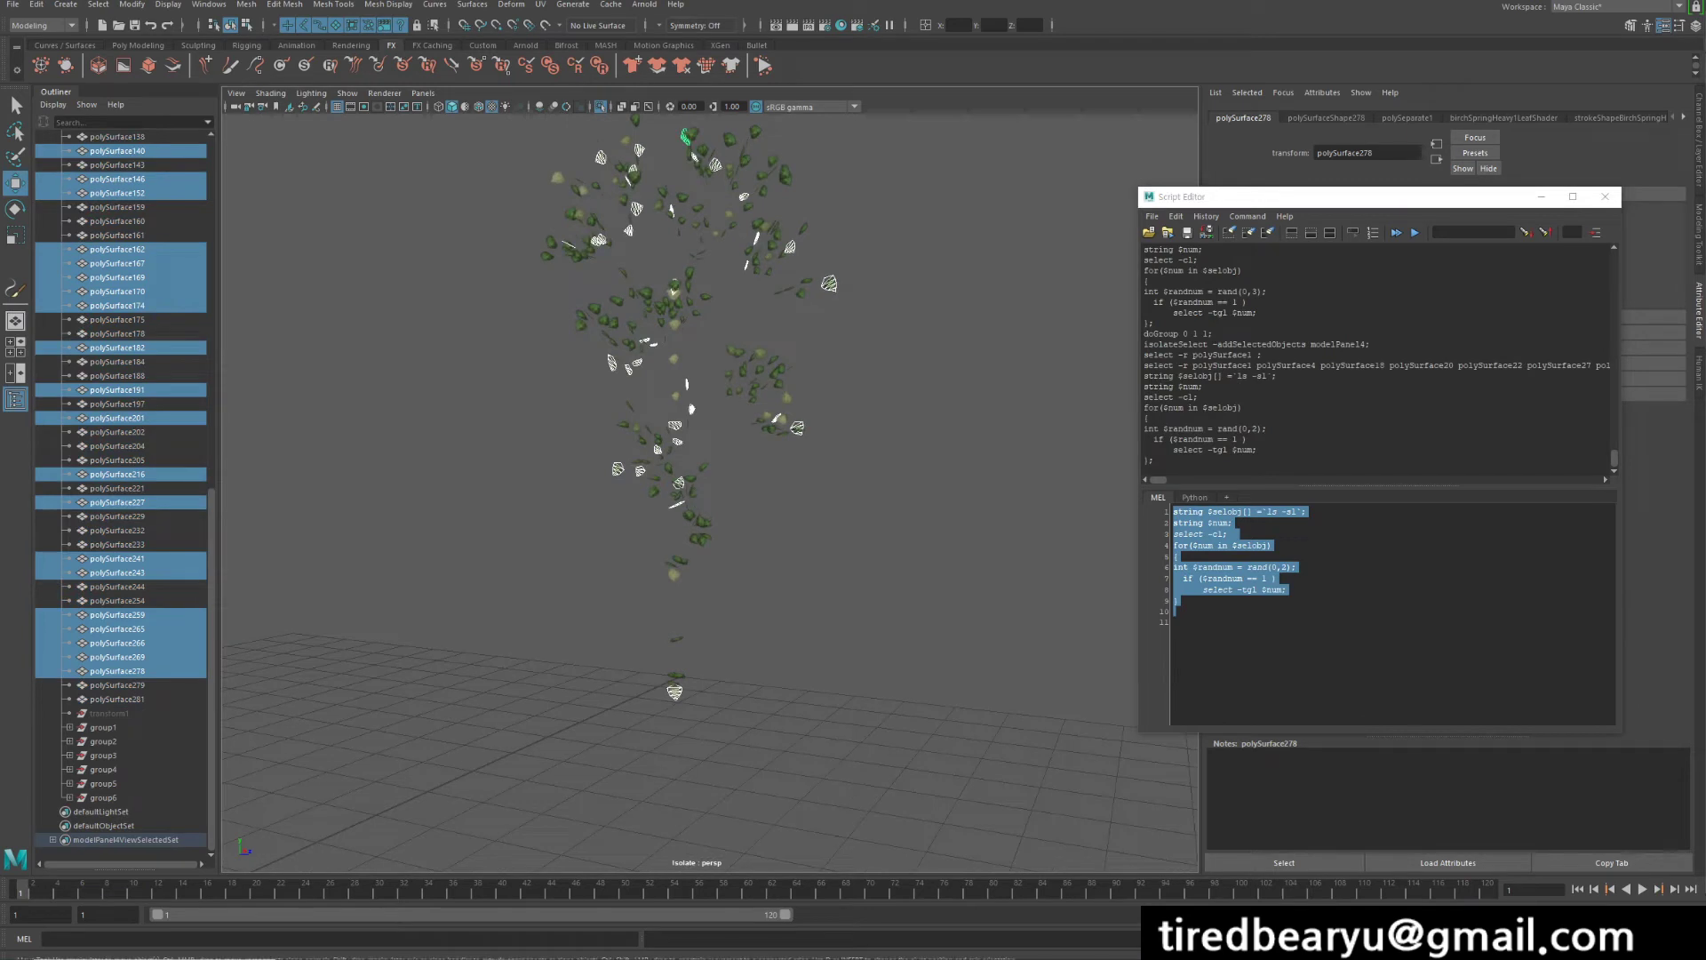
pyautogui.hotkey('ctrl', 'g')
pyautogui.click(771, 169)
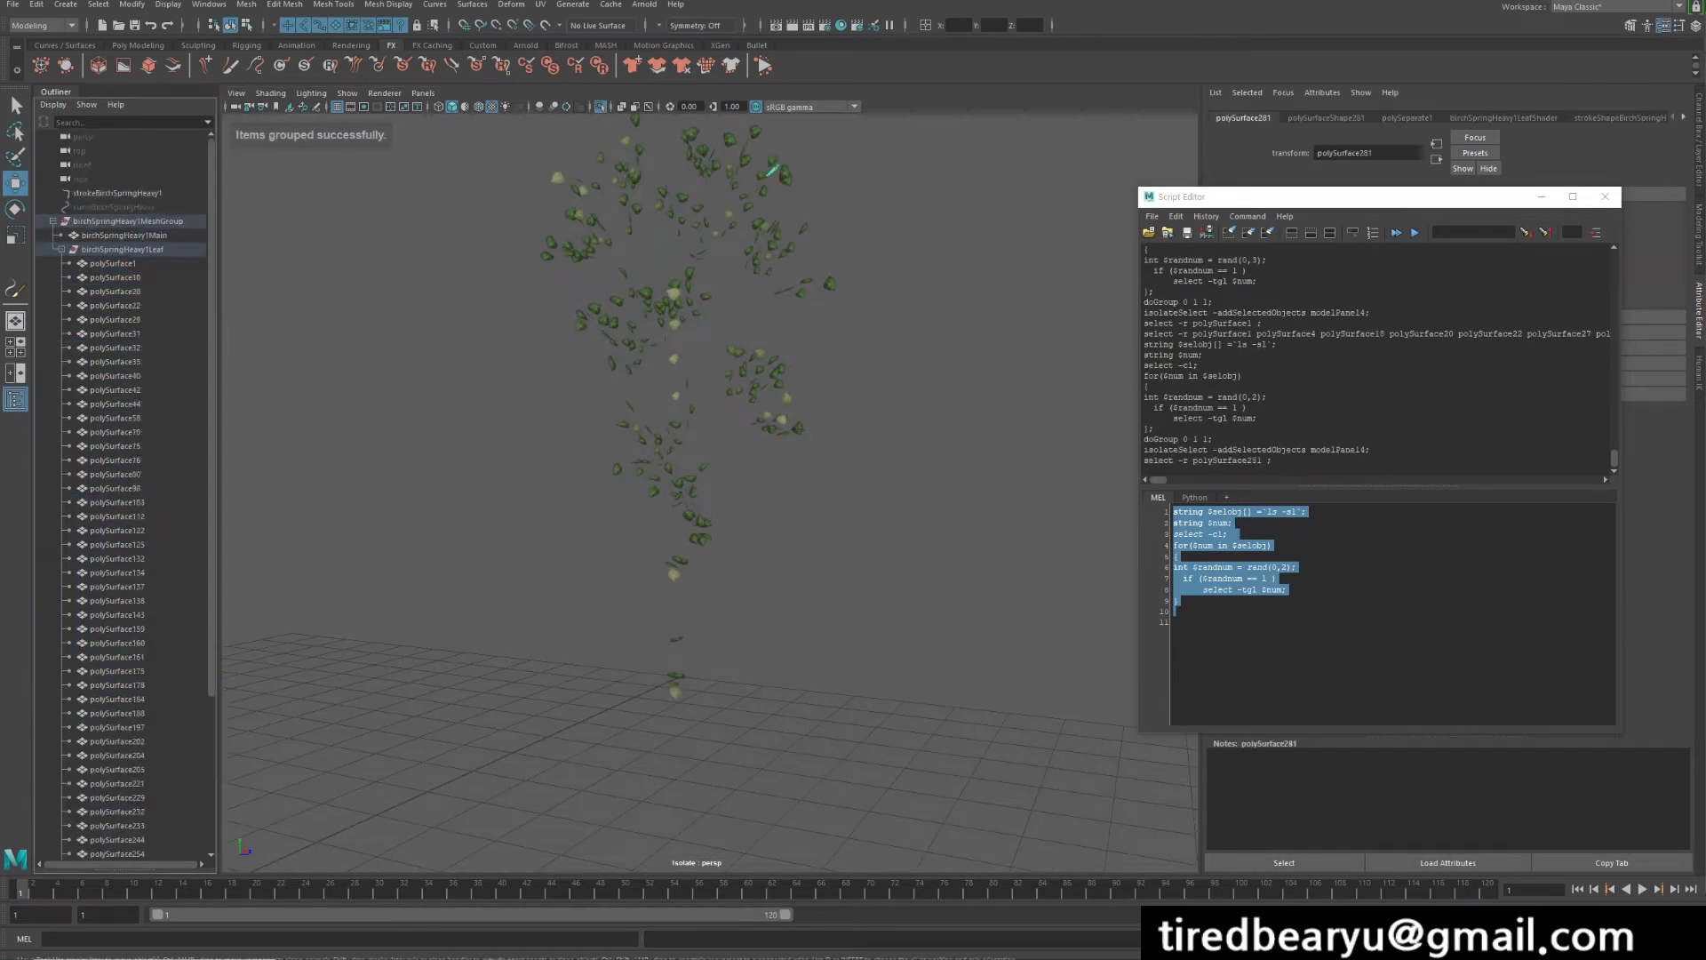
pyautogui.keyDown('shift'); pyautogui.click(113, 263); pyautogui.keyUp('shift')
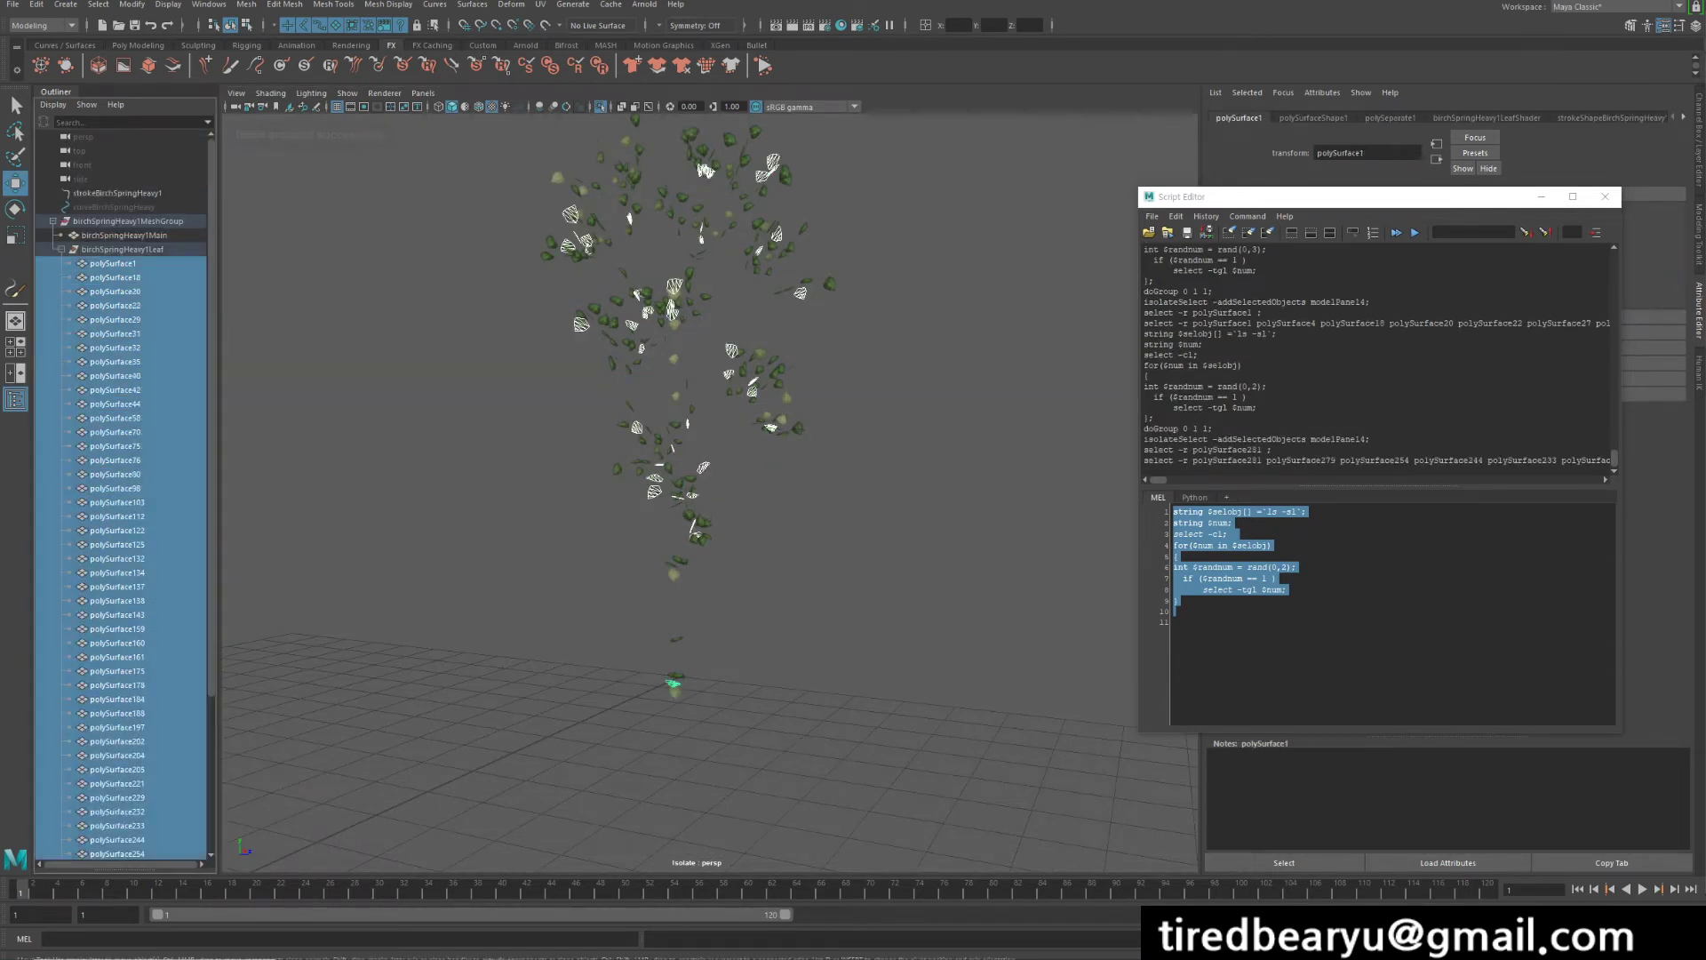
# - Group the leftover leaves into group8, then select, frame and shade all eight leaf groups
pyautogui.hotkey('ctrl', 'h')
pyautogui.hotkey('ctrl', 'z')
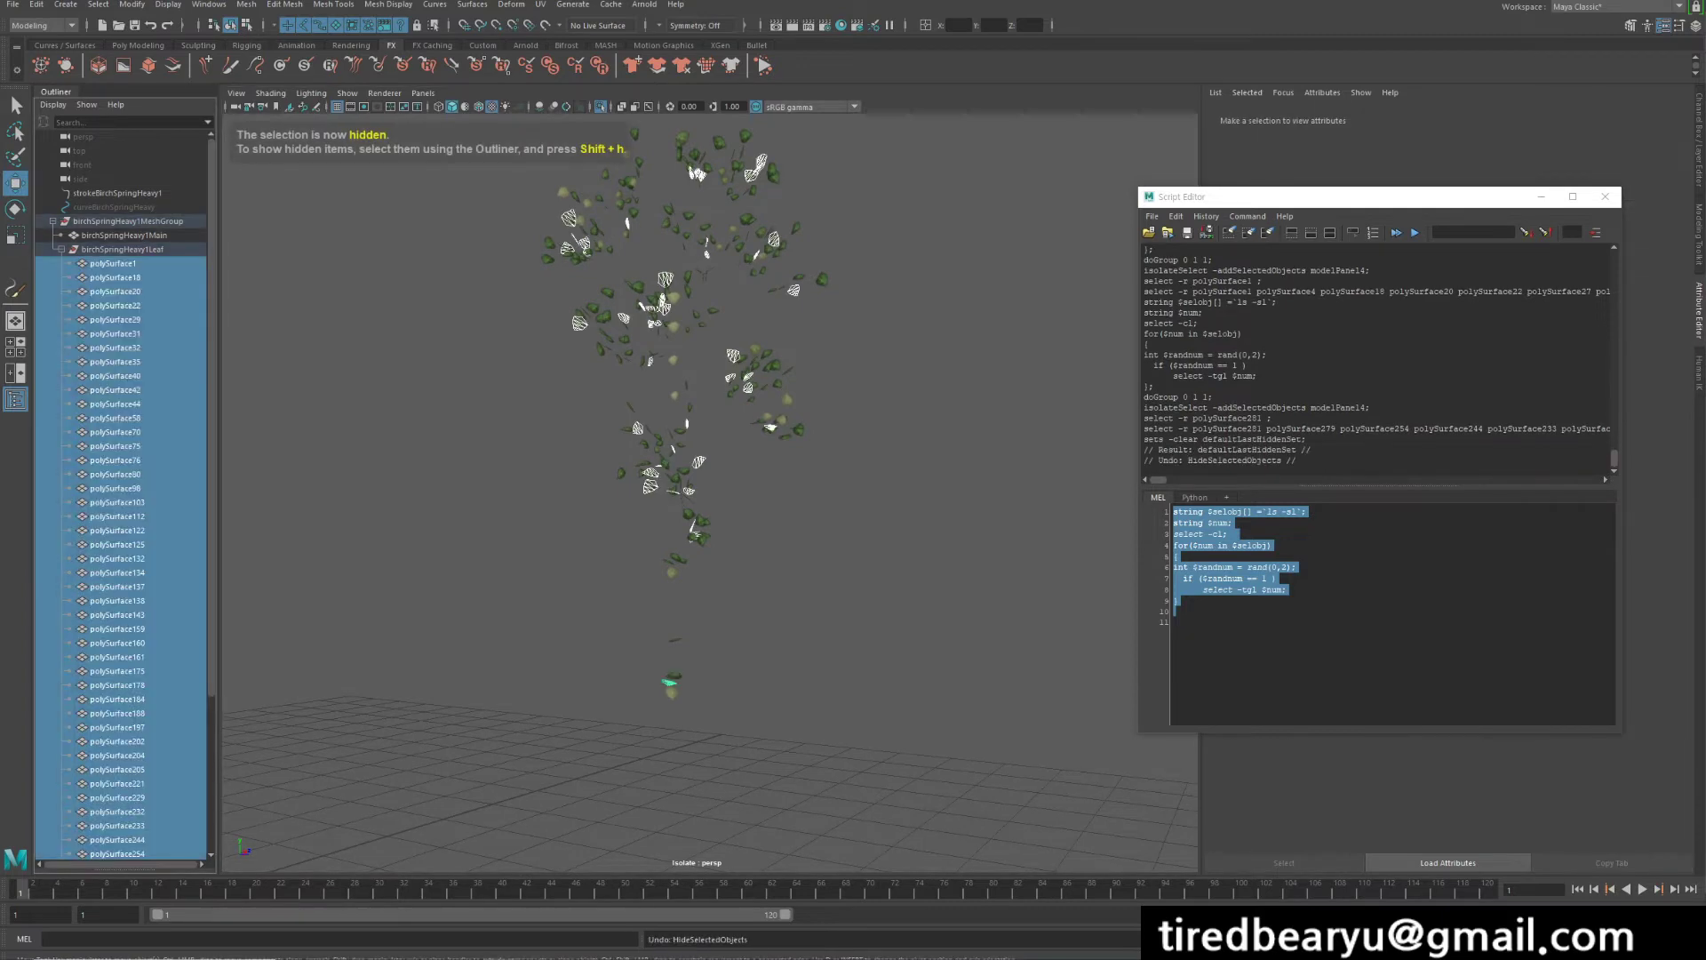
pyautogui.hotkey('ctrl', 'g')
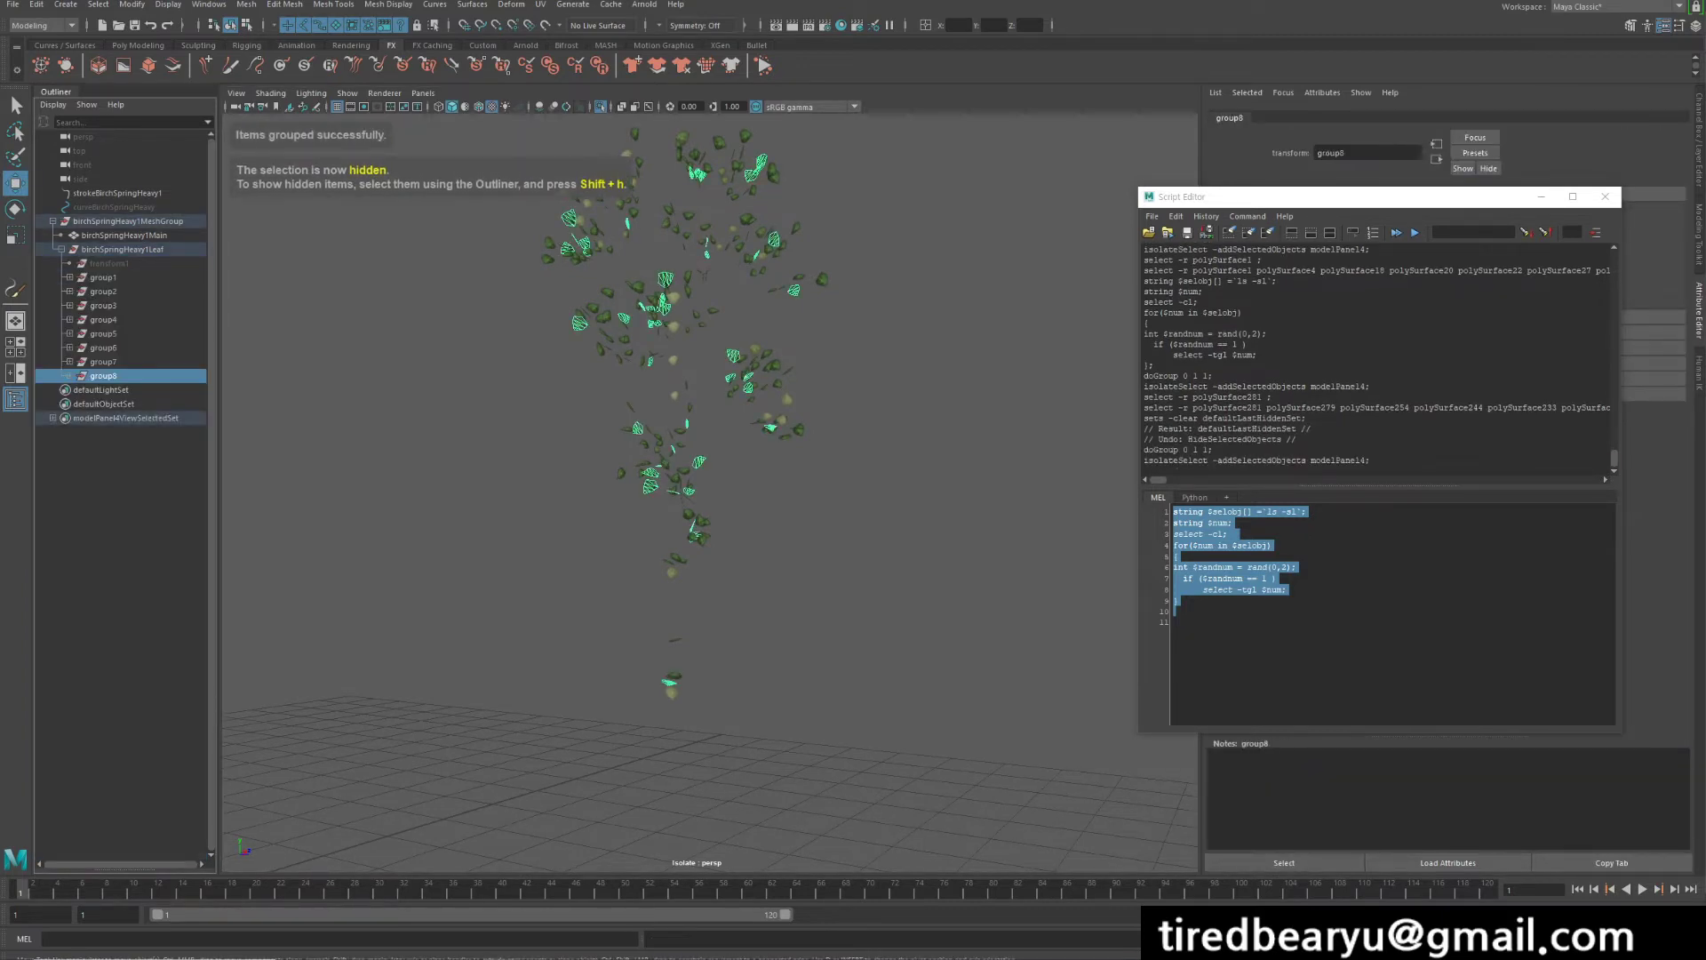
pyautogui.keyDown('shift'); pyautogui.click(103, 277); pyautogui.keyUp('shift')
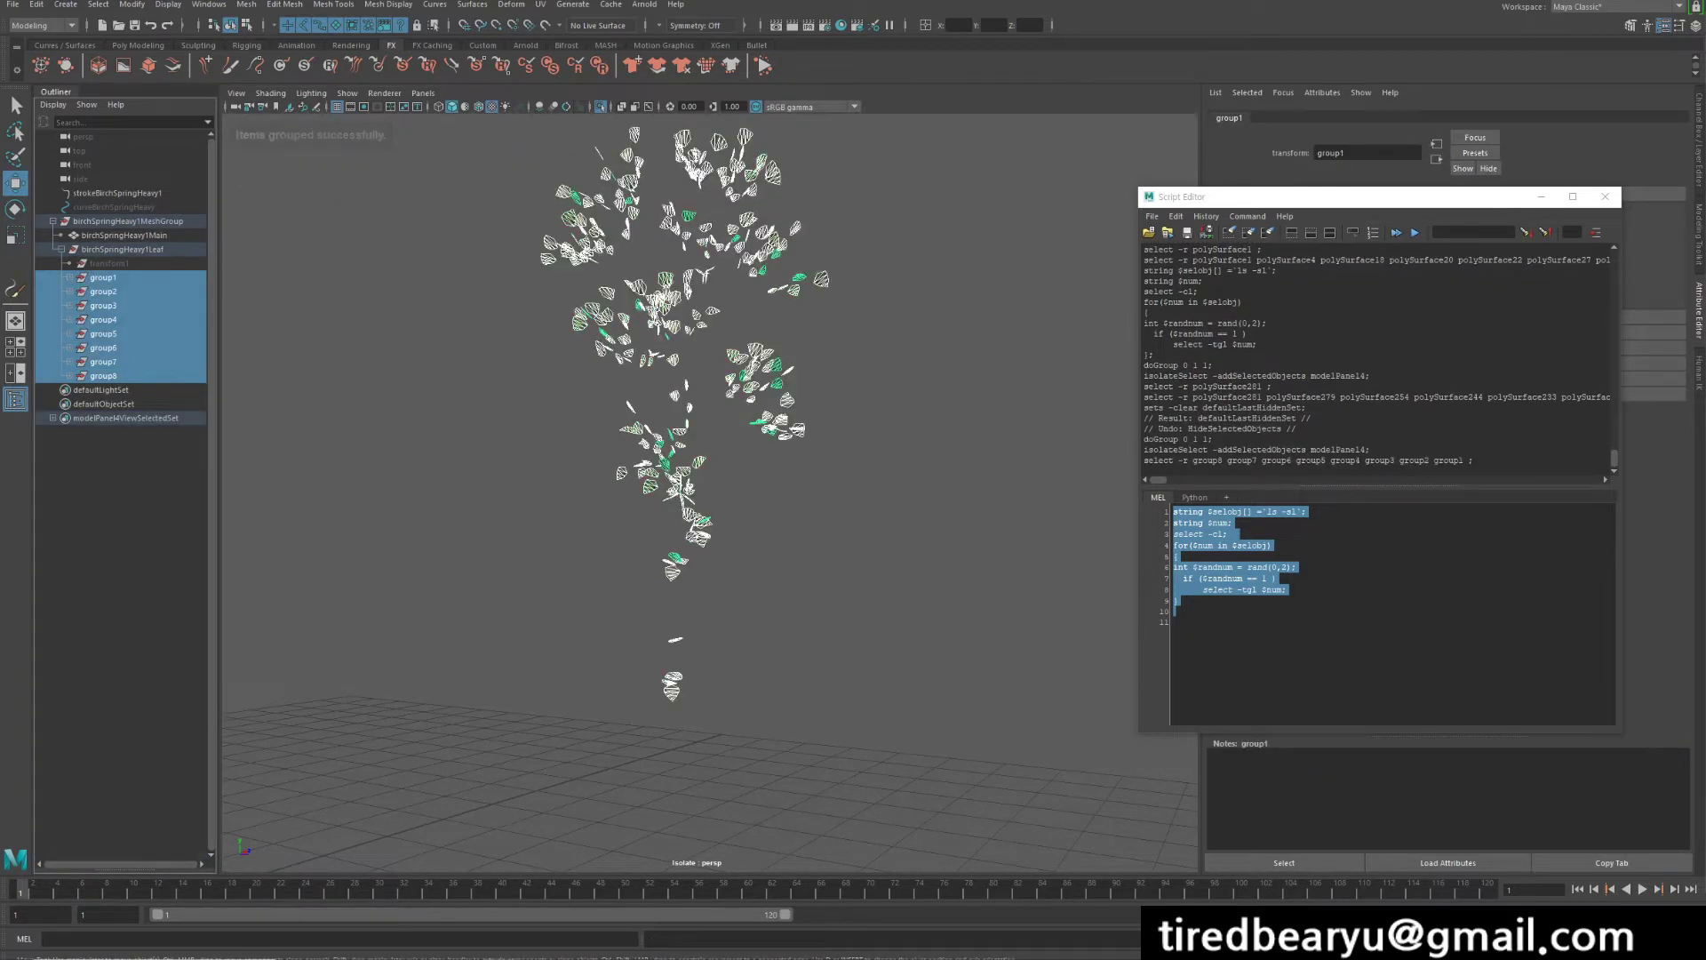
pyautogui.press('f')
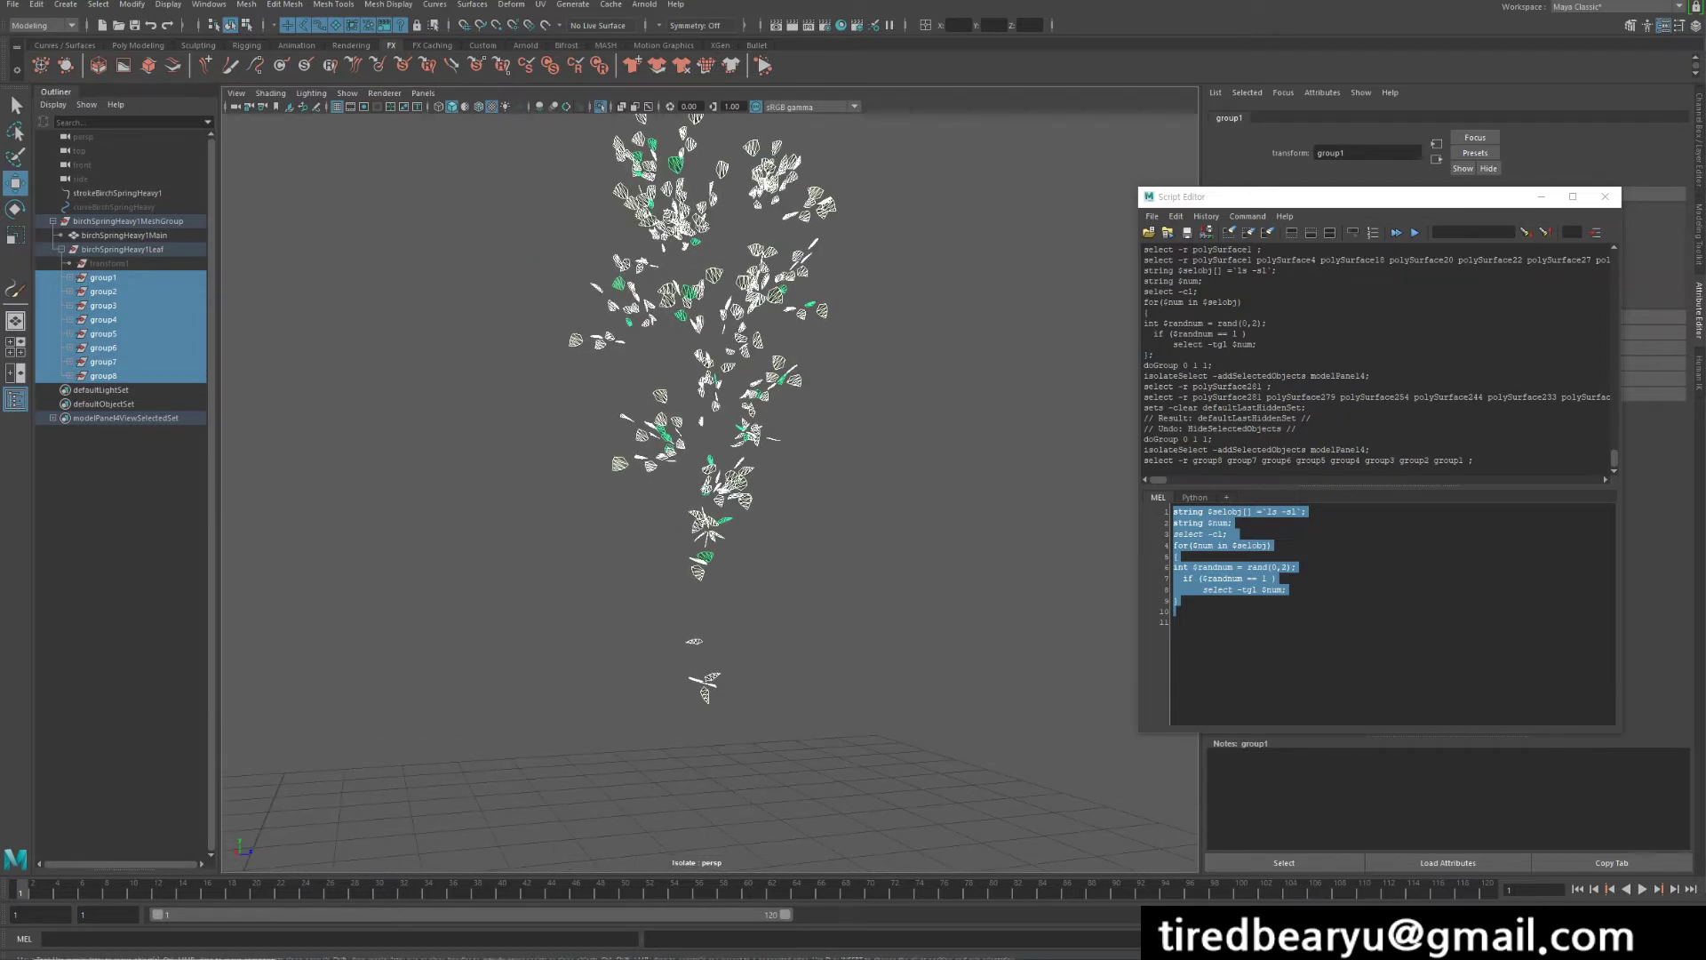
pyautogui.press('6')
pyautogui.moveTo(480, 129); pyautogui.dragTo(1111, 614)
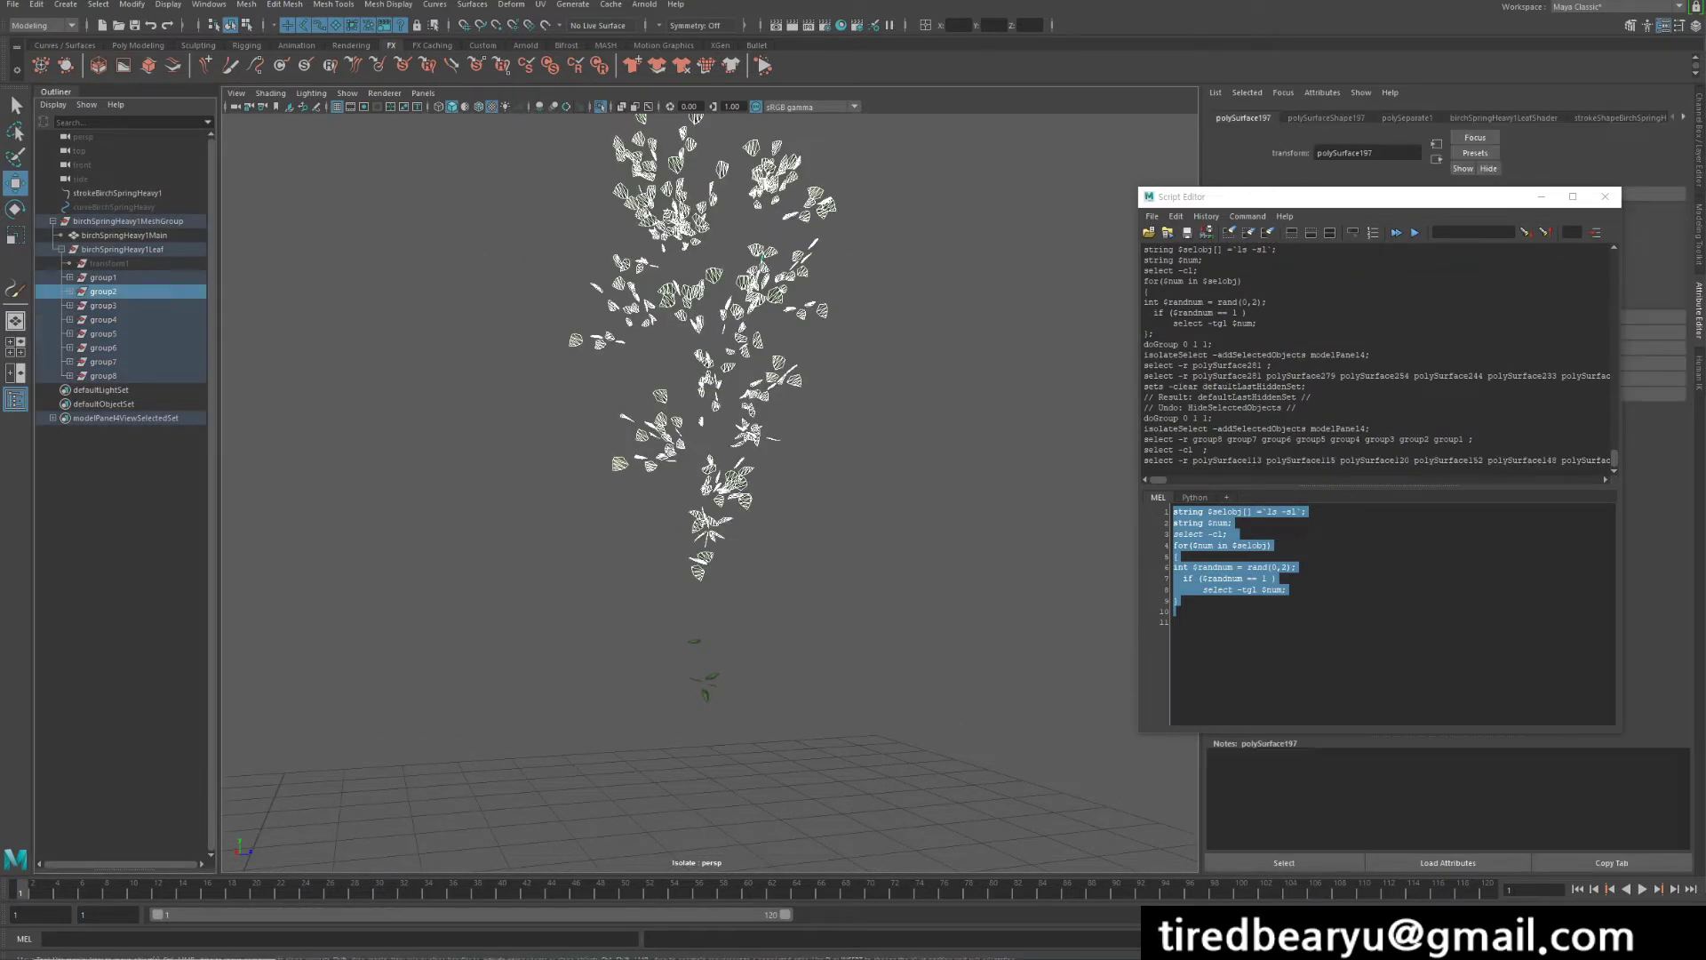
# - Look over the group4 and group5 leaves, then close the Script Editor
pyautogui.click(103, 292)
pyautogui.click(104, 333)
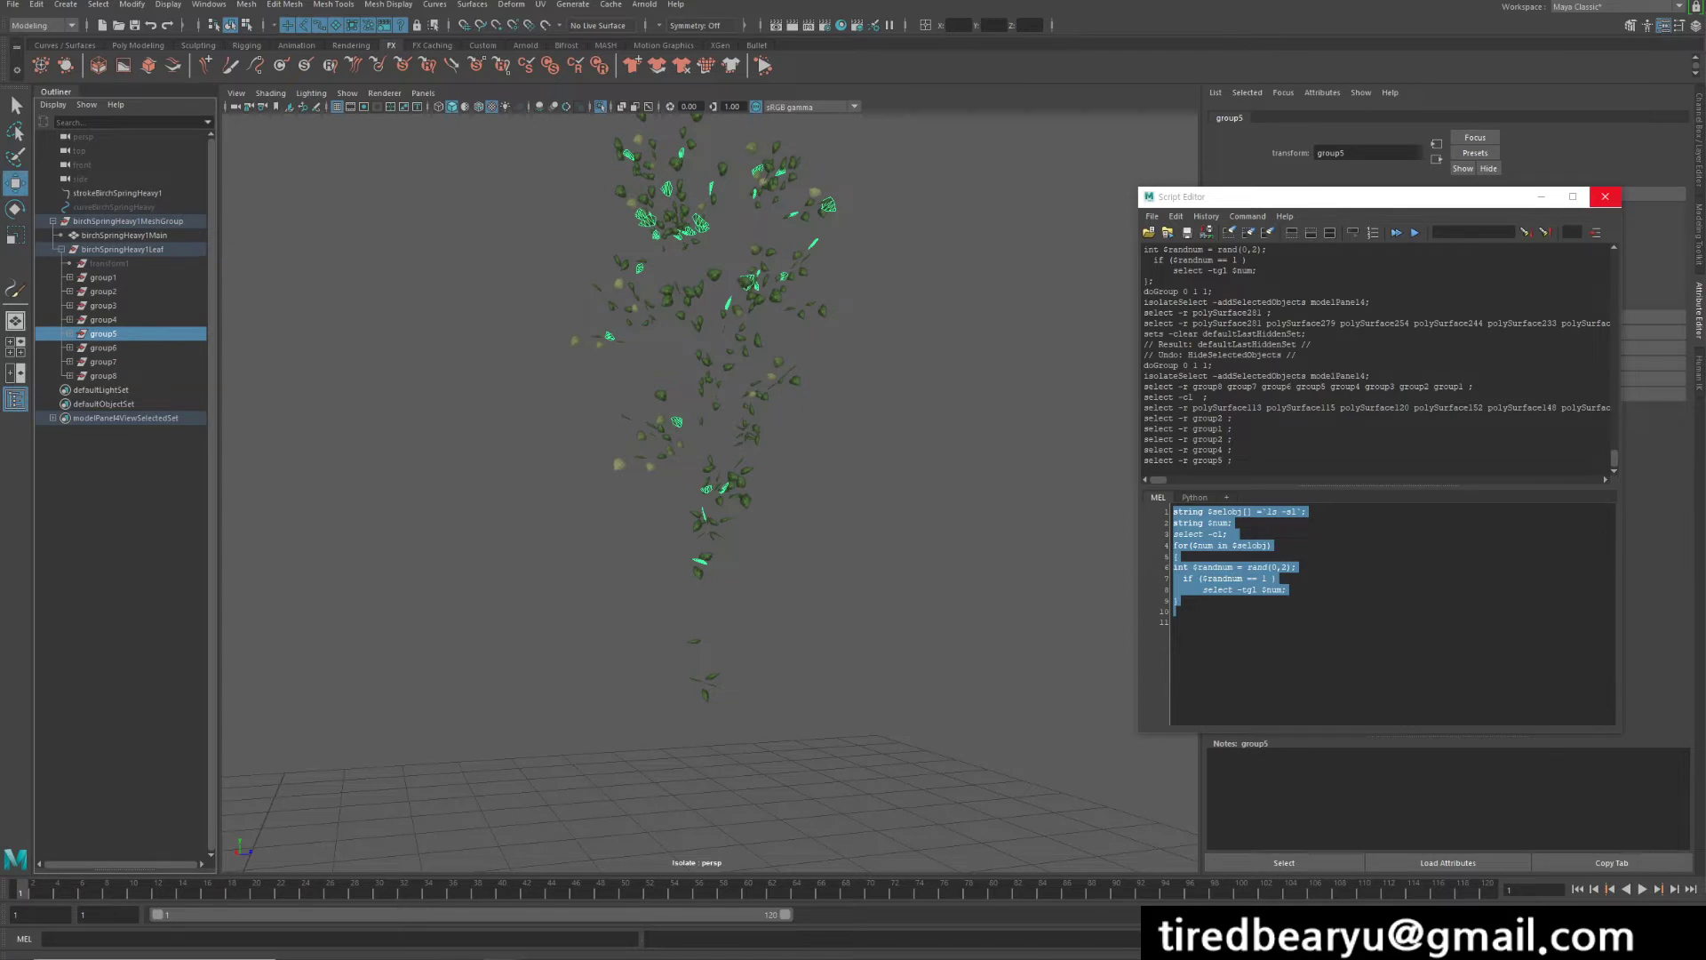
pyautogui.click(1605, 196)
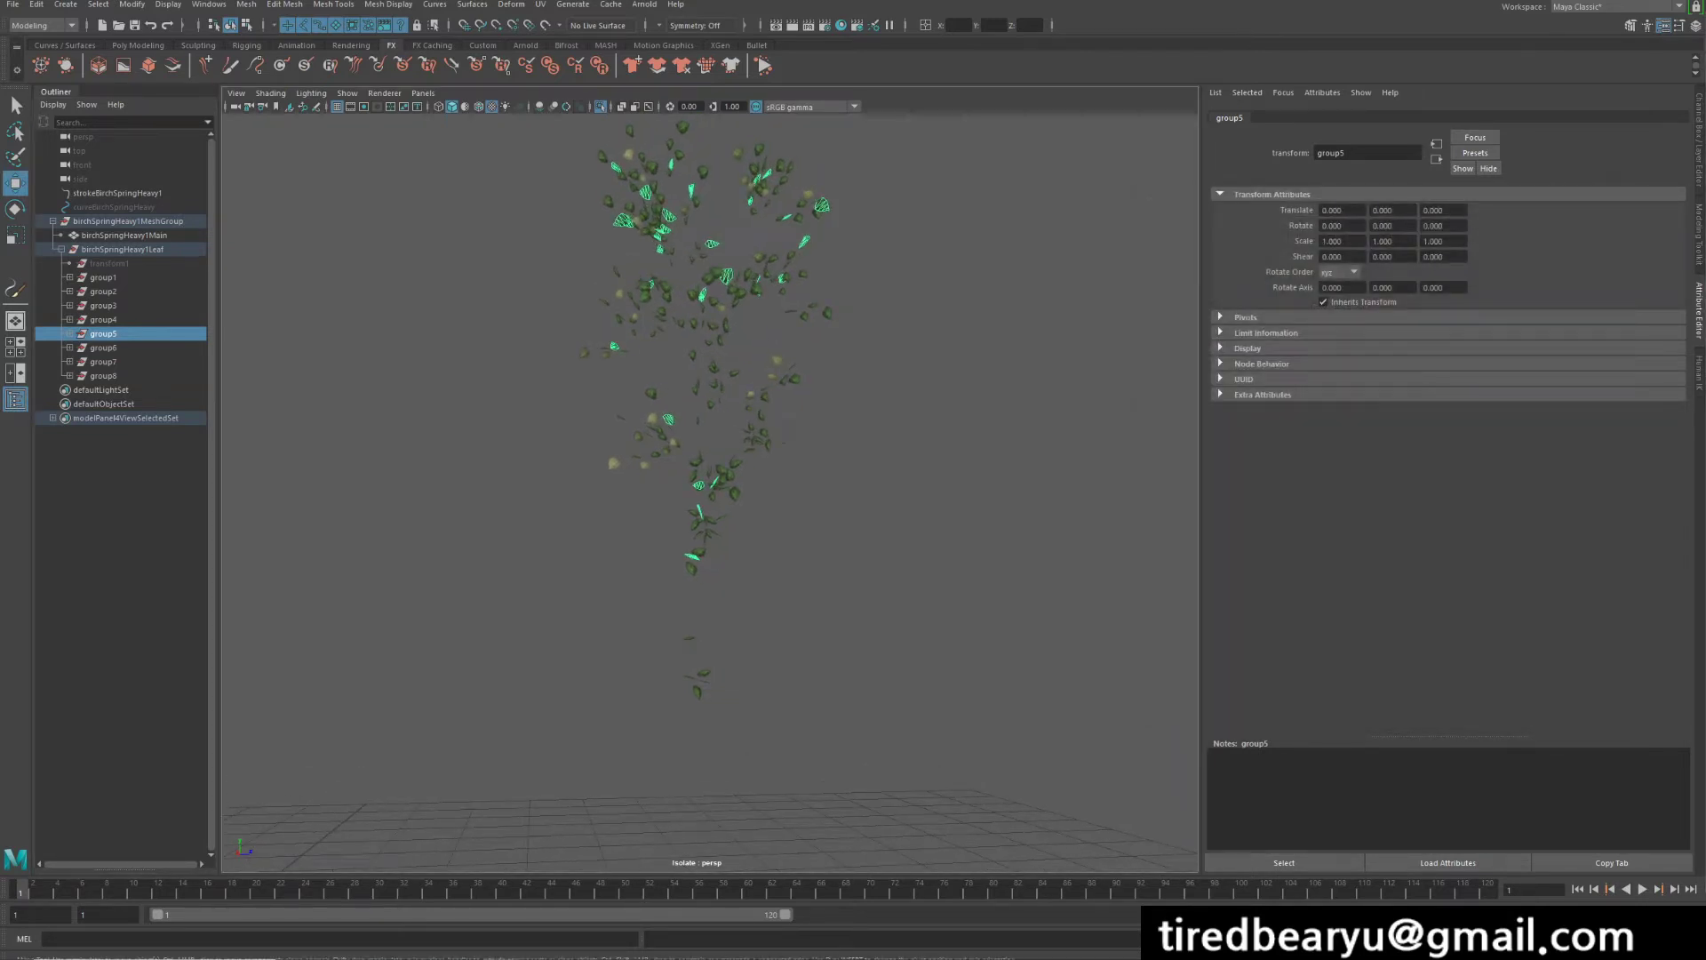
# - Expand group1 in the Outliner to inspect its separate leaf polySurfaces, then reselect group1
pyautogui.moveTo(103, 277); pyautogui.dragTo(103, 376)
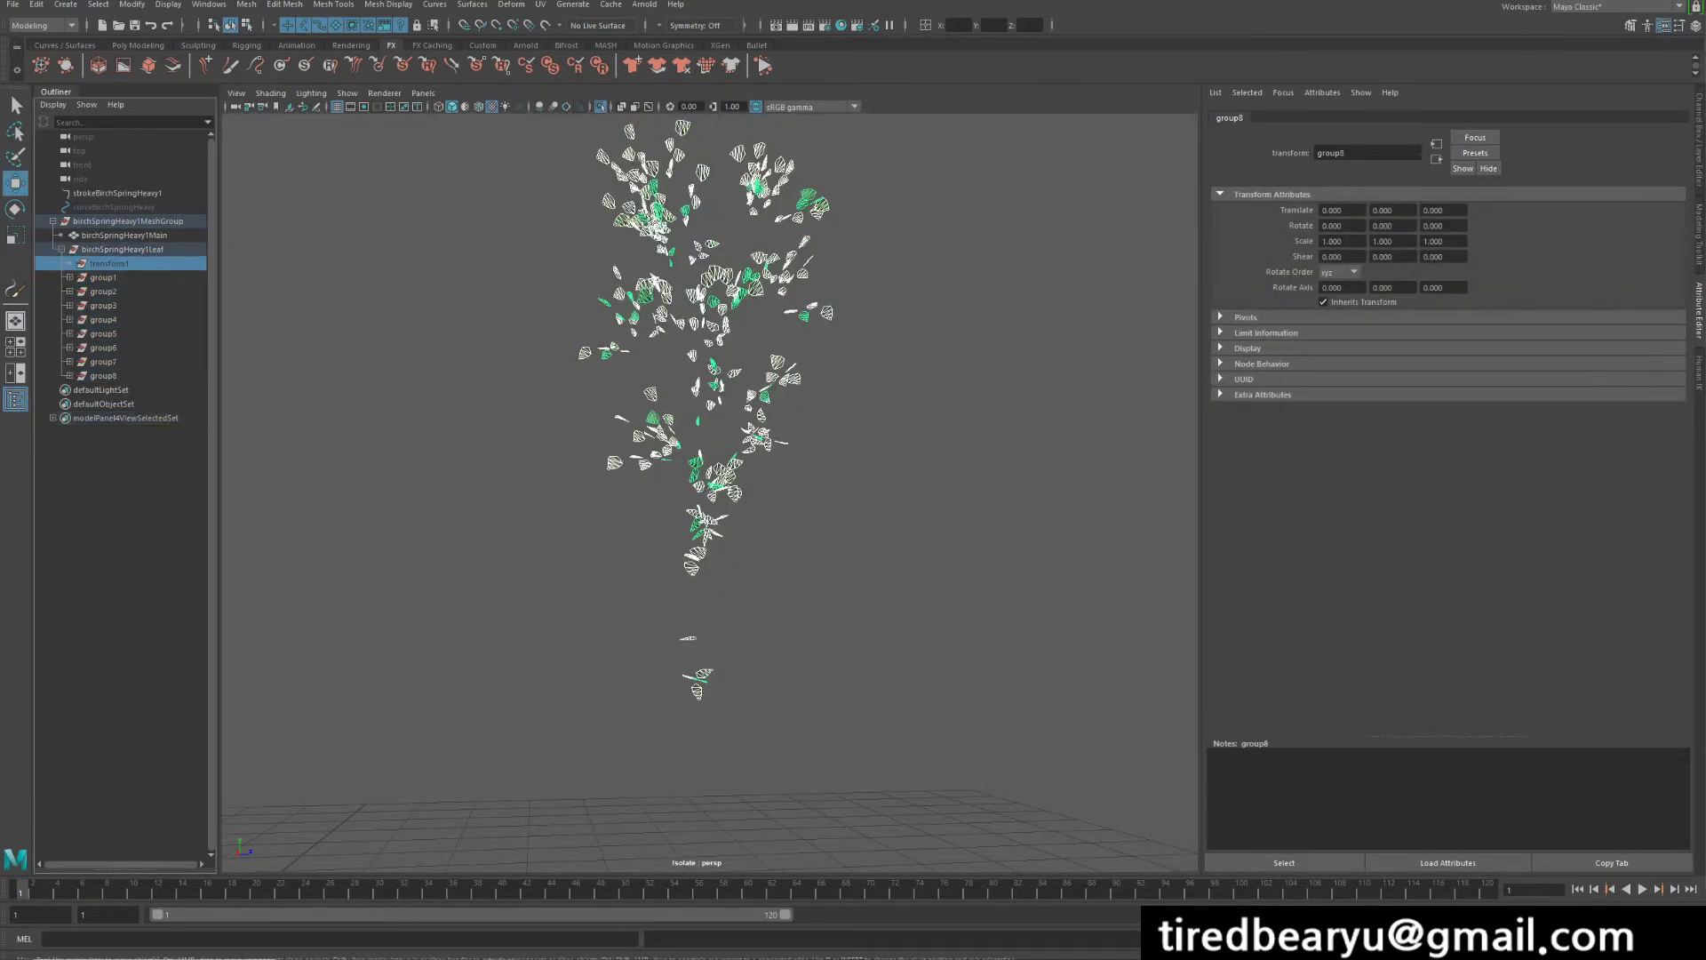
pyautogui.click(103, 277)
pyautogui.keyDown('alt'); pyautogui.moveTo(711, 444); pyautogui.dragTo(737, 445); pyautogui.keyUp('alt')
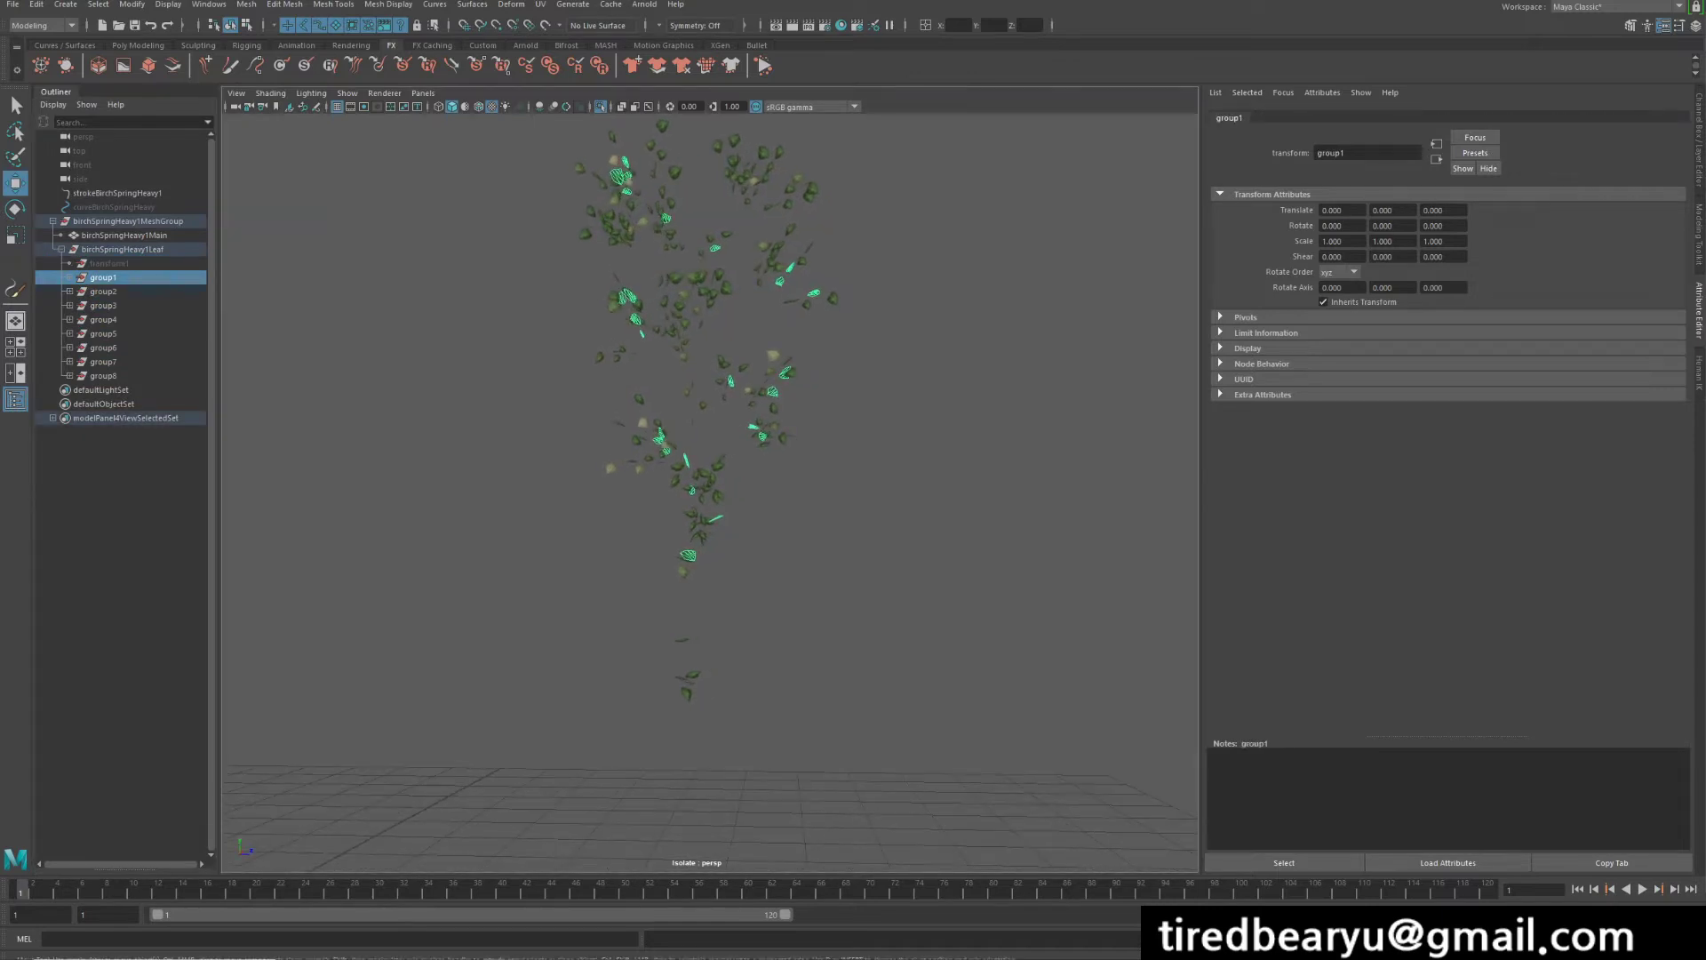
pyautogui.click(69, 277)
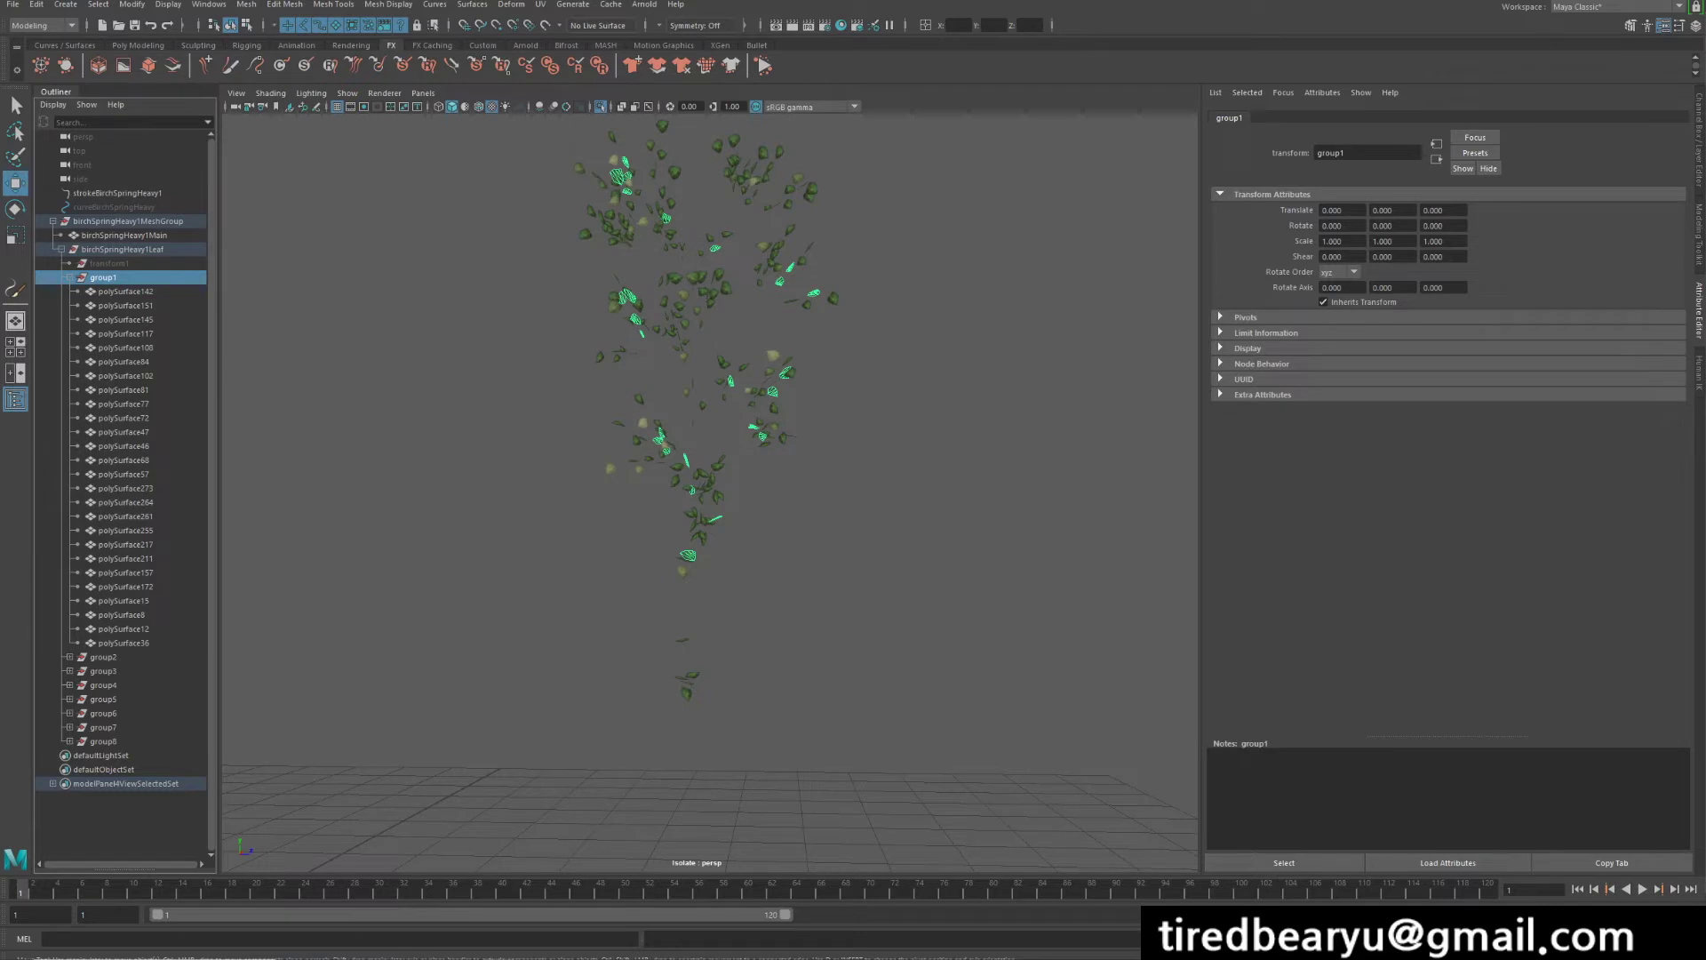
pyautogui.click(70, 277)
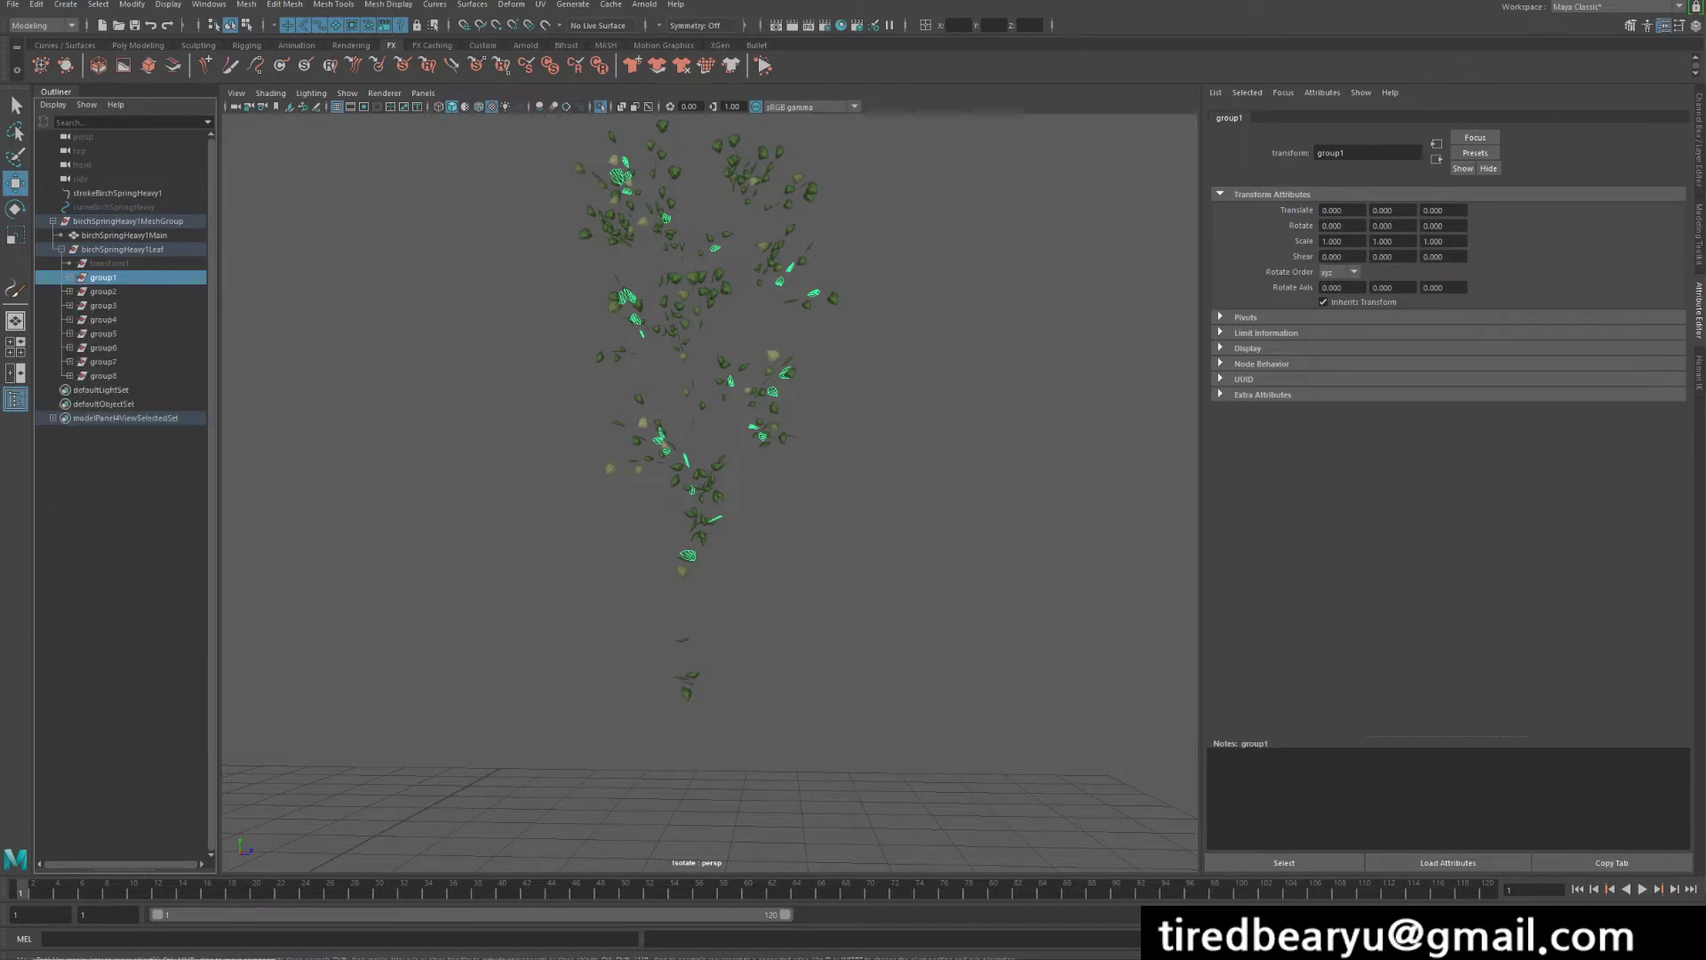
pyautogui.click(978, 534)
pyautogui.keyDown('alt'); pyautogui.moveTo(711, 444); pyautogui.dragTo(737, 444); pyautogui.keyUp('alt')
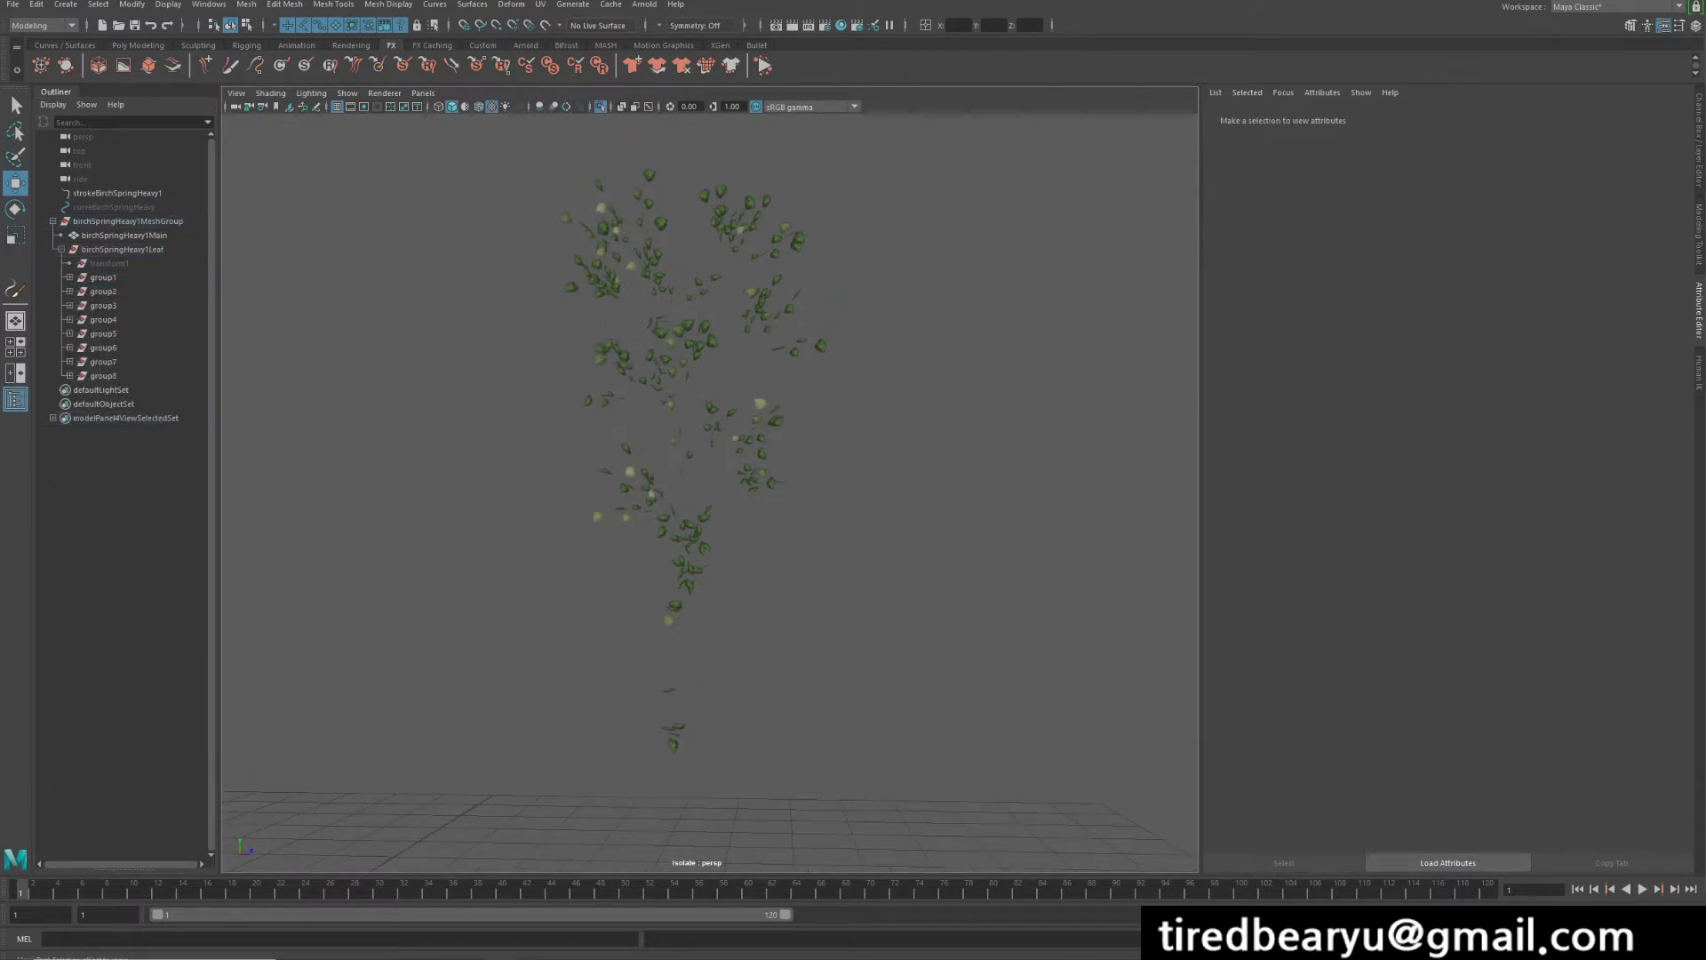
pyautogui.click(103, 277)
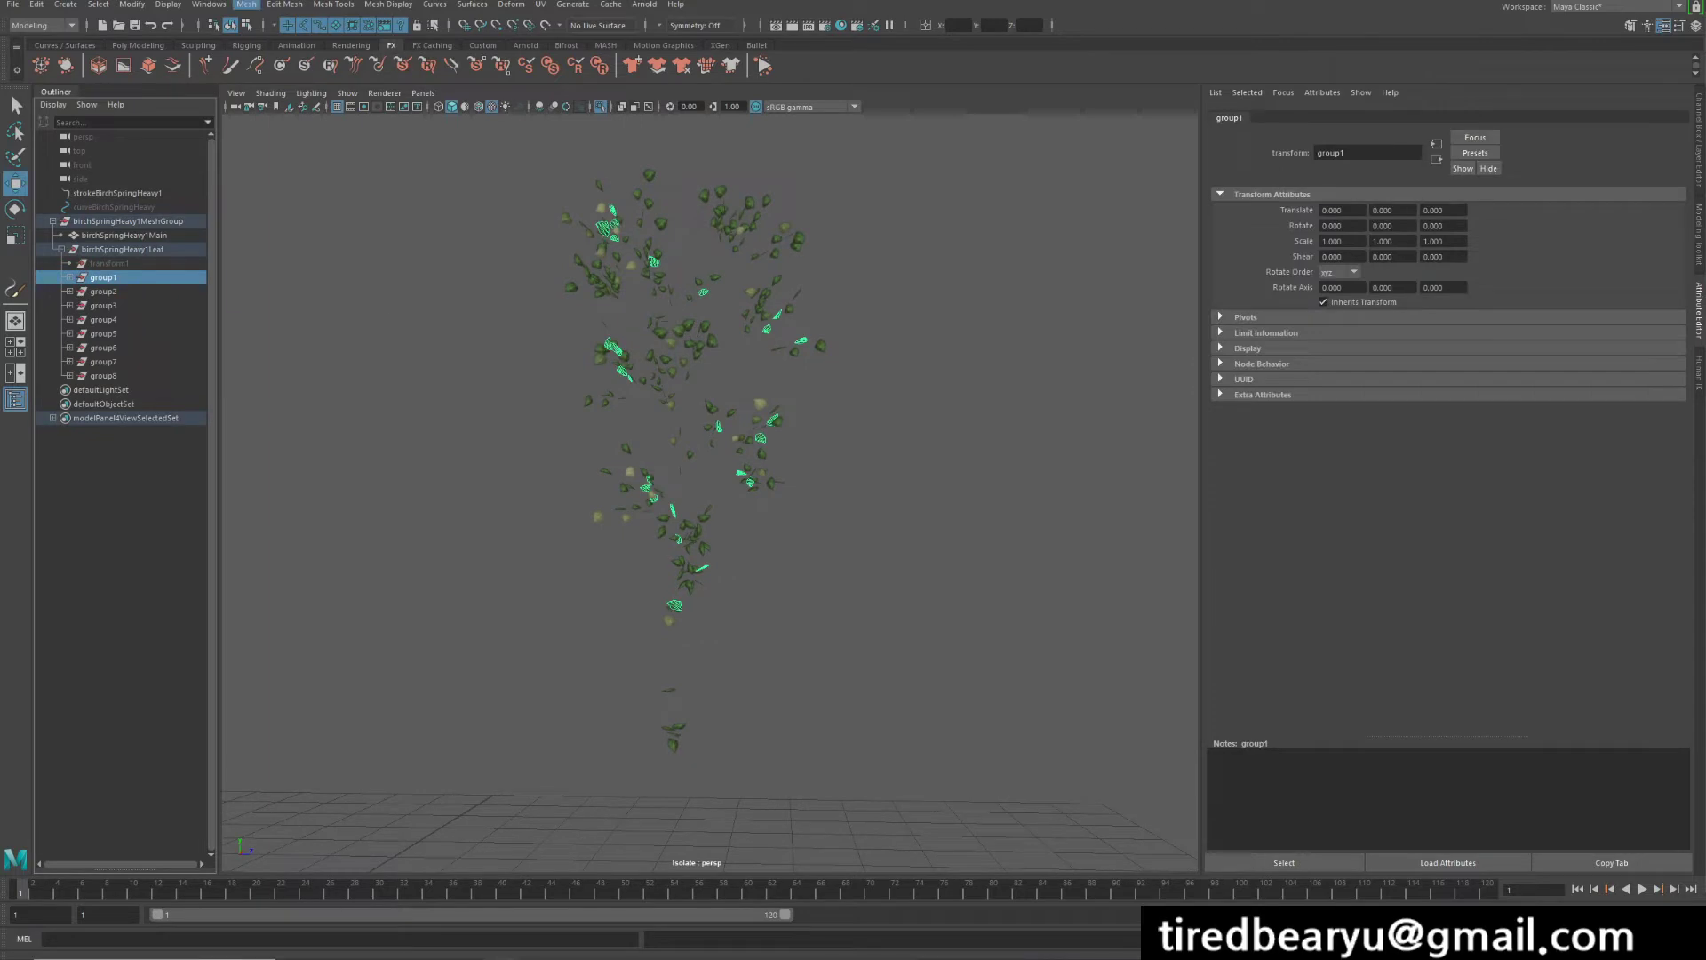
# - Mesh > Combine group1's leaves, then repeat with G for groups 2, 3, 5, 6 and 7
pyautogui.click(246, 5)
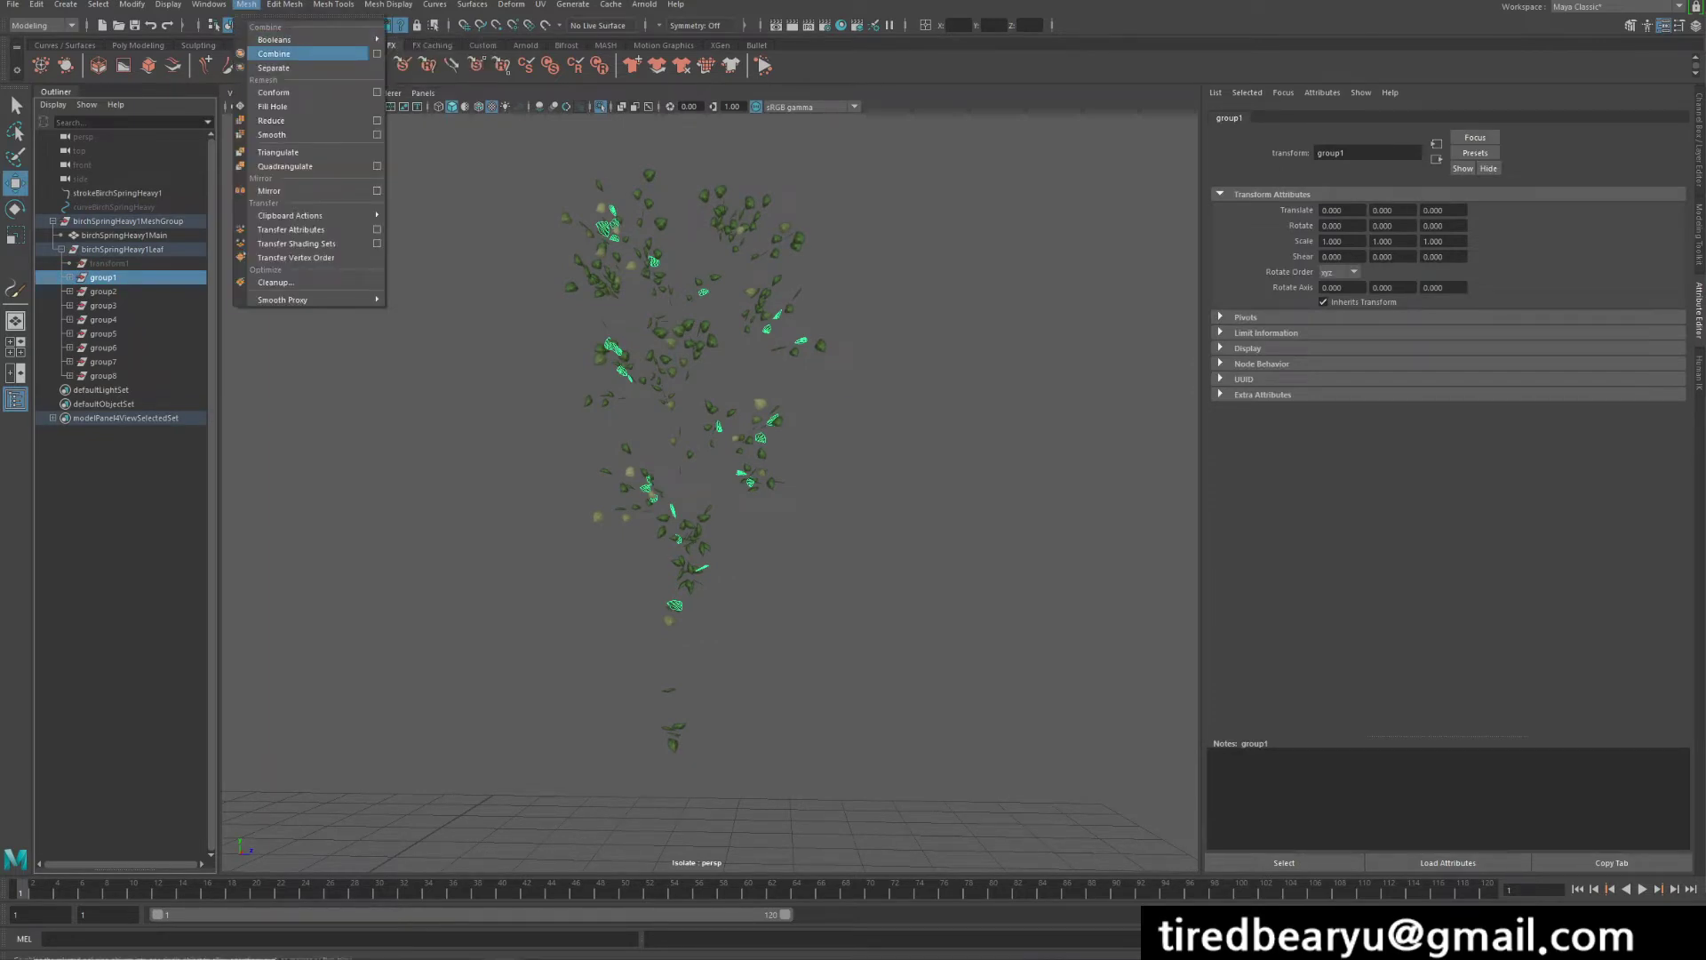
pyautogui.click(284, 55)
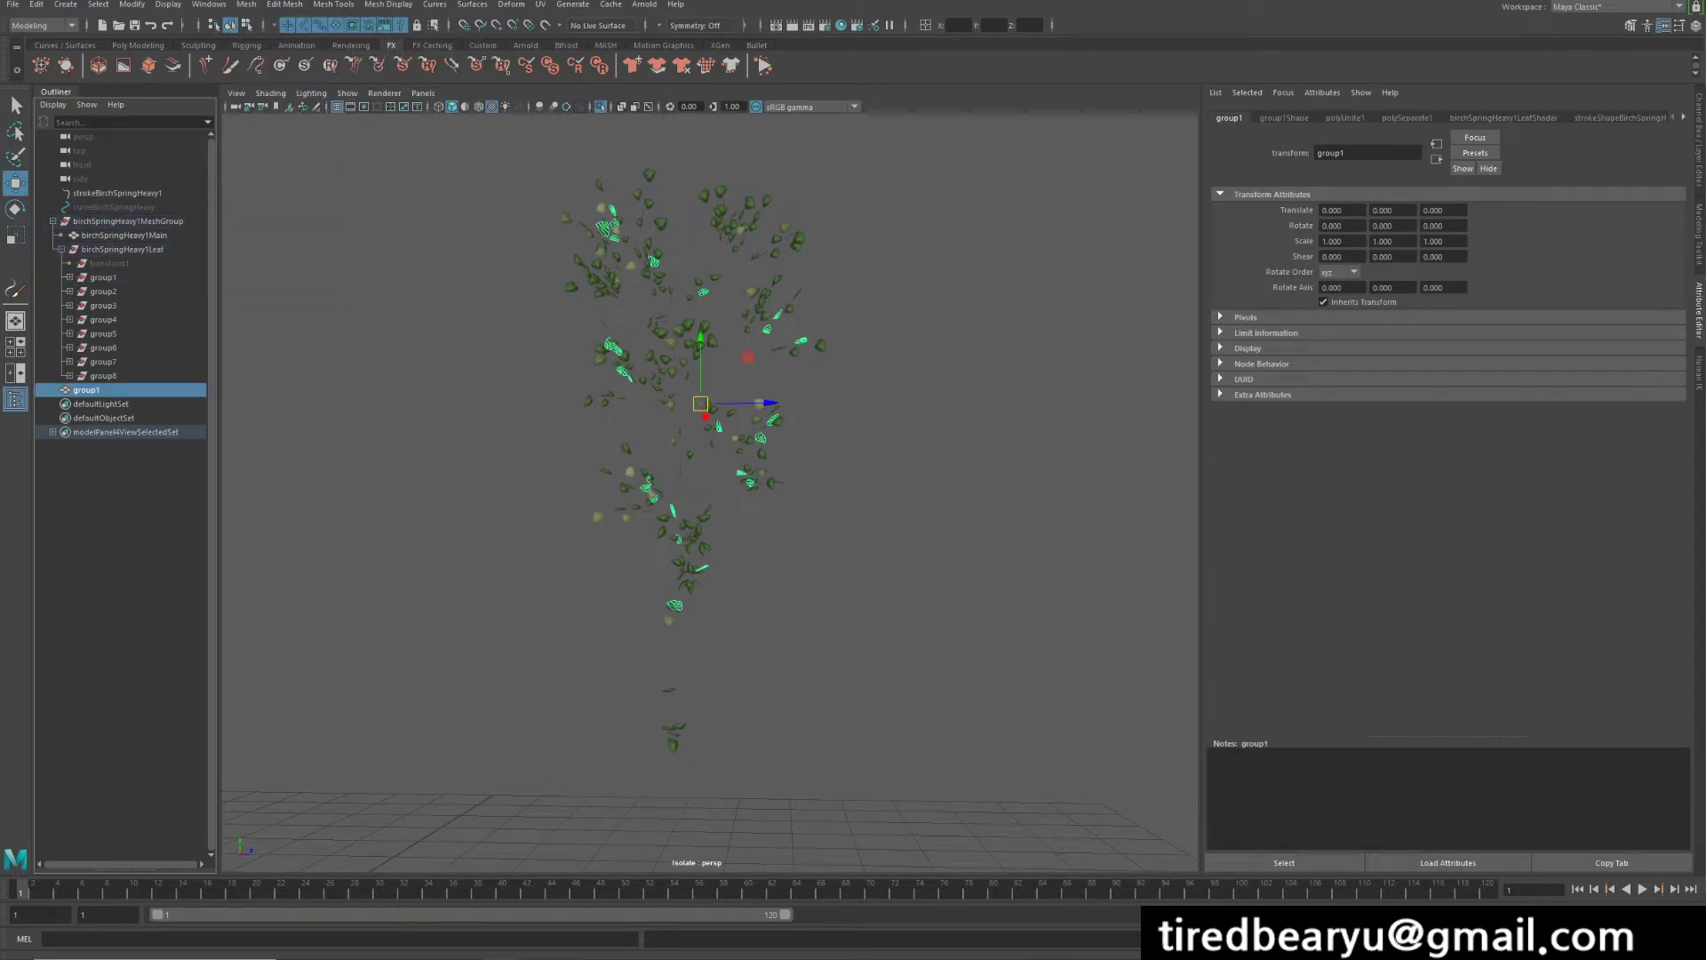
pyautogui.click(103, 290)
pyautogui.press('g')
pyautogui.click(103, 305)
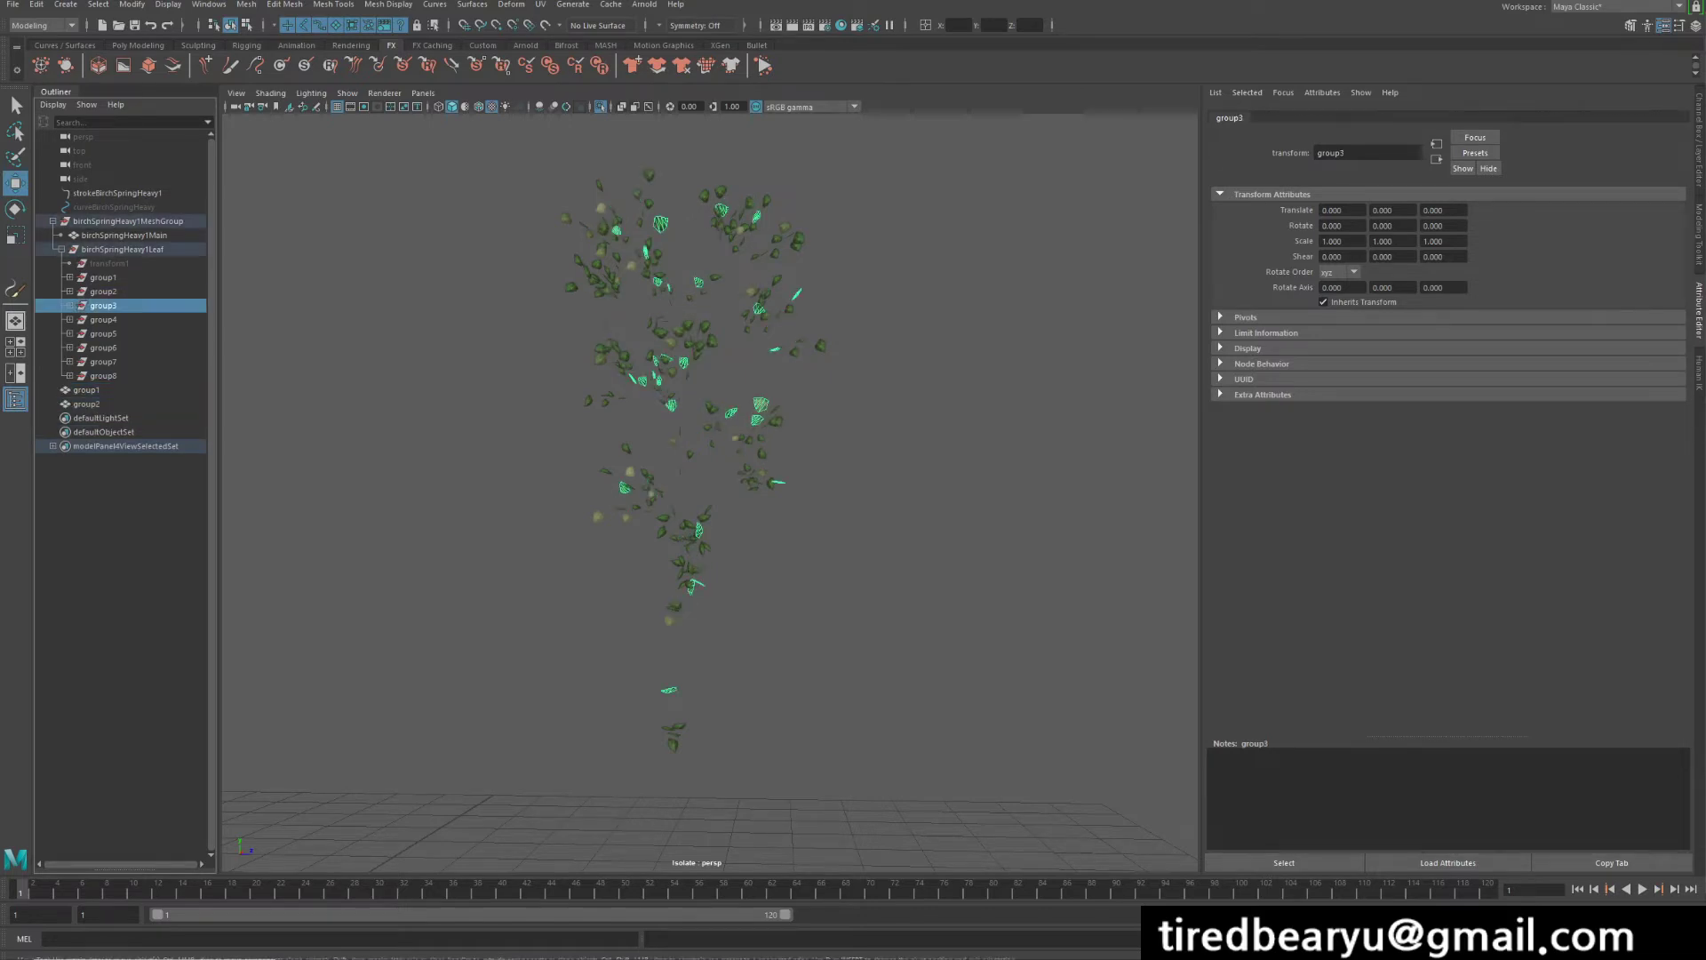
pyautogui.press('g')
pyautogui.press('g')
pyautogui.click(103, 333)
pyautogui.press('g')
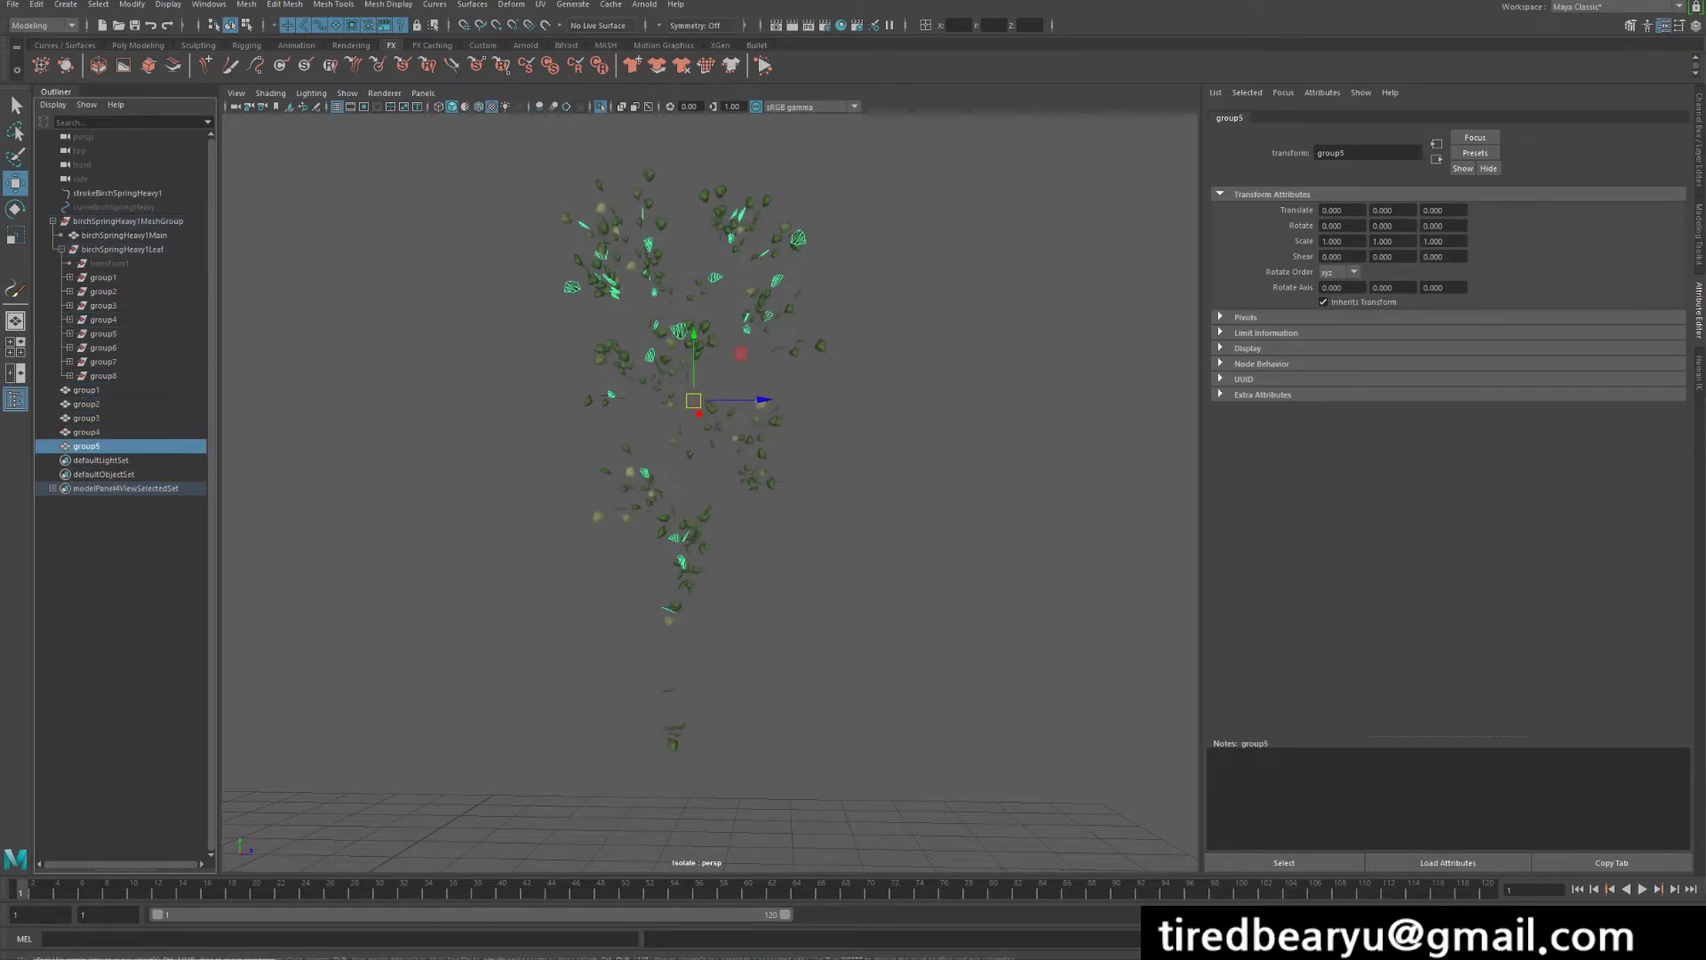
pyautogui.click(103, 347)
pyautogui.press('g')
pyautogui.press('g')
pyautogui.click(103, 376)
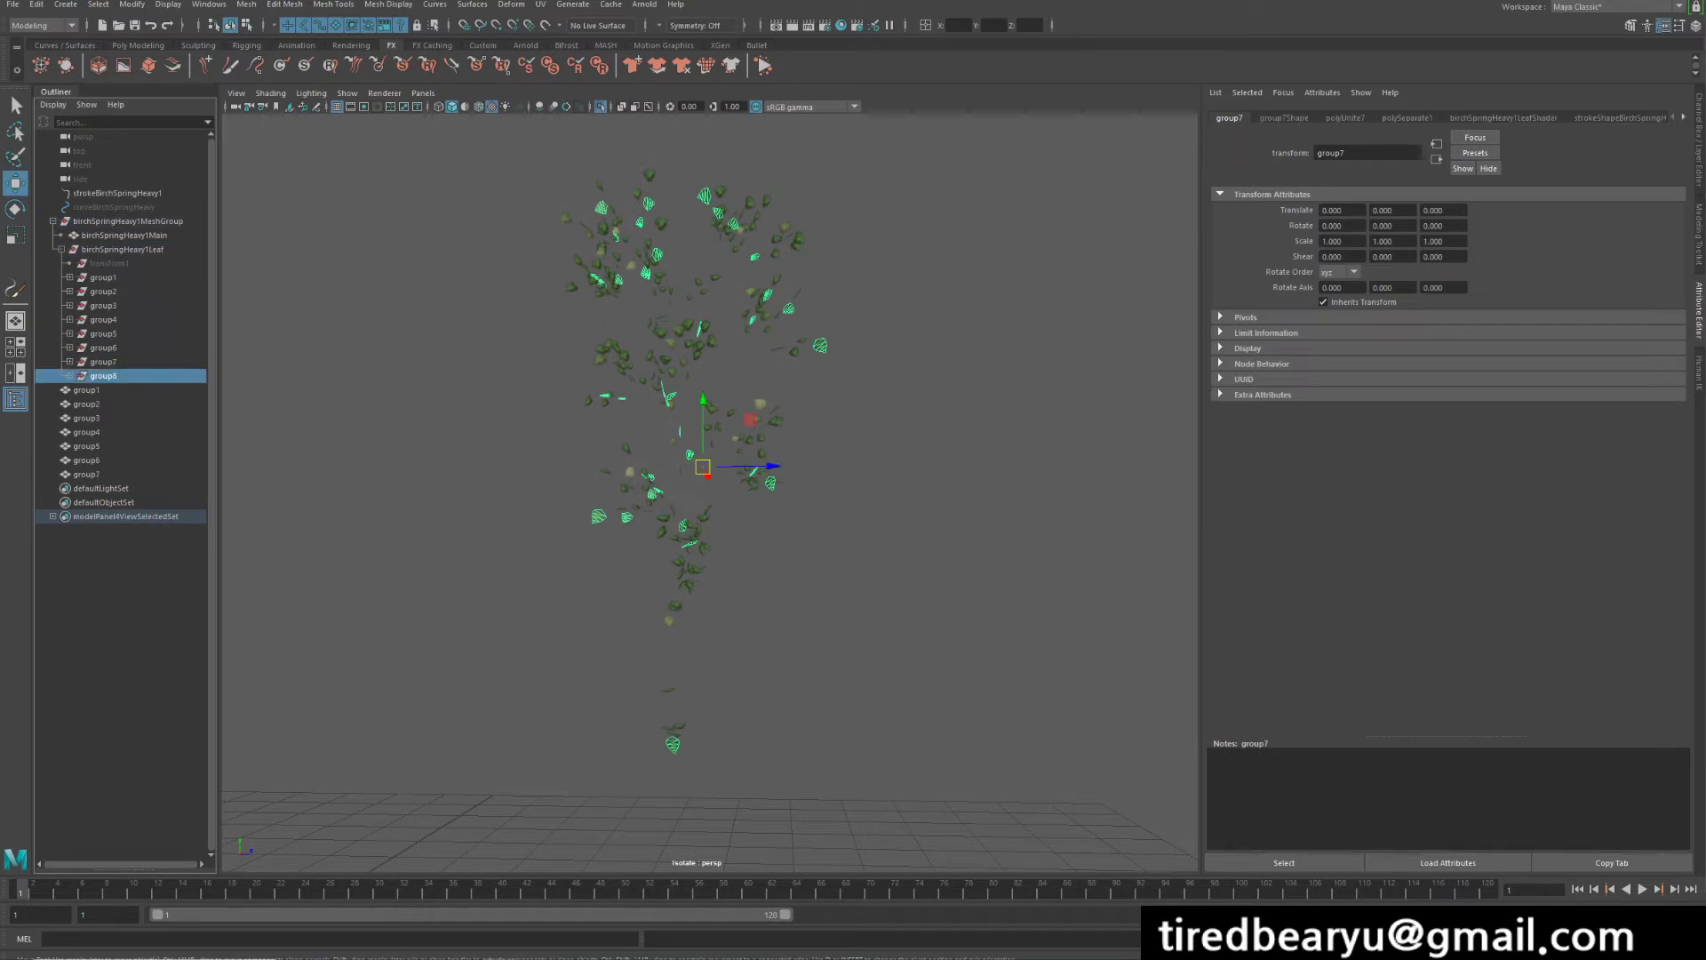
pyautogui.press('g')
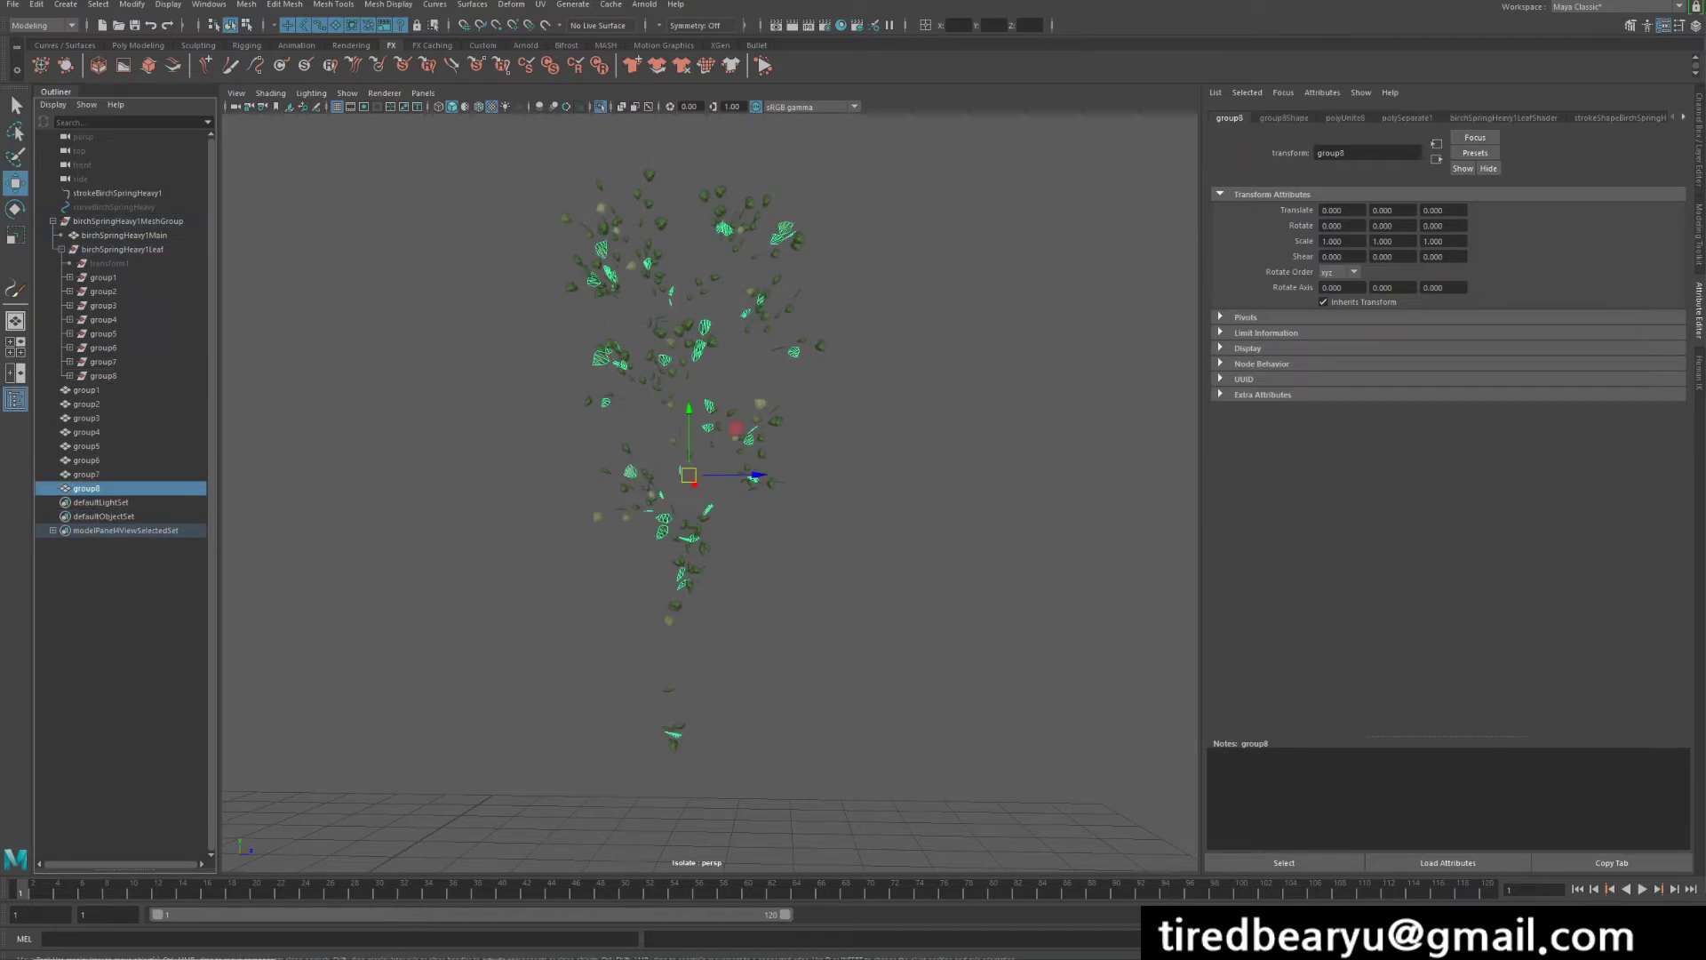
# - End Isolate Select to show the whole birch and preview the animation
pyautogui.scroll(3, 709, 480)
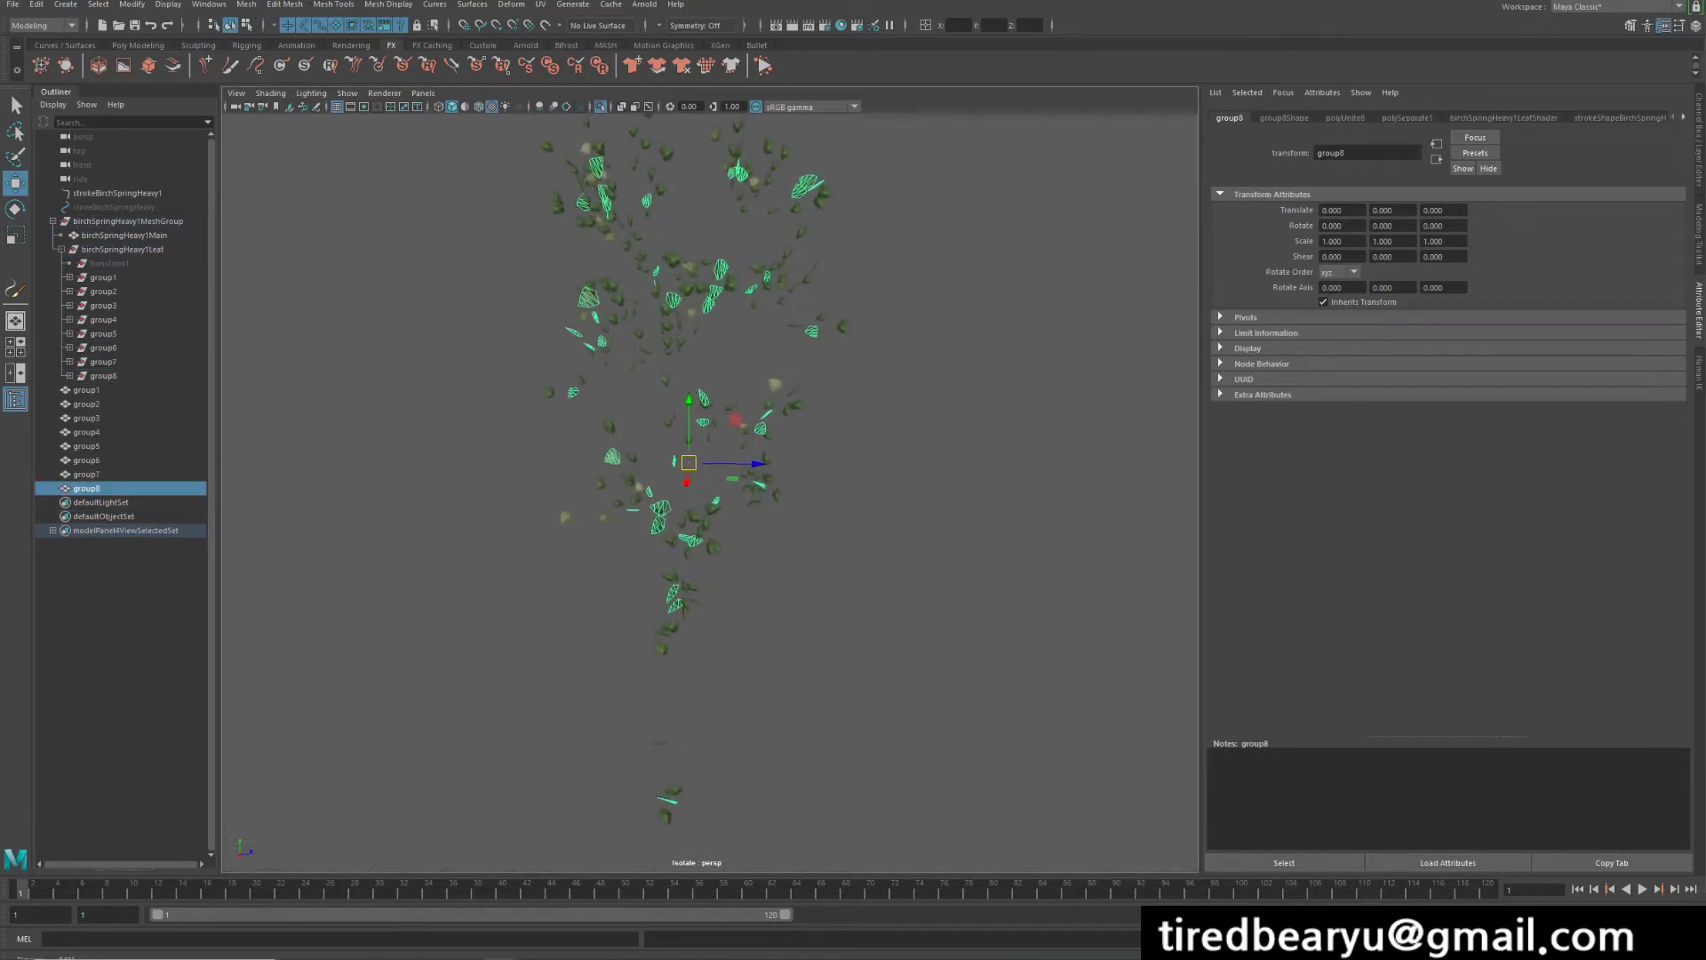
pyautogui.hotkey('ctrl', '1')
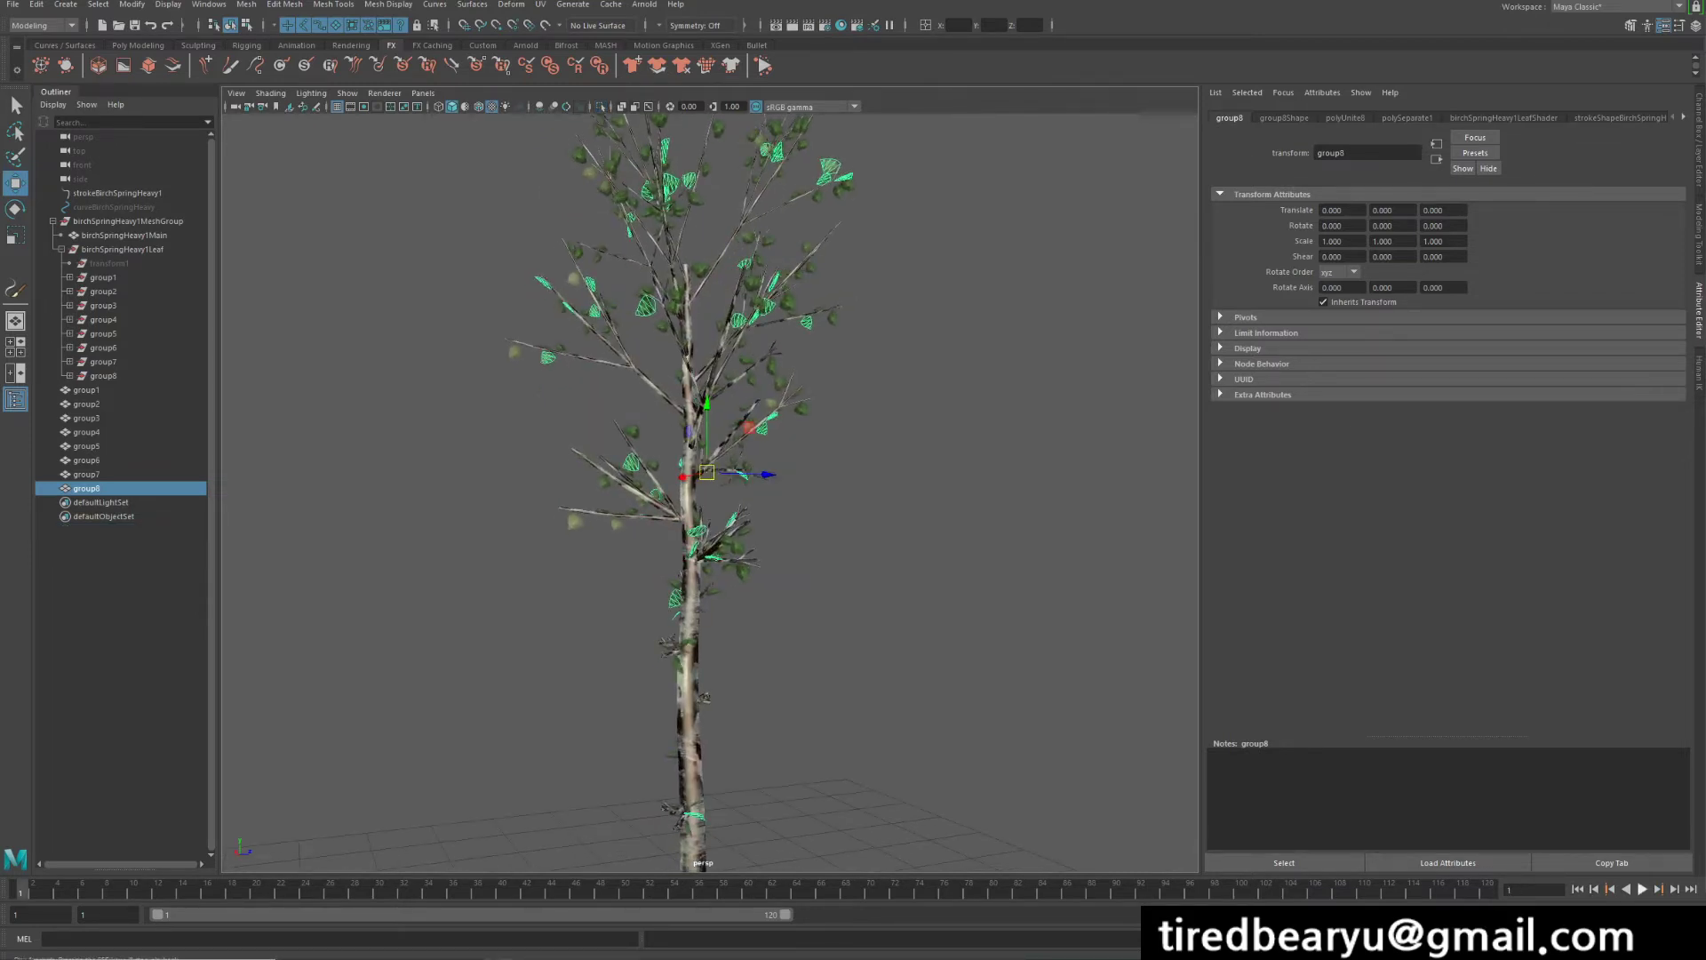
pyautogui.hotkey('alt', 'v')
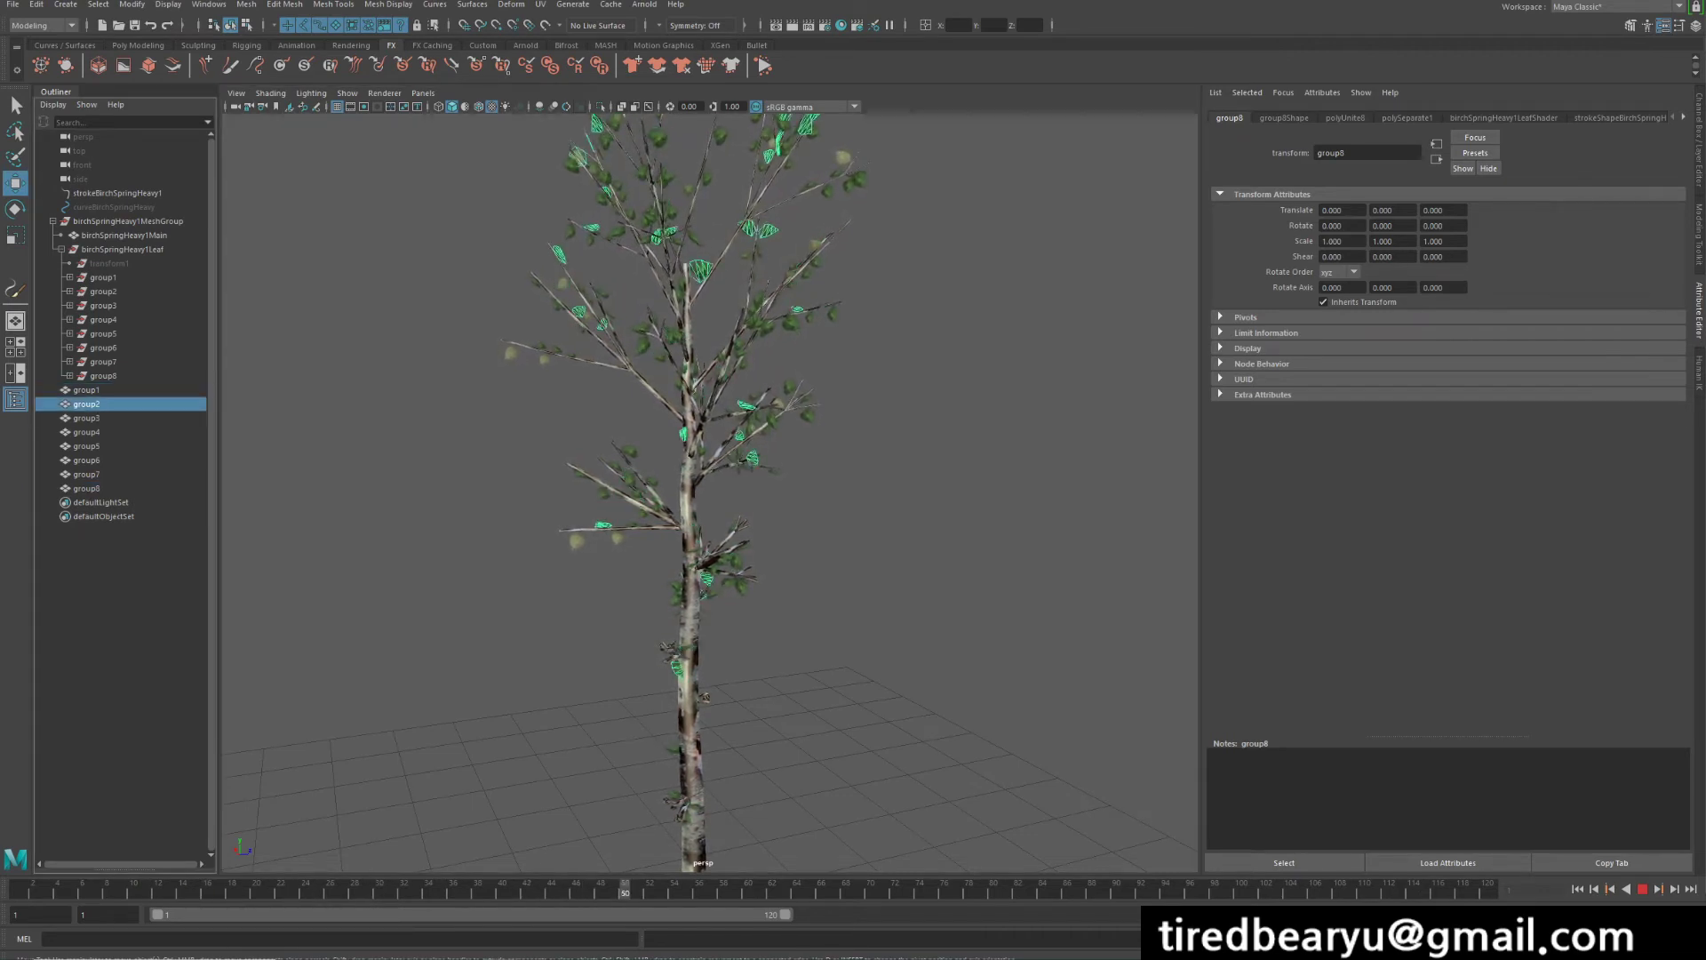
pyautogui.press('Down')
pyautogui.press('Down')
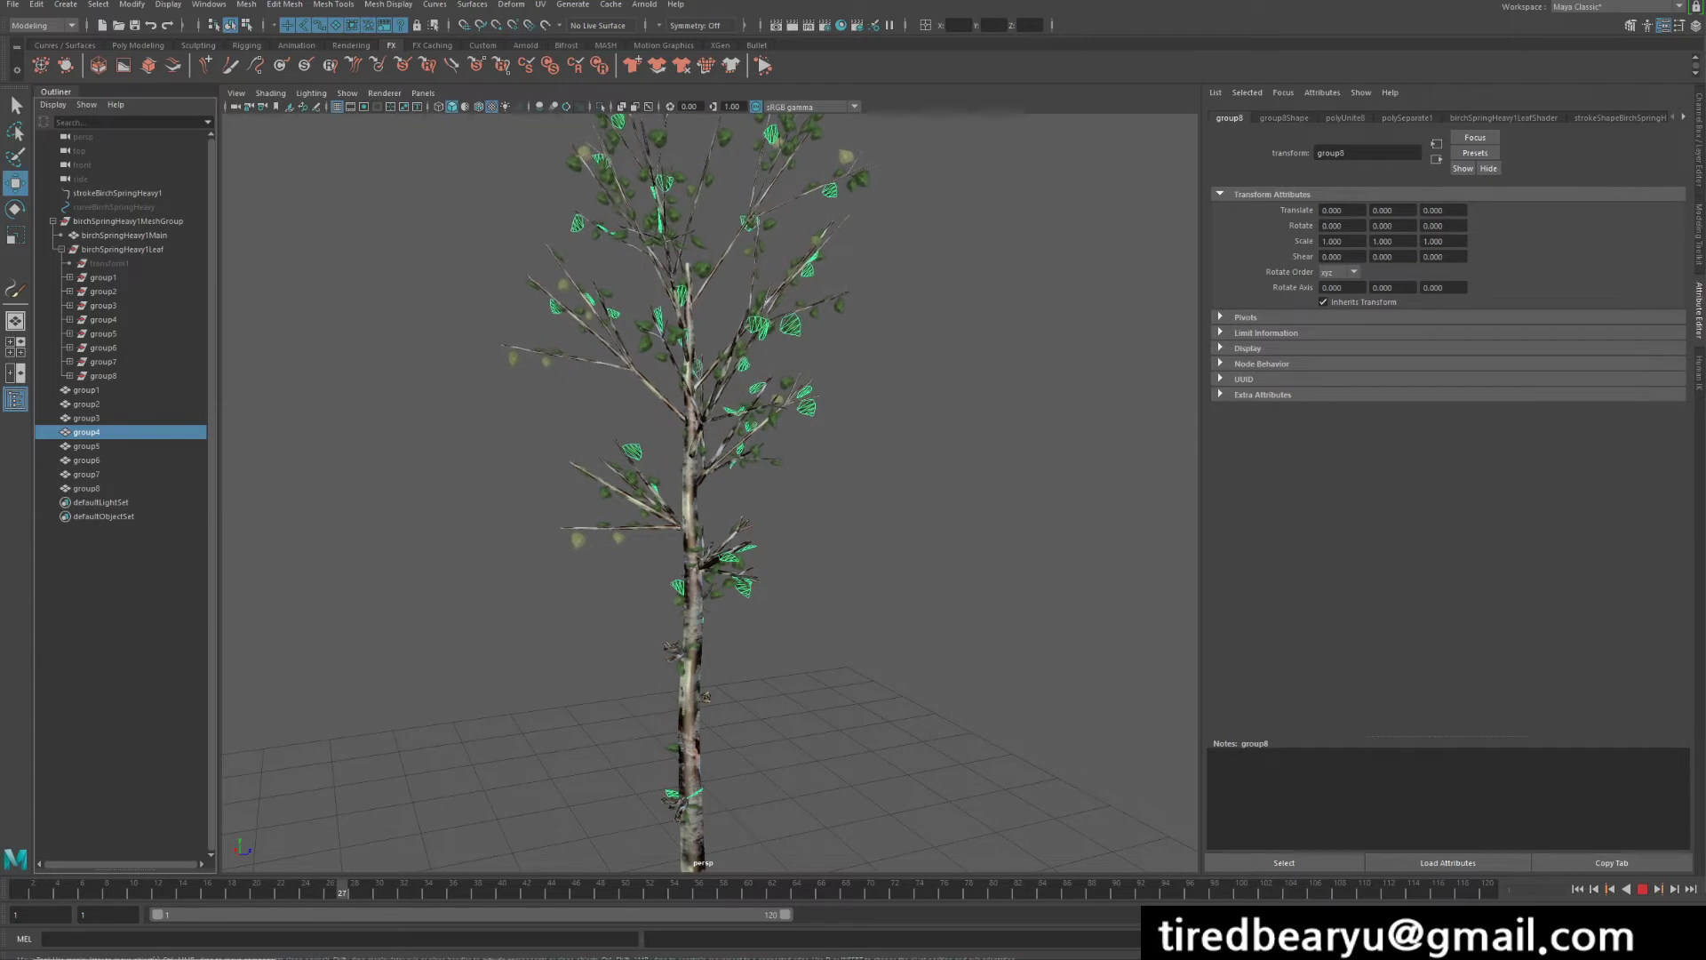
# - Stop playback at frame 52 and select all eight merged leaf meshes, group1–group8
pyautogui.click(1642, 888)
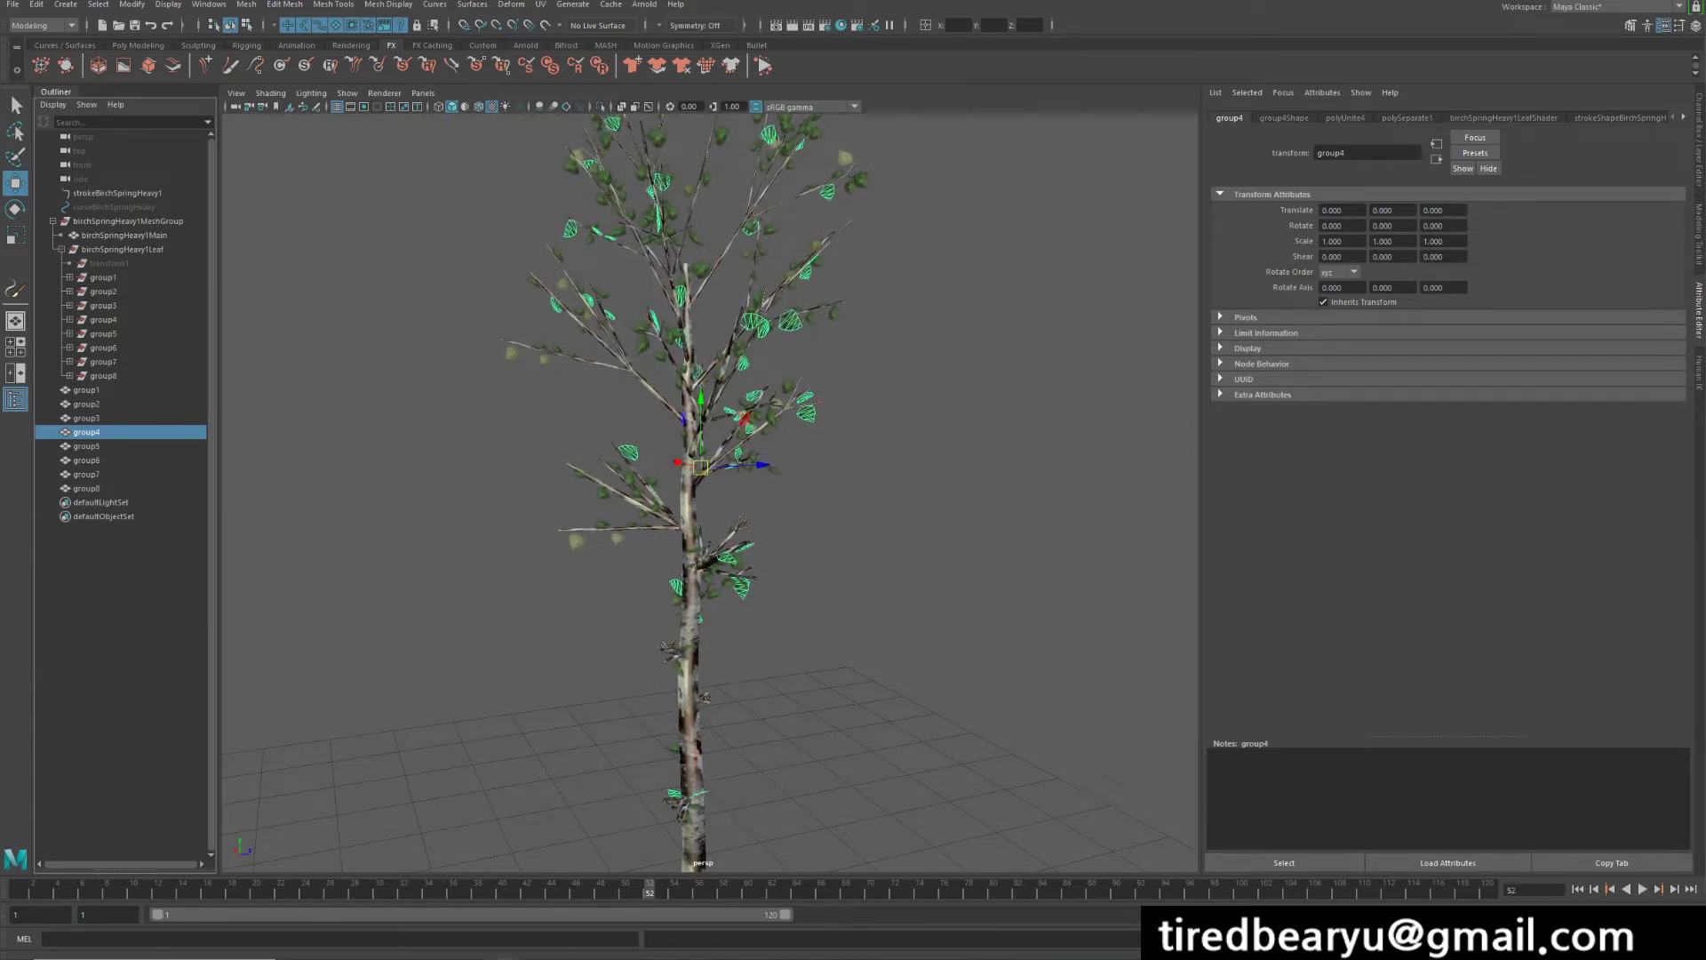
pyautogui.hotkey('ctrl', 'a')
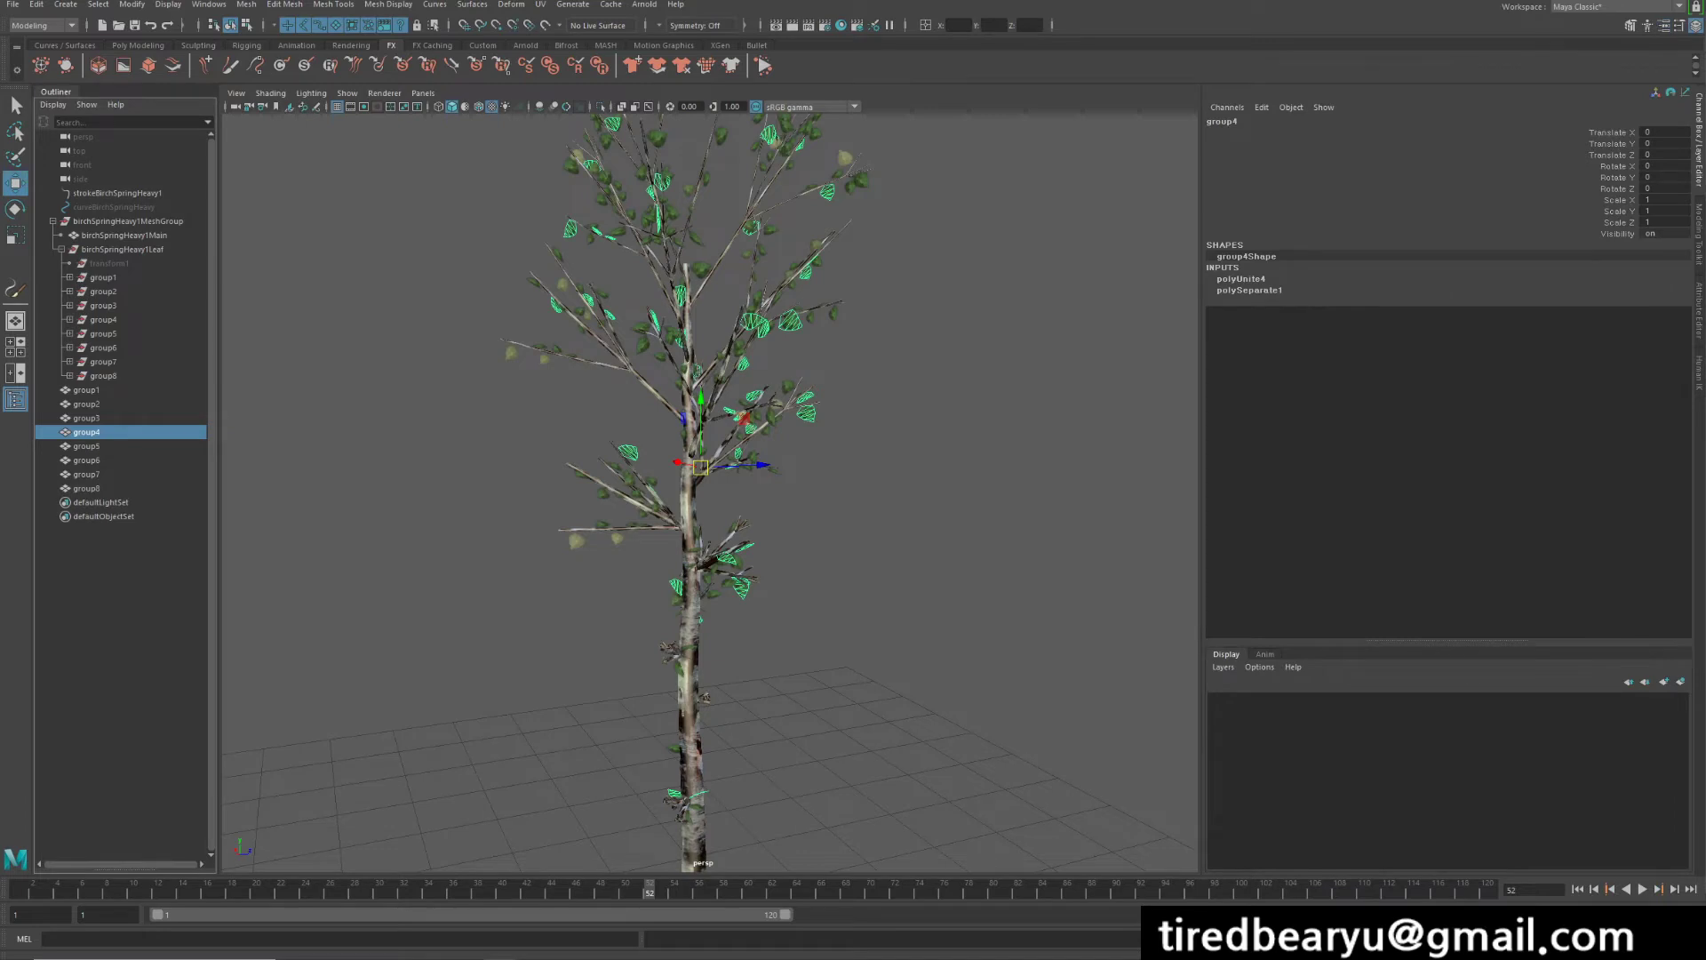
pyautogui.moveTo(86, 404)
pyautogui.mouseDown()
pyautogui.moveTo(86, 389)
pyautogui.moveTo(86, 488)
pyautogui.mouseUp()
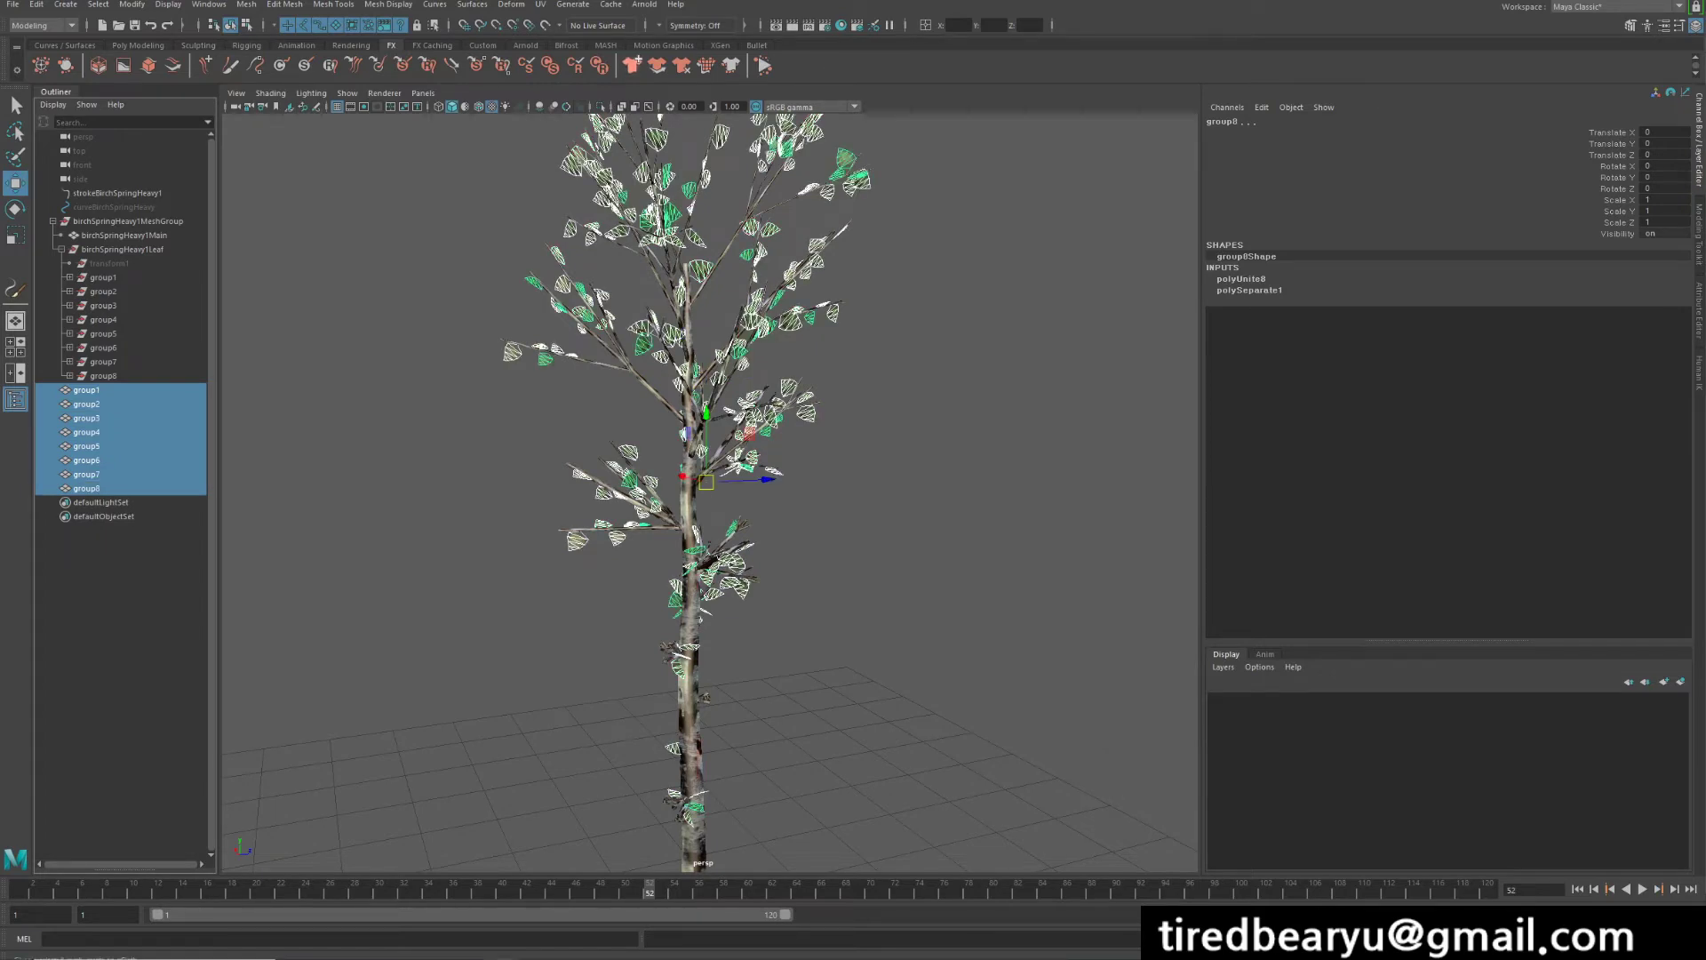
# - Switch to the FX menu set and create nCloth on the eight leaf meshes
pyautogui.click(43, 24)
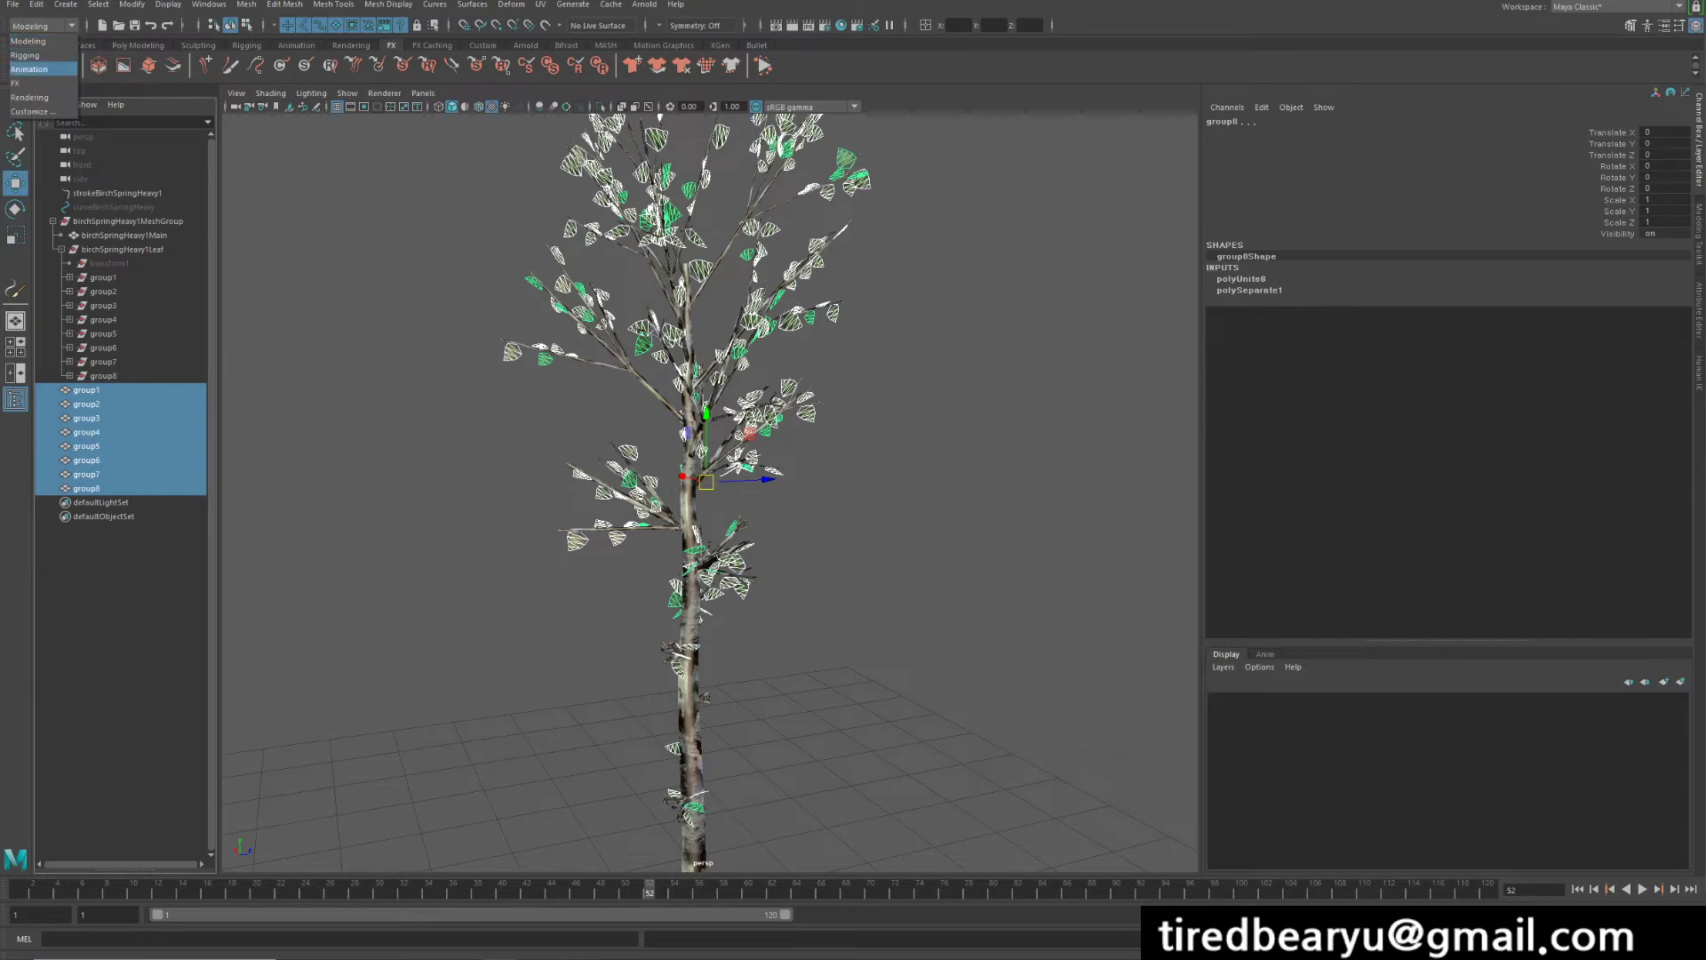
pyautogui.click(43, 25)
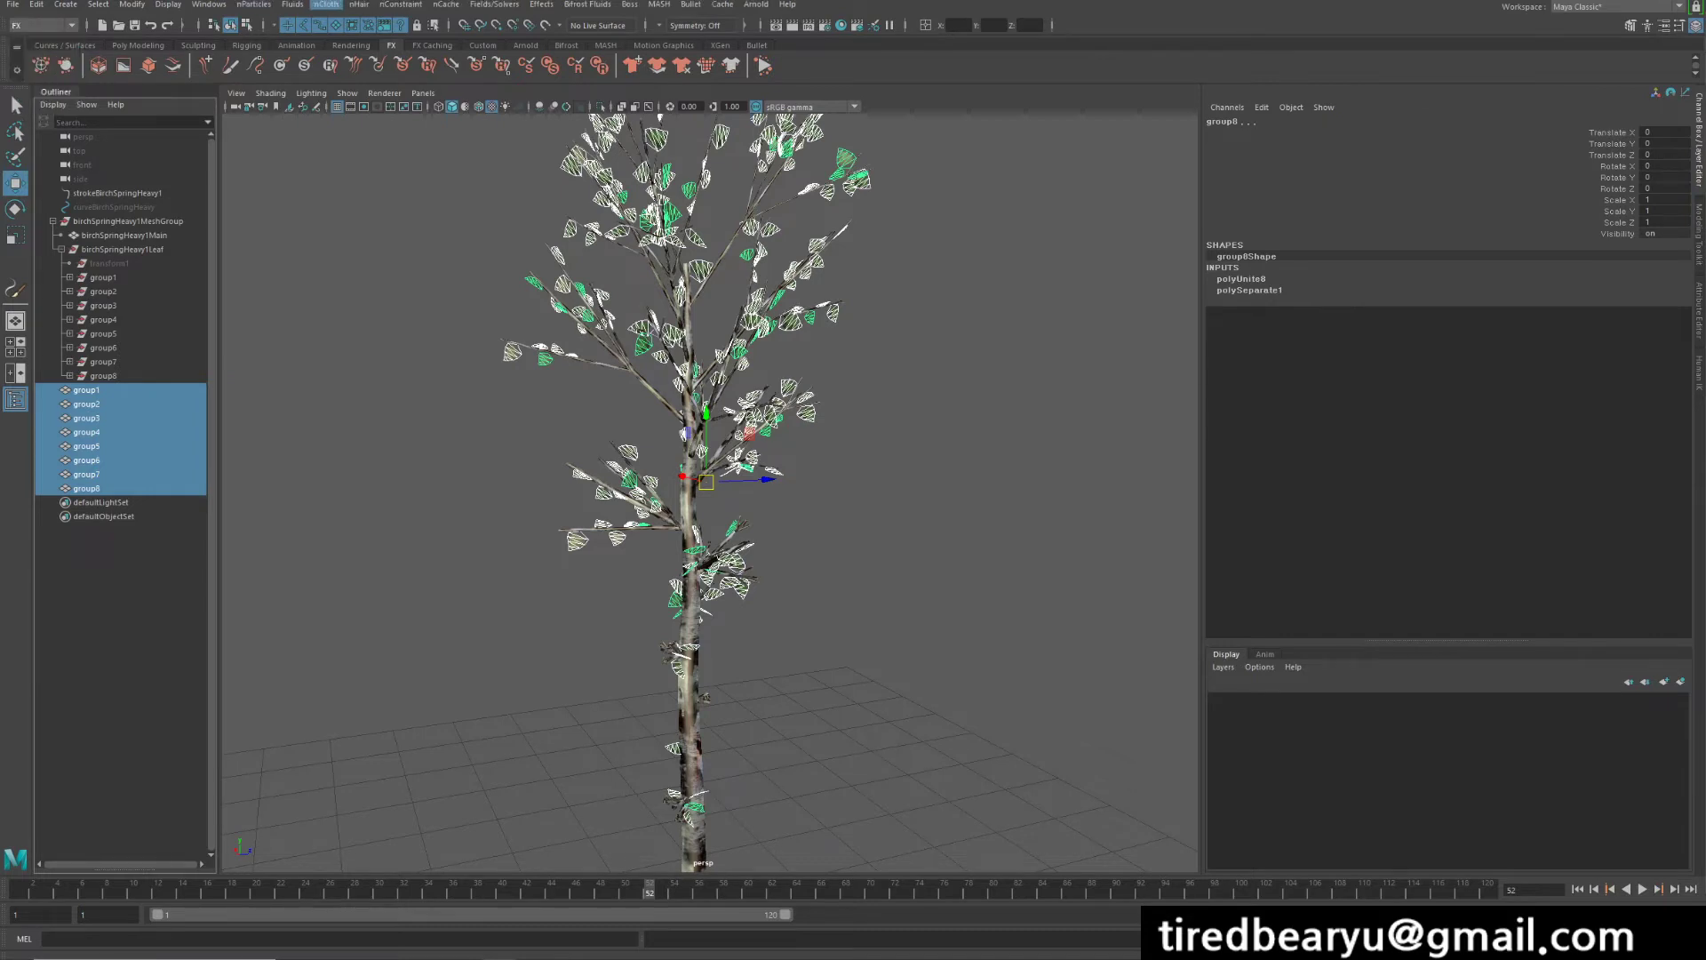
pyautogui.click(326, 4)
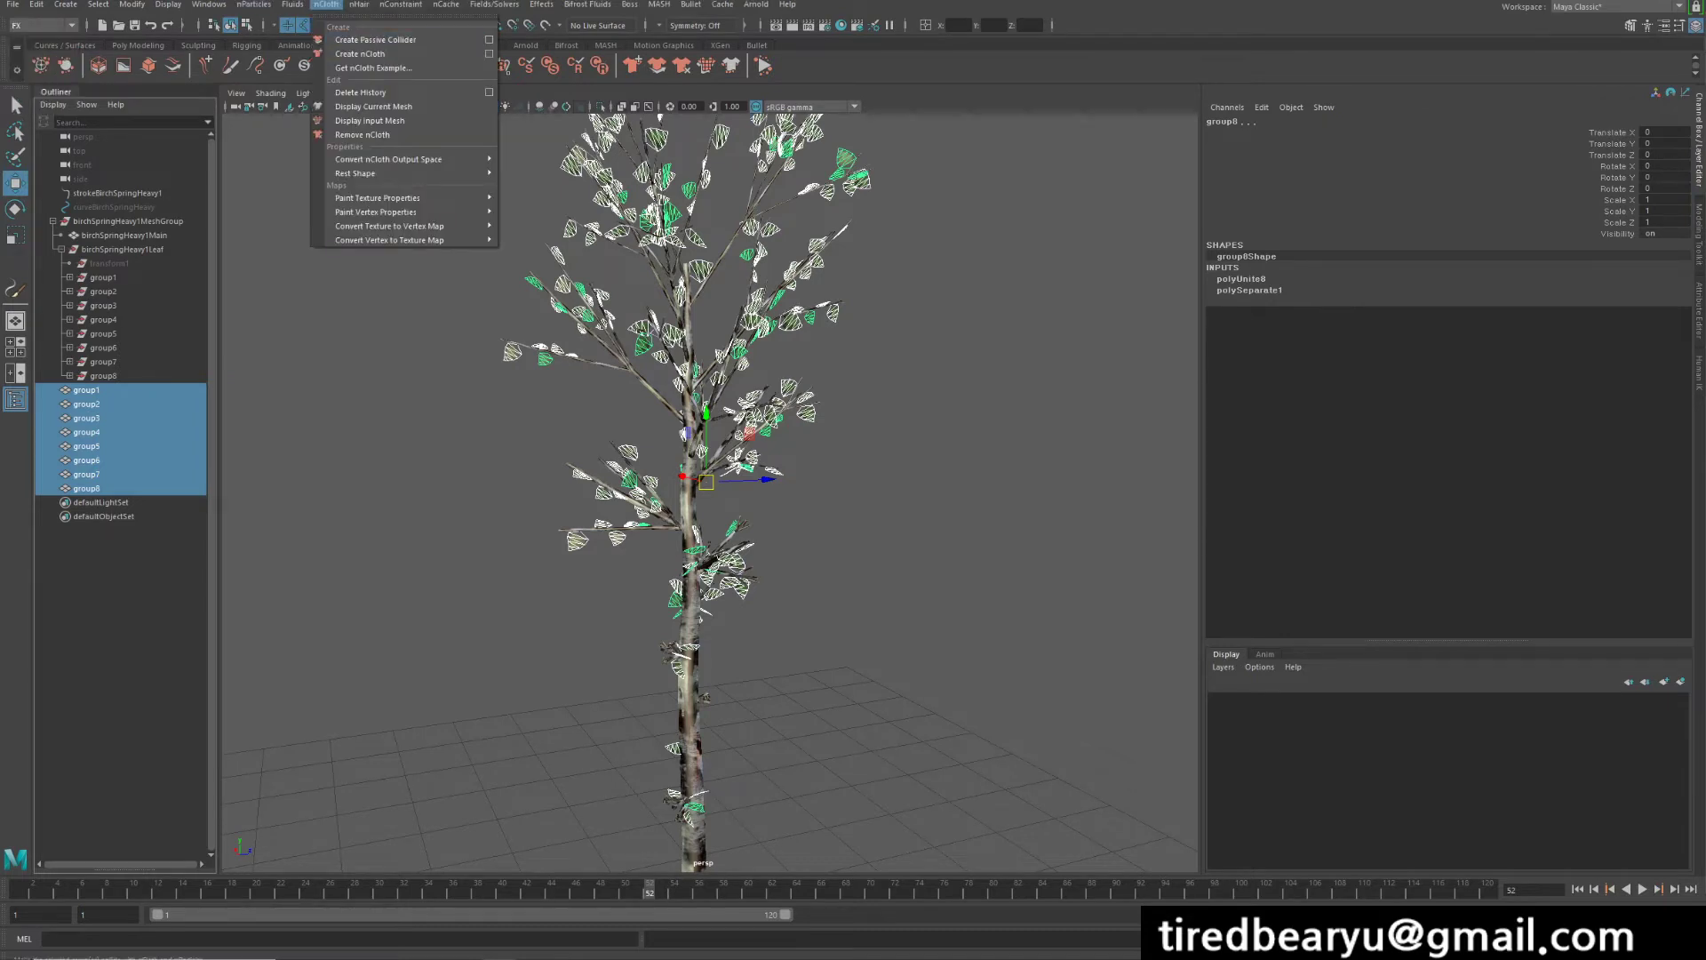
pyautogui.click(360, 54)
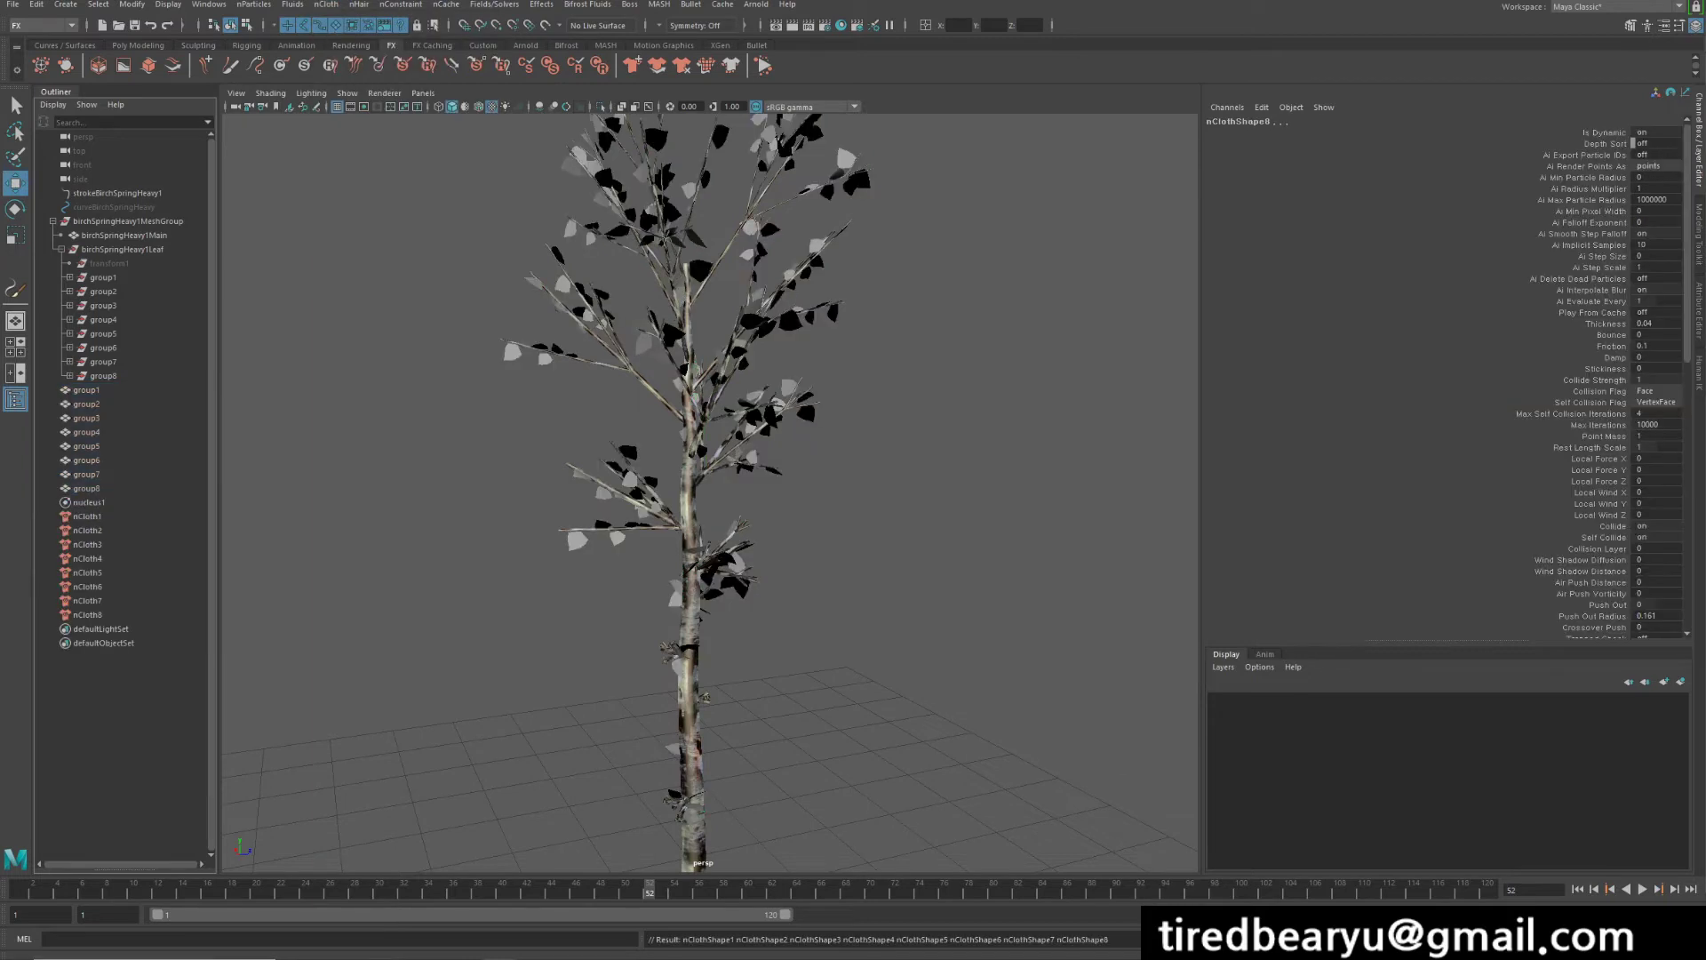
# - Inspect nCloth5, nCloth1 and nCloth2 individually, then frame the tree closer
pyautogui.click(87, 517)
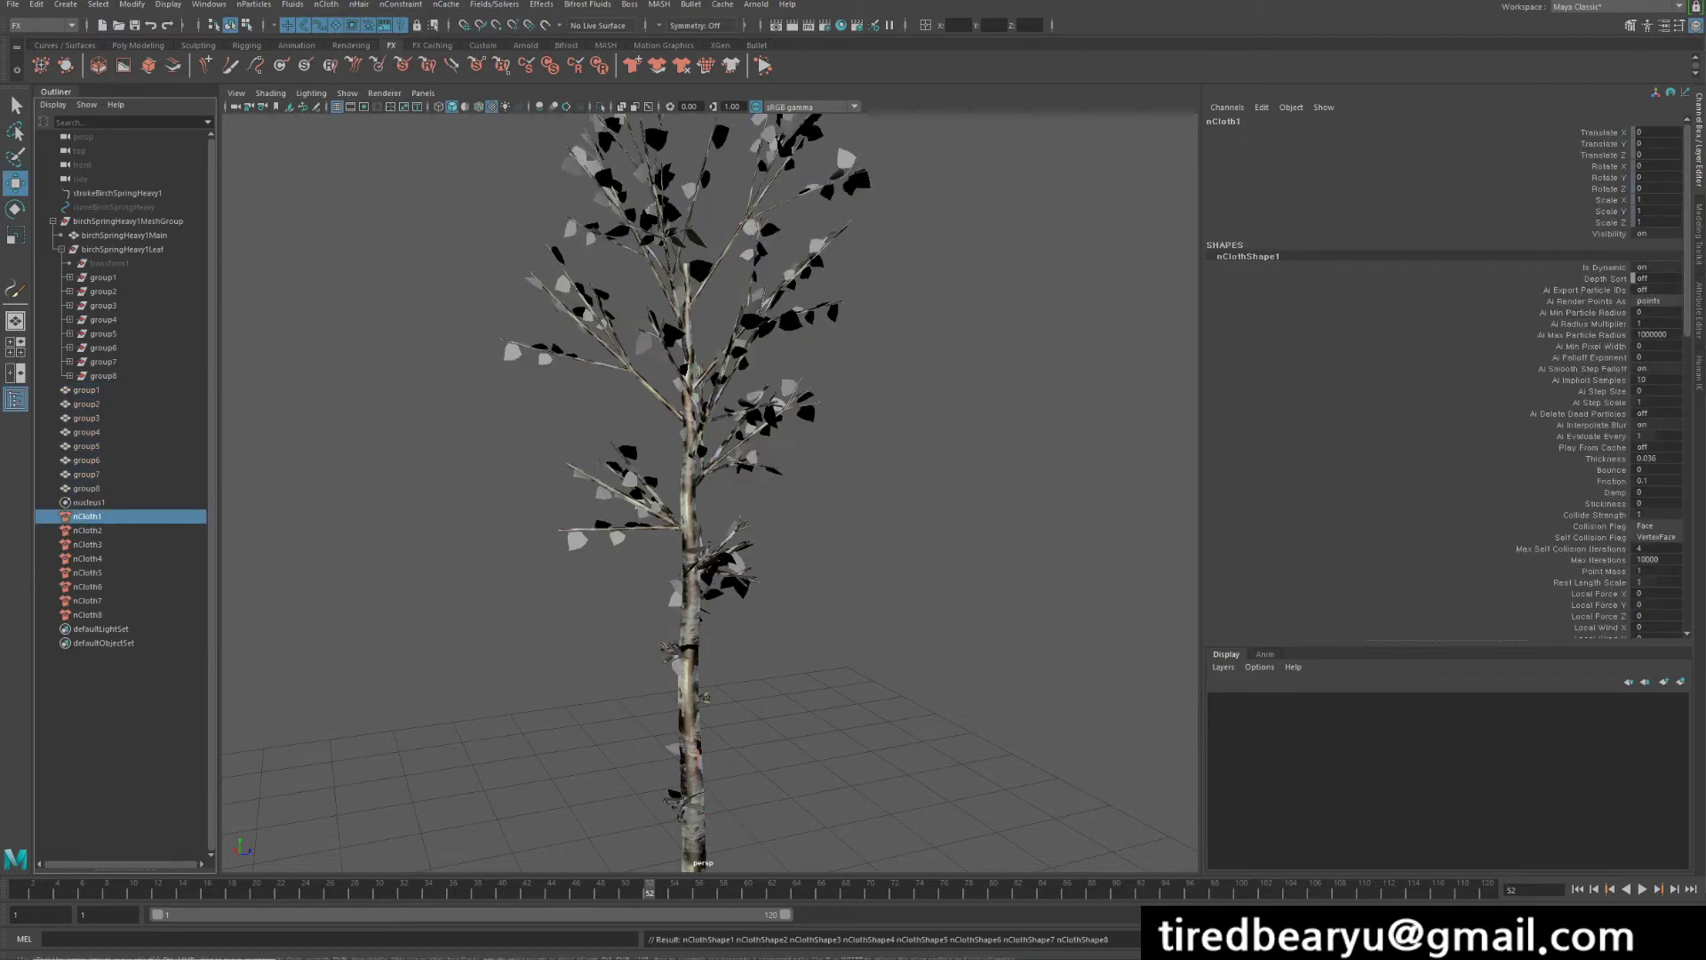
pyautogui.click(87, 390)
pyautogui.moveTo(87, 517); pyautogui.dragTo(87, 615)
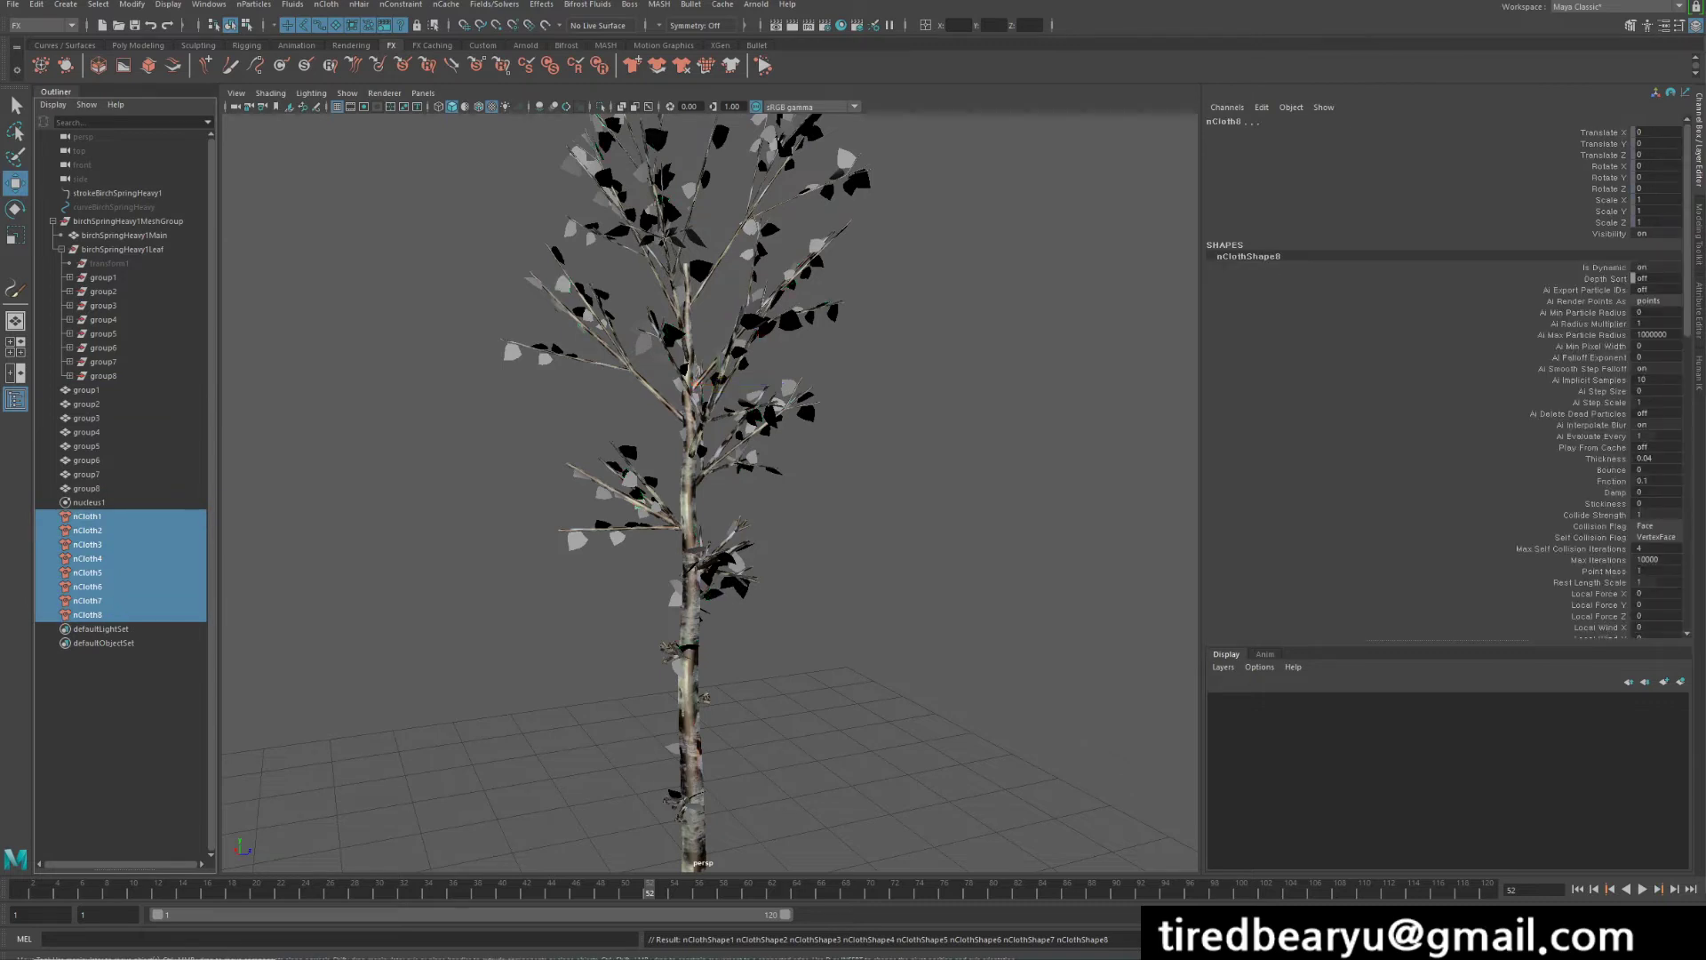
pyautogui.click(87, 516)
pyautogui.click(88, 545)
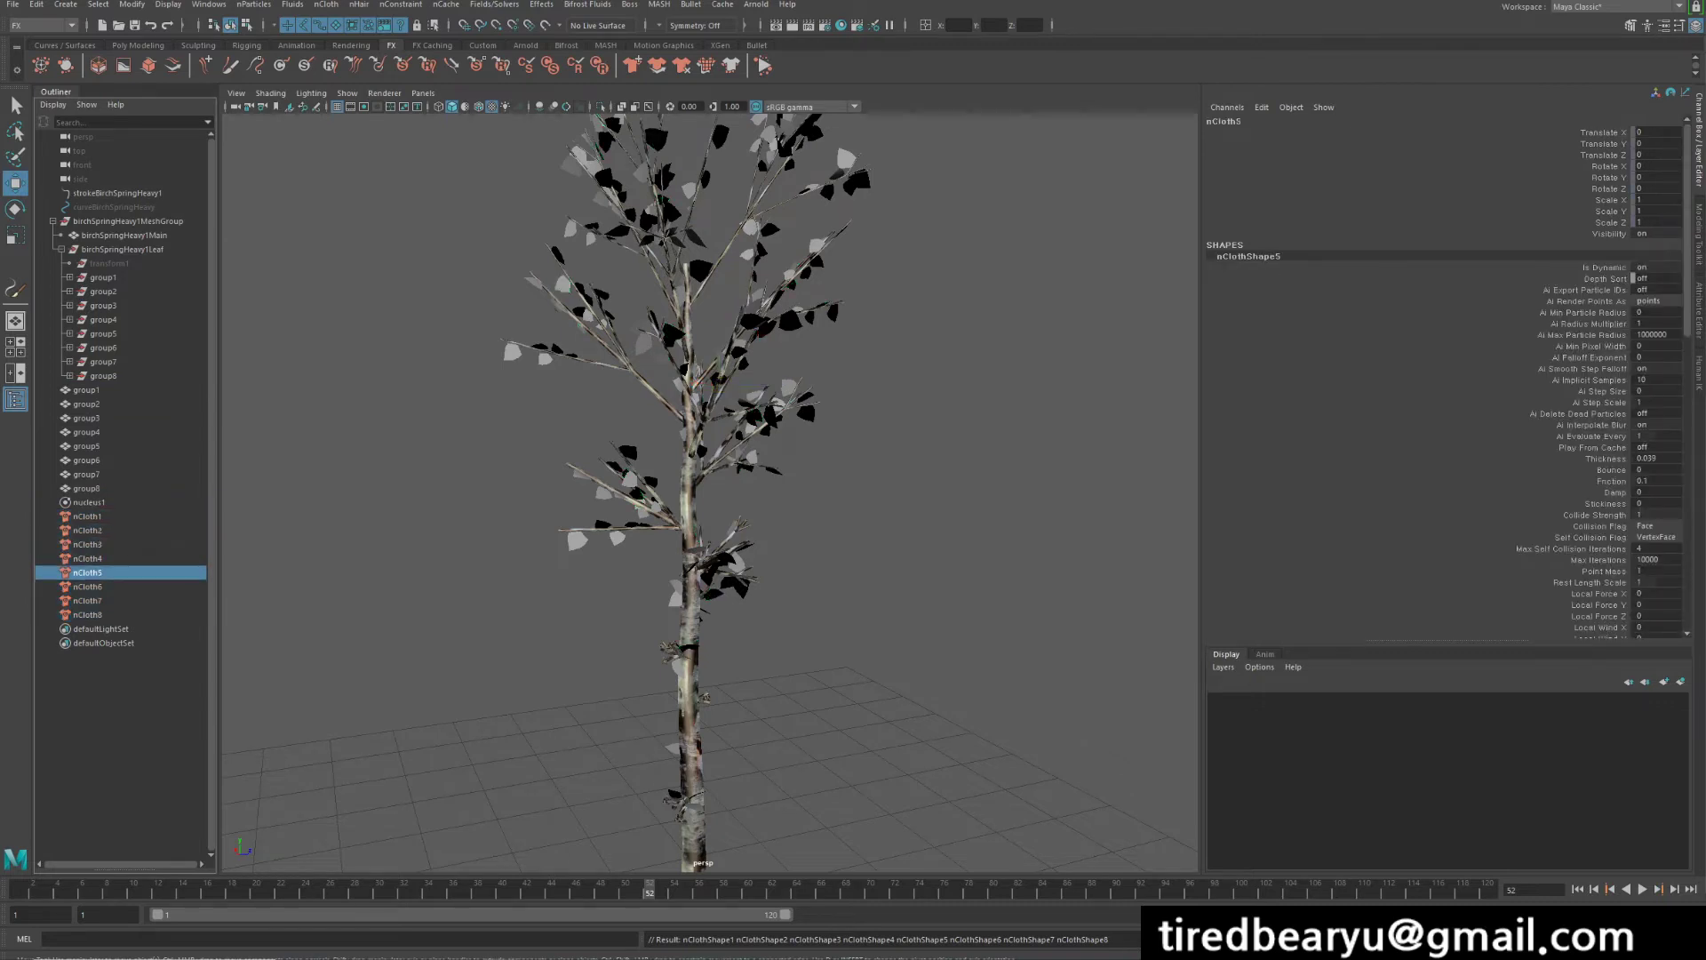
pyautogui.click(87, 517)
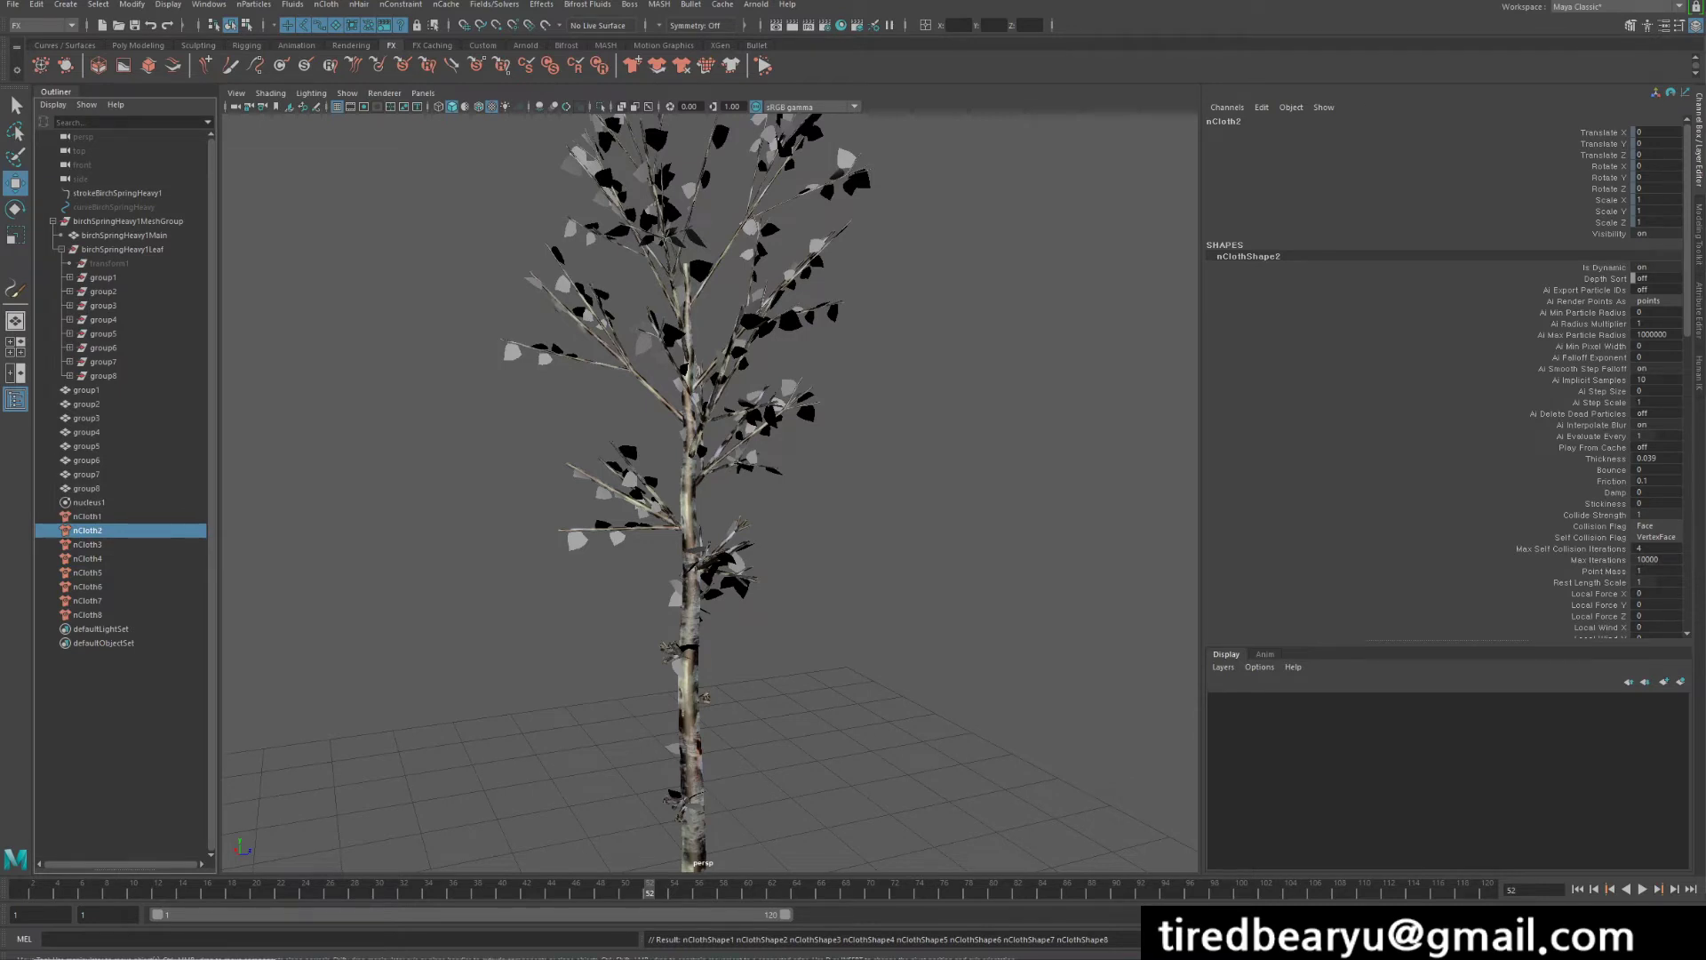
pyautogui.press('f')
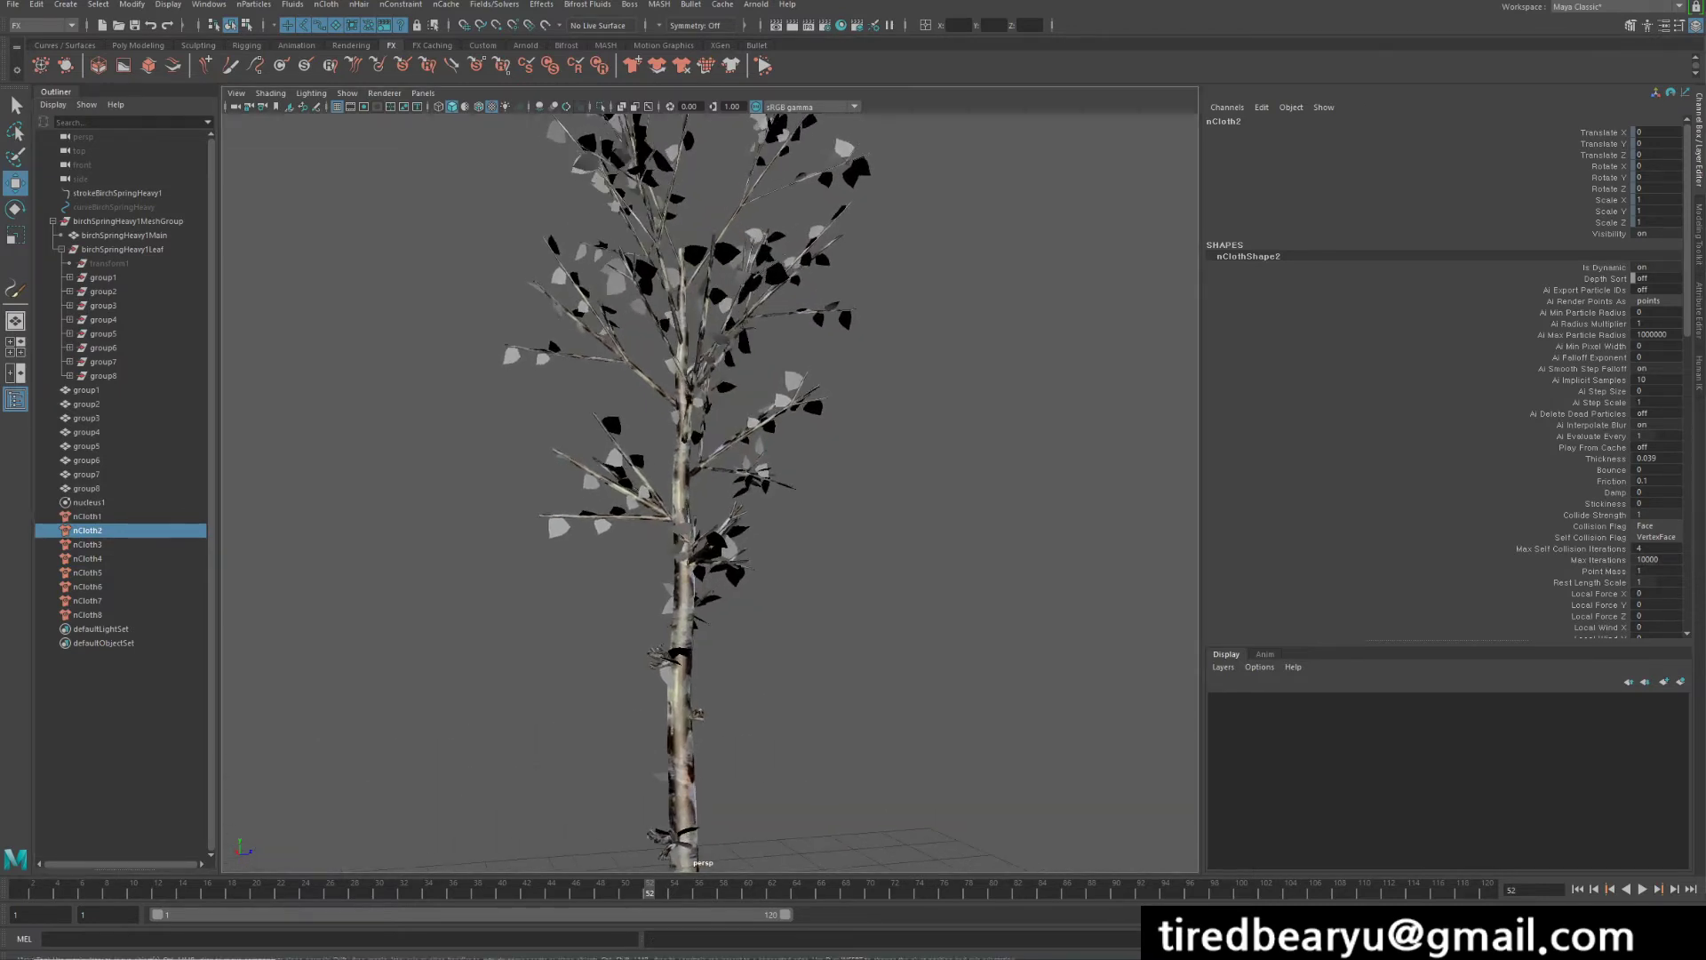
# - Play the leaf simulation from the start, then stop and rewind to frame 1
pyautogui.hotkey('alt', 'shift', 'v')
pyautogui.hotkey('alt', 'v')
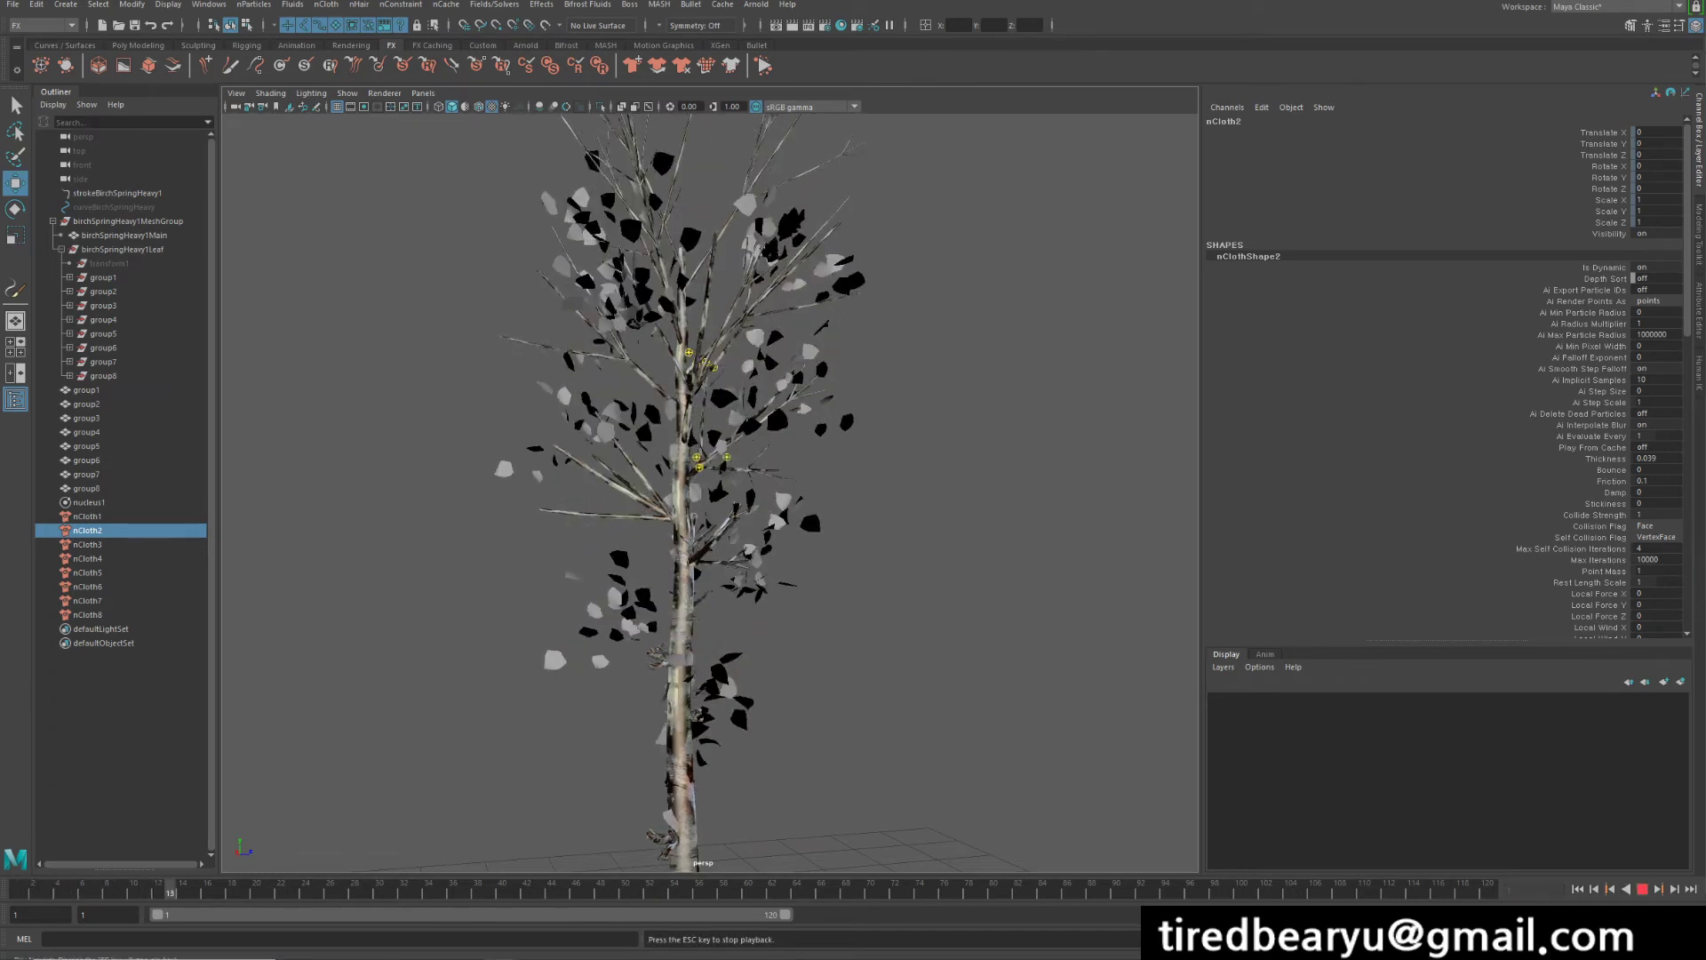
pyautogui.press('Escape')
pyautogui.hotkey('alt', 'shift', 'v')
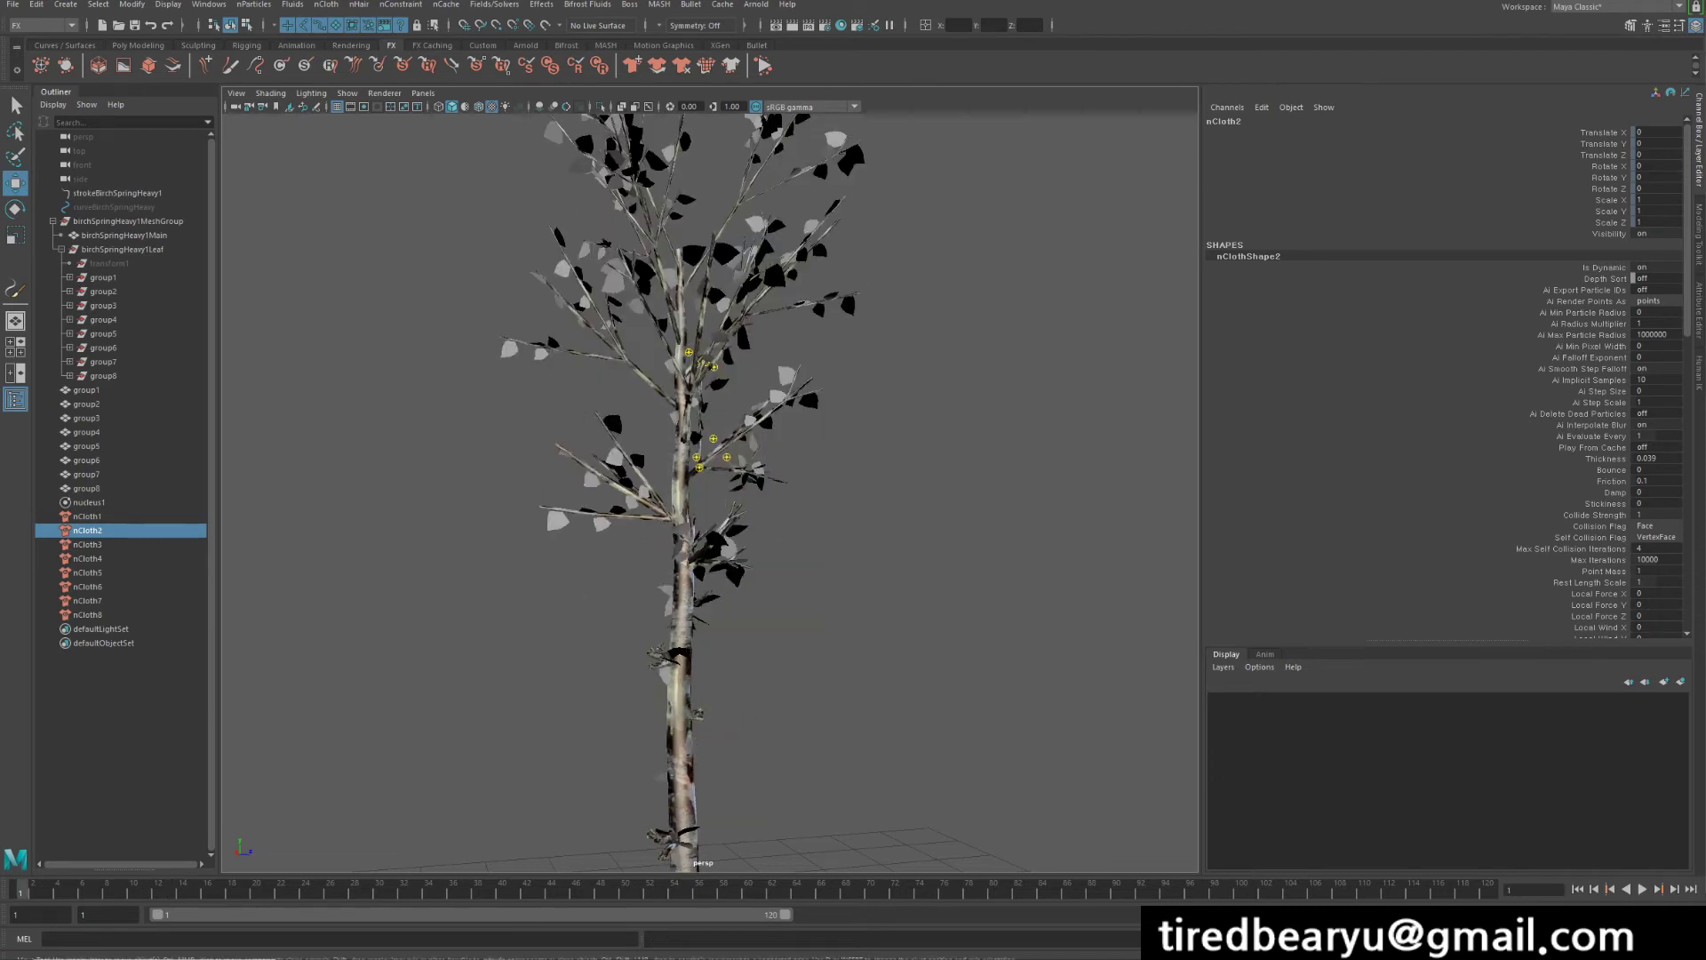
# - Select nCloth1–nCloth8 and scroll through their shared cloth attributes in the Channel Box
pyautogui.moveTo(87, 516); pyautogui.dragTo(87, 615)
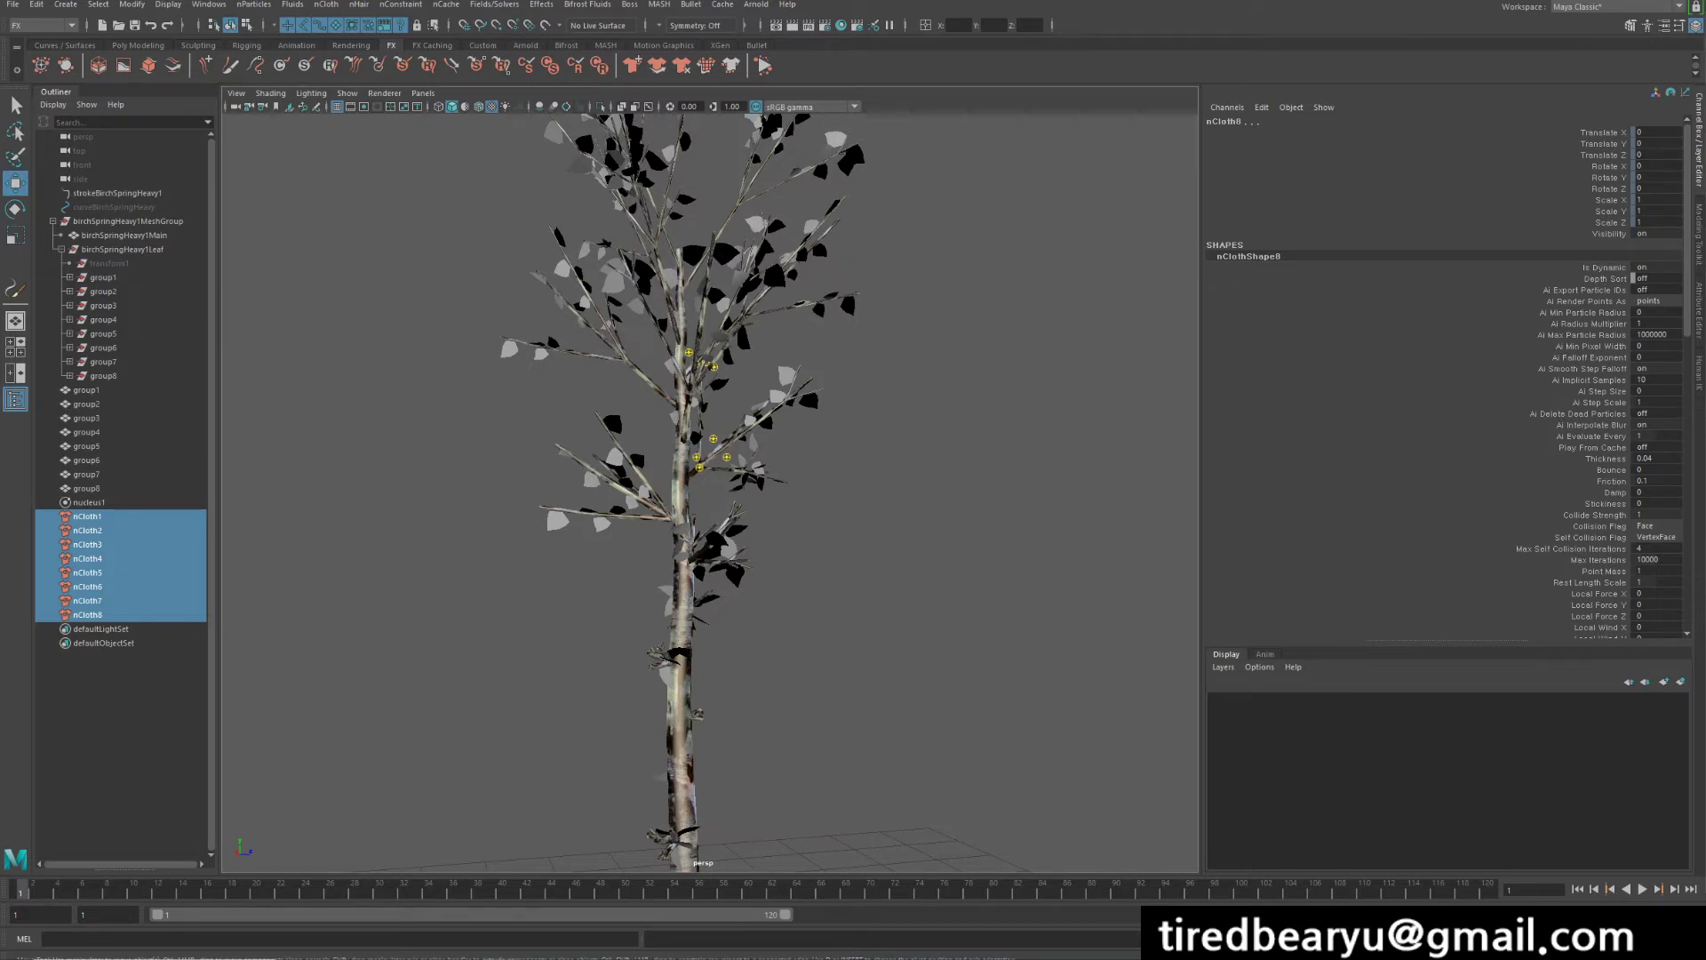
pyautogui.scroll(-5, 1445, 374)
pyautogui.scroll(-3, 1445, 373)
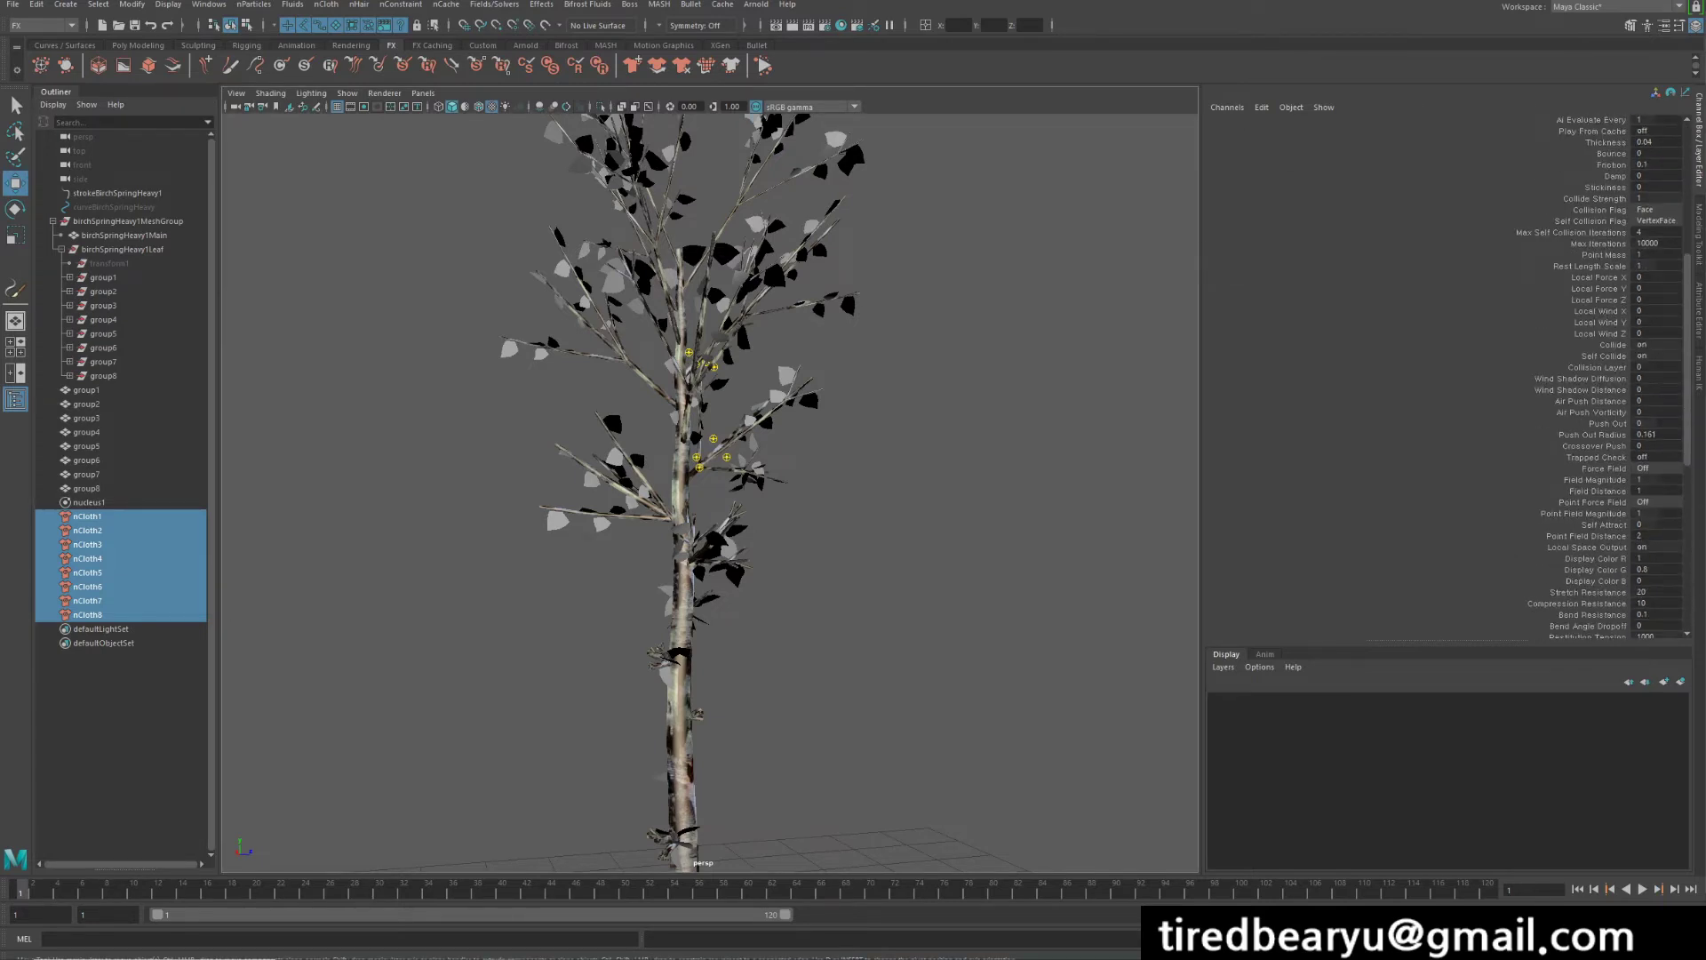
pyautogui.scroll(-4, 1444, 373)
pyautogui.scroll(-3, 1444, 373)
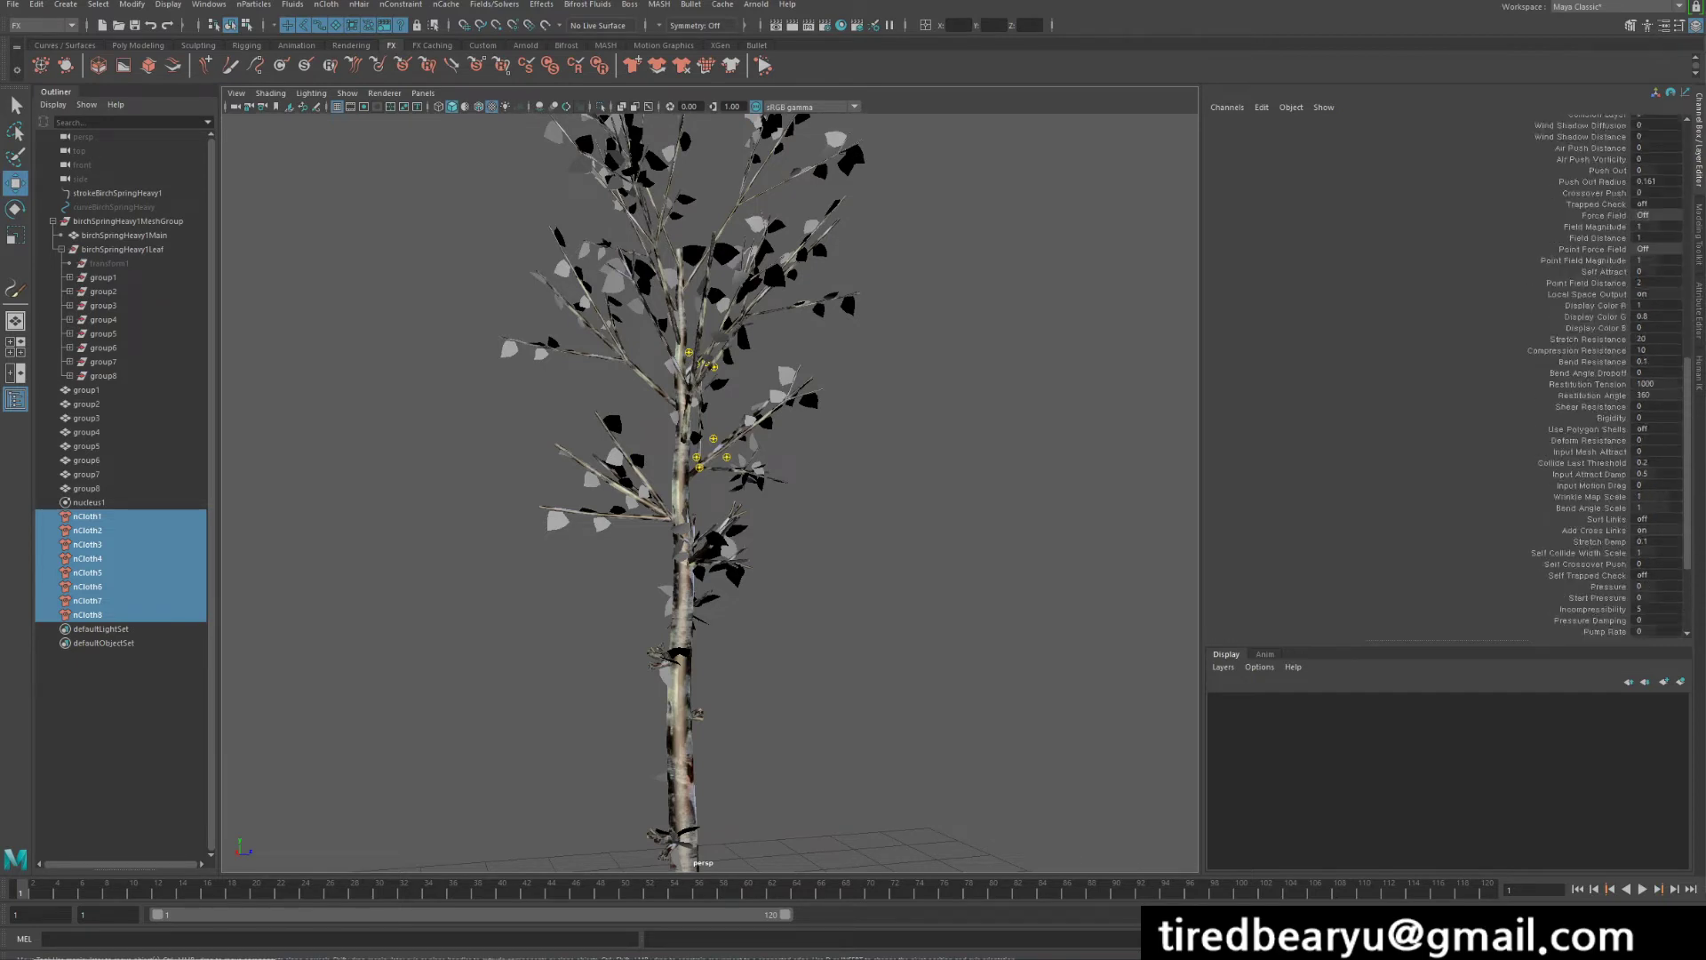
pyautogui.scroll(3, 1578, 373)
pyautogui.scroll(2, 1577, 373)
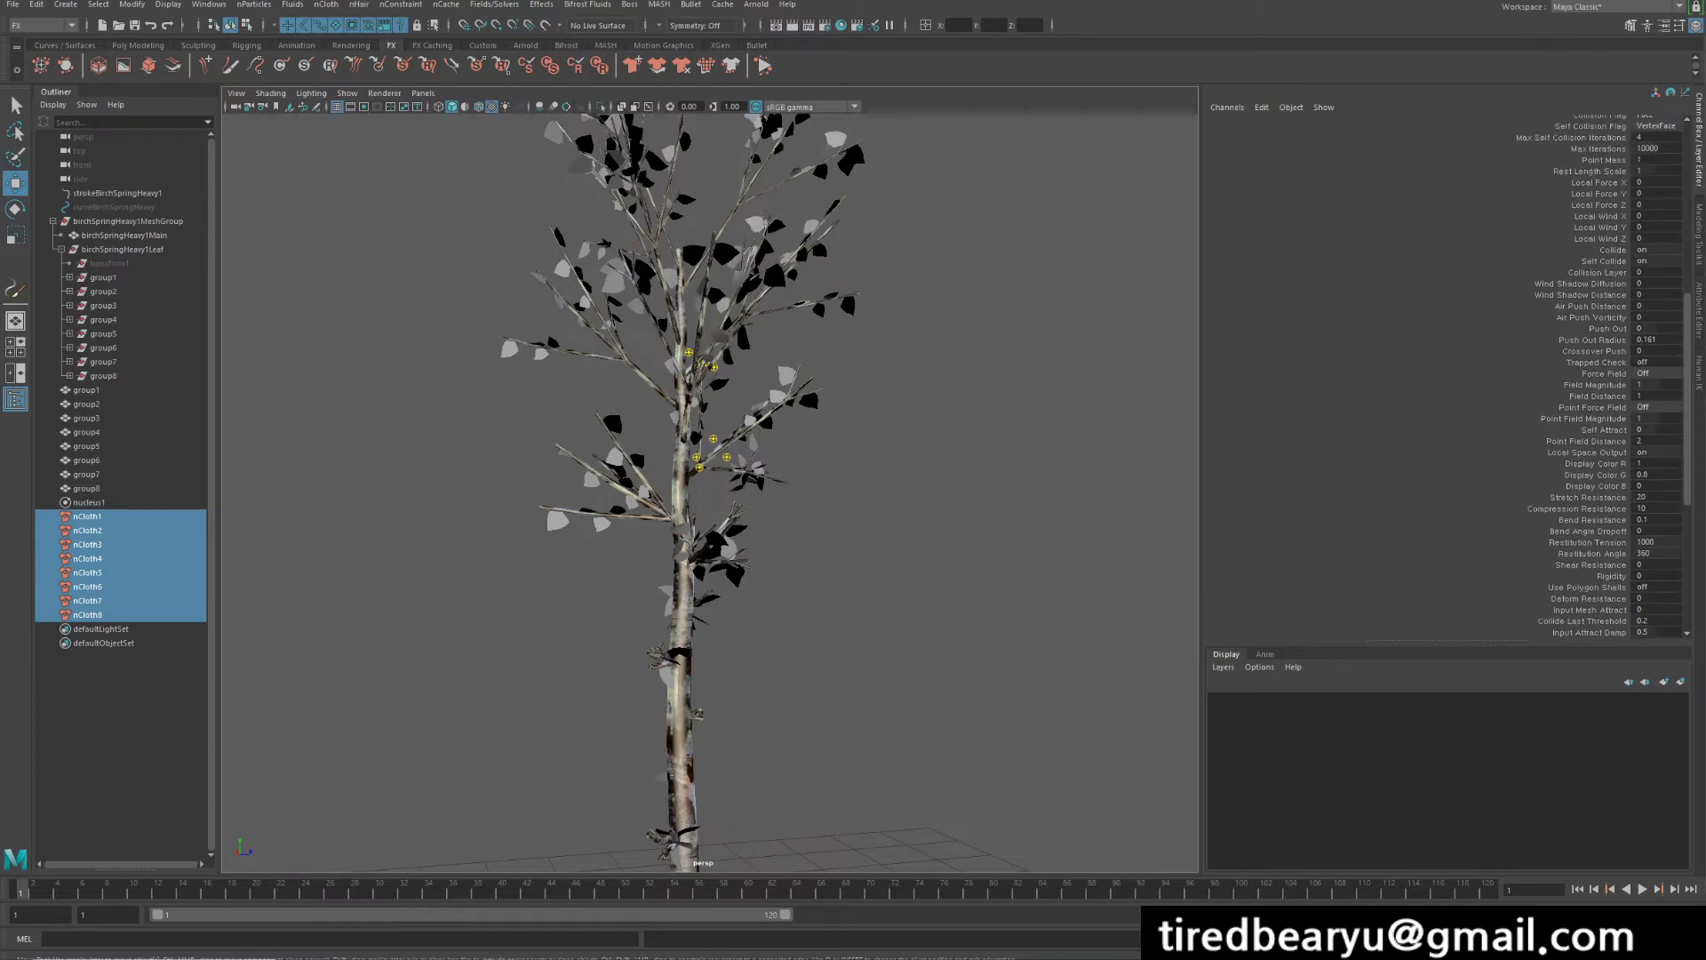
pyautogui.scroll(2, 1600, 373)
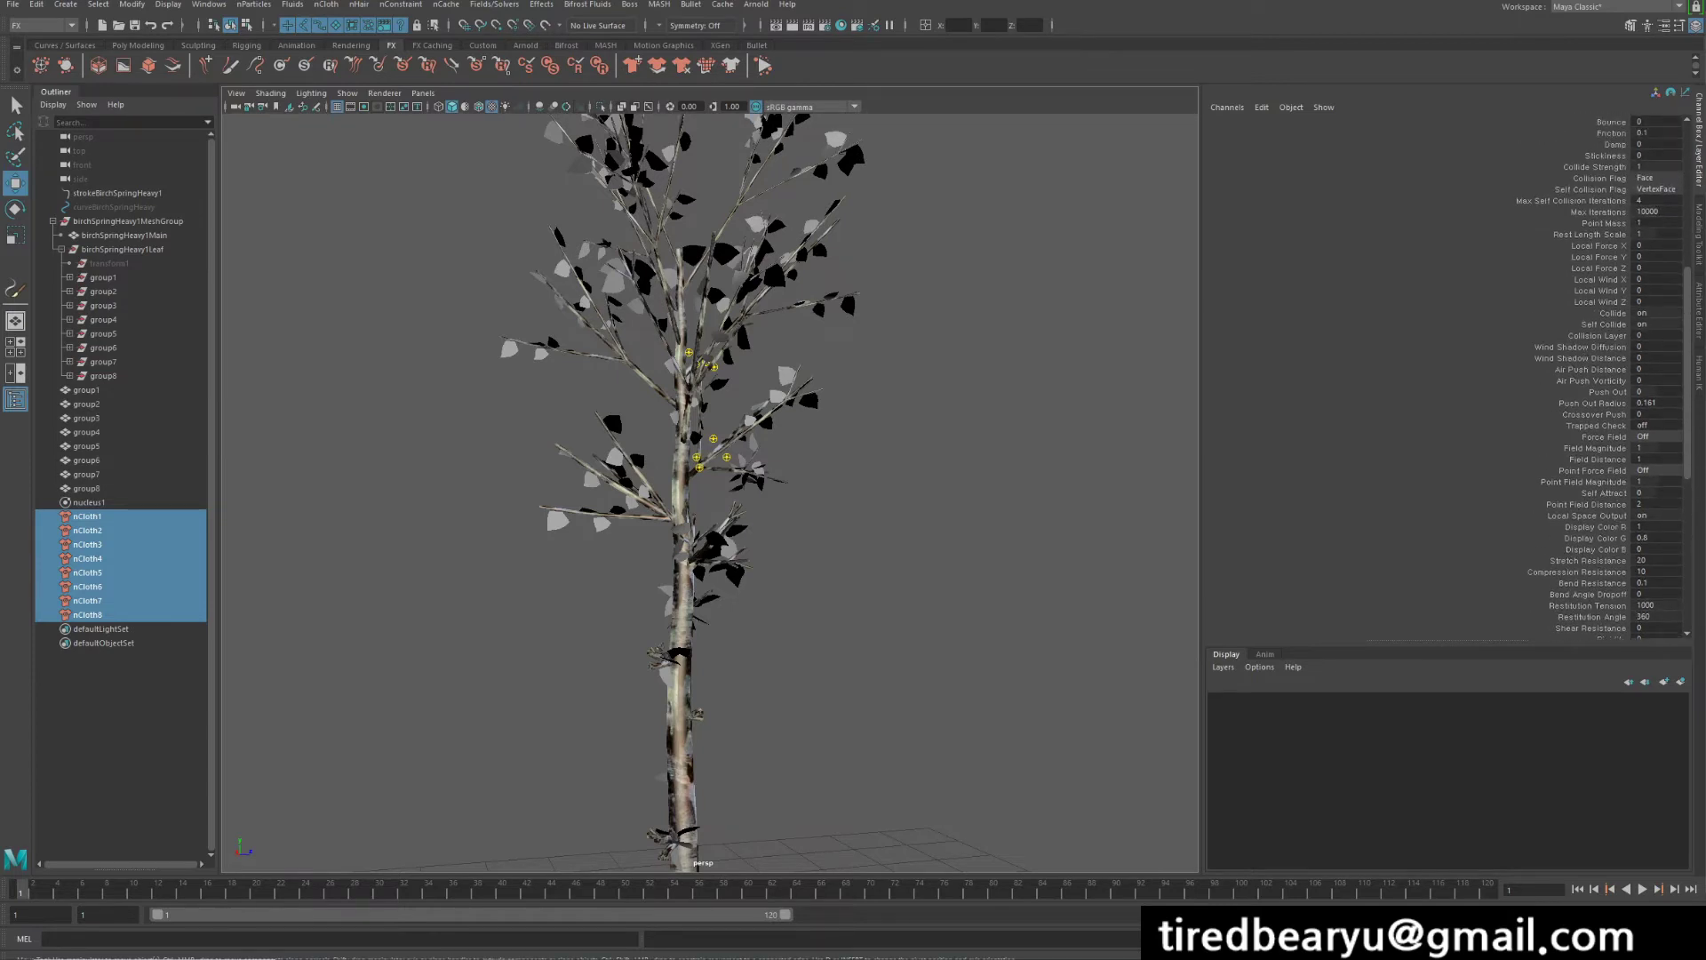
# - Select nCloth1 and set Input Mesh Attract to 1 under Dynamic Properties
pyautogui.click(87, 517)
pyautogui.hotkey('ctrl', 'a')
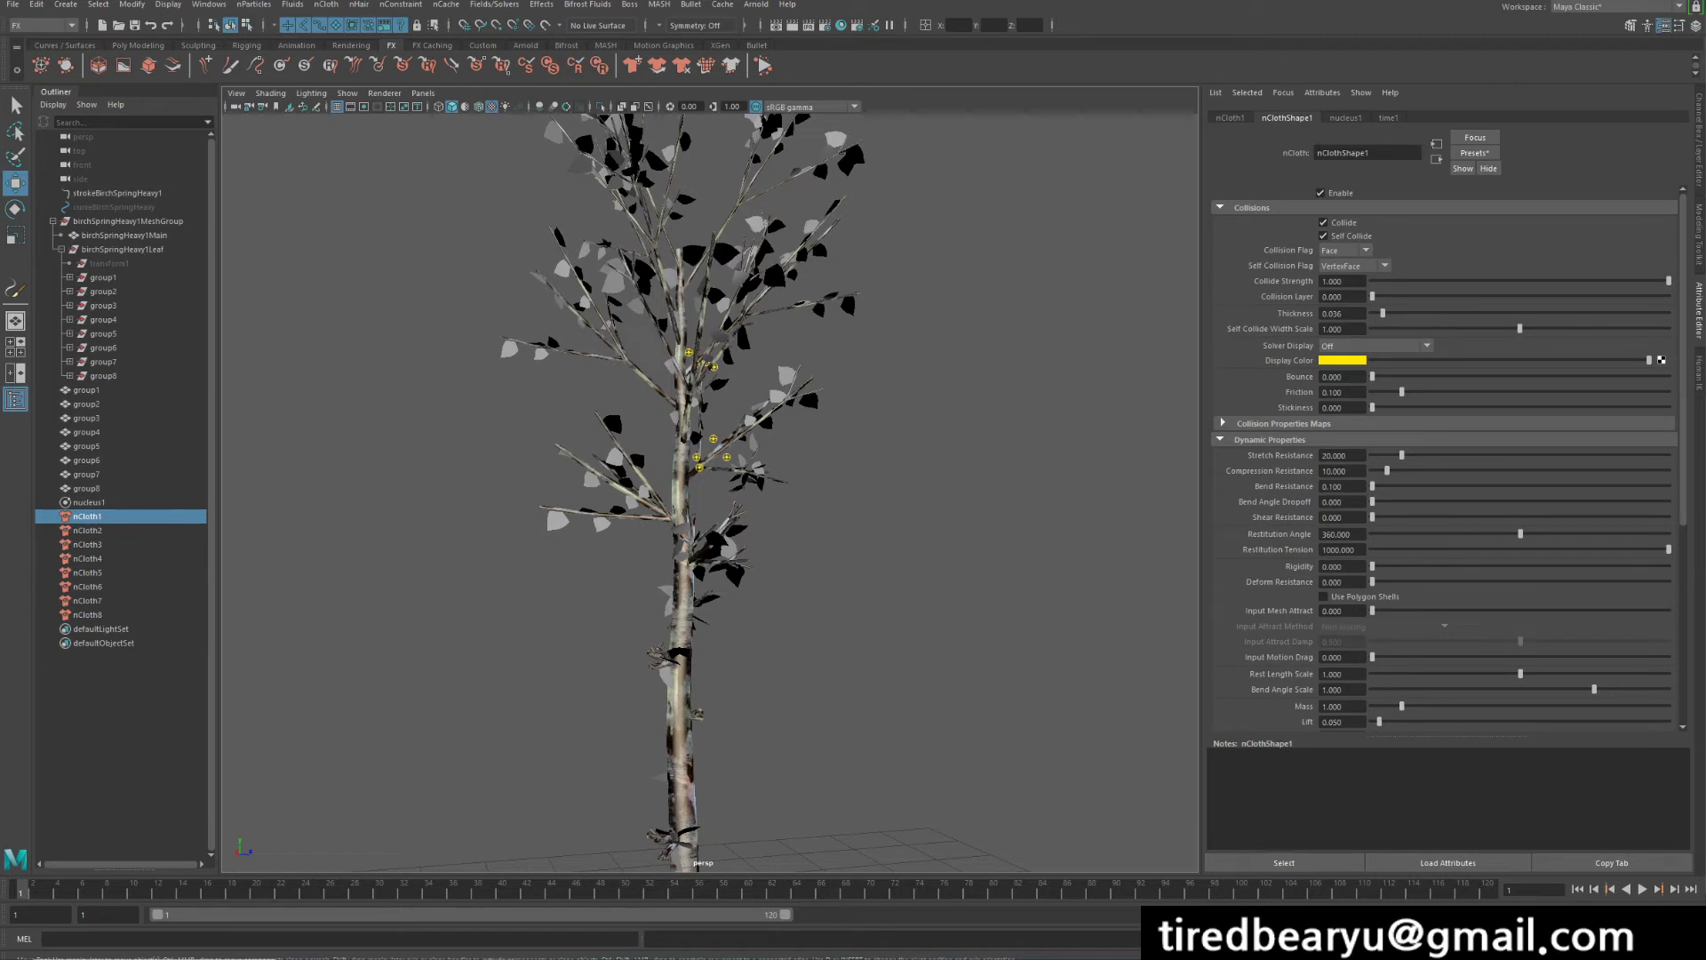
pyautogui.click(1270, 439)
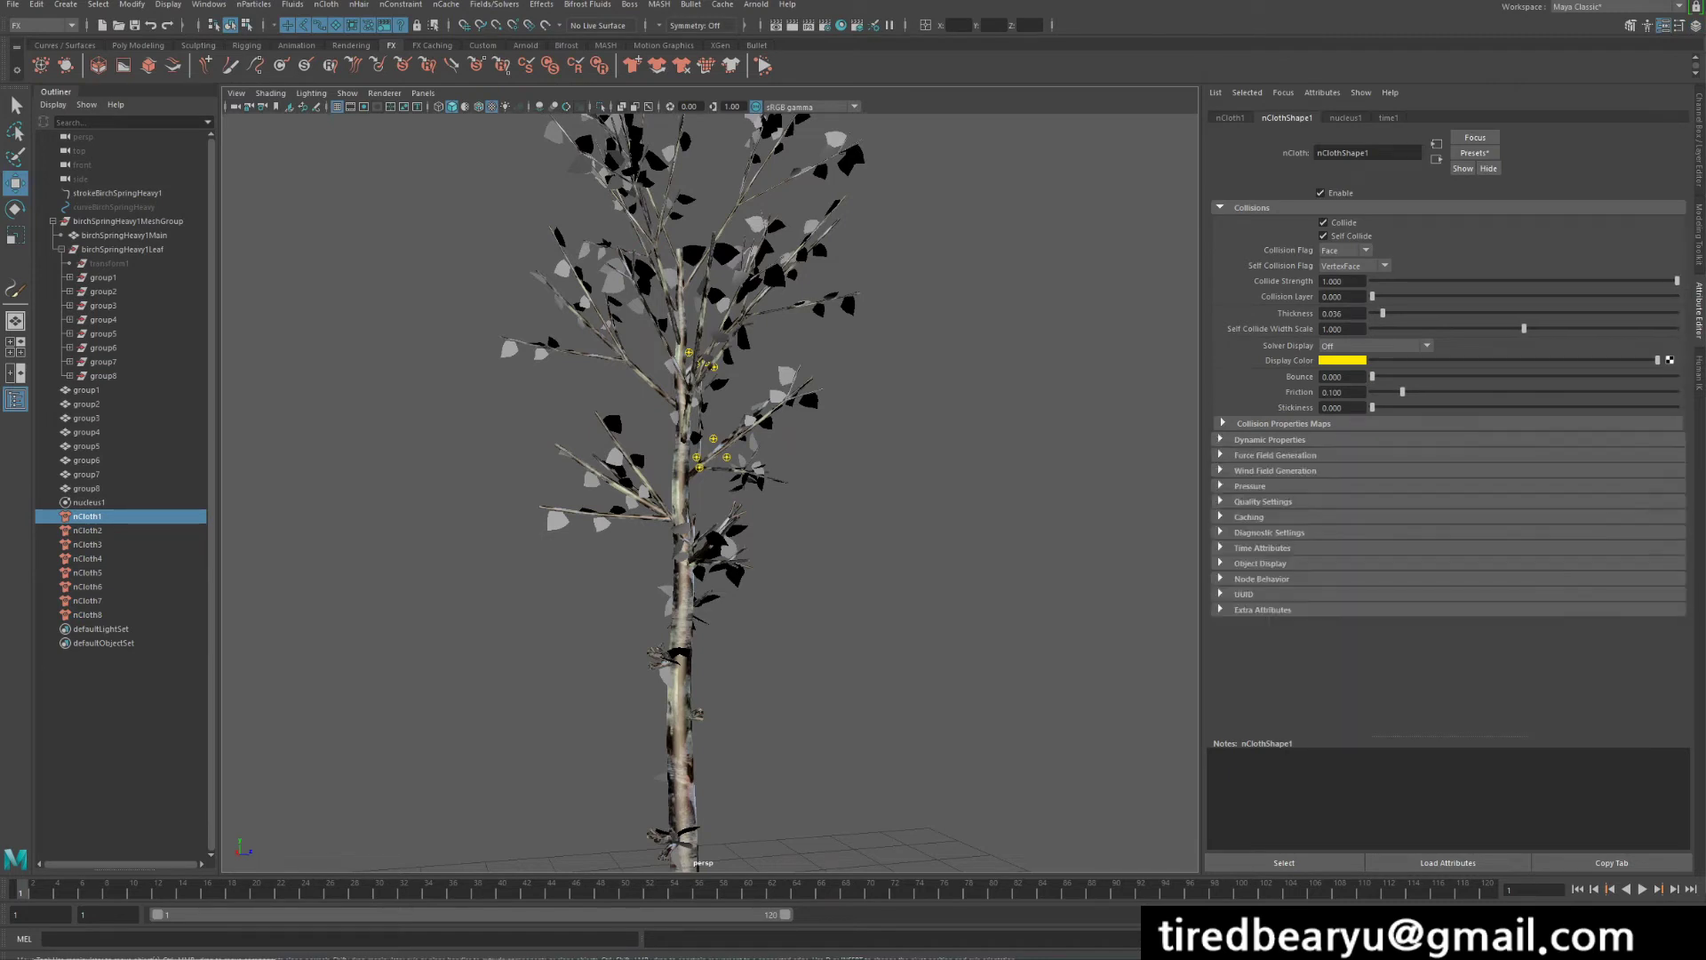
pyautogui.click(1270, 439)
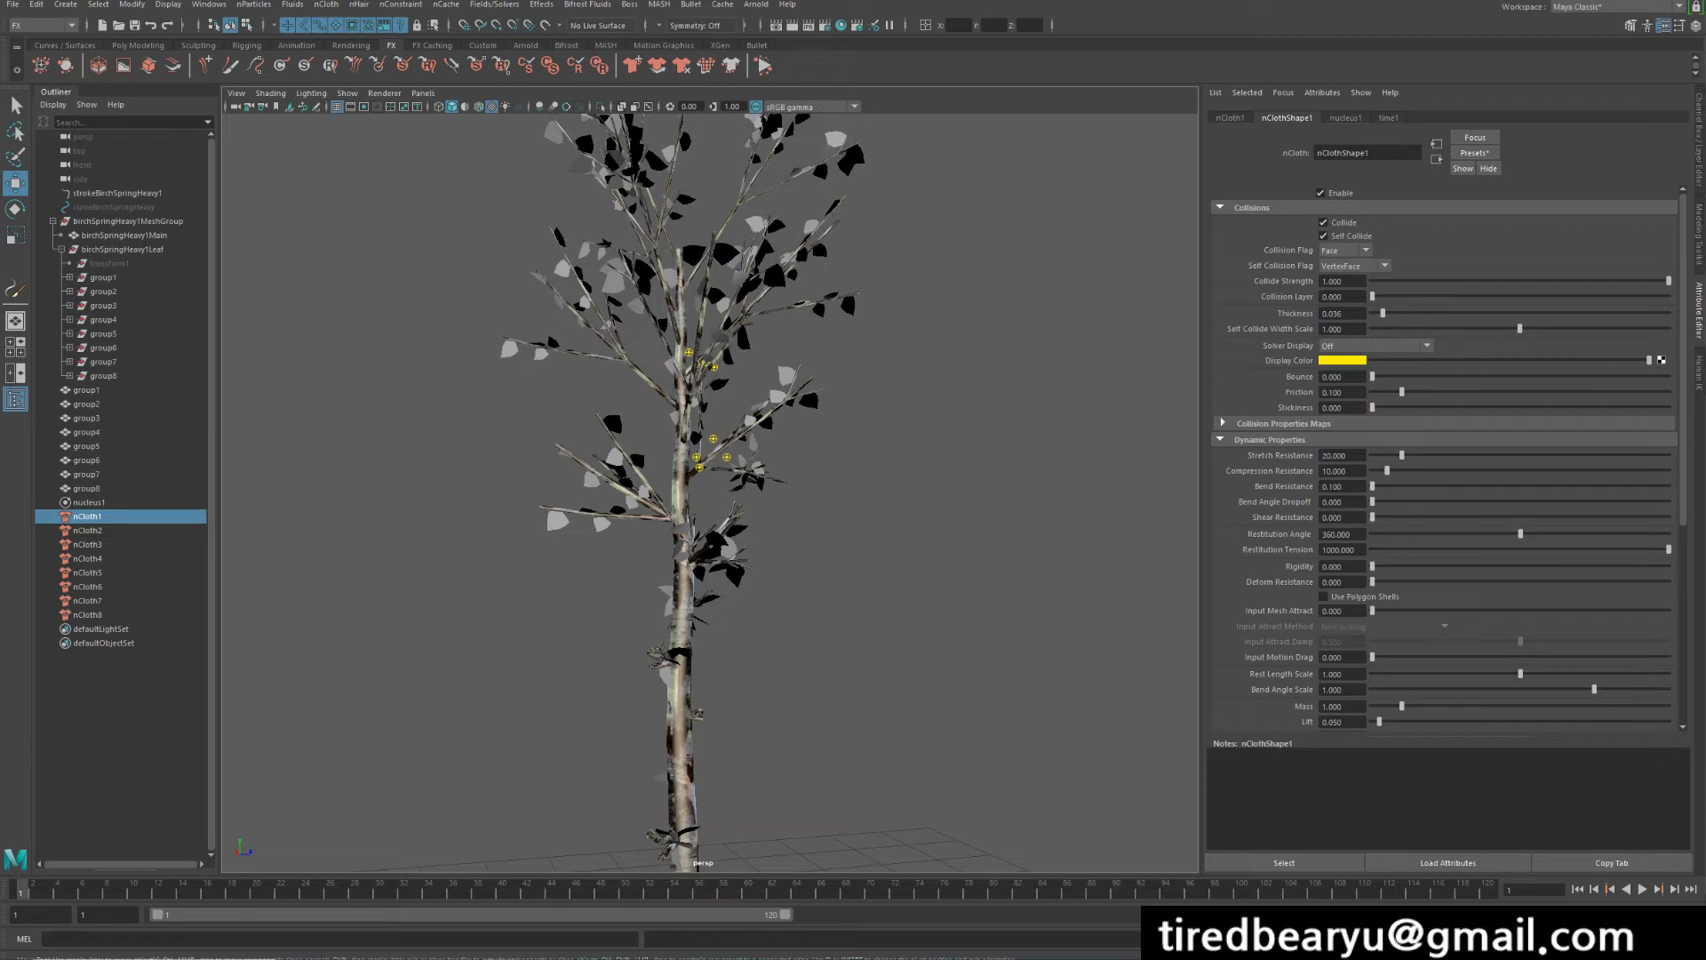
pyautogui.moveTo(1373, 611); pyautogui.dragTo(1423, 610)
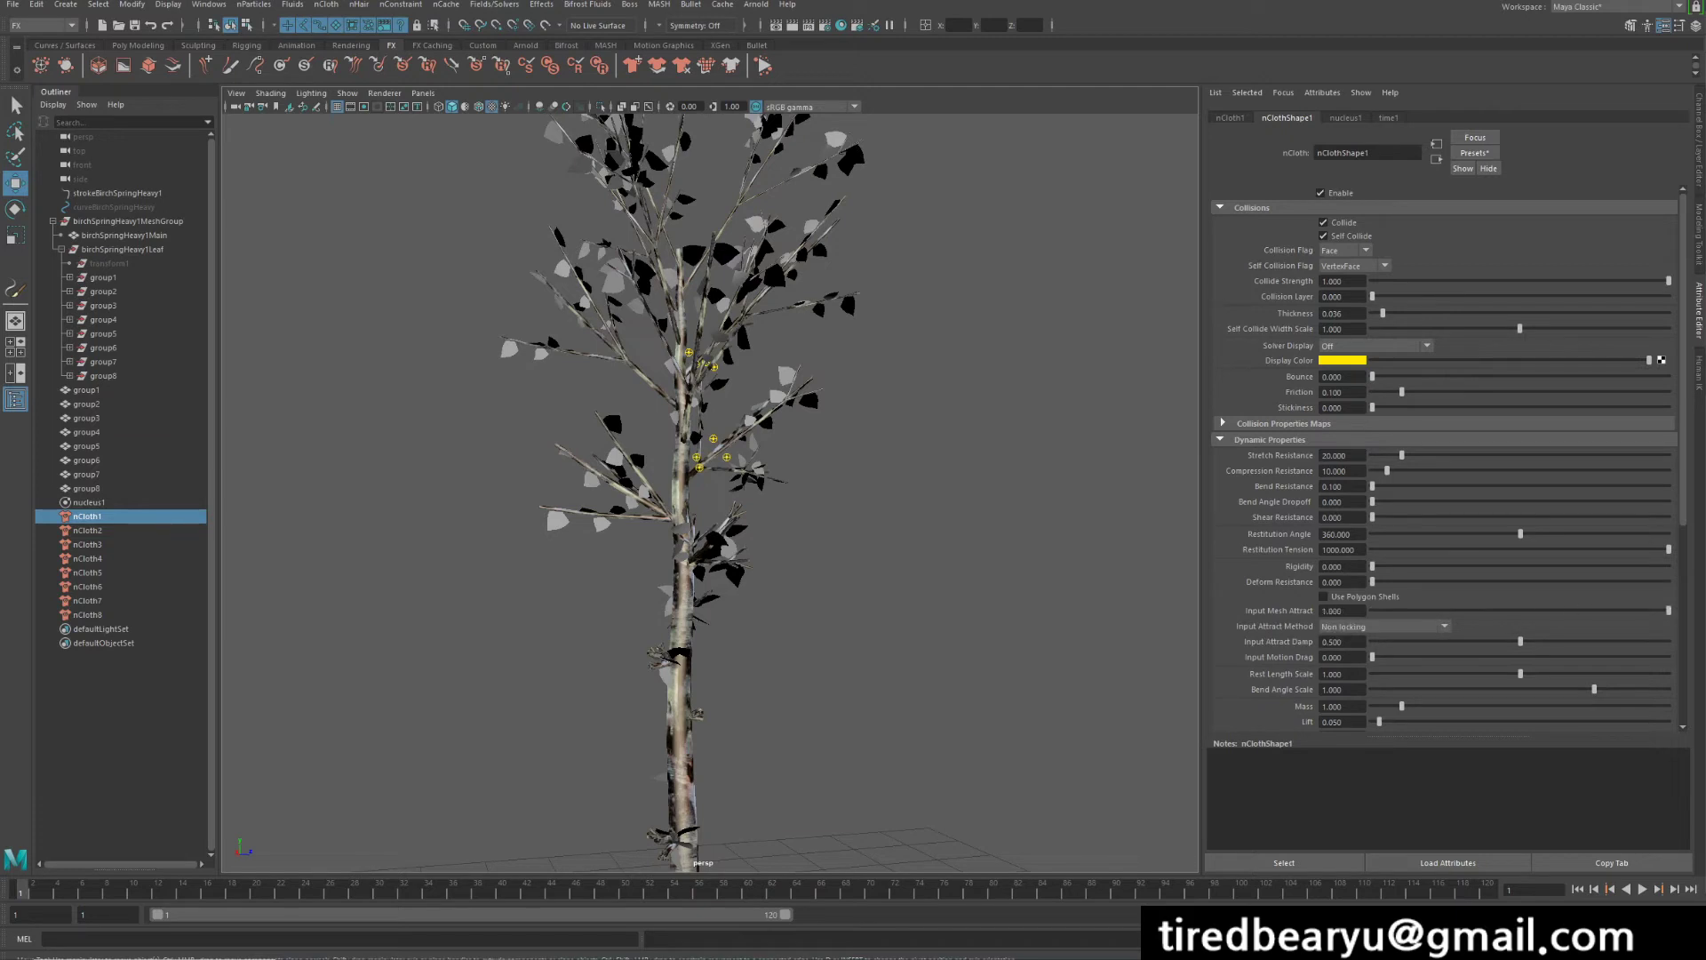
# - Reselect group1's leaves, play the simulation to test them, then stop and rewind
pyautogui.hotkey('ctrl', 'z')
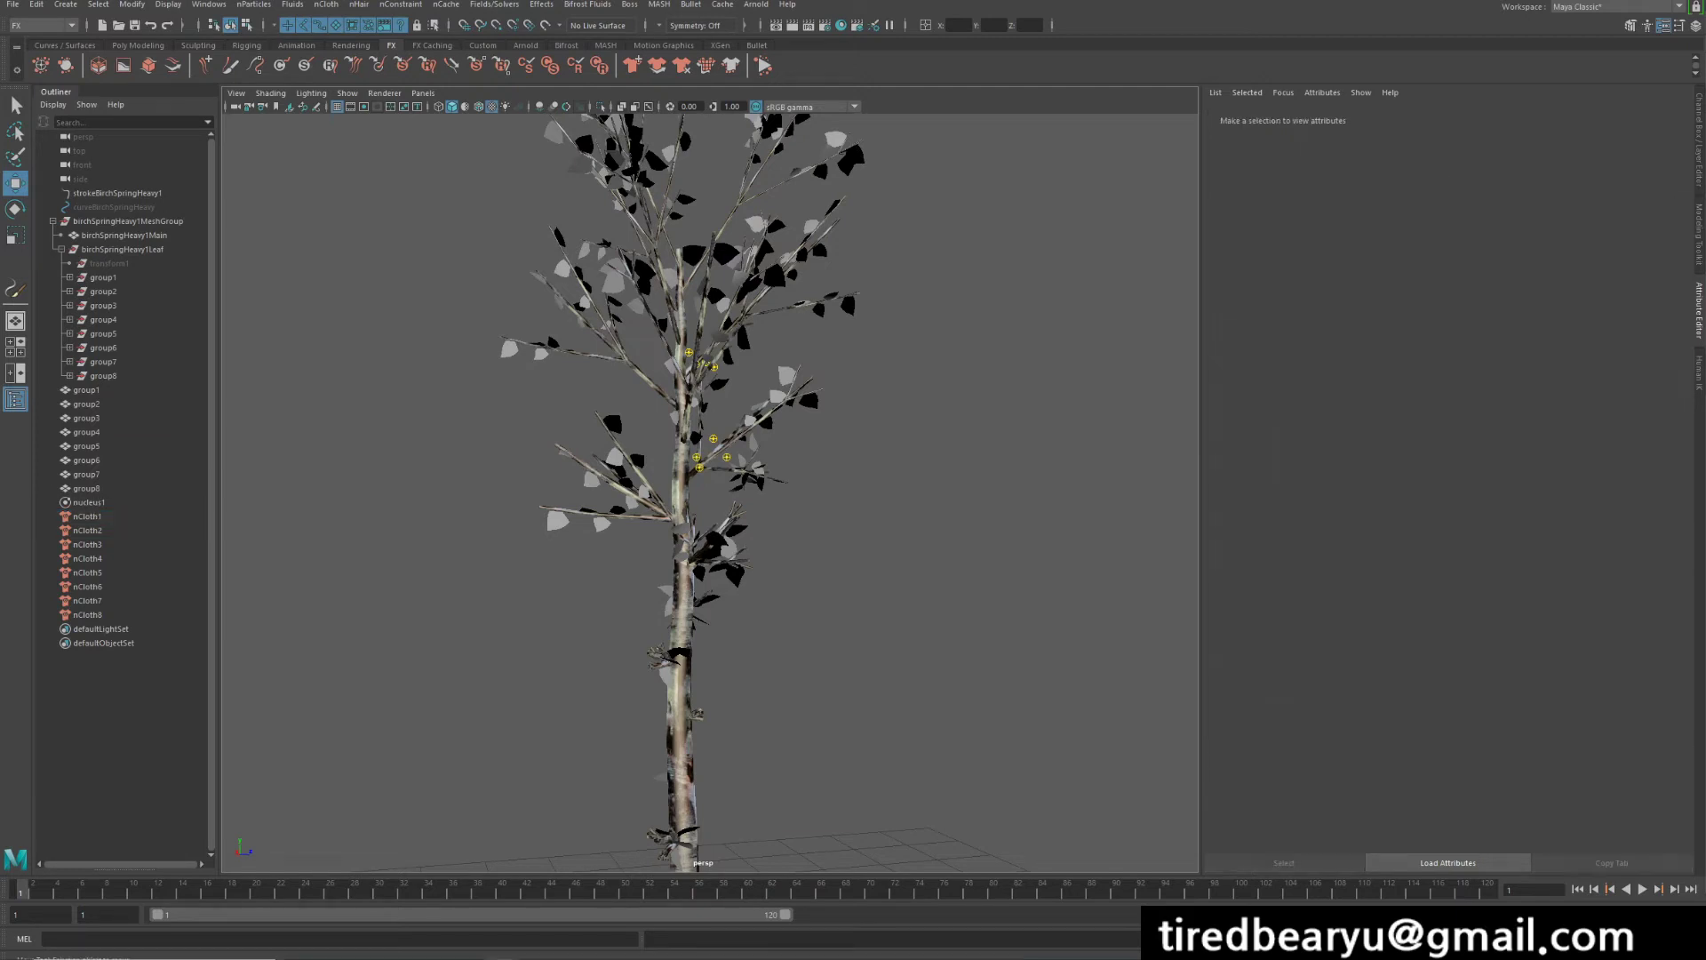
pyautogui.hotkey('ctrl', 'z')
pyautogui.hotkey('ctrl', 'z')
pyautogui.hotkey('ctrl', 'z')
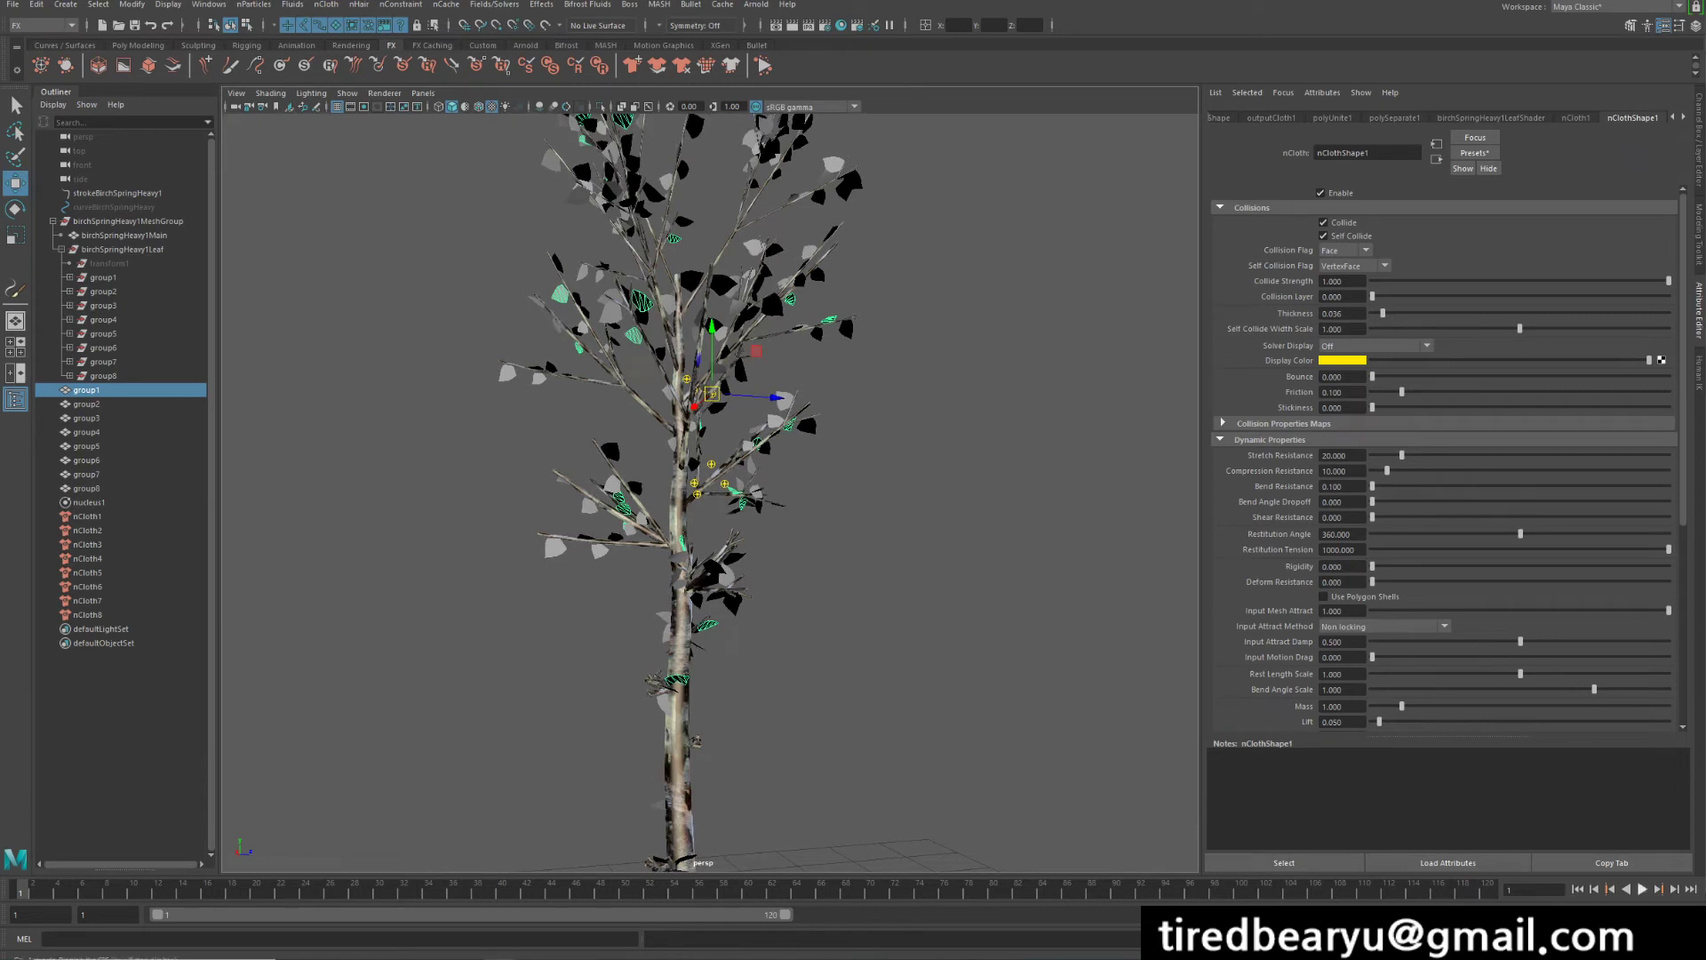
pyautogui.hotkey('alt', 'v')
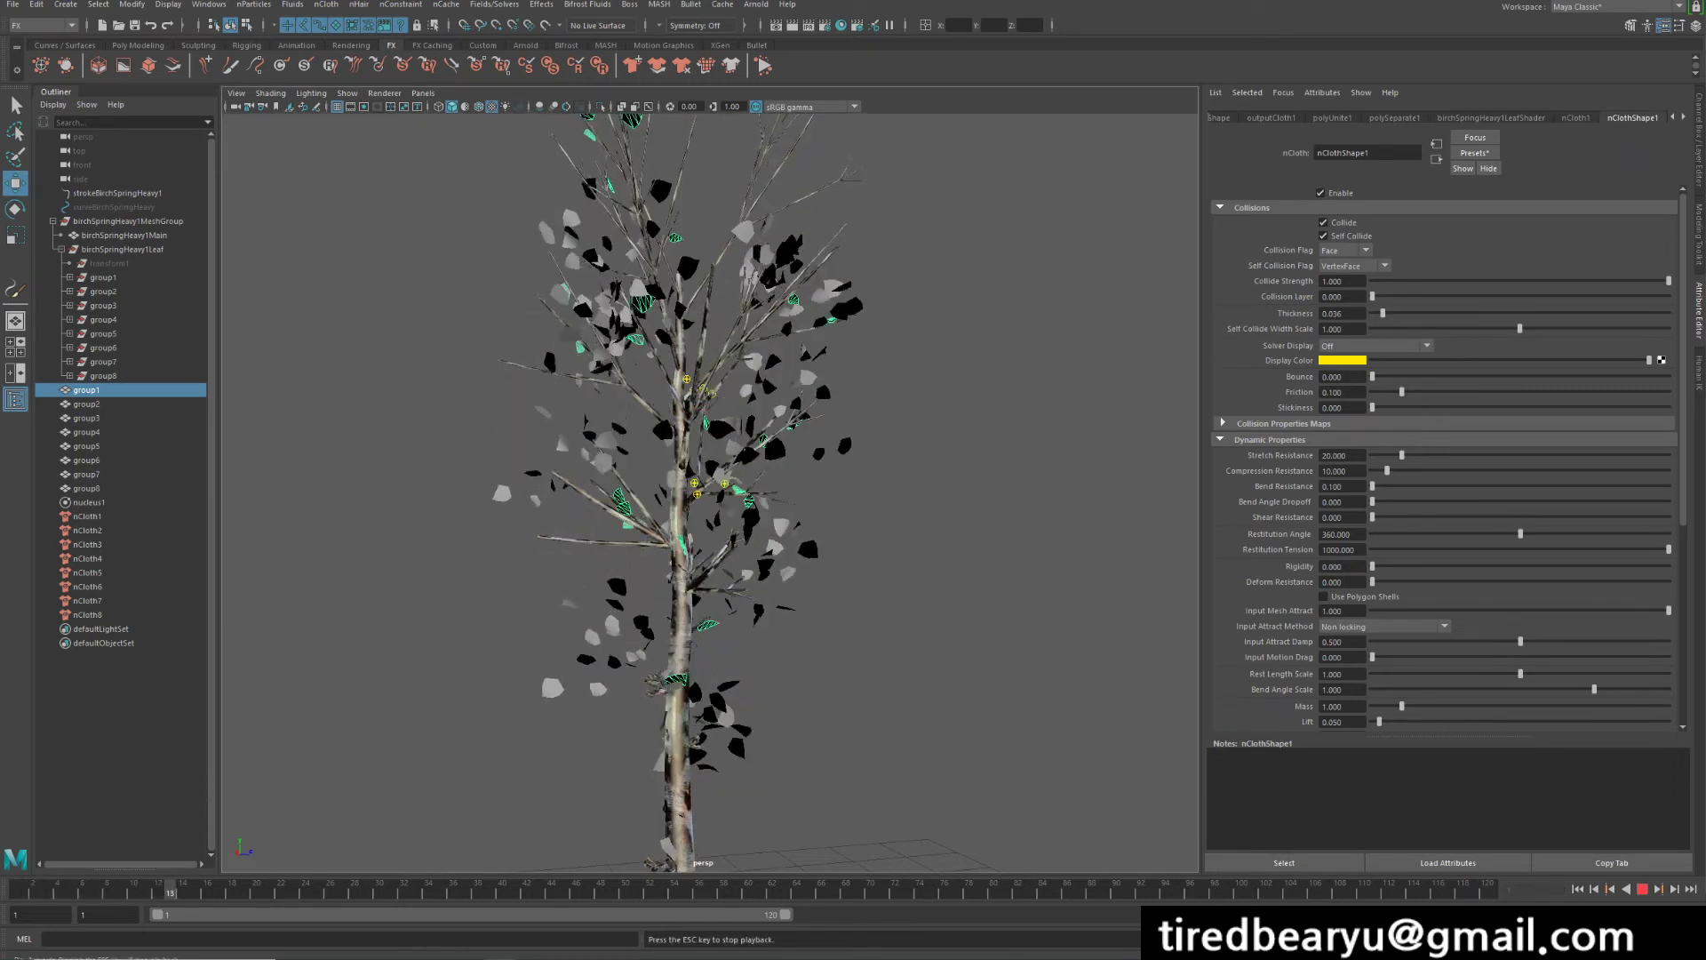
pyautogui.press('Escape')
pyautogui.hotkey('alt', 'shift', 'v')
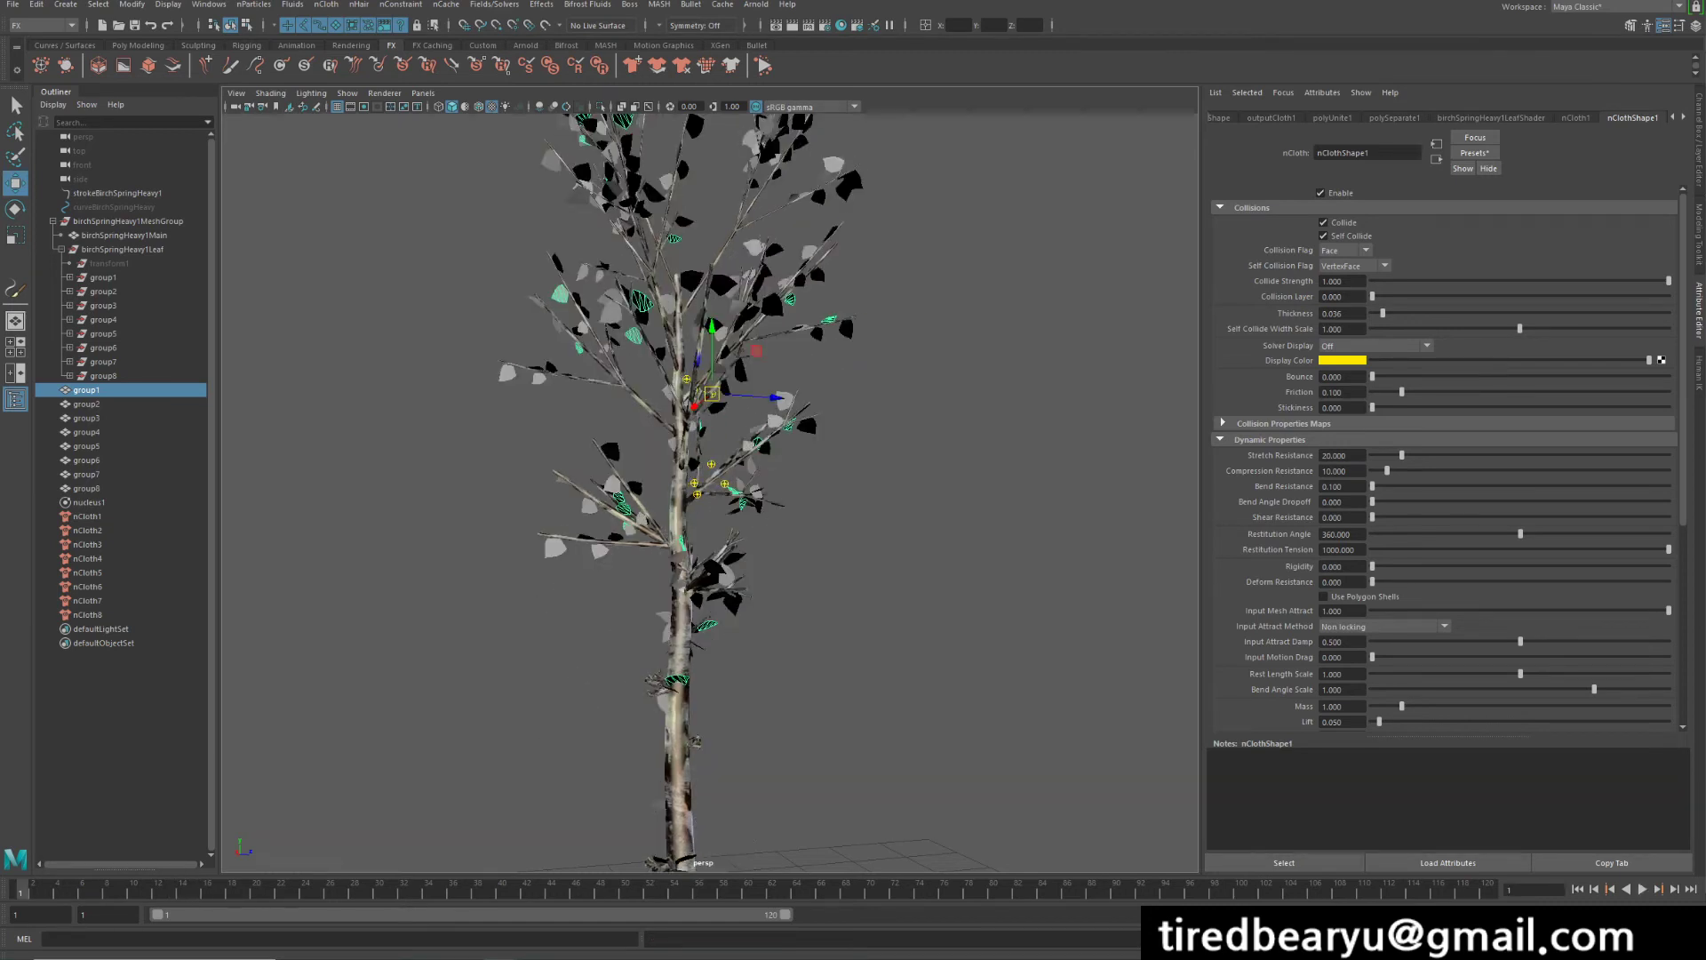
# - Select leaf groups group2 through group8 and show the Channel Box
pyautogui.press('Down')
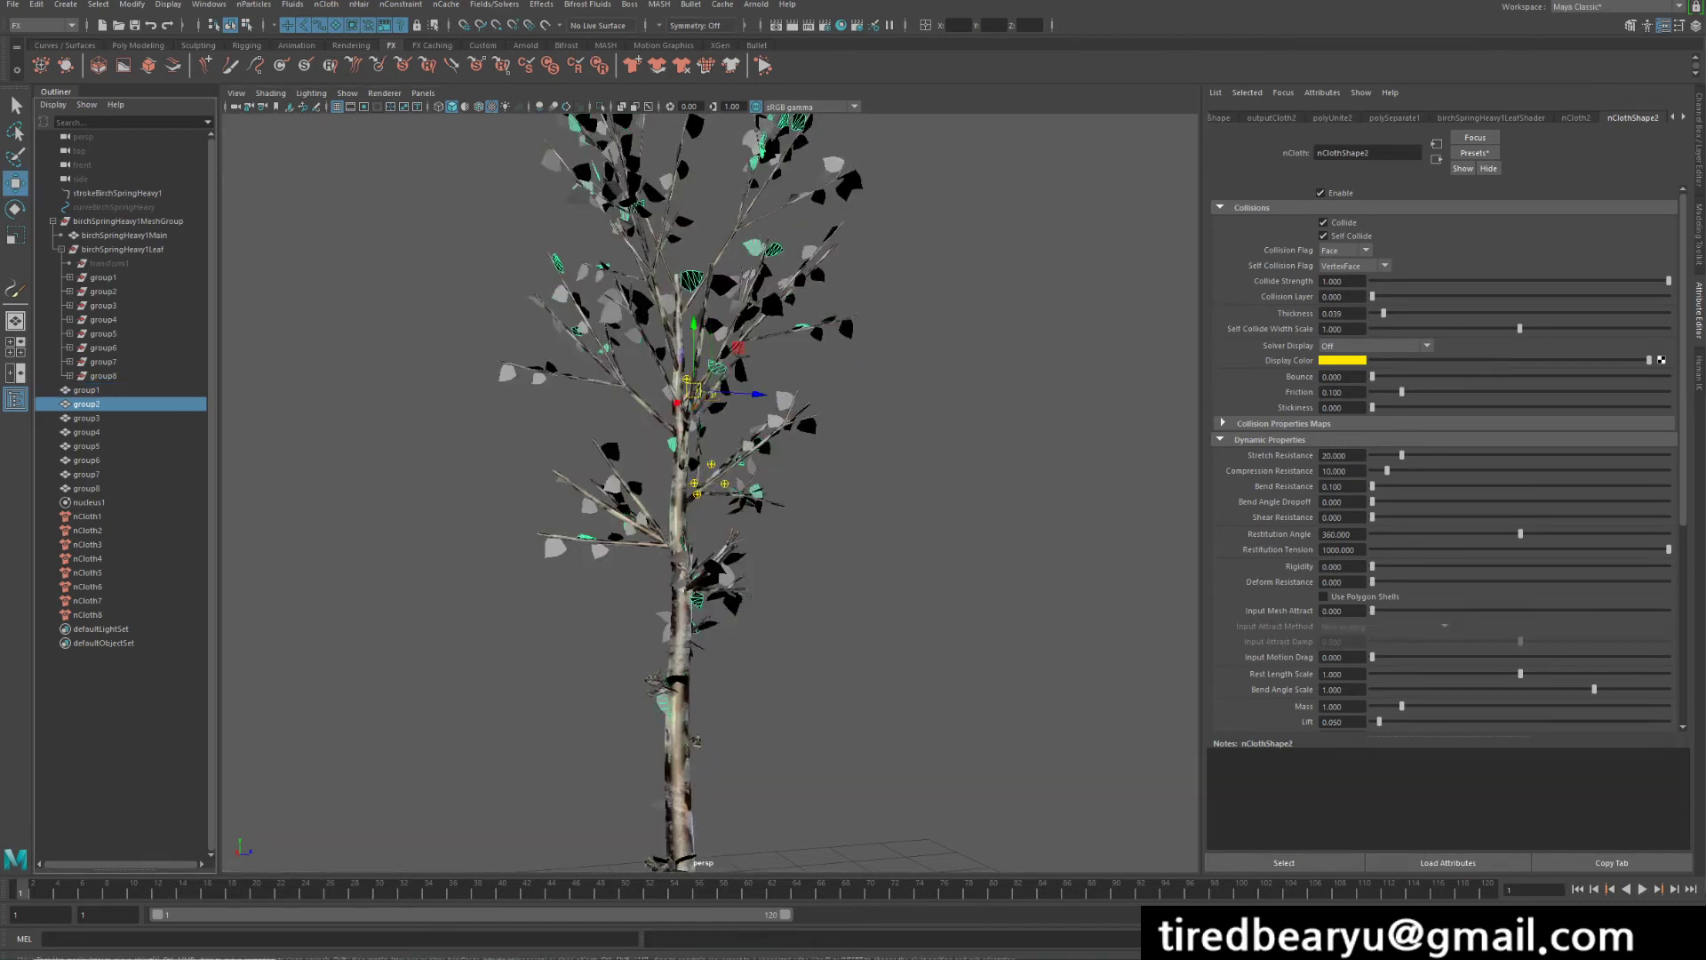
pyautogui.hotkey('shift', 'Down')
pyautogui.hotkey('shift', 'Down')
pyautogui.hotkey('shift', 'Down')
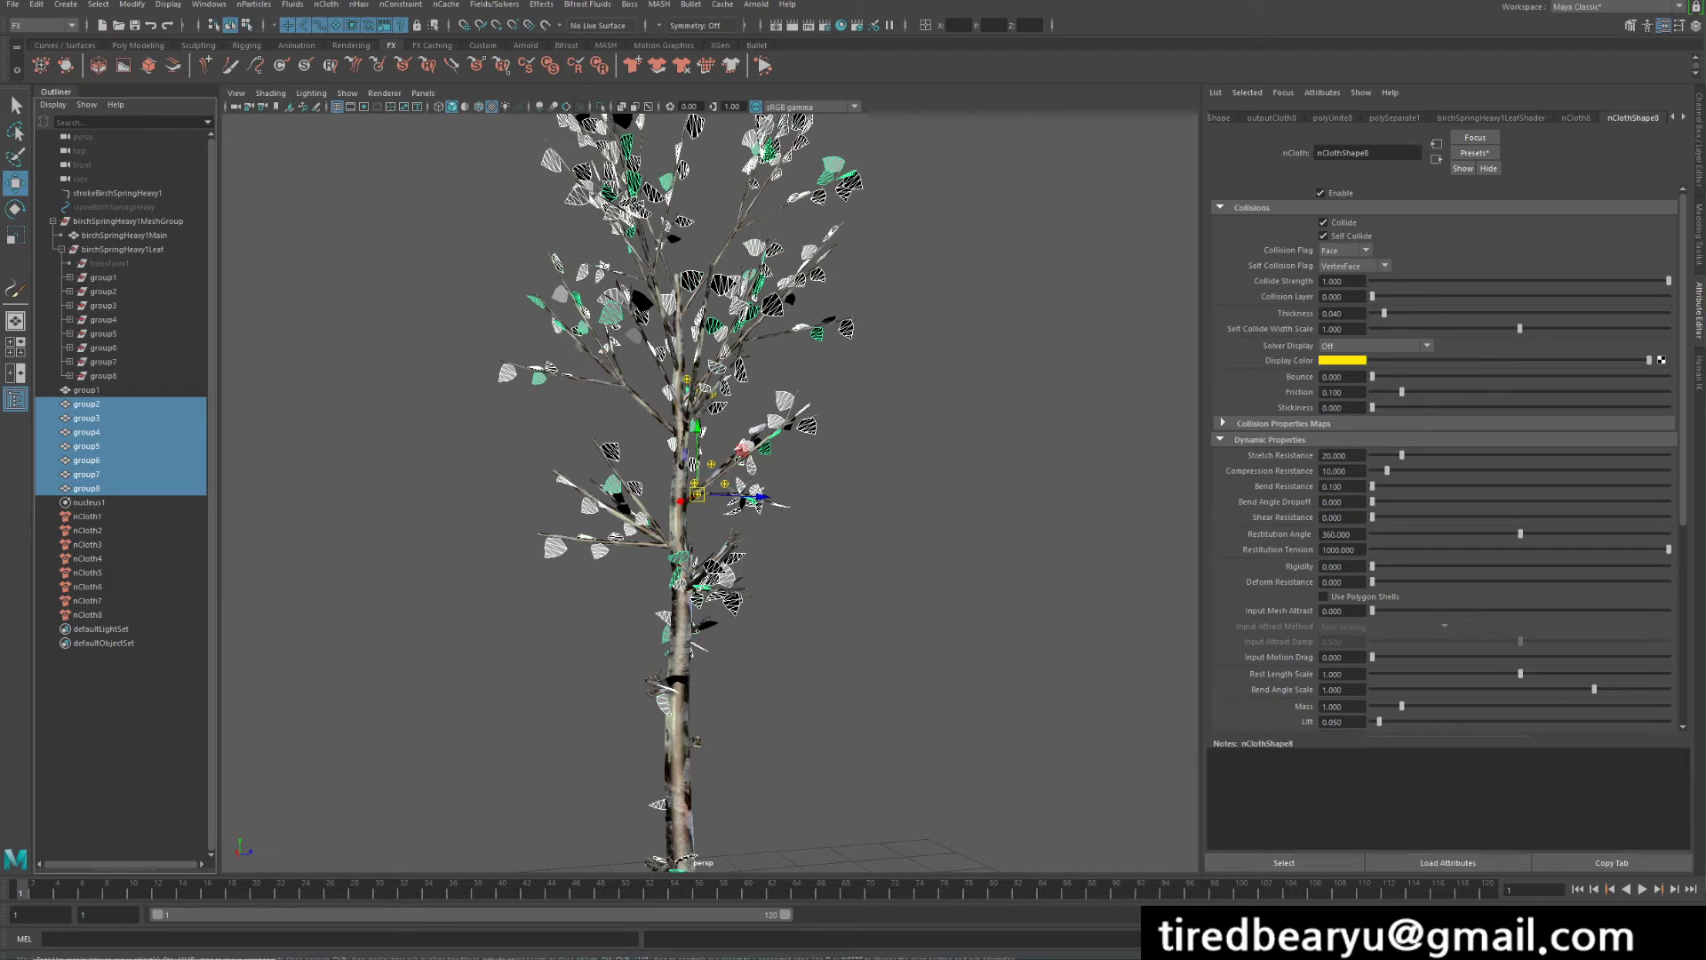
pyautogui.hotkey('ctrl', 'a')
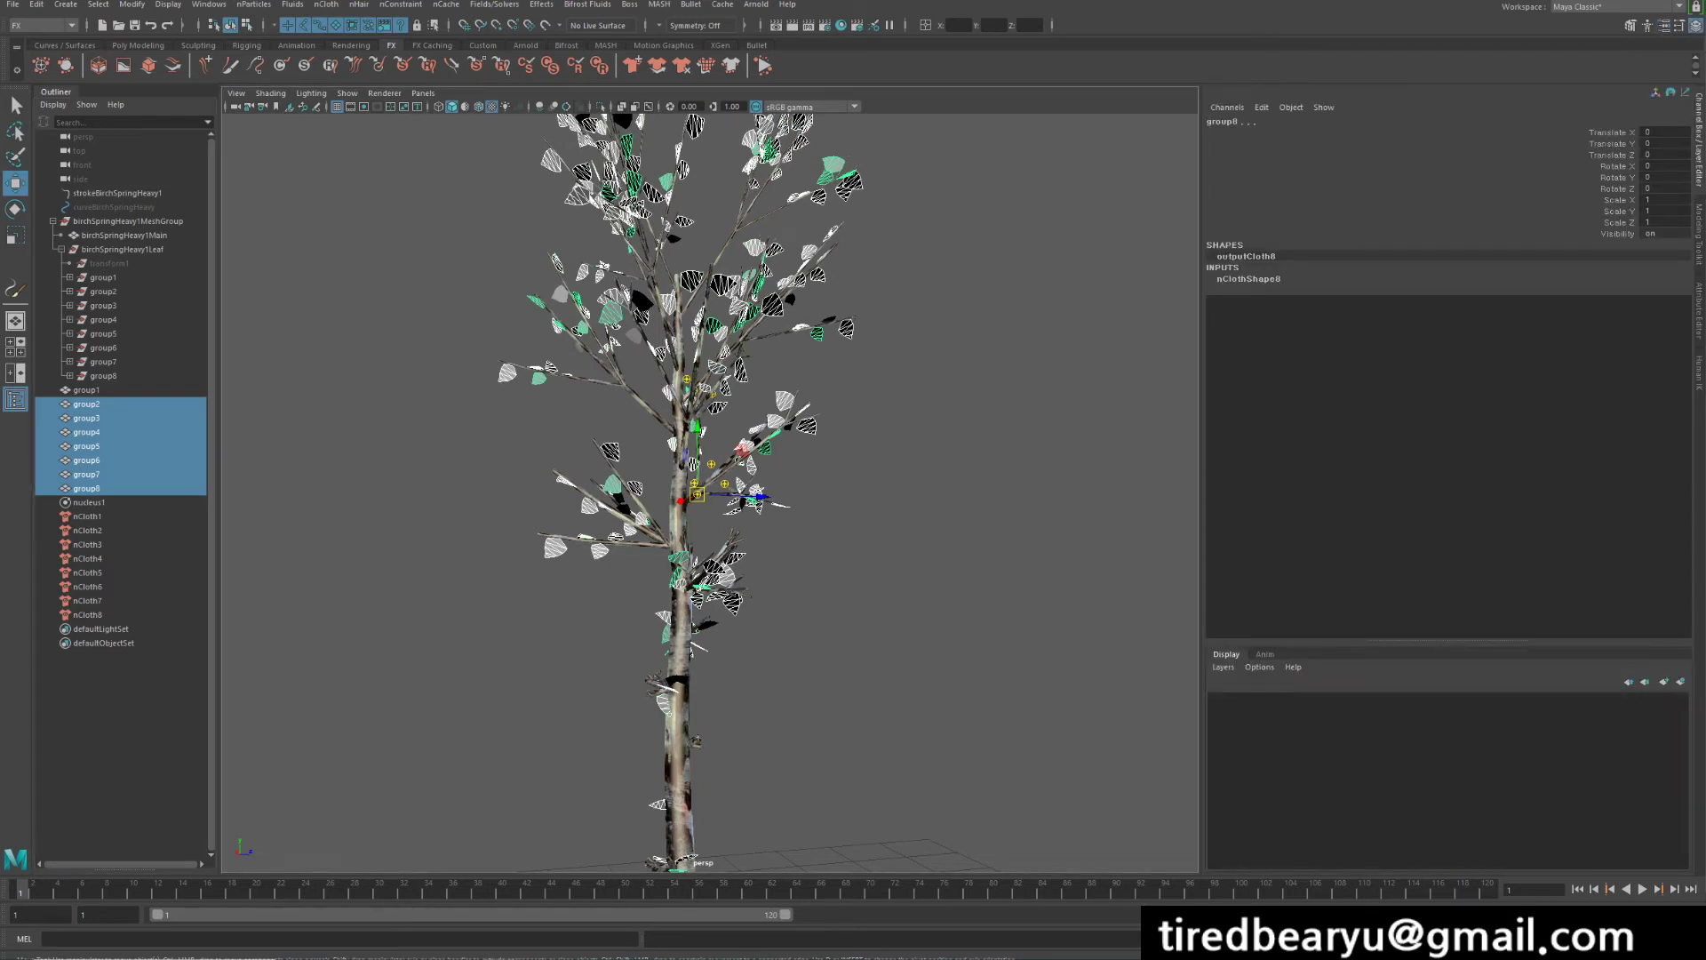
# - Set Input Mesh Attract to 1 for group2–group8 cloths, replay, and stop at frame 20
pyautogui.hotkey('ctrl', 'a')
pyautogui.hotkey('ctrl', 'a')
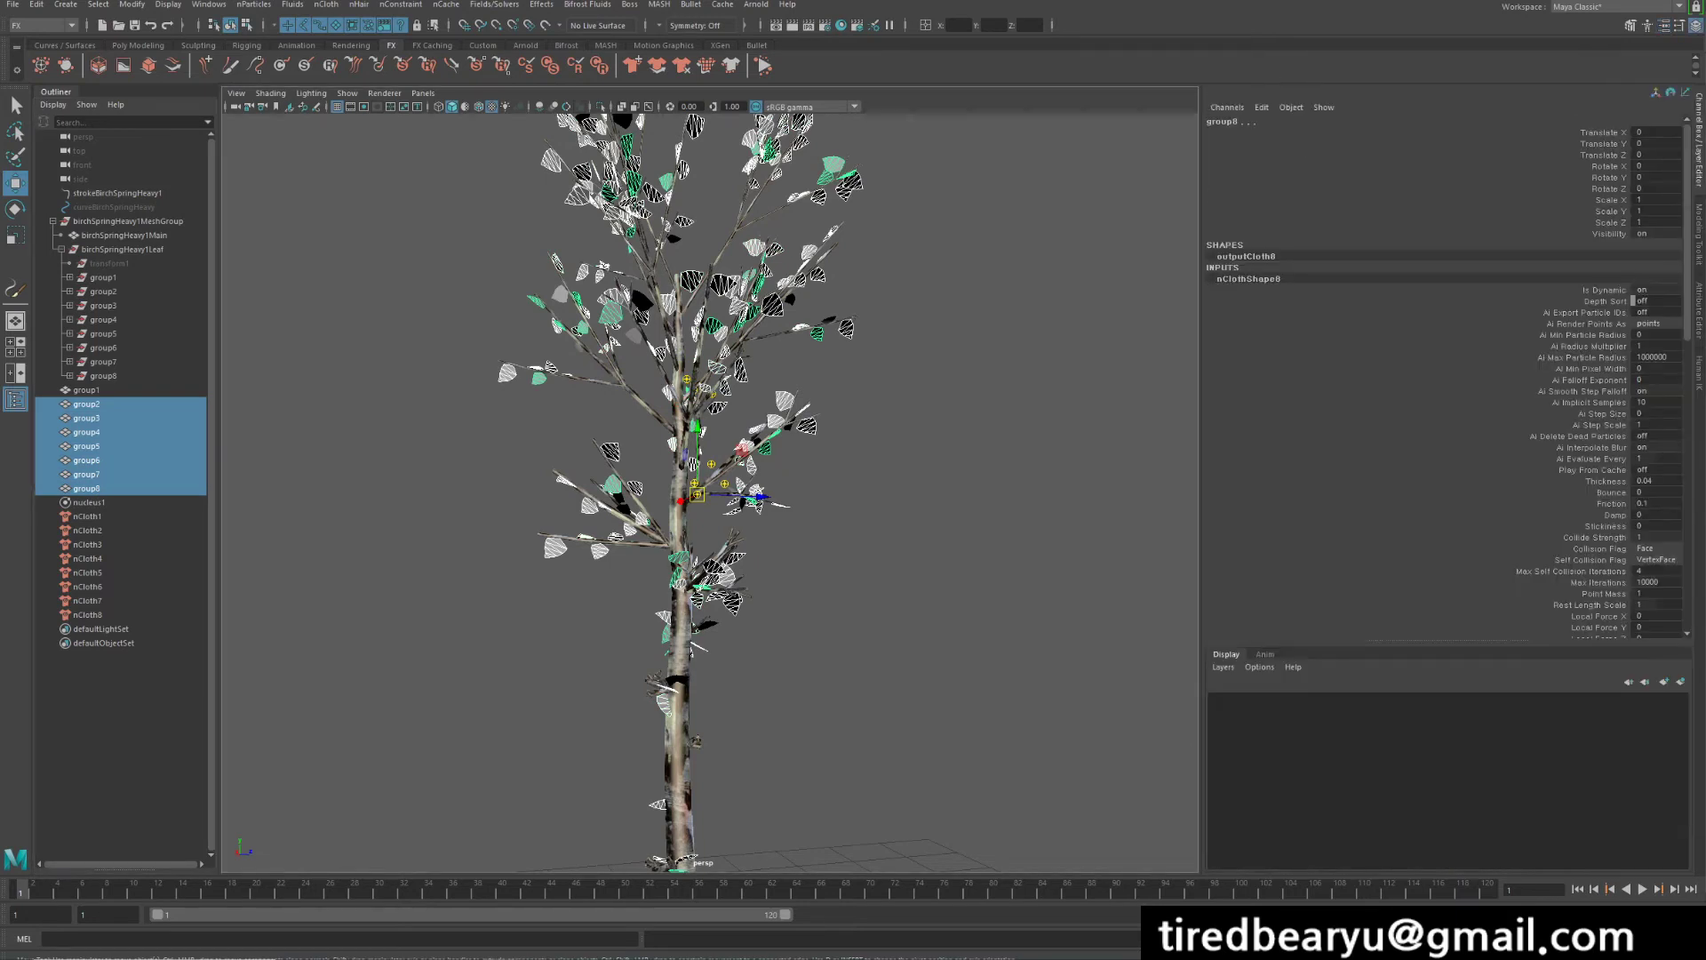
pyautogui.scroll(-5, 1448, 377)
pyautogui.scroll(-4, 1448, 378)
pyautogui.scroll(-3, 1449, 378)
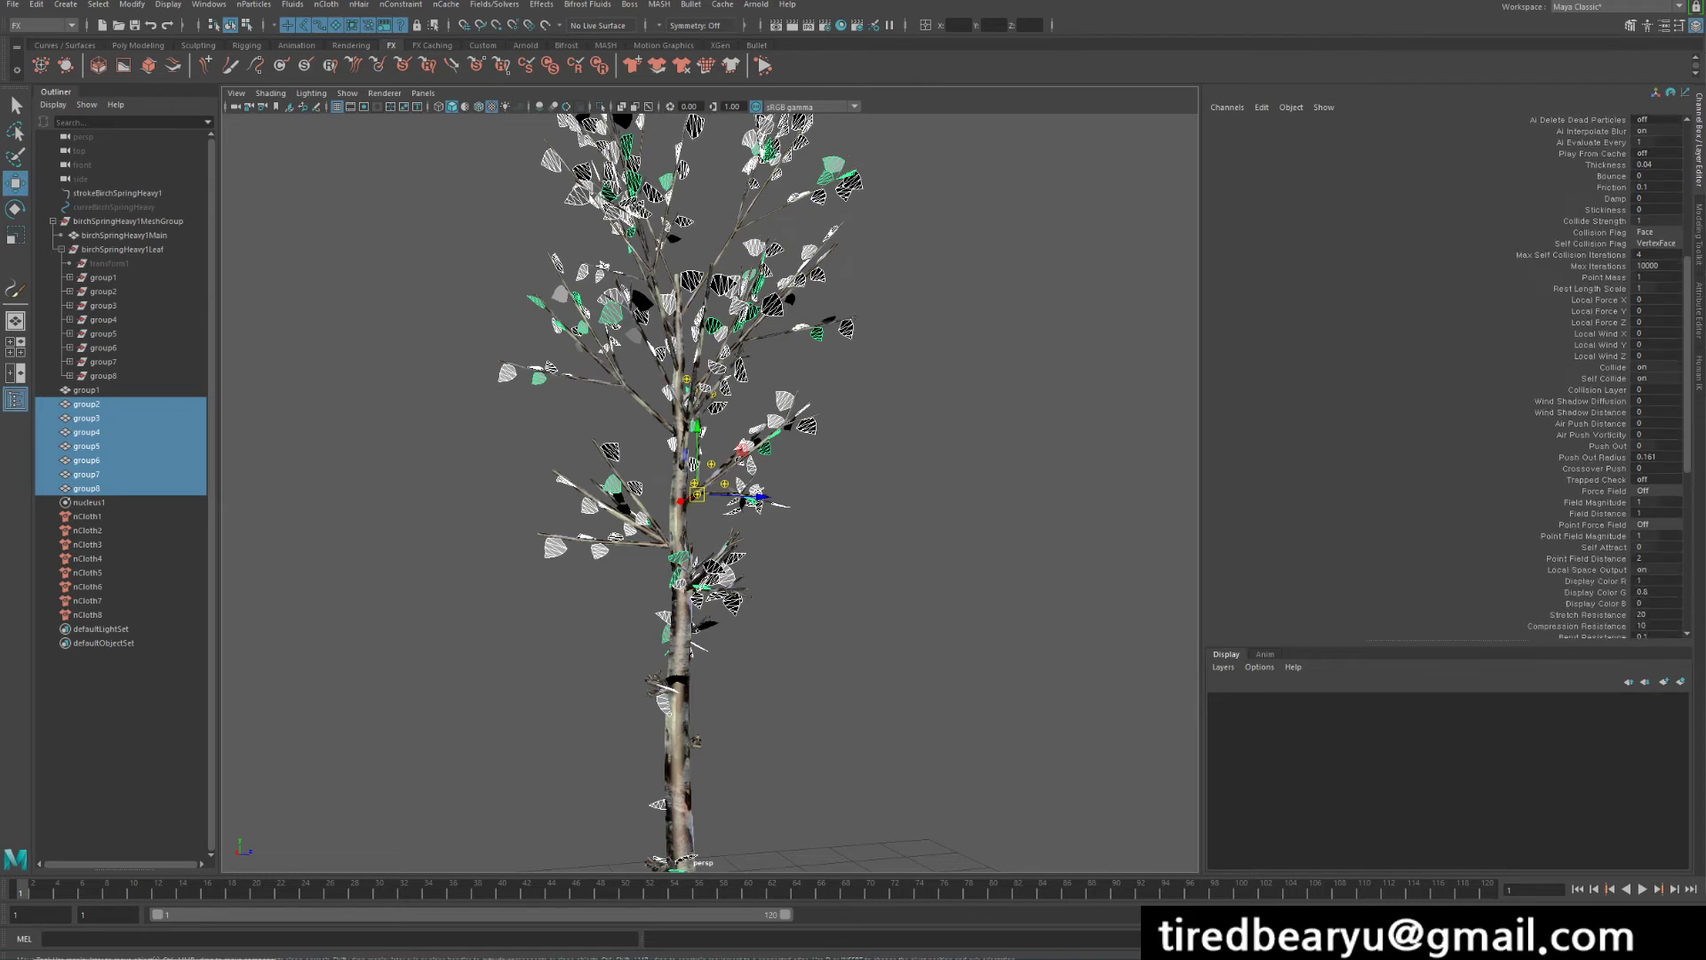
pyautogui.scroll(-2, 1449, 377)
pyautogui.scroll(-3, 1448, 378)
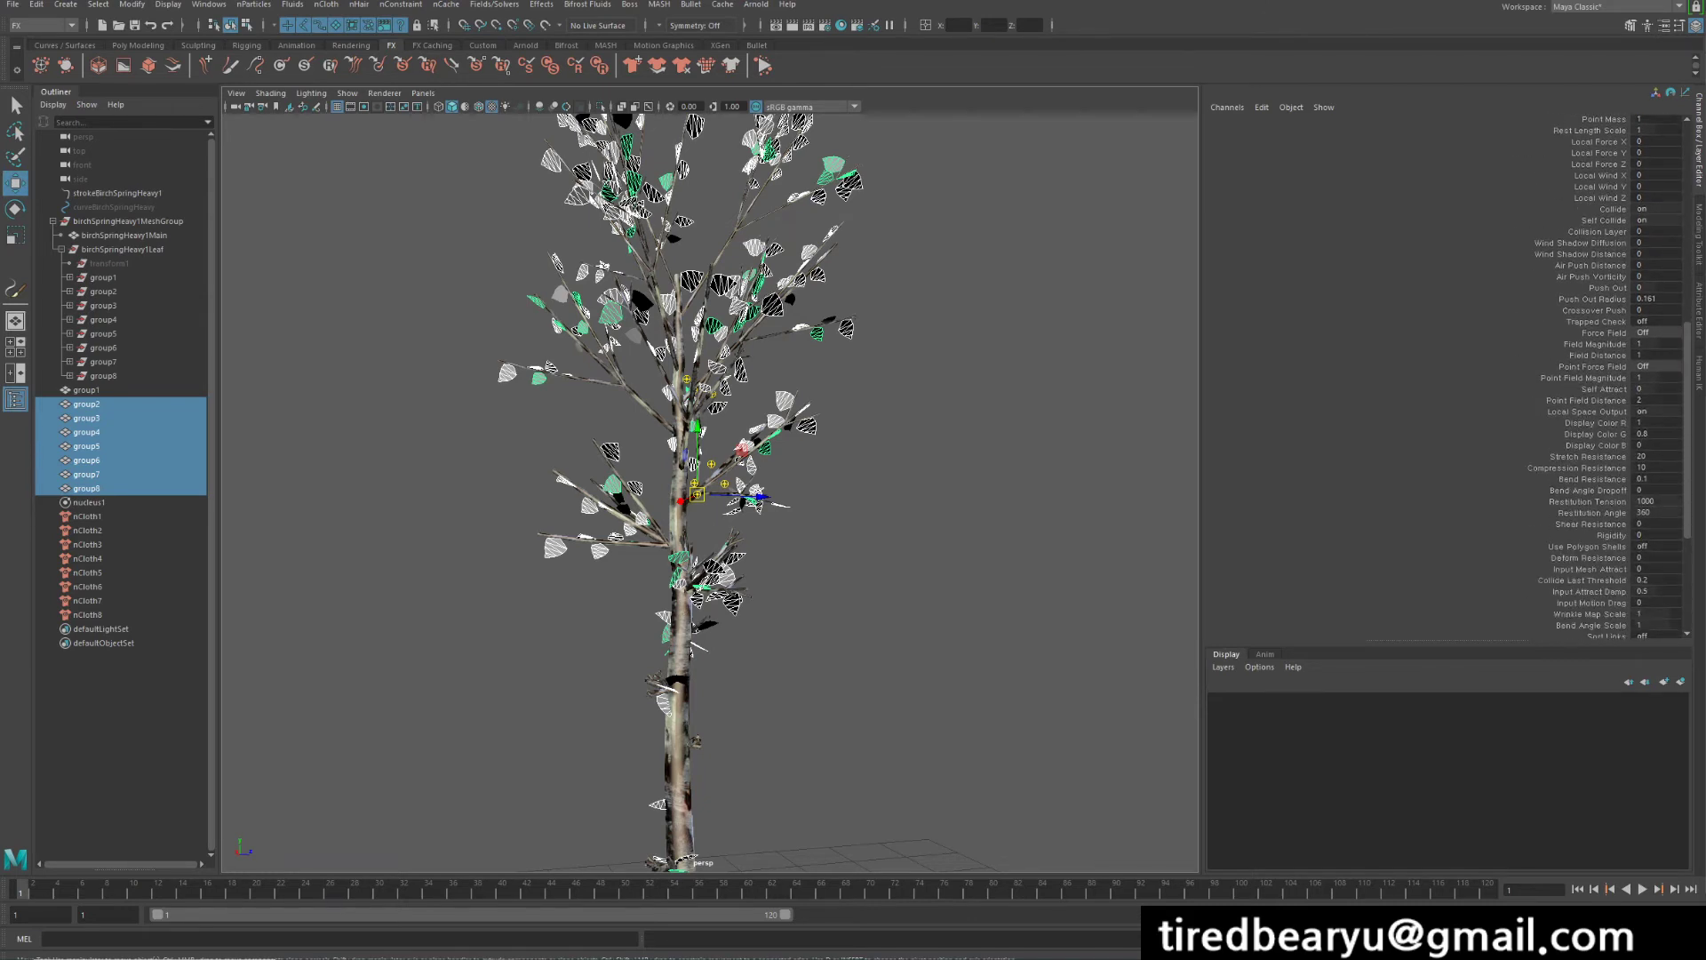
pyautogui.click(1590, 569)
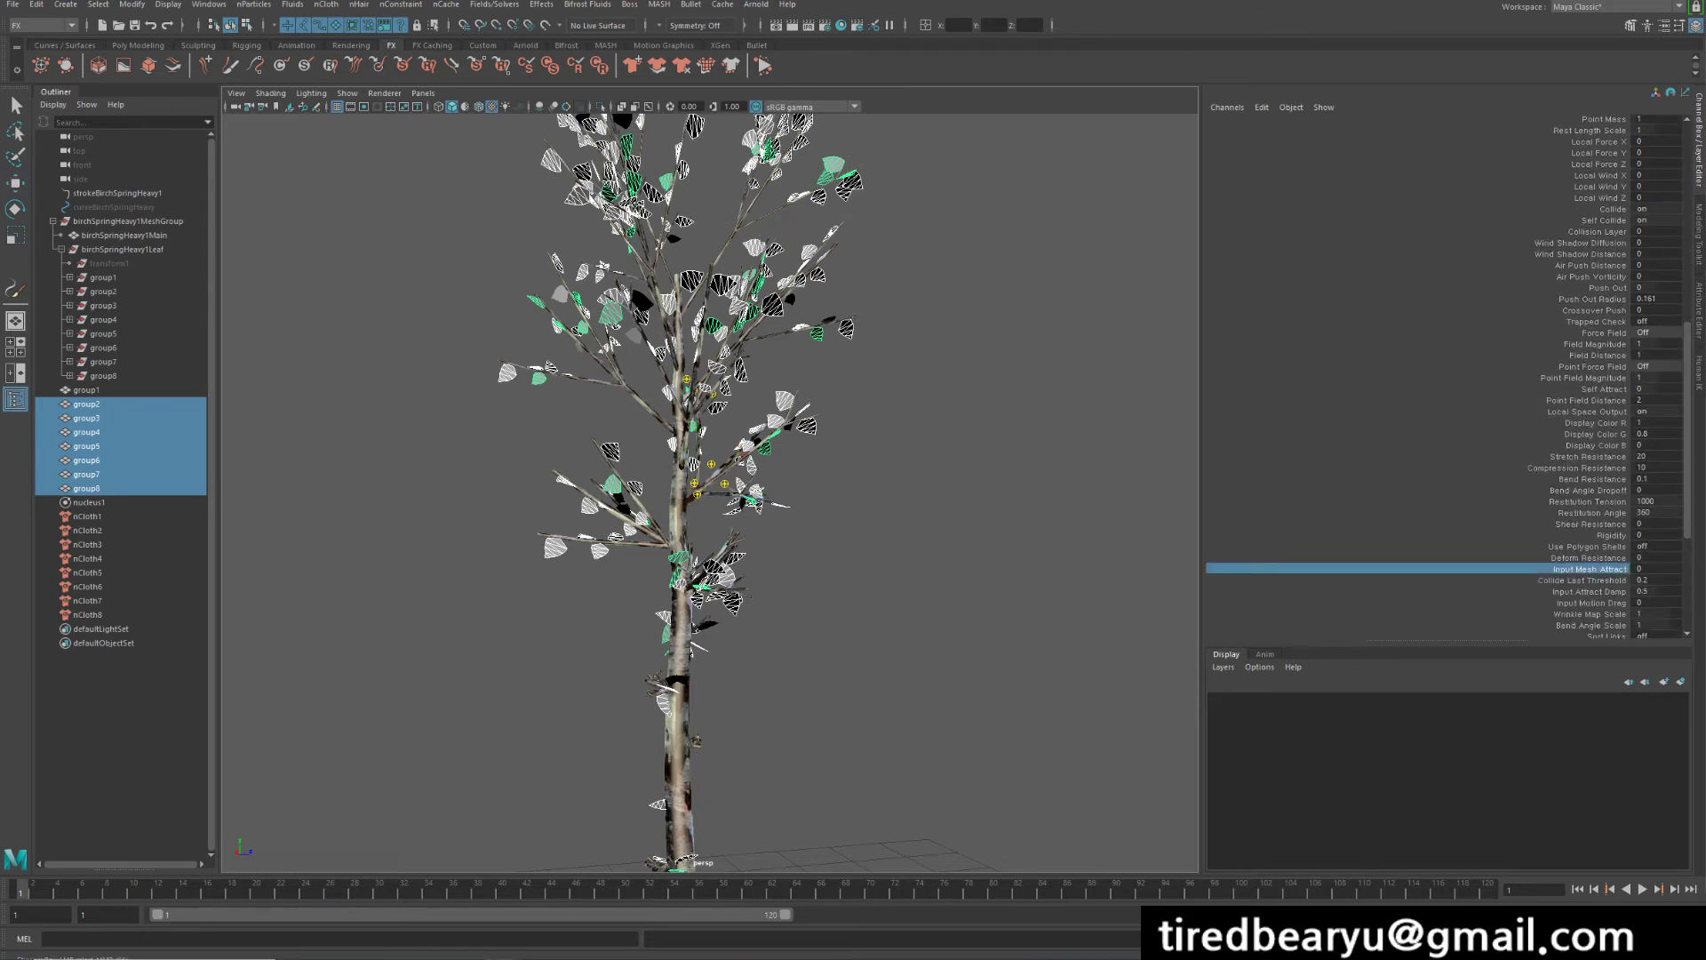
pyautogui.doubleClick(1657, 569)
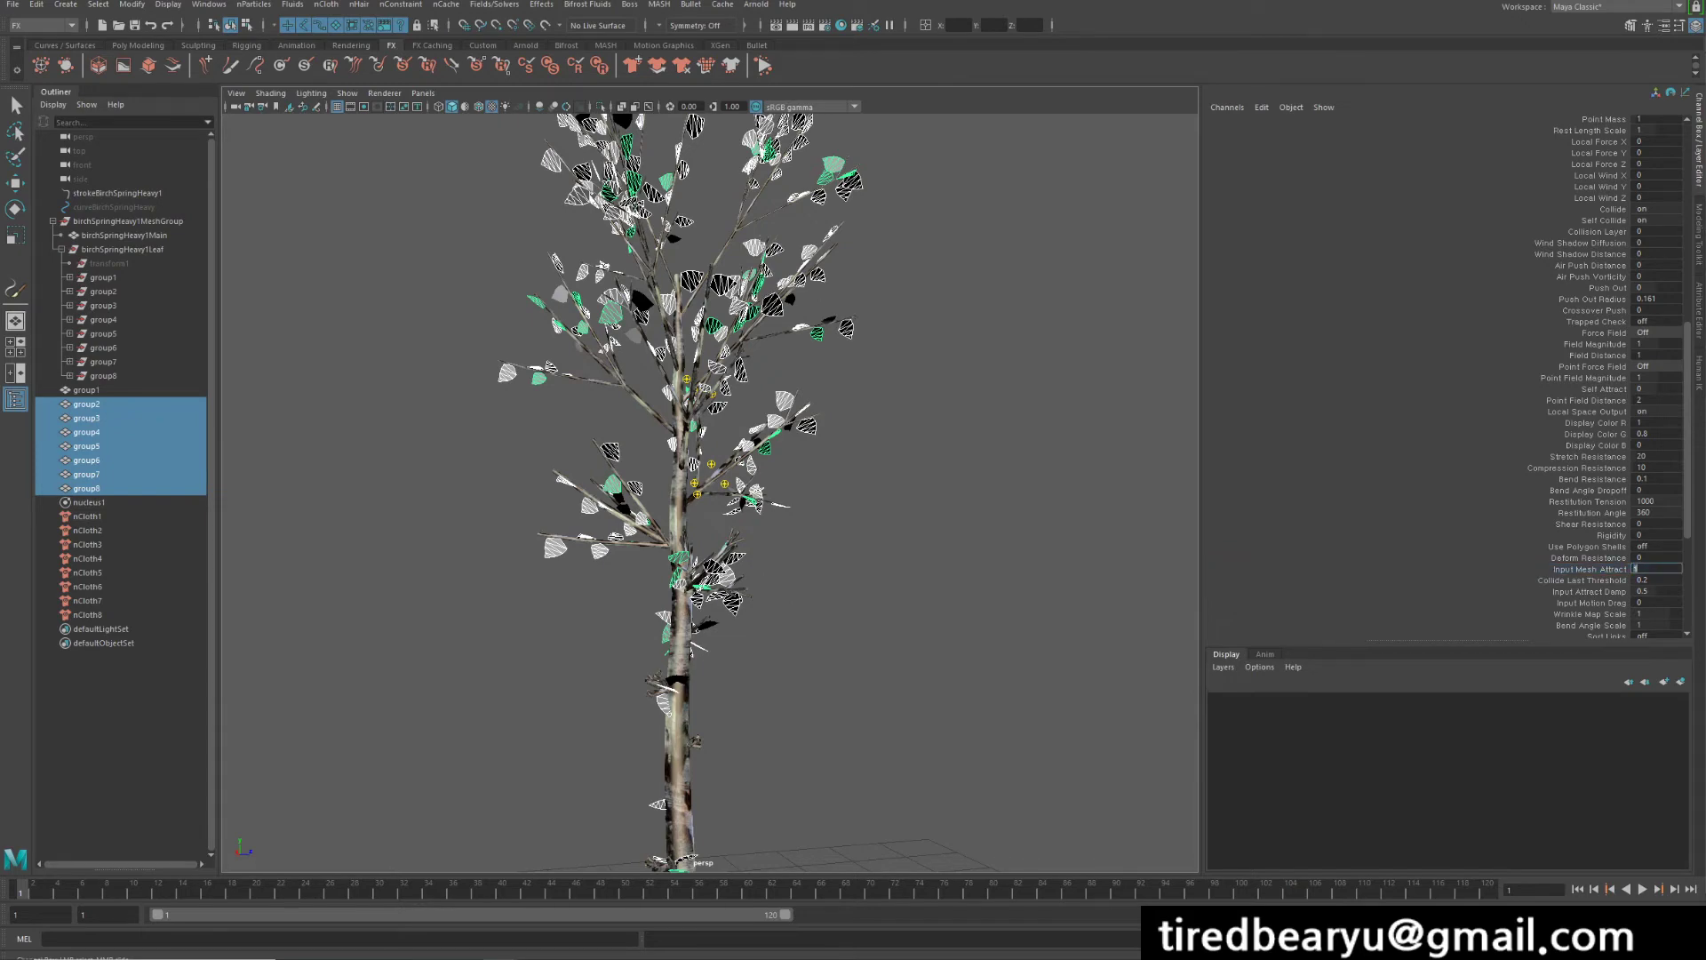
pyautogui.press('Return')
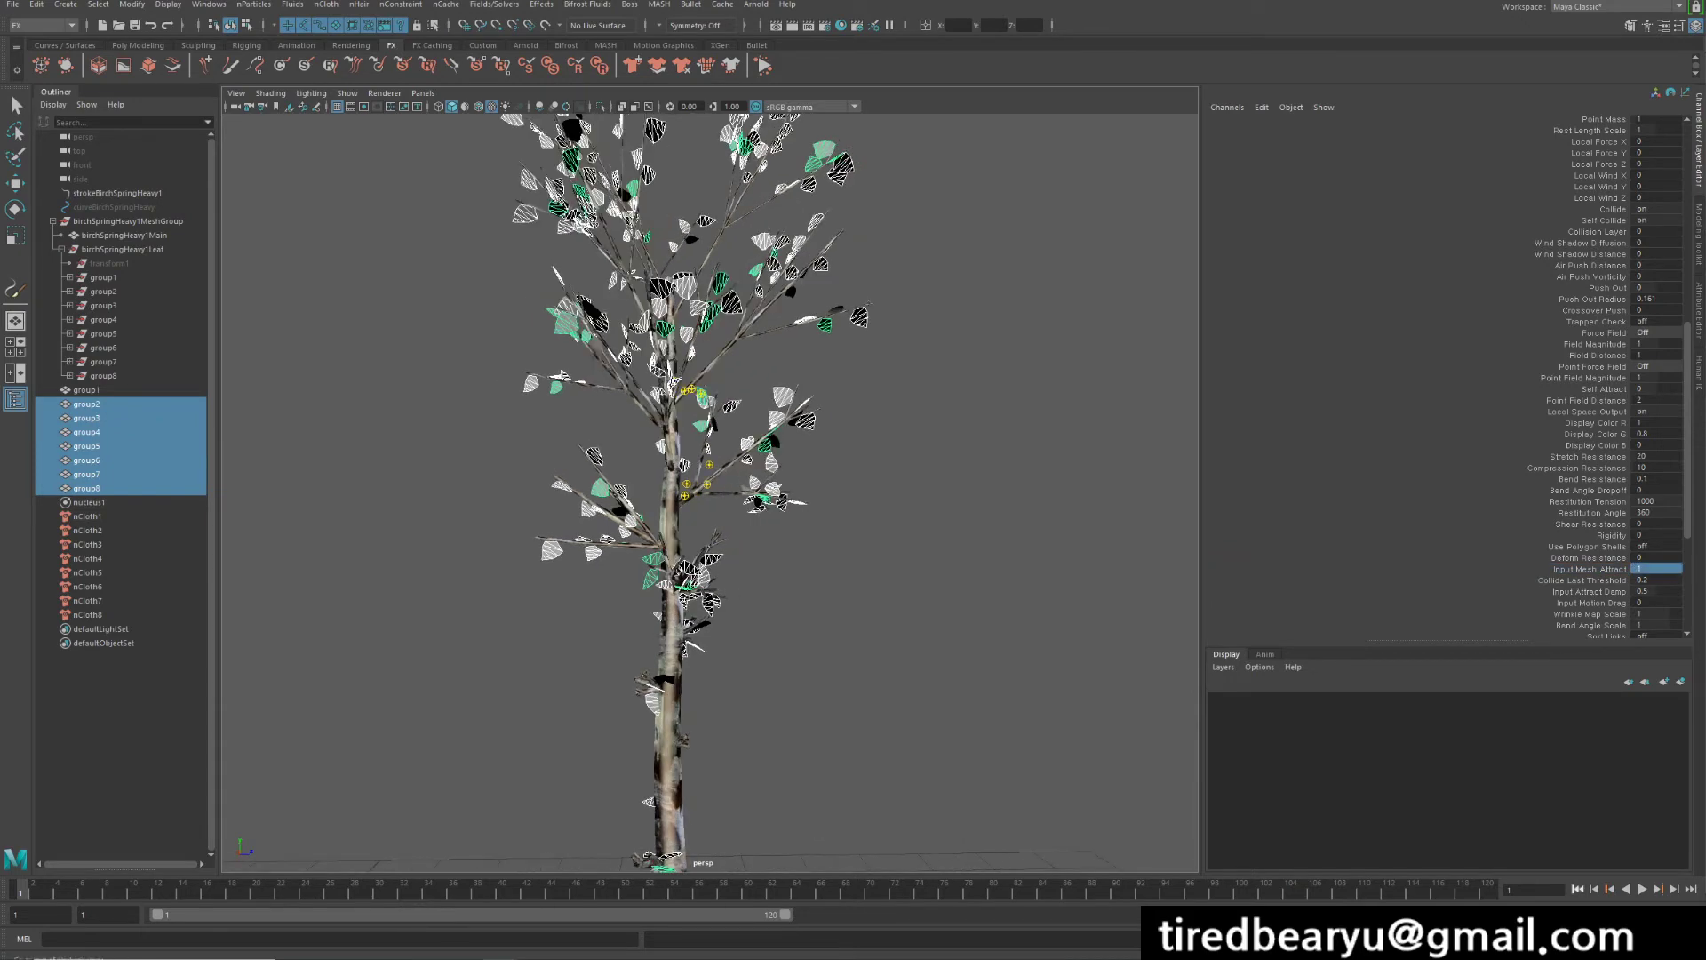
pyautogui.hotkey('alt', 'v')
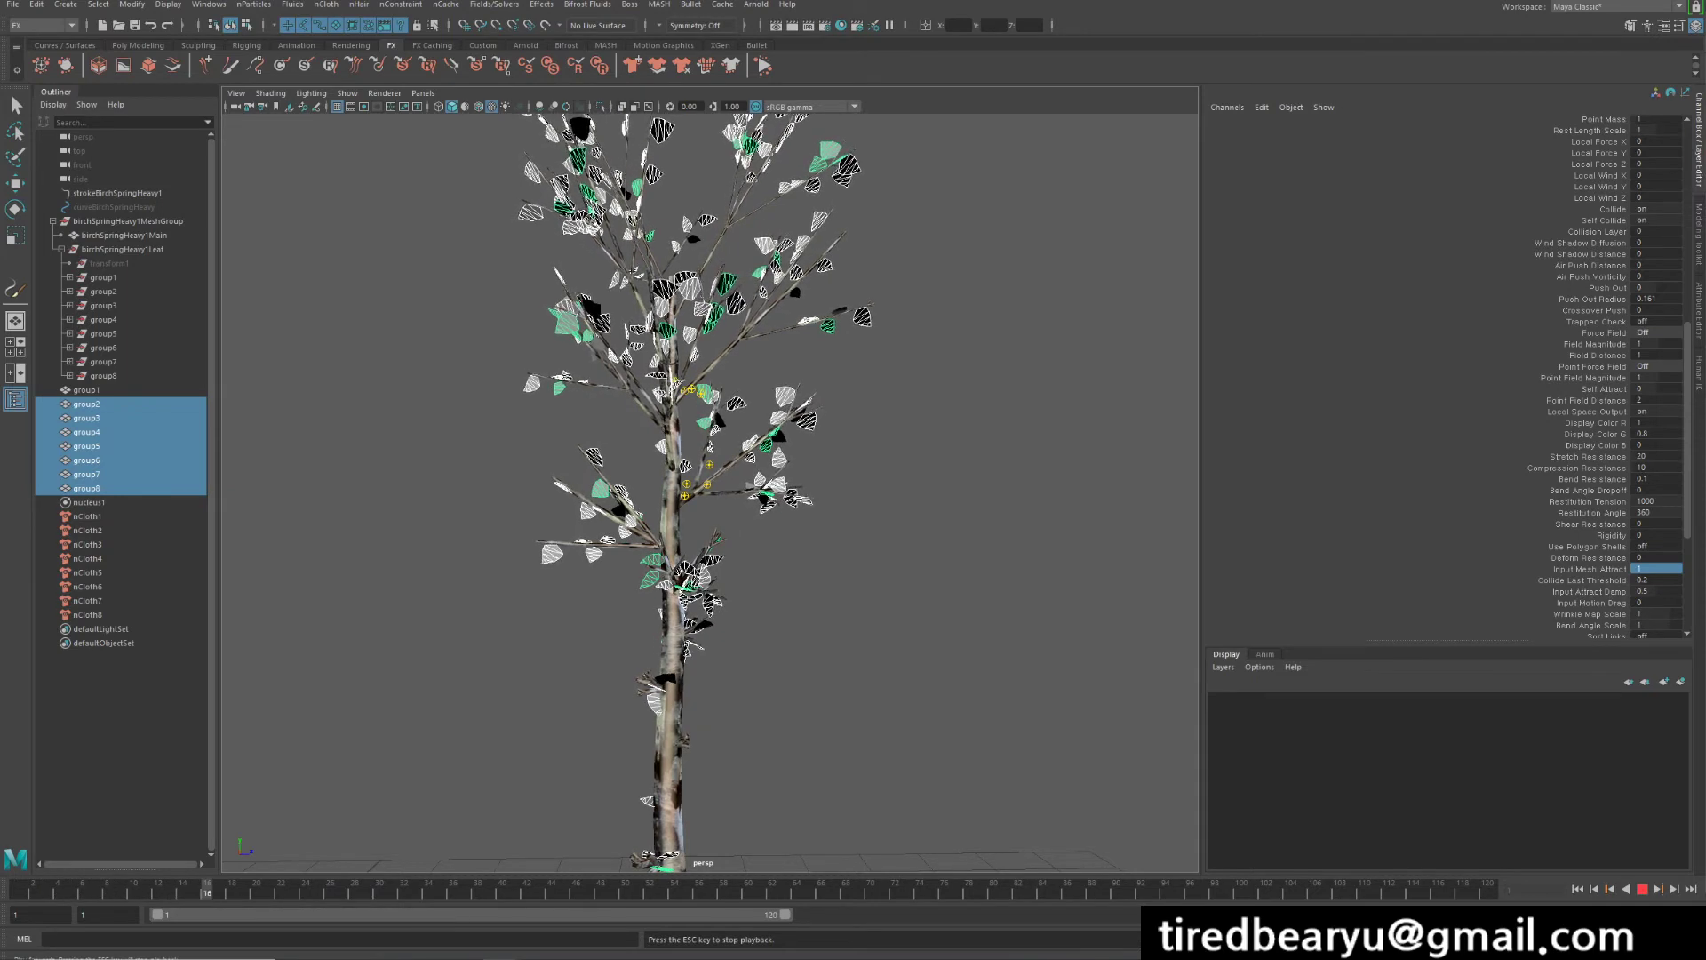
pyautogui.press('Escape')
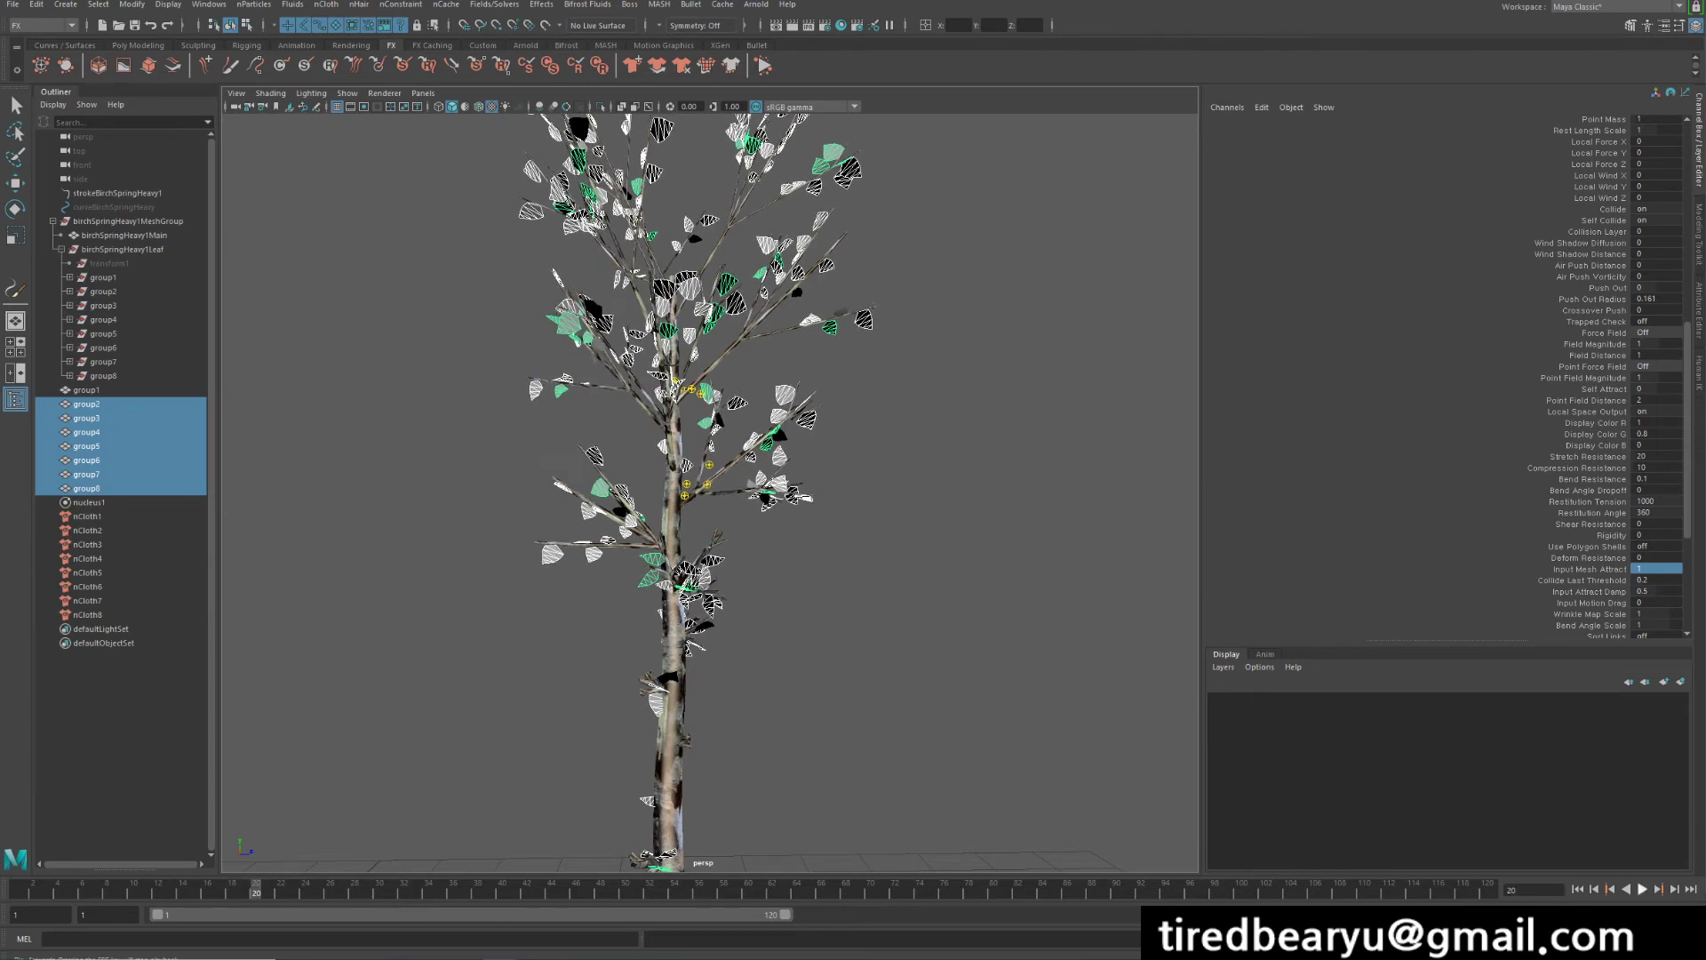
pyautogui.moveTo(86, 390); pyautogui.dragTo(86, 488)
pyautogui.press('w')
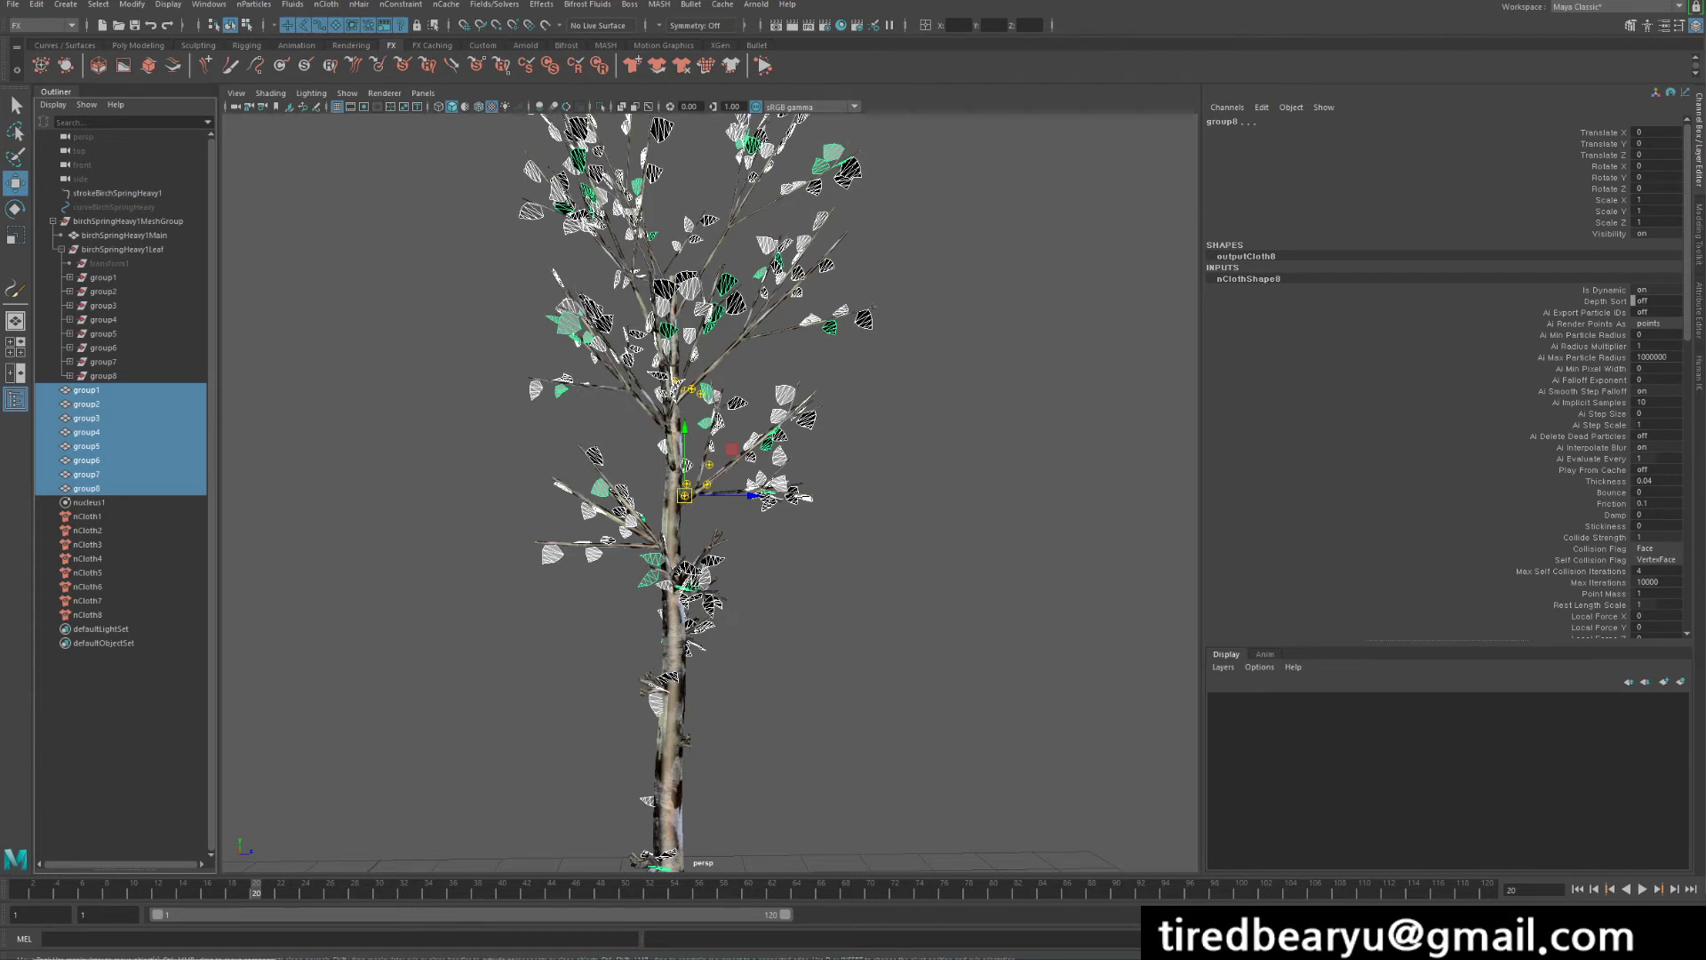
pyautogui.keyDown('alt'); pyautogui.moveTo(888, 534); pyautogui.dragTo(915, 533); pyautogui.keyUp('alt')
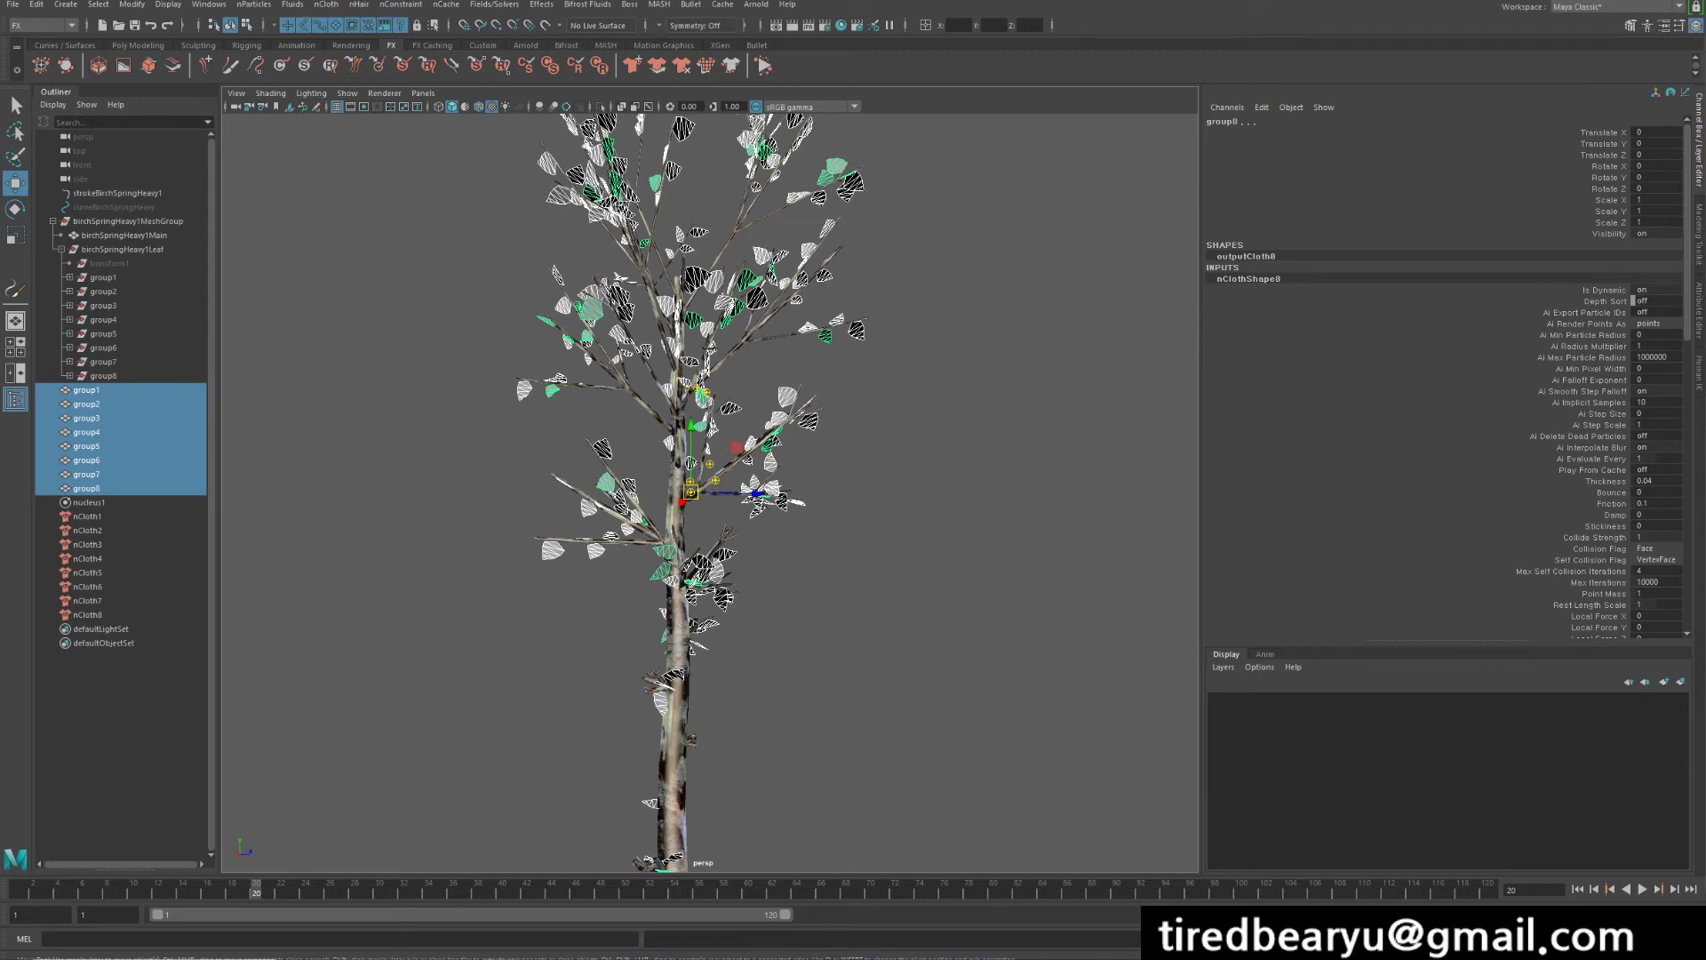
pyautogui.moveTo(86, 389); pyautogui.dragTo(86, 488)
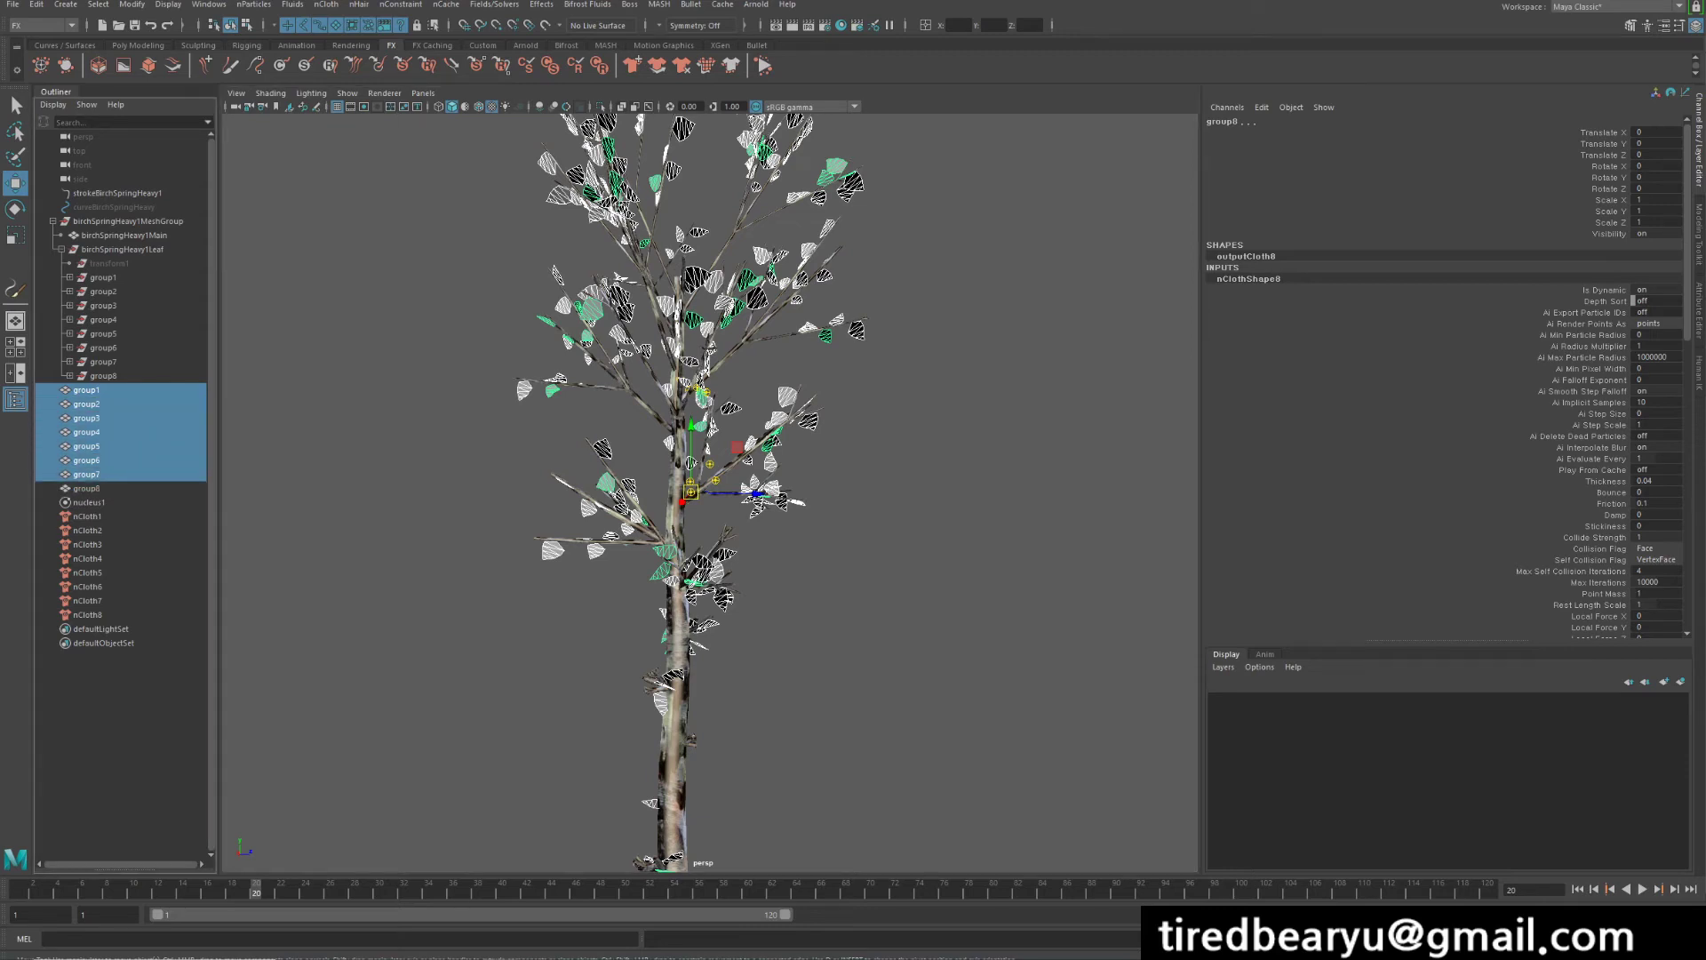
pyautogui.click(86, 390)
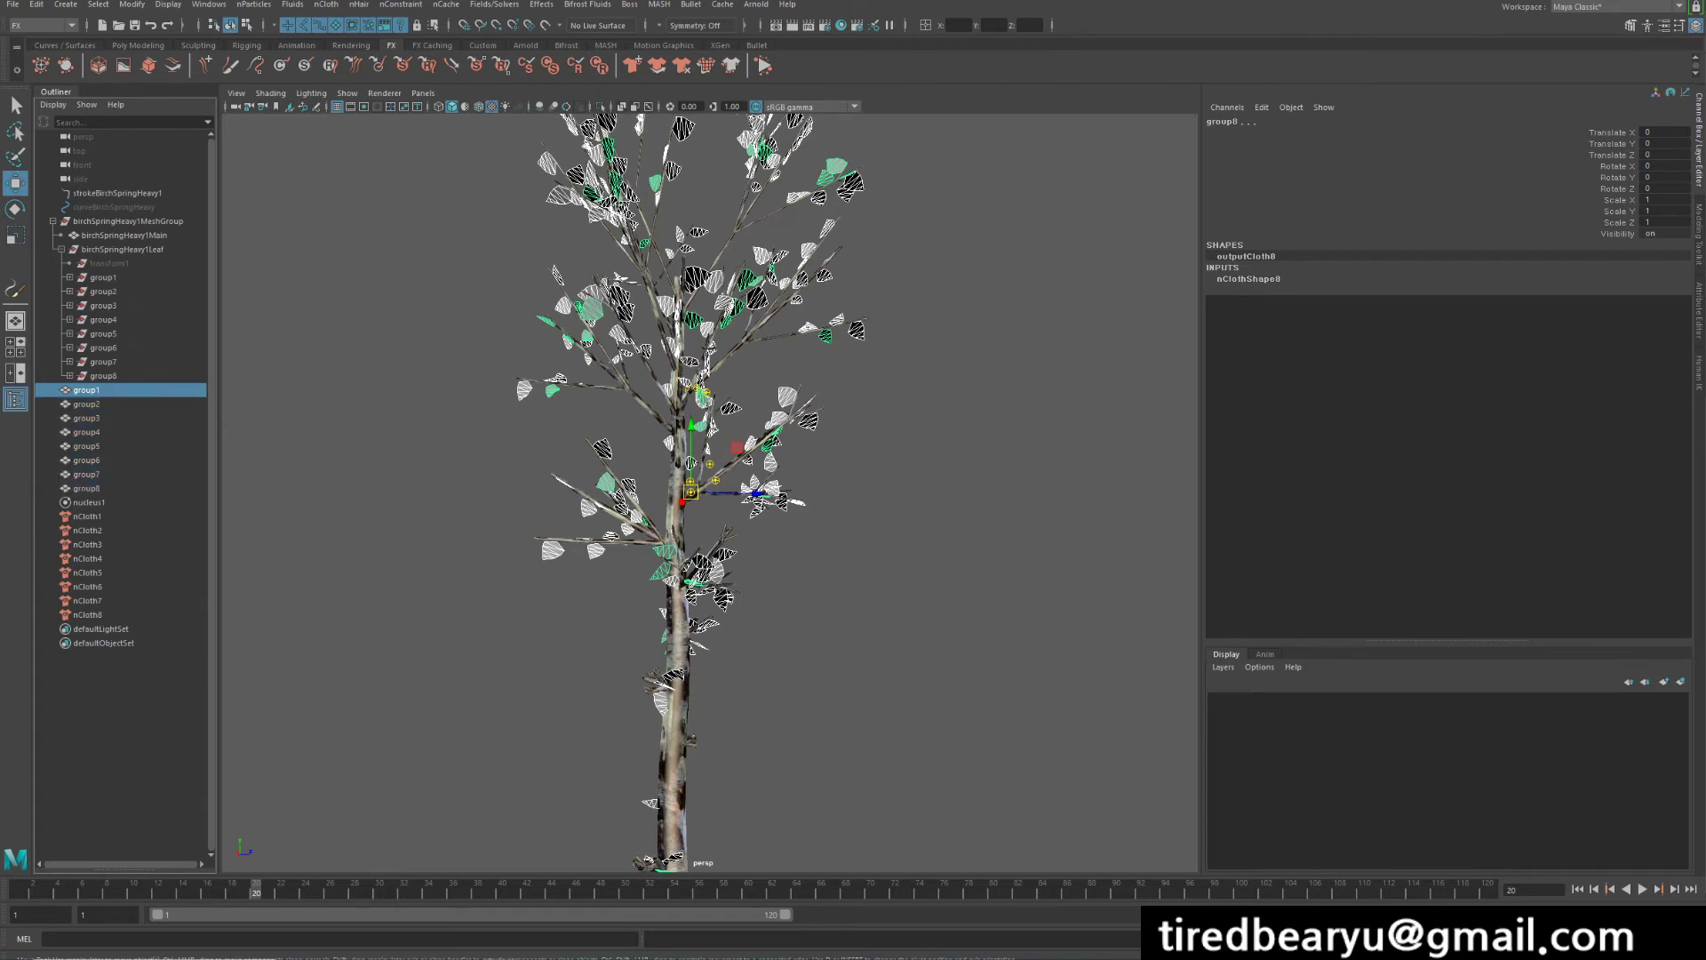
pyautogui.keyDown('shift'); pyautogui.click(86, 488); pyautogui.keyUp('shift')
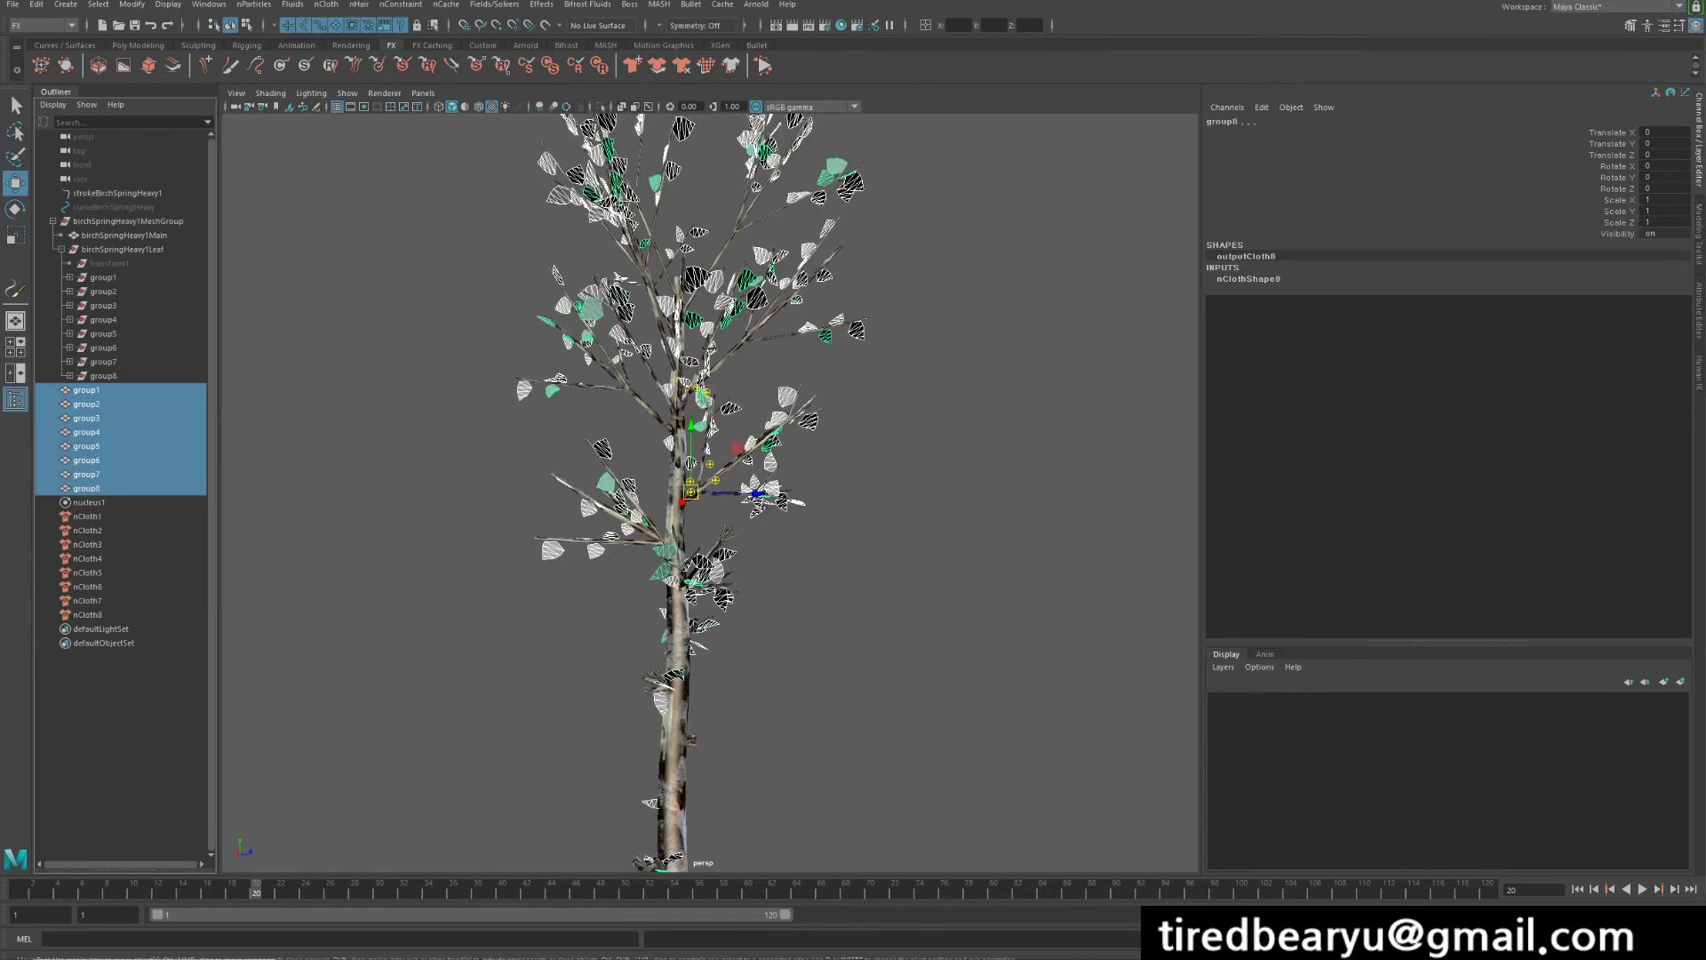
pyautogui.click(1249, 279)
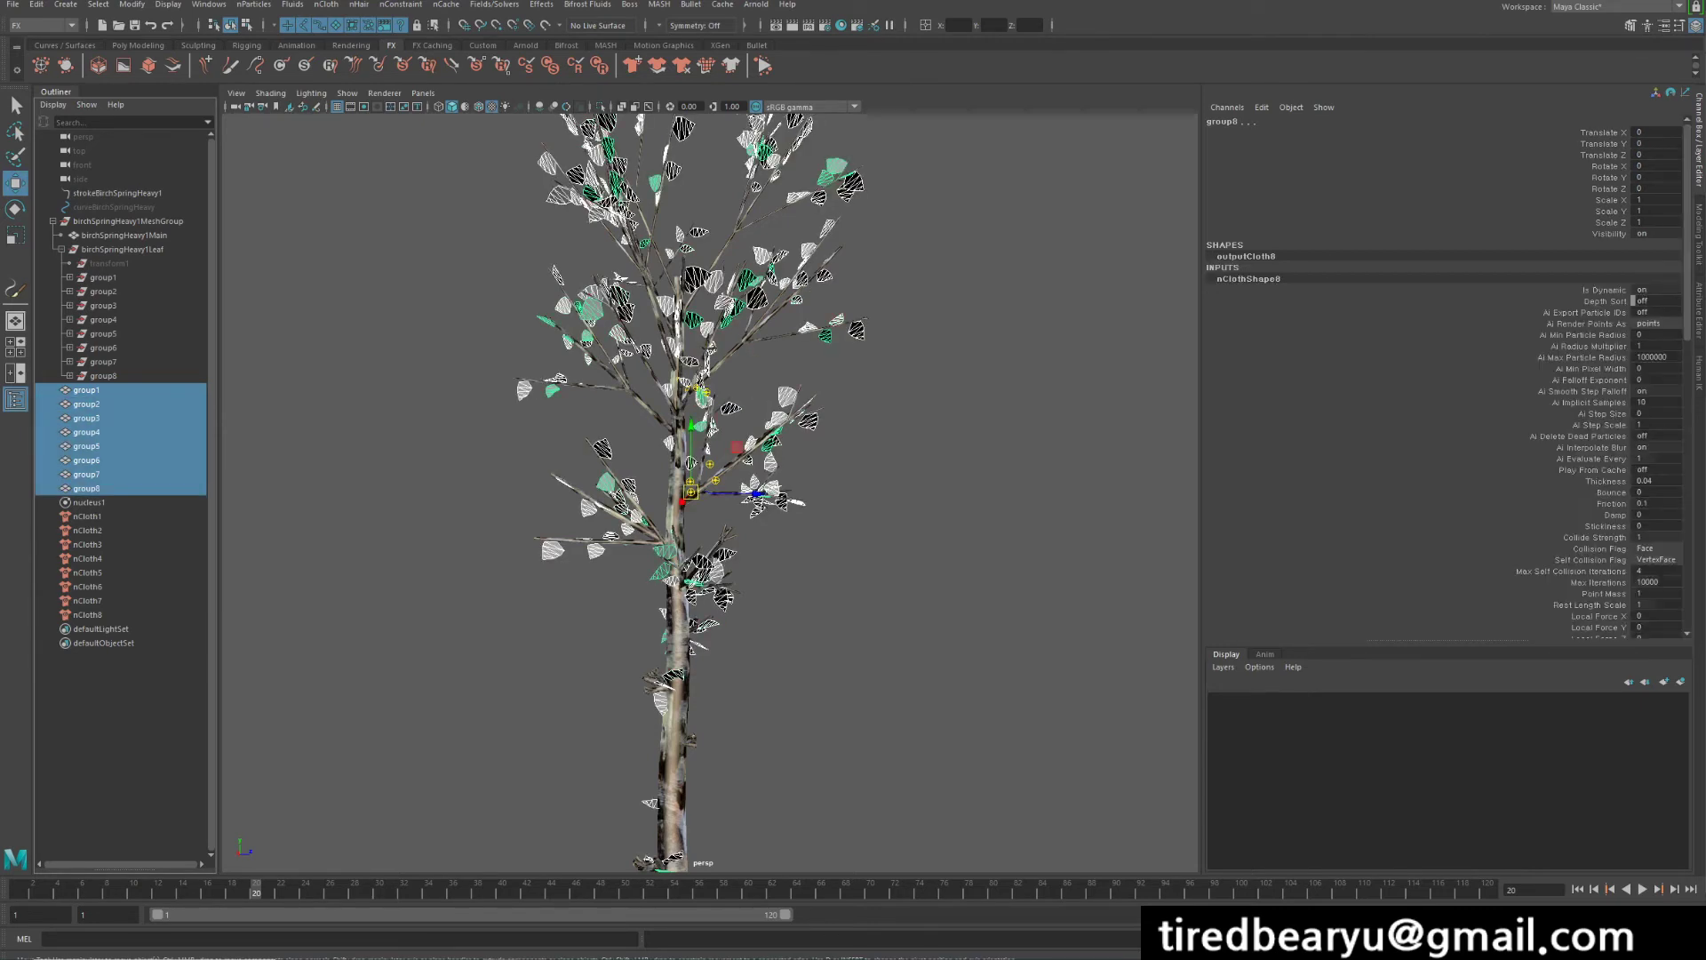
pyautogui.scroll(-5, 1510, 374)
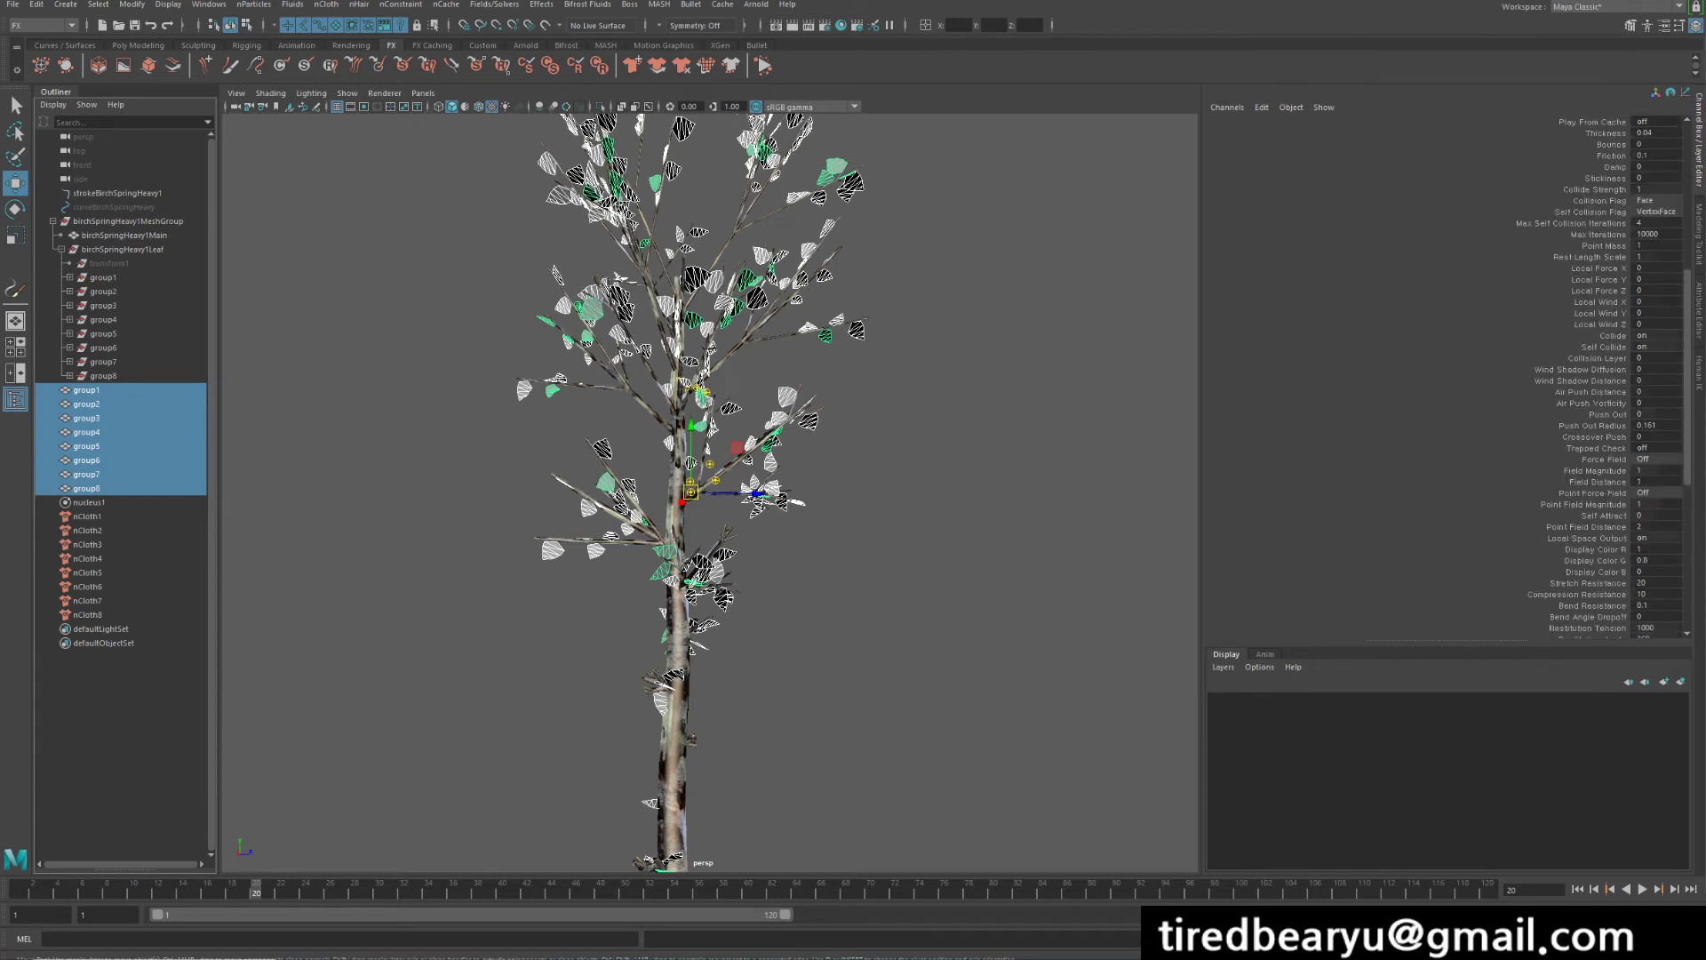
pyautogui.scroll(-3, 1510, 373)
pyautogui.click(1591, 600)
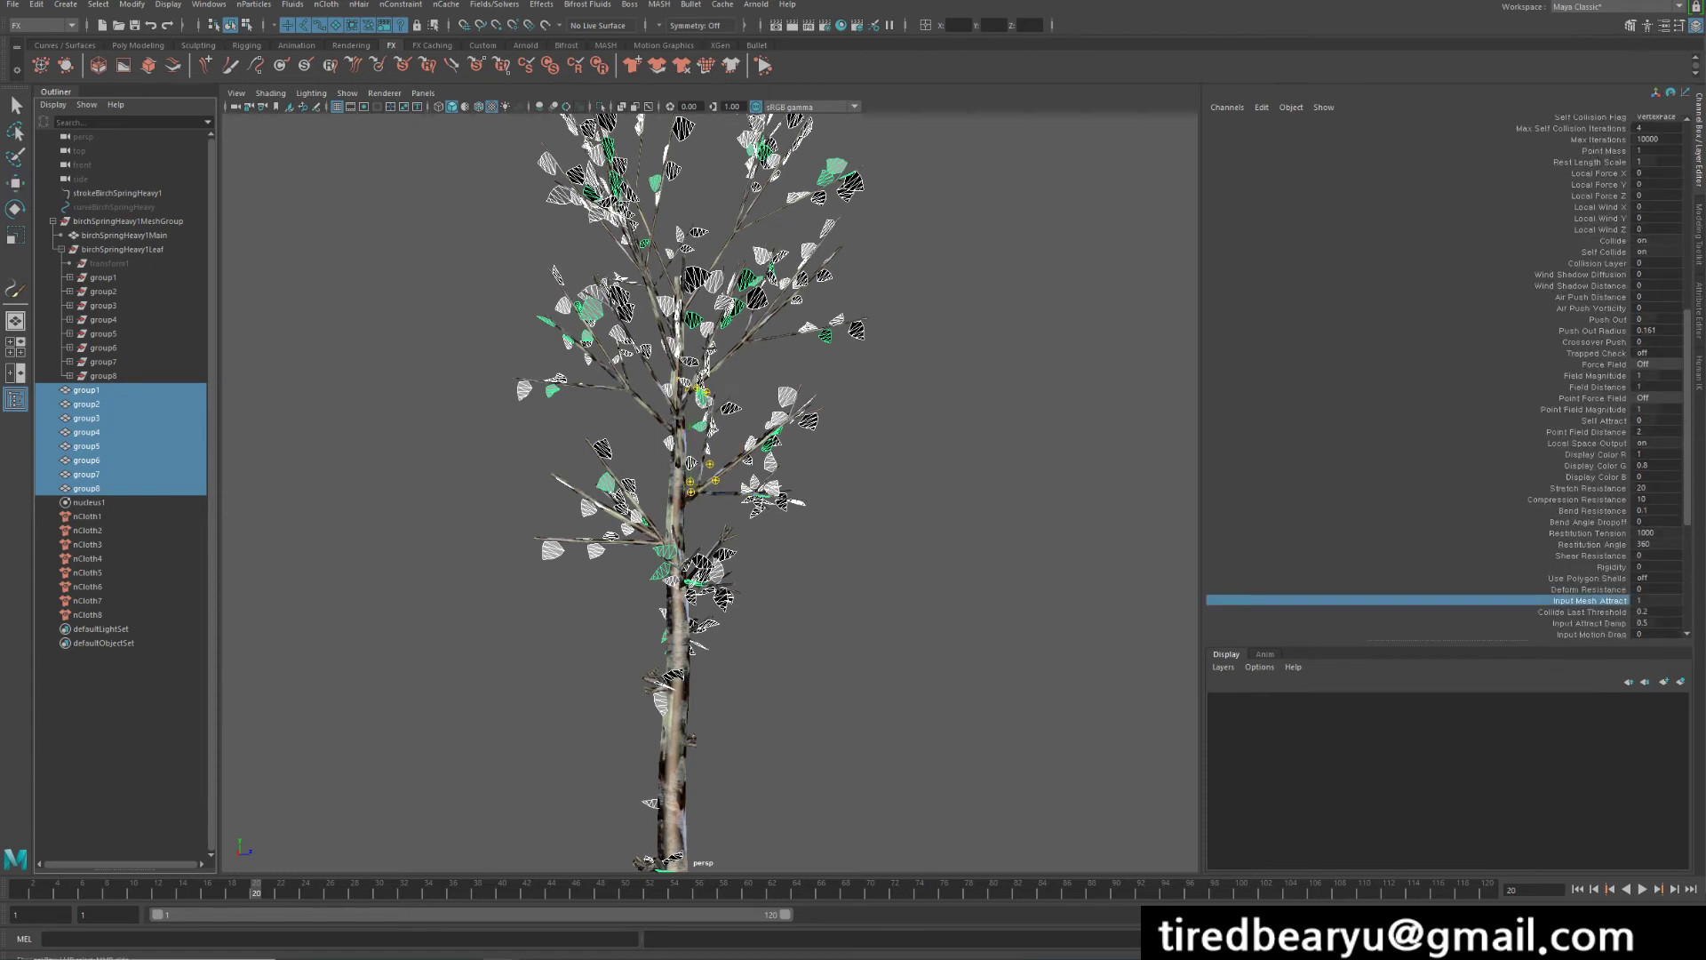
pyautogui.click(699, 391)
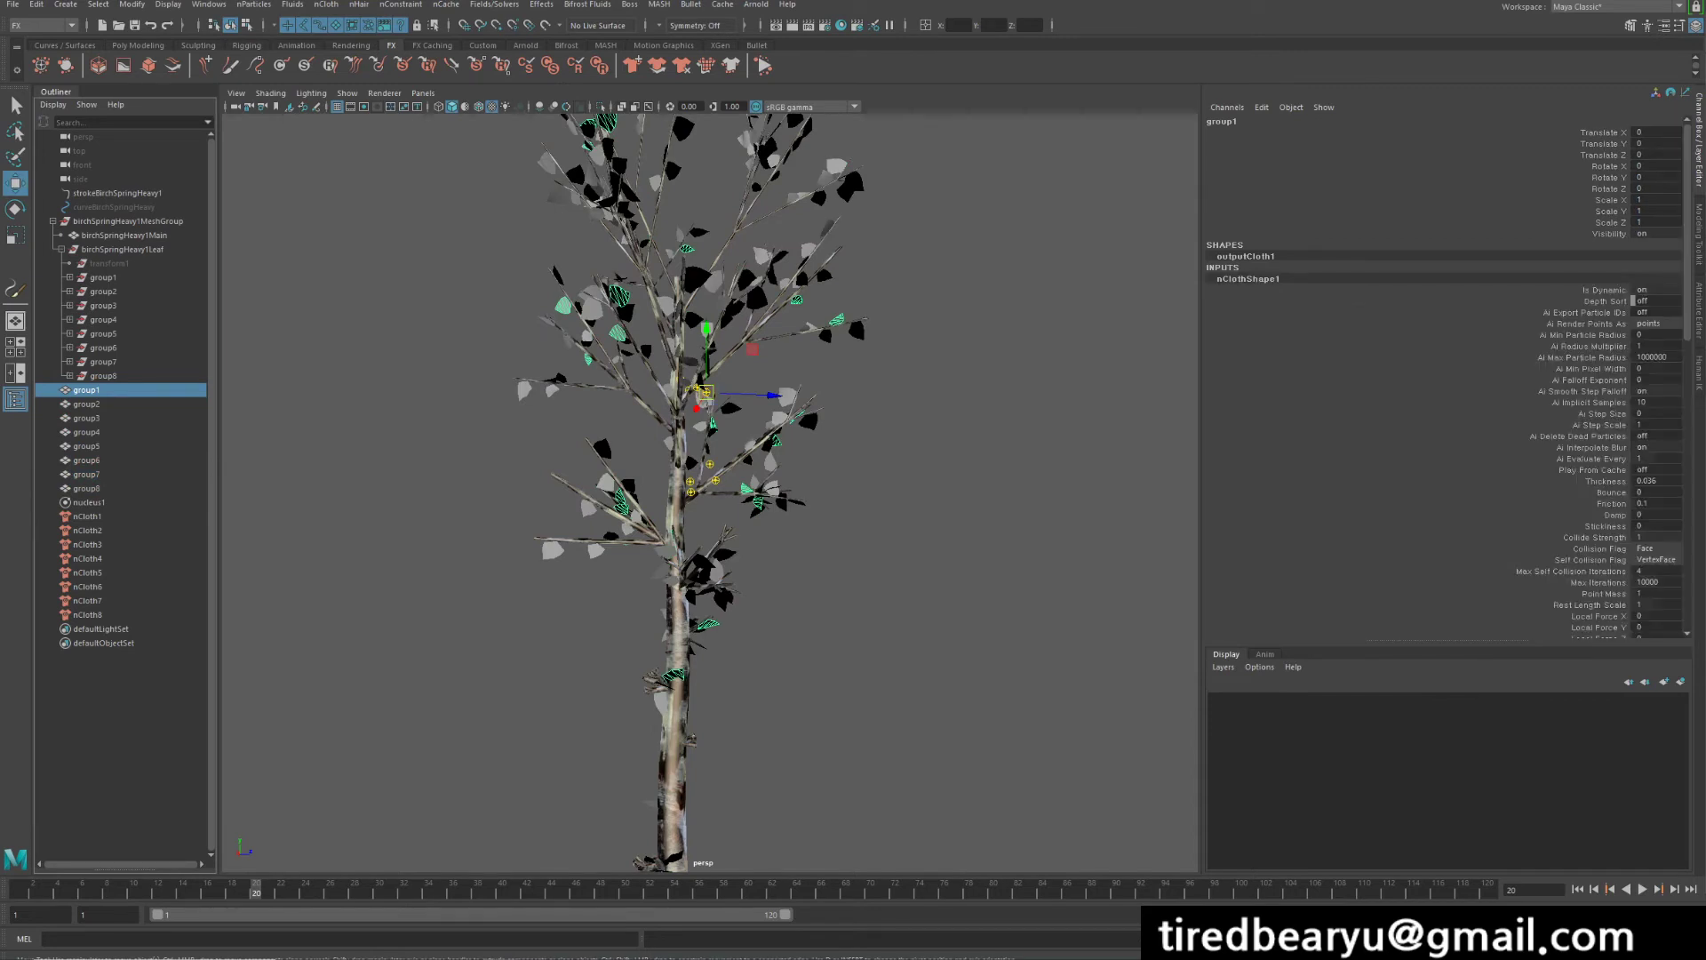
# - Key nCloth1's Input Mesh Attract at 1, then at 0 on frame 22
pyautogui.click(700, 391)
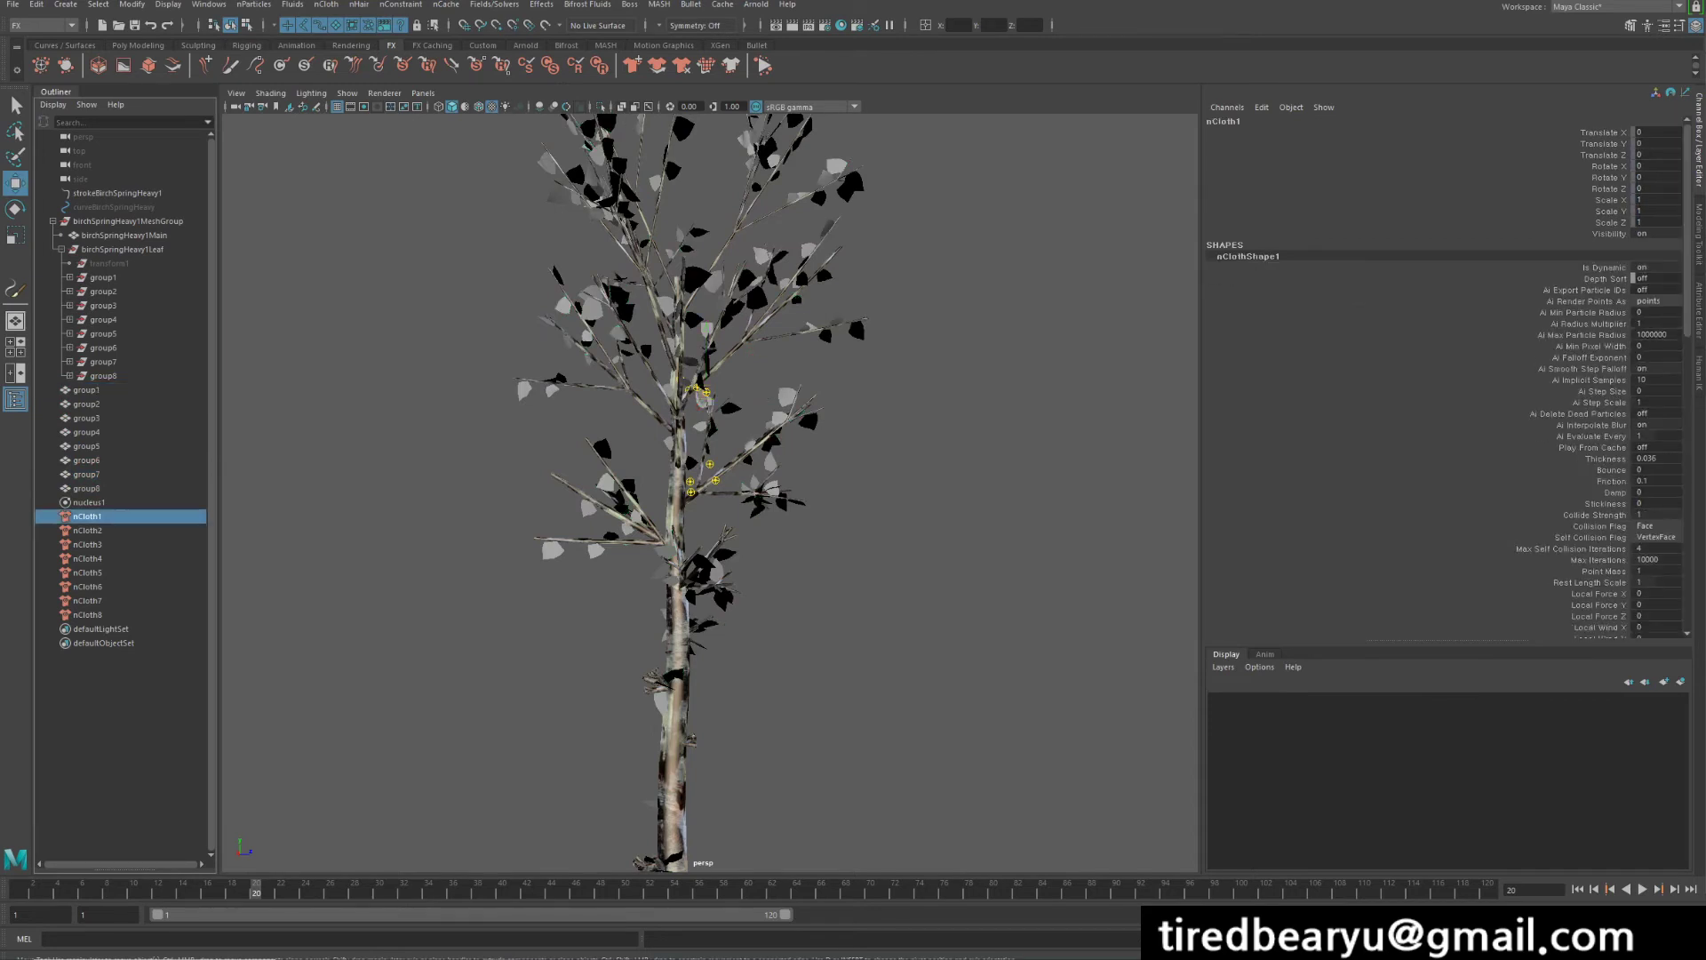
pyautogui.scroll(-5, 1439, 373)
pyautogui.scroll(-2, 1440, 373)
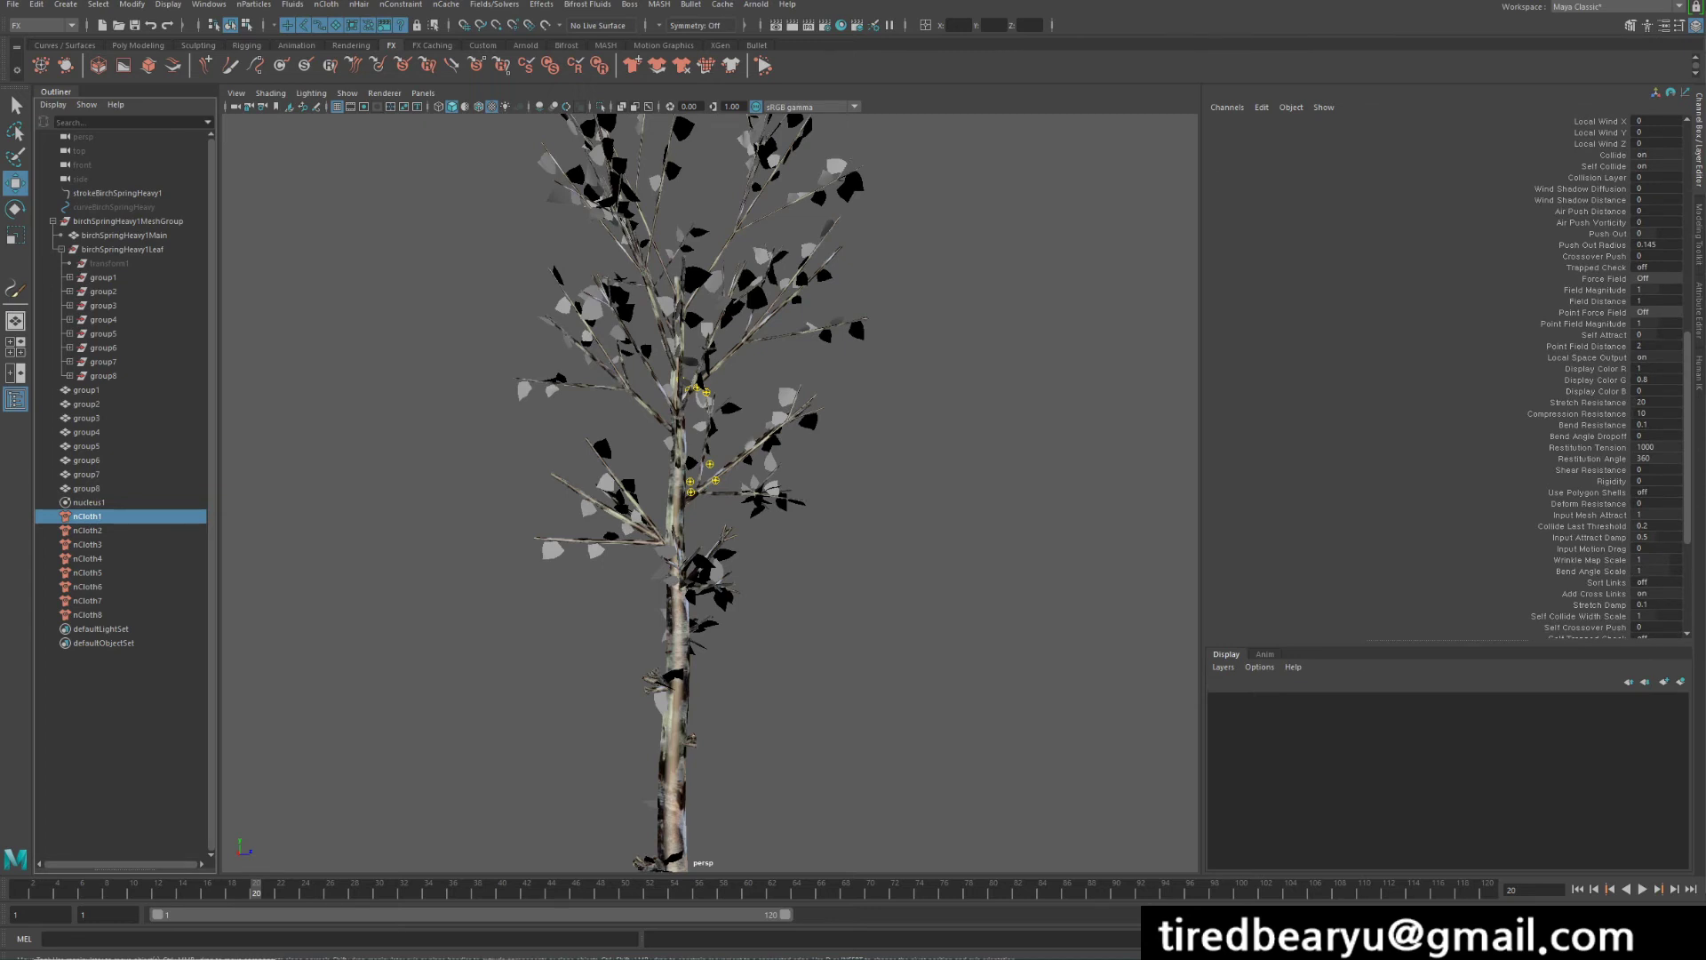
pyautogui.hotkey('ctrl', 'a')
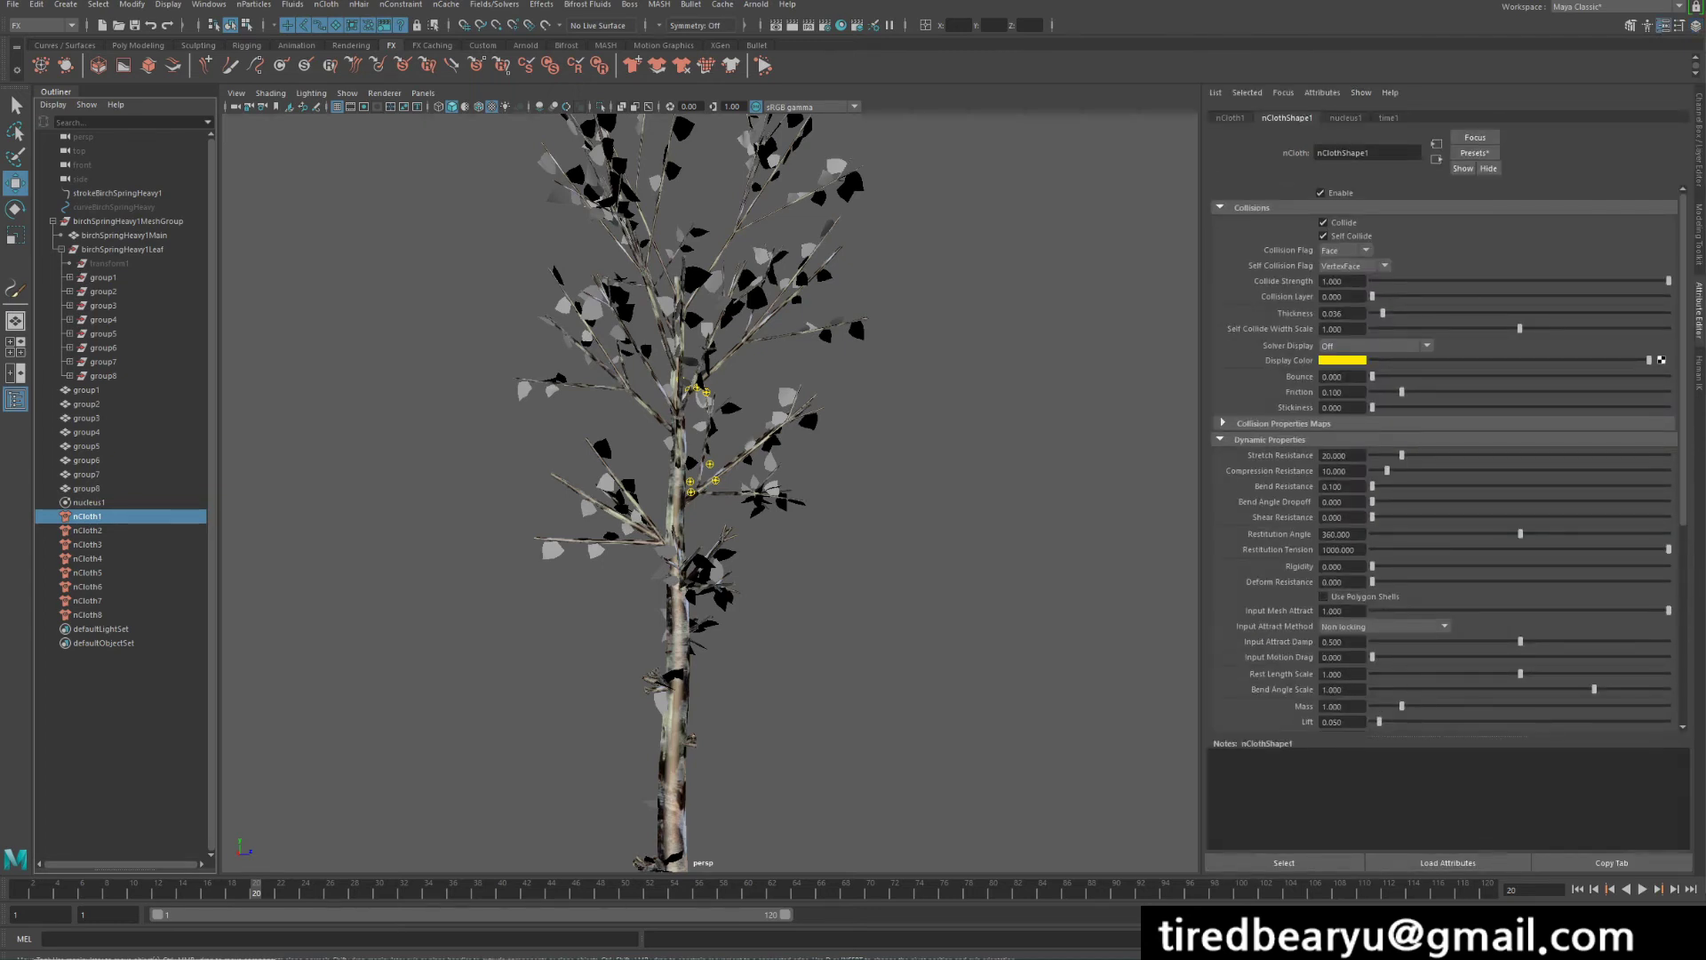
pyautogui.rightClick(1356, 611)
pyautogui.click(1386, 617)
pyautogui.hotkey('alt', '.')
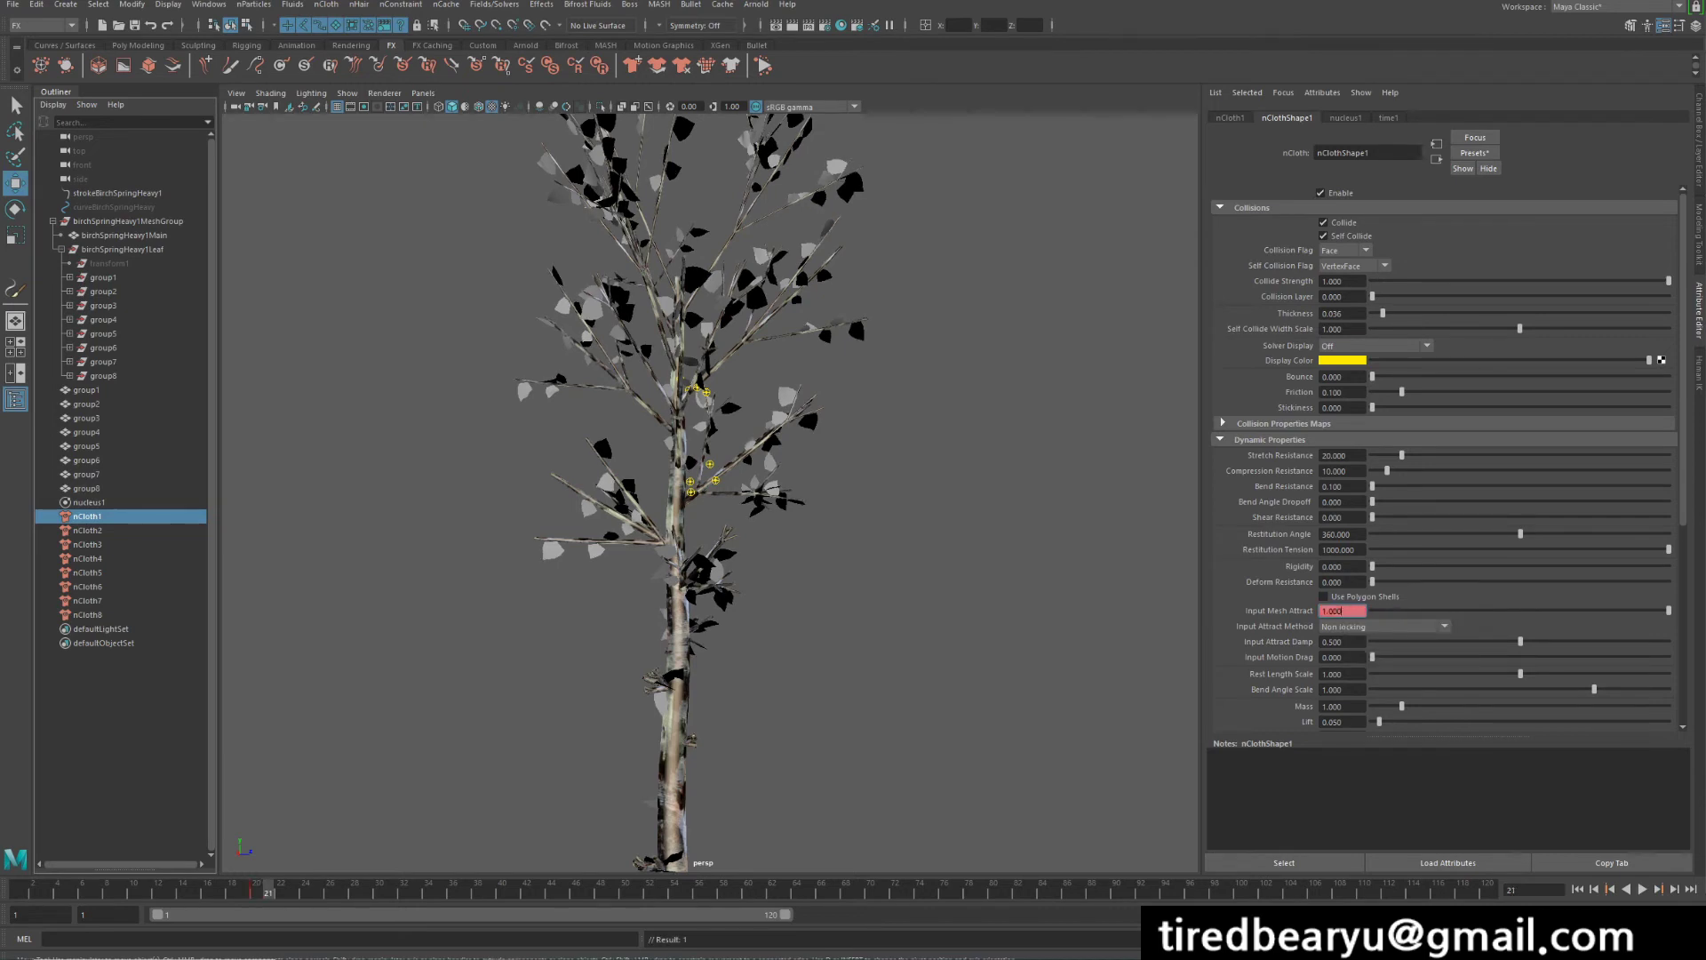
pyautogui.hotkey('alt', '.')
pyautogui.write('0')
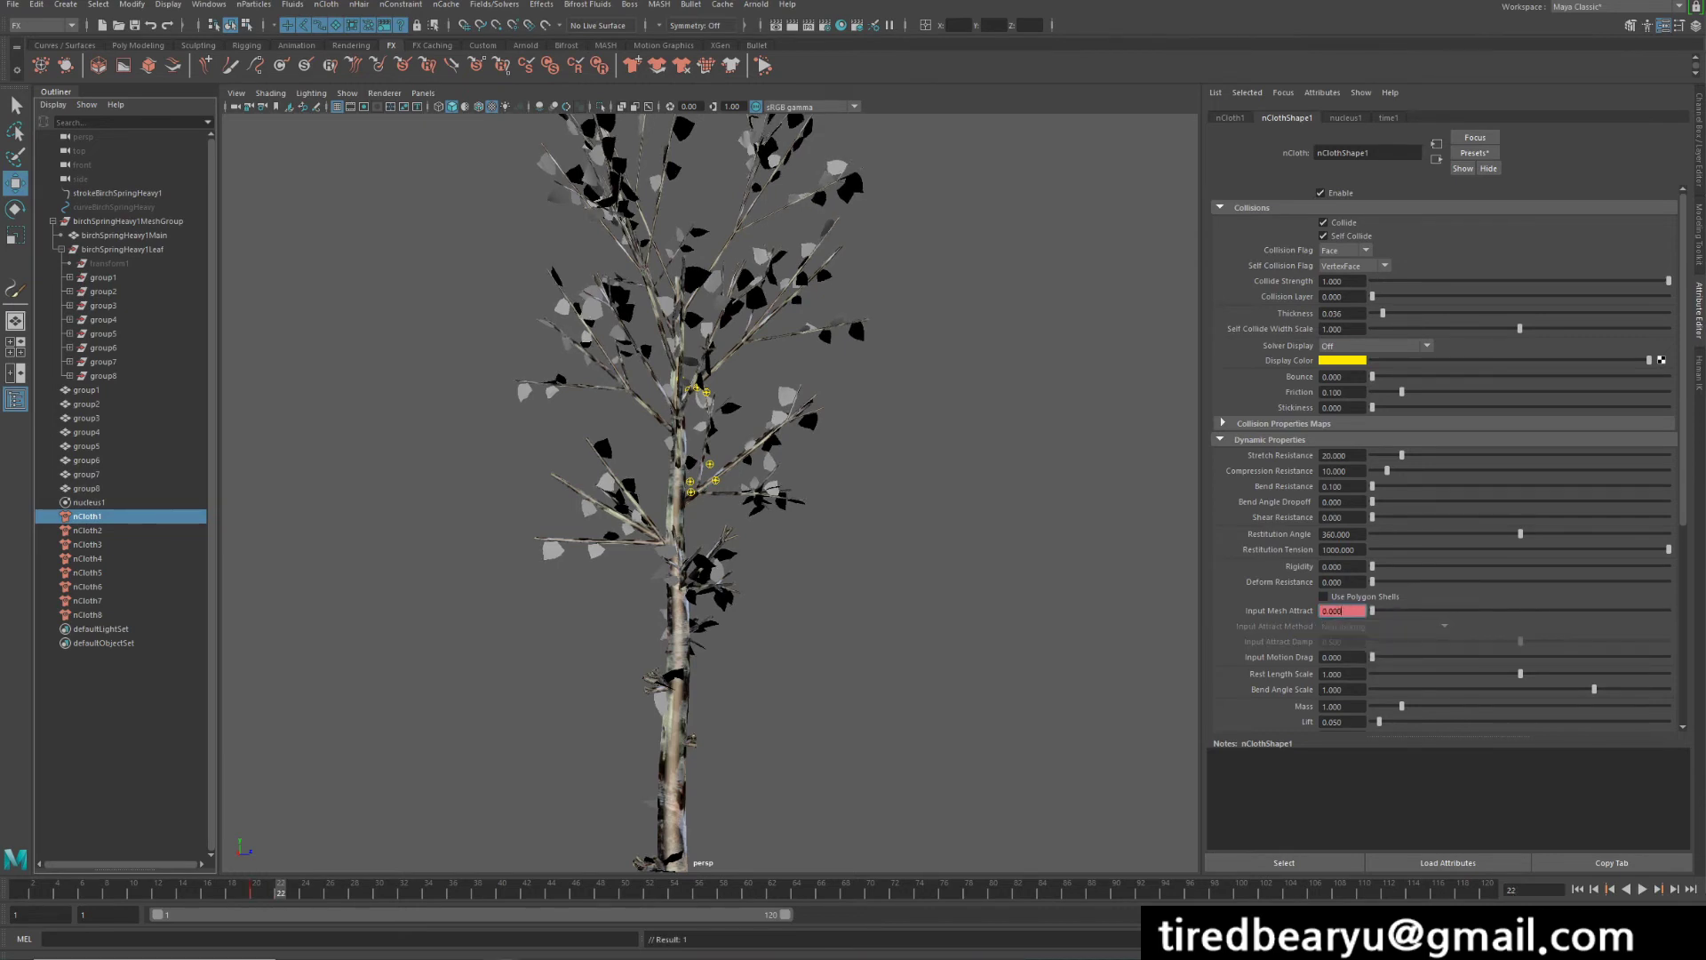
pyautogui.rightClick(1342, 610)
pyautogui.click(1373, 617)
# - Play the simulation to watch group1's leaves fall, stopping at frame 31
pyautogui.hotkey('alt', ',')
pyautogui.hotkey('alt', ',')
pyautogui.hotkey('alt', ',')
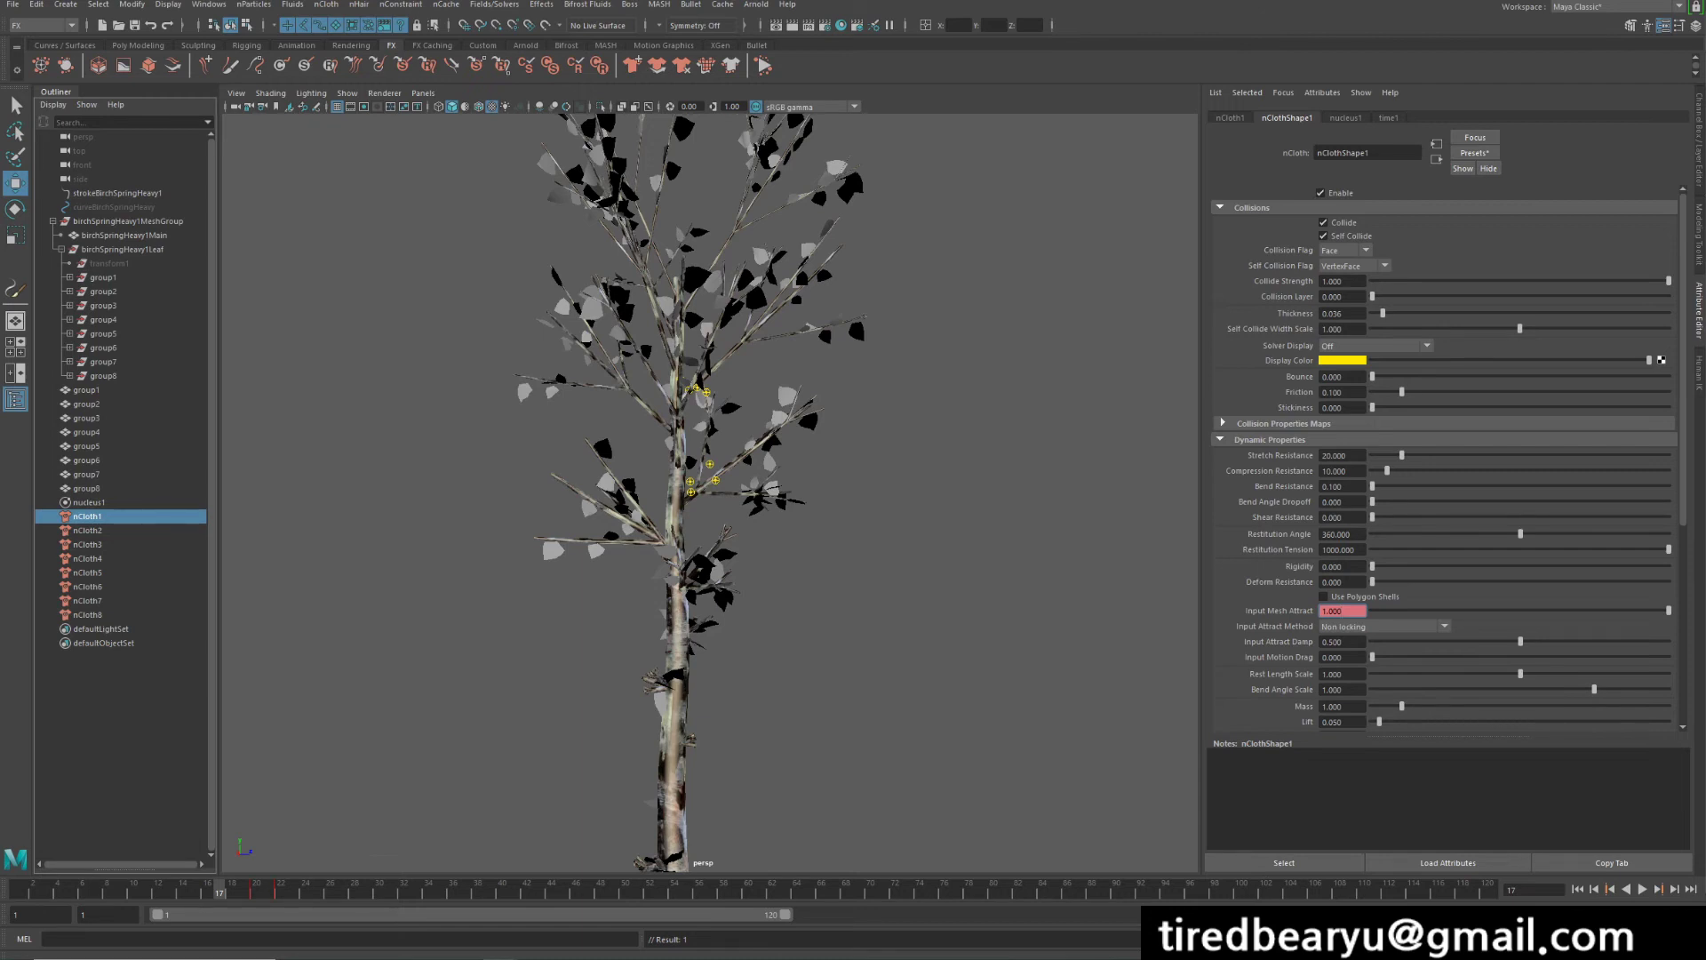
pyautogui.click(1642, 889)
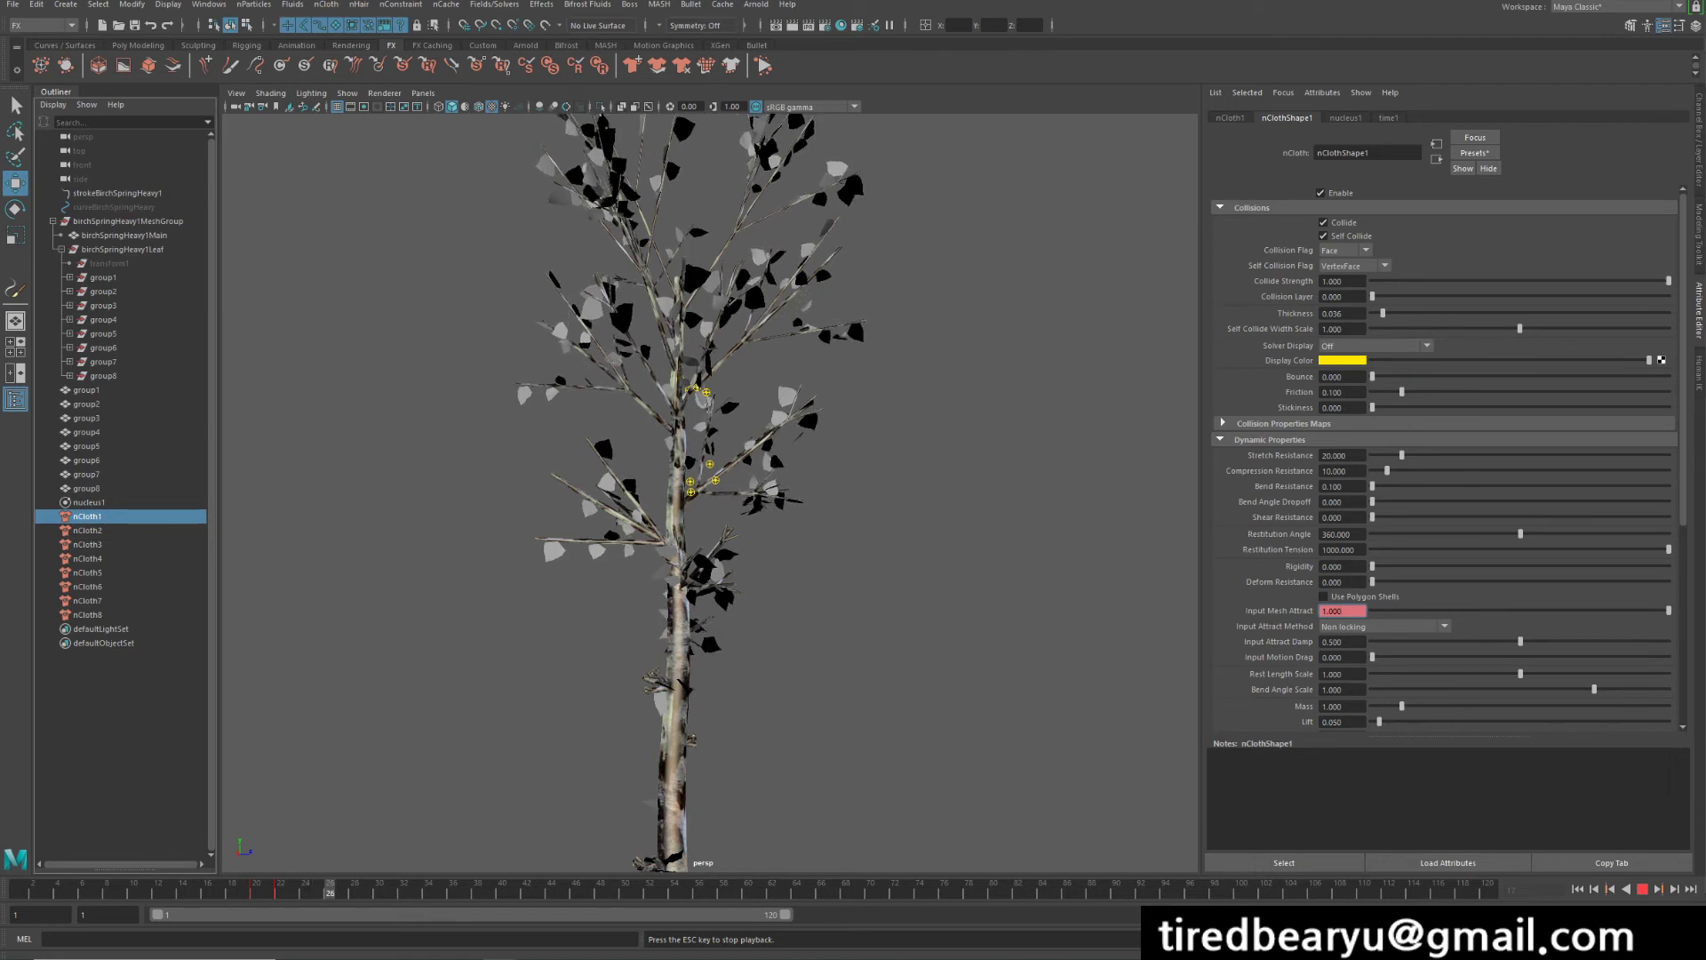
pyautogui.press('Escape')
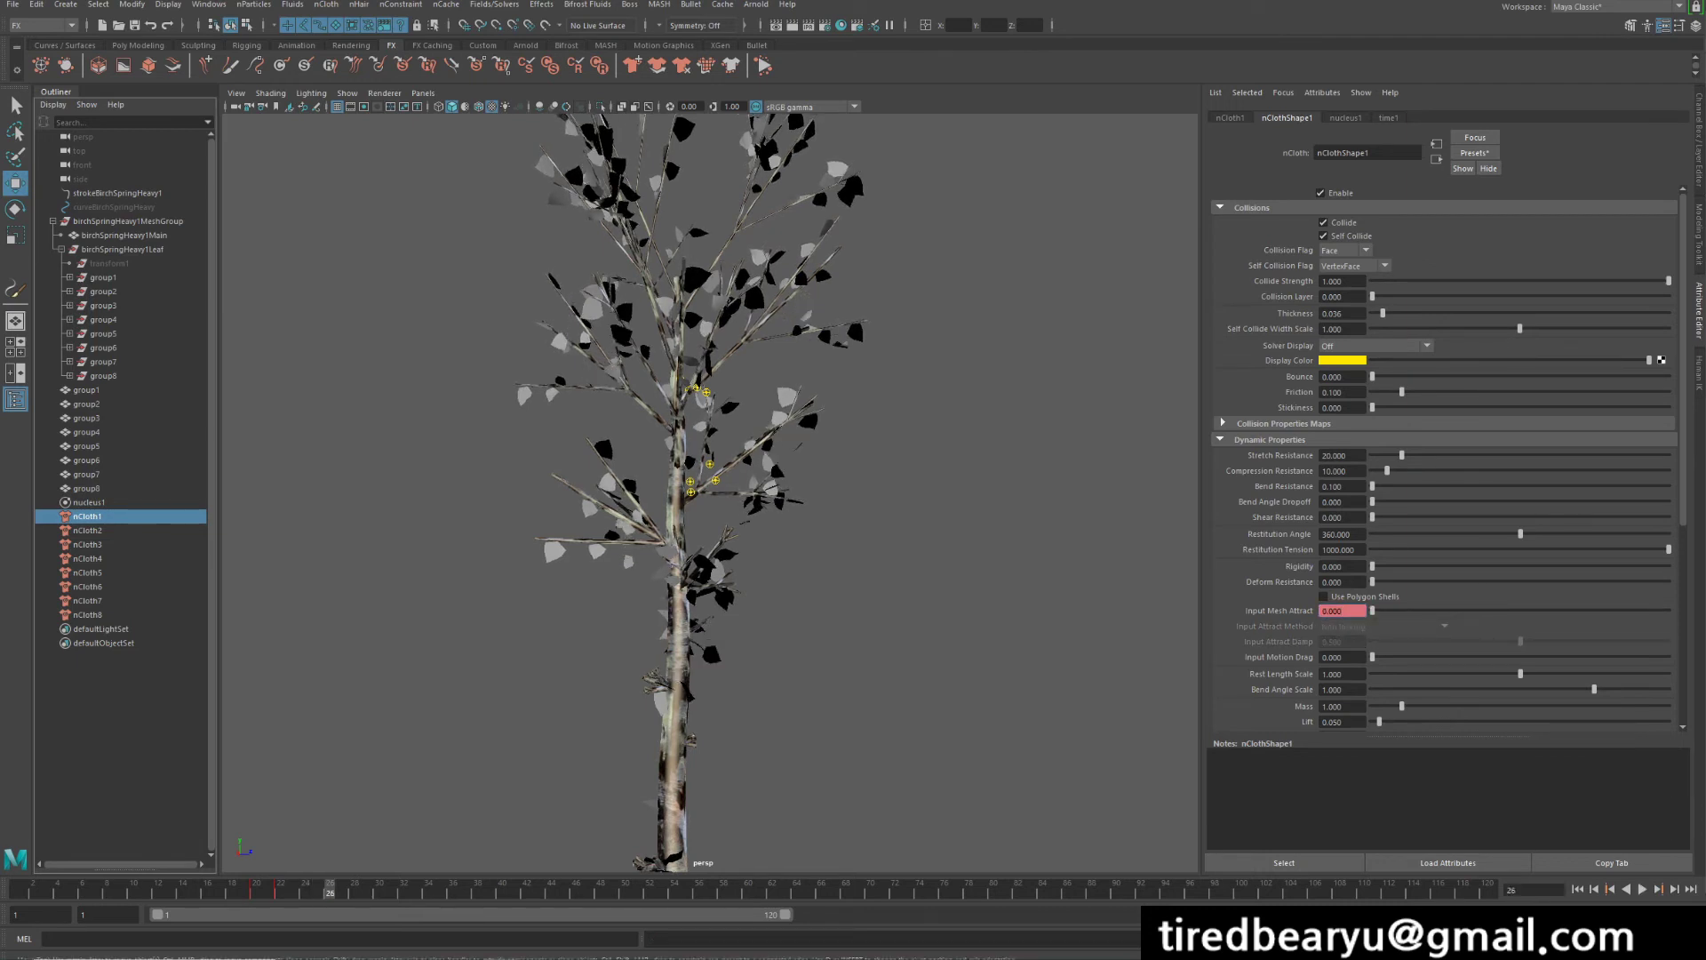
pyautogui.click(86, 389)
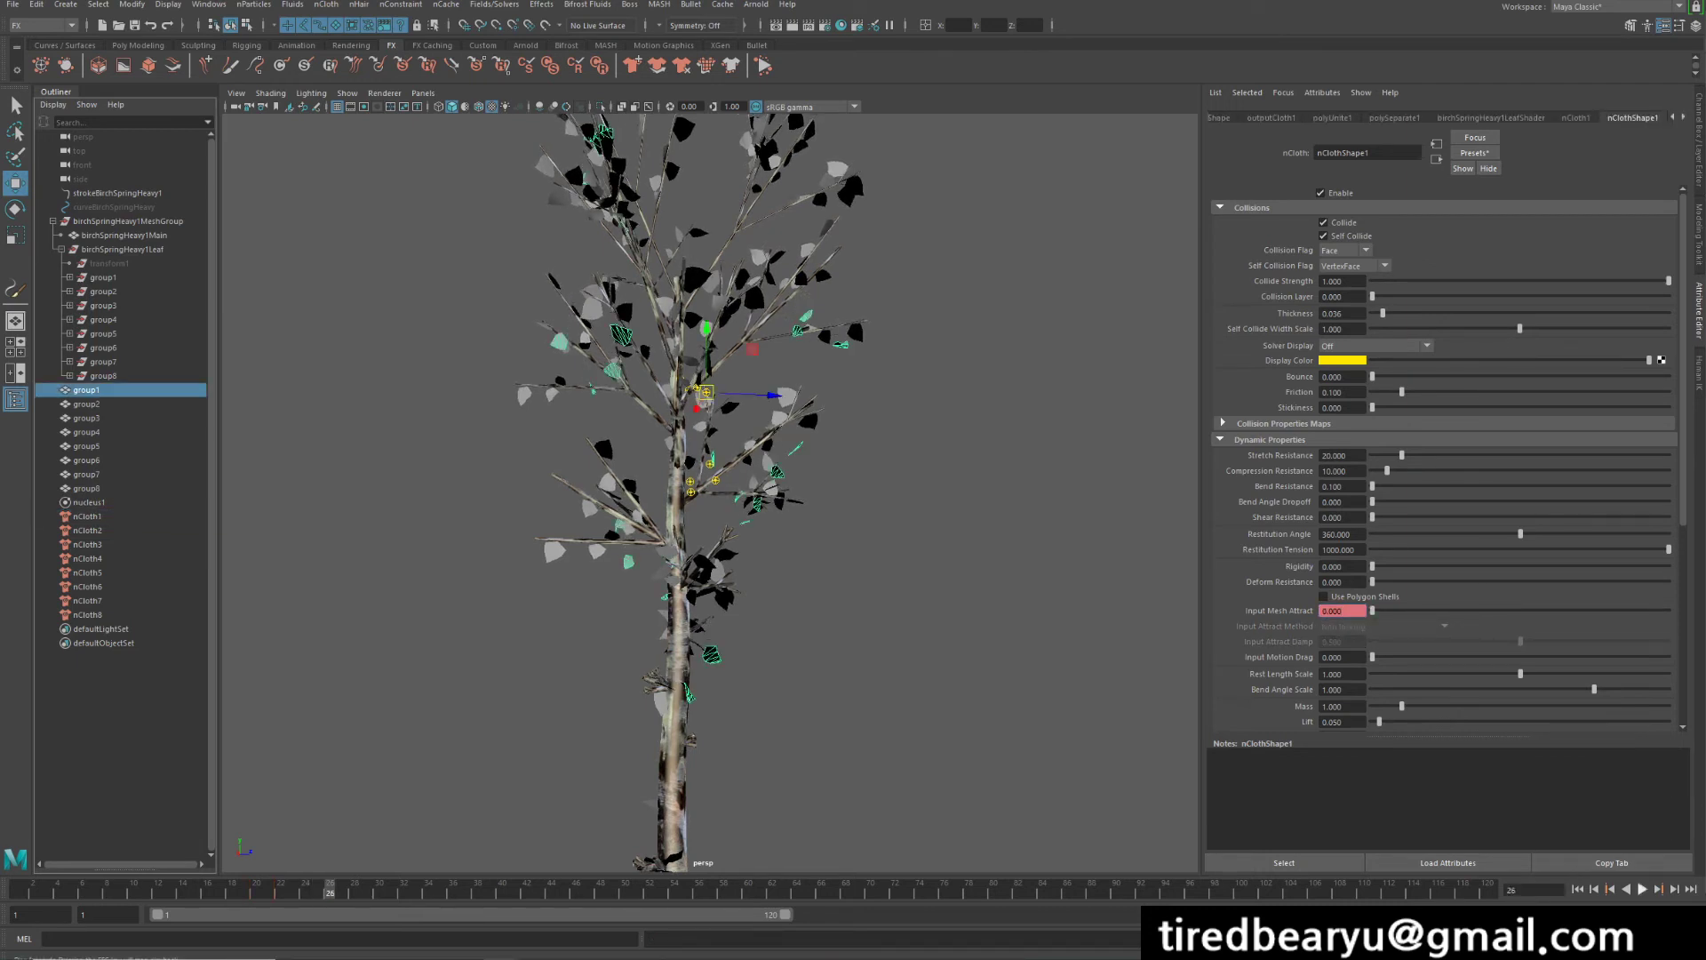
pyautogui.click(1642, 888)
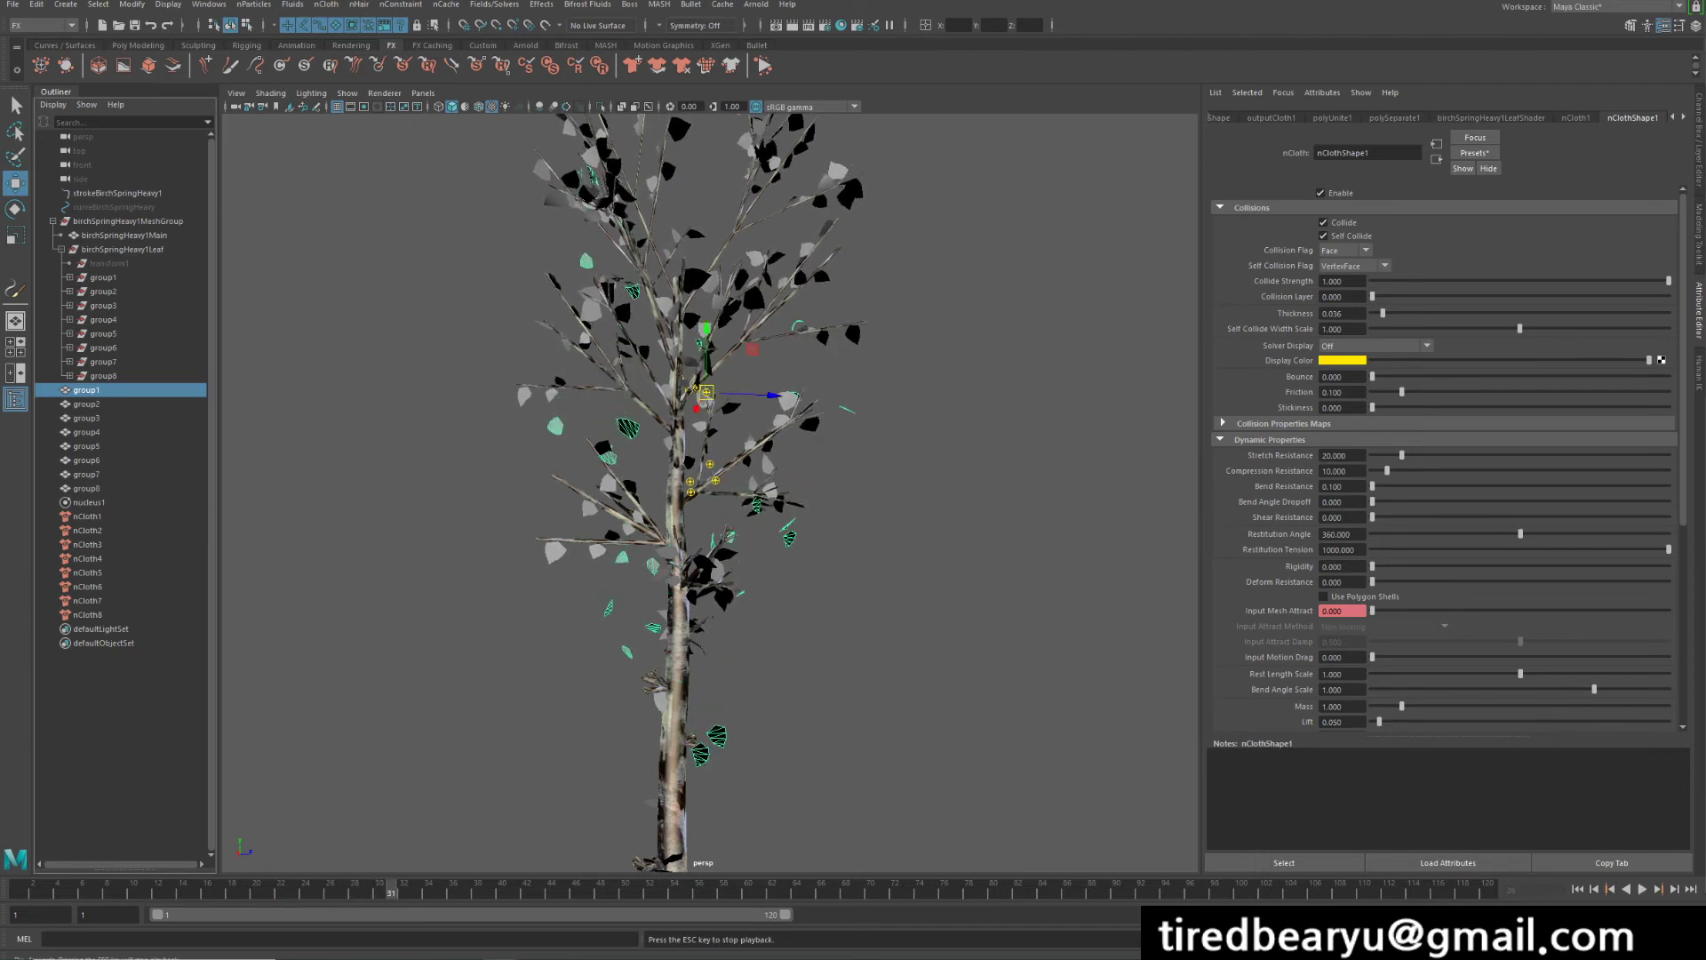
pyautogui.press('Escape')
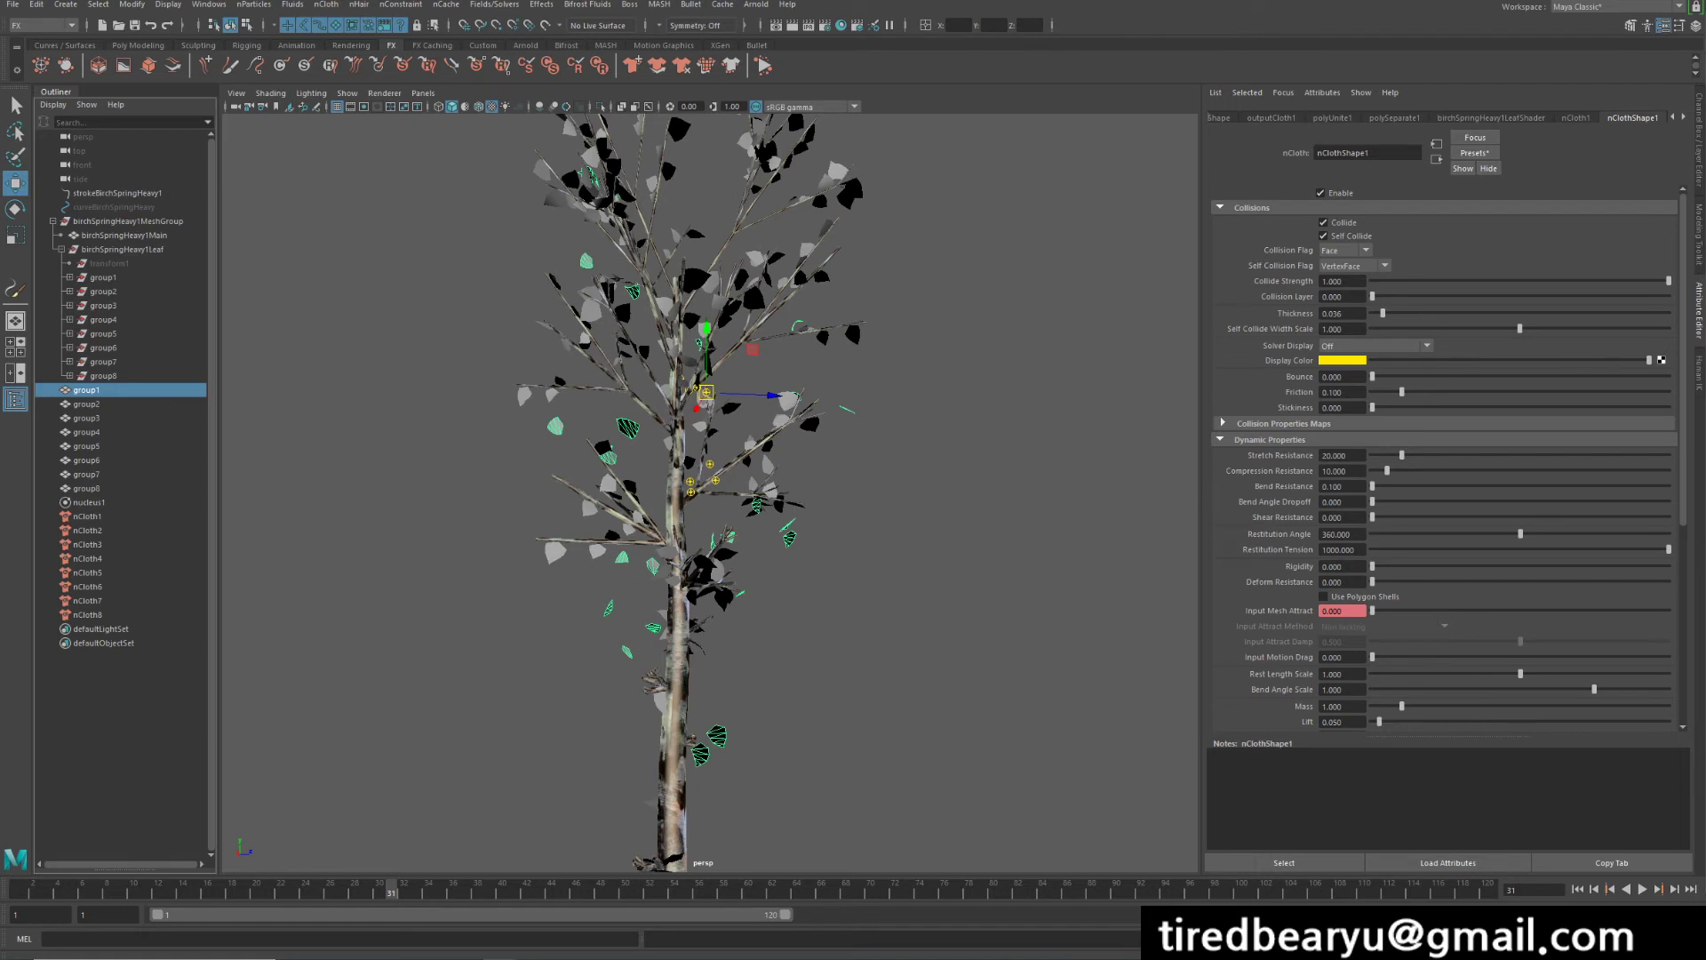
# - Key nCloth2's Input Mesh Attract at 1, then at 0 on frame 33
pyautogui.click(88, 530)
pyautogui.rightClick(1359, 613)
pyautogui.click(1396, 626)
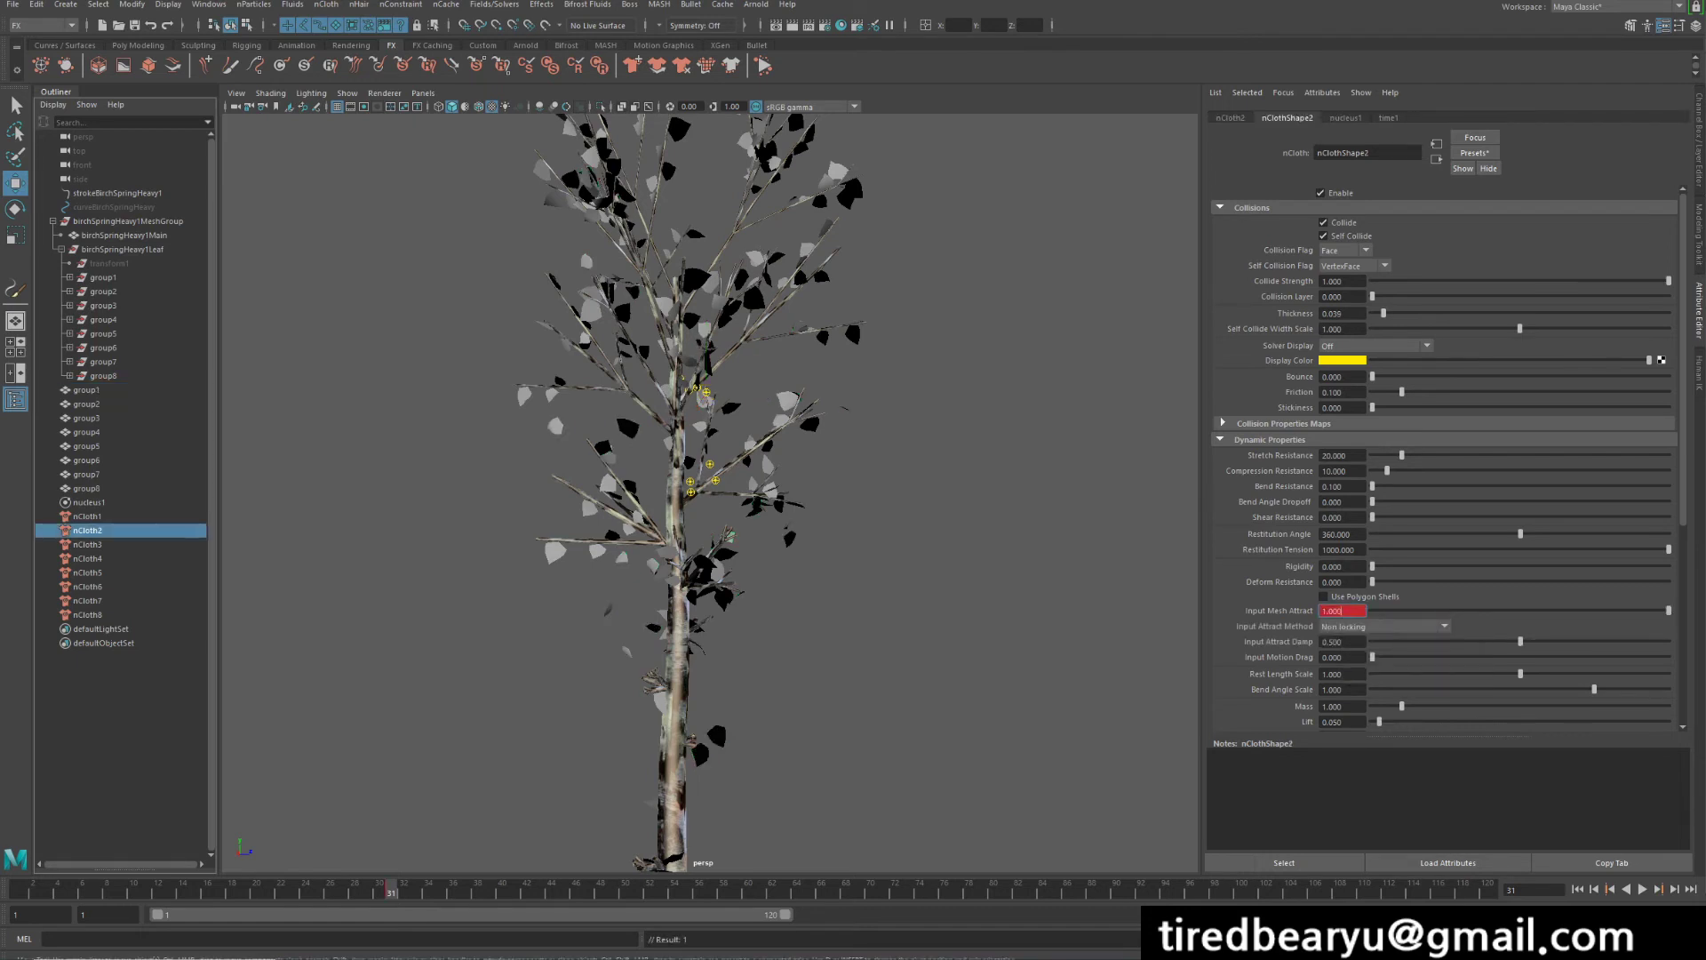
pyautogui.hotkey('alt', '.')
pyautogui.hotkey('alt', '.')
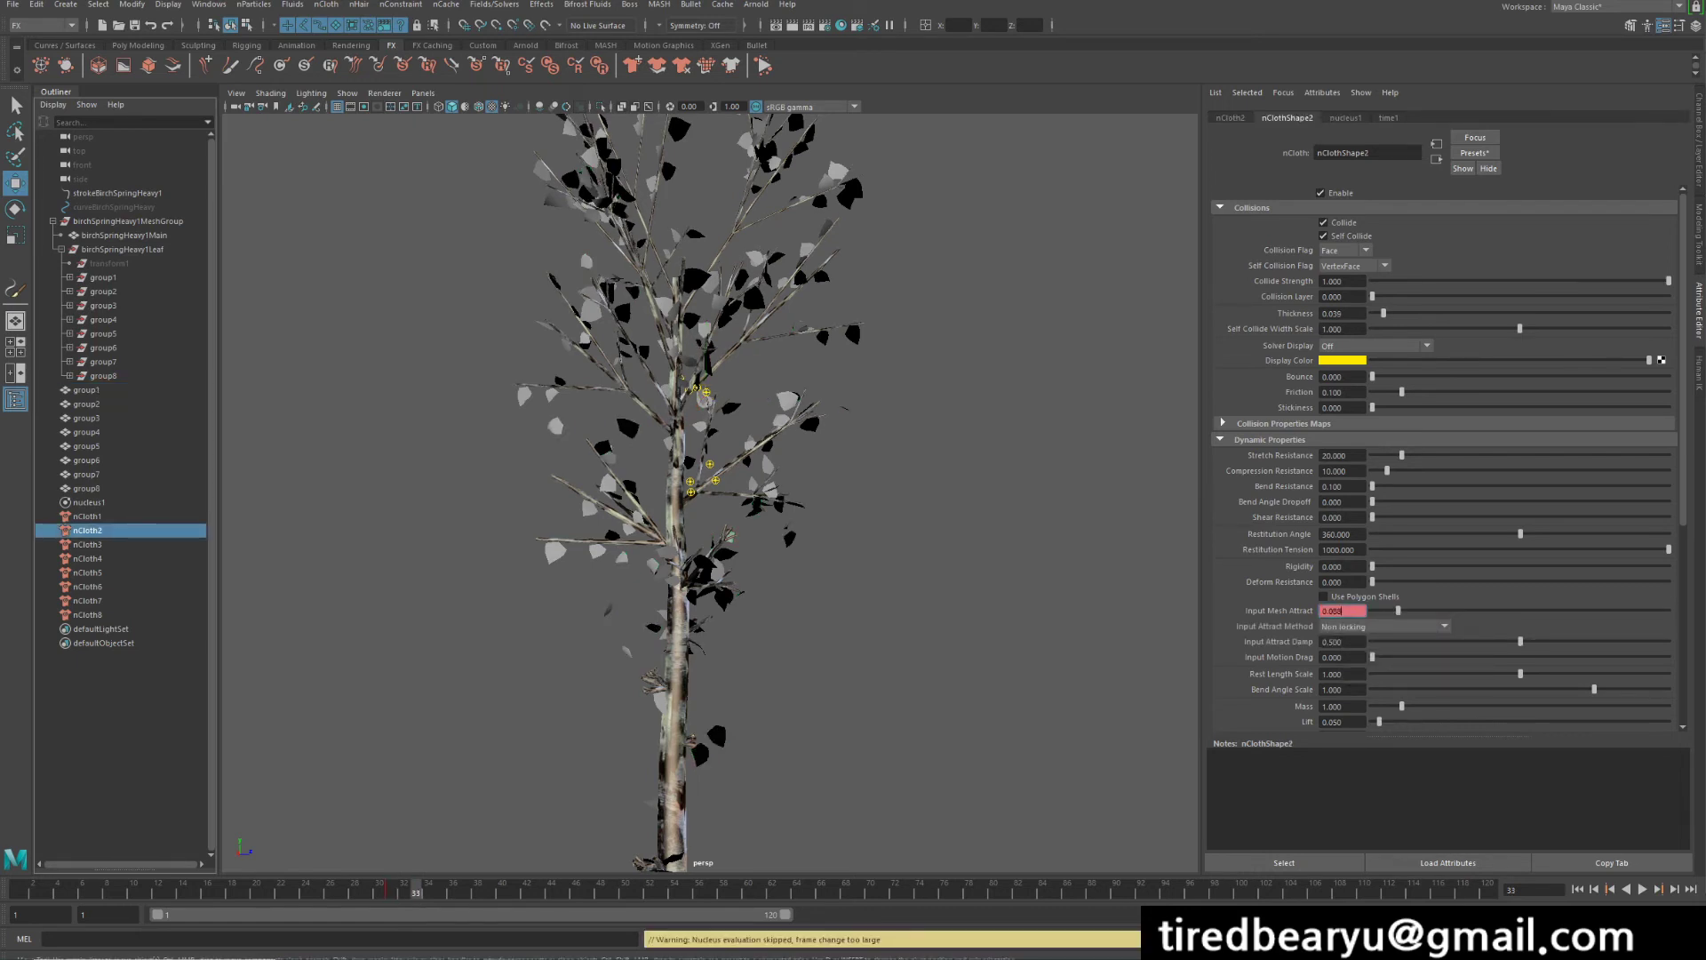
pyautogui.write('0')
pyautogui.press('Return')
pyautogui.rightClick(1333, 611)
pyautogui.click(1368, 625)
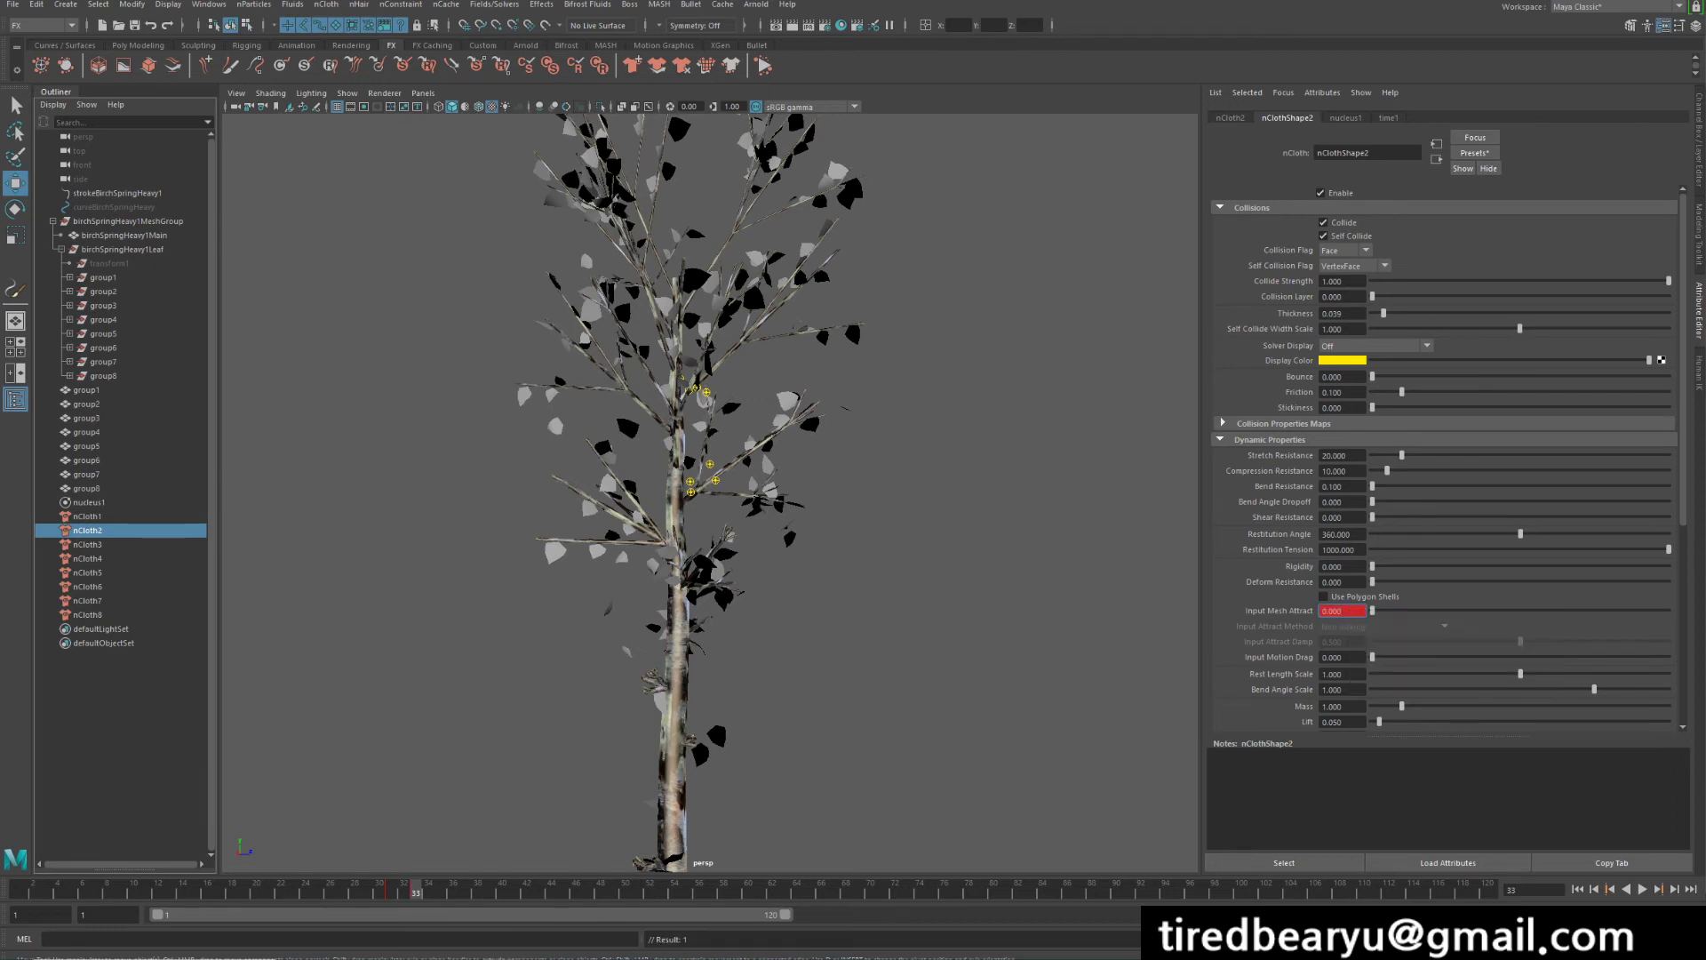
# - Key nCloth3's Input Mesh Attract at 1 on frame 43 and 0 on frame 46
pyautogui.press('Down')
pyautogui.hotkey('alt', '.')
pyautogui.hotkey('alt', '.')
pyautogui.hotkey('alt', '.')
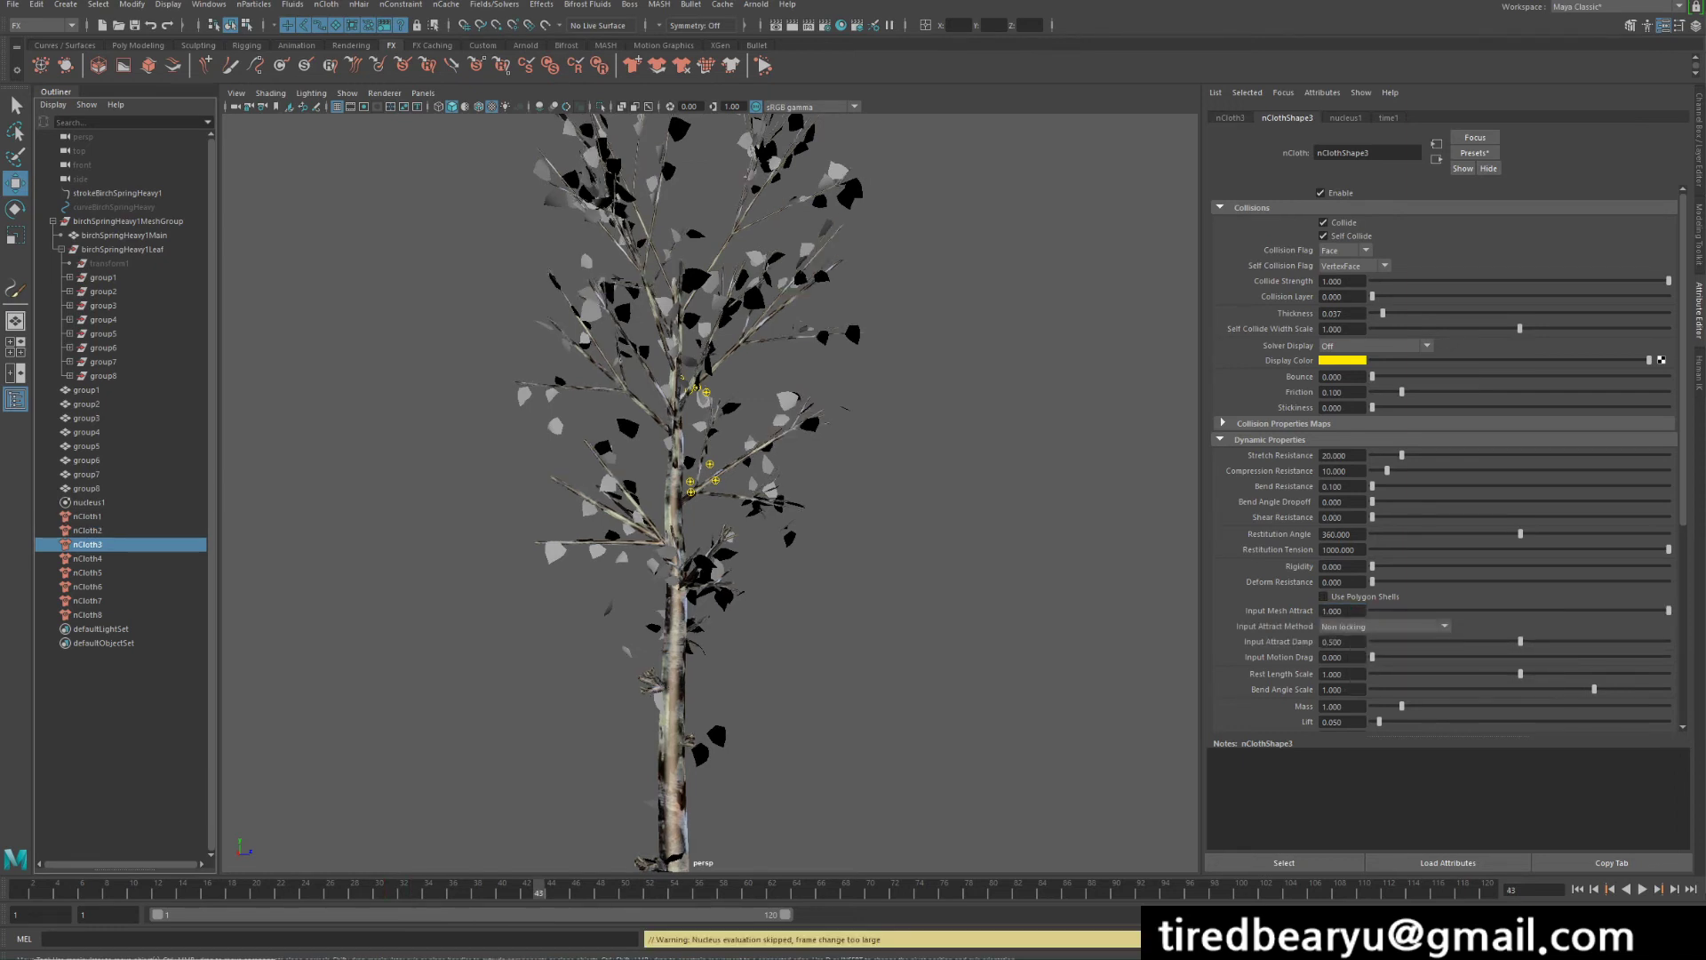
pyautogui.rightClick(1333, 610)
pyautogui.click(1368, 622)
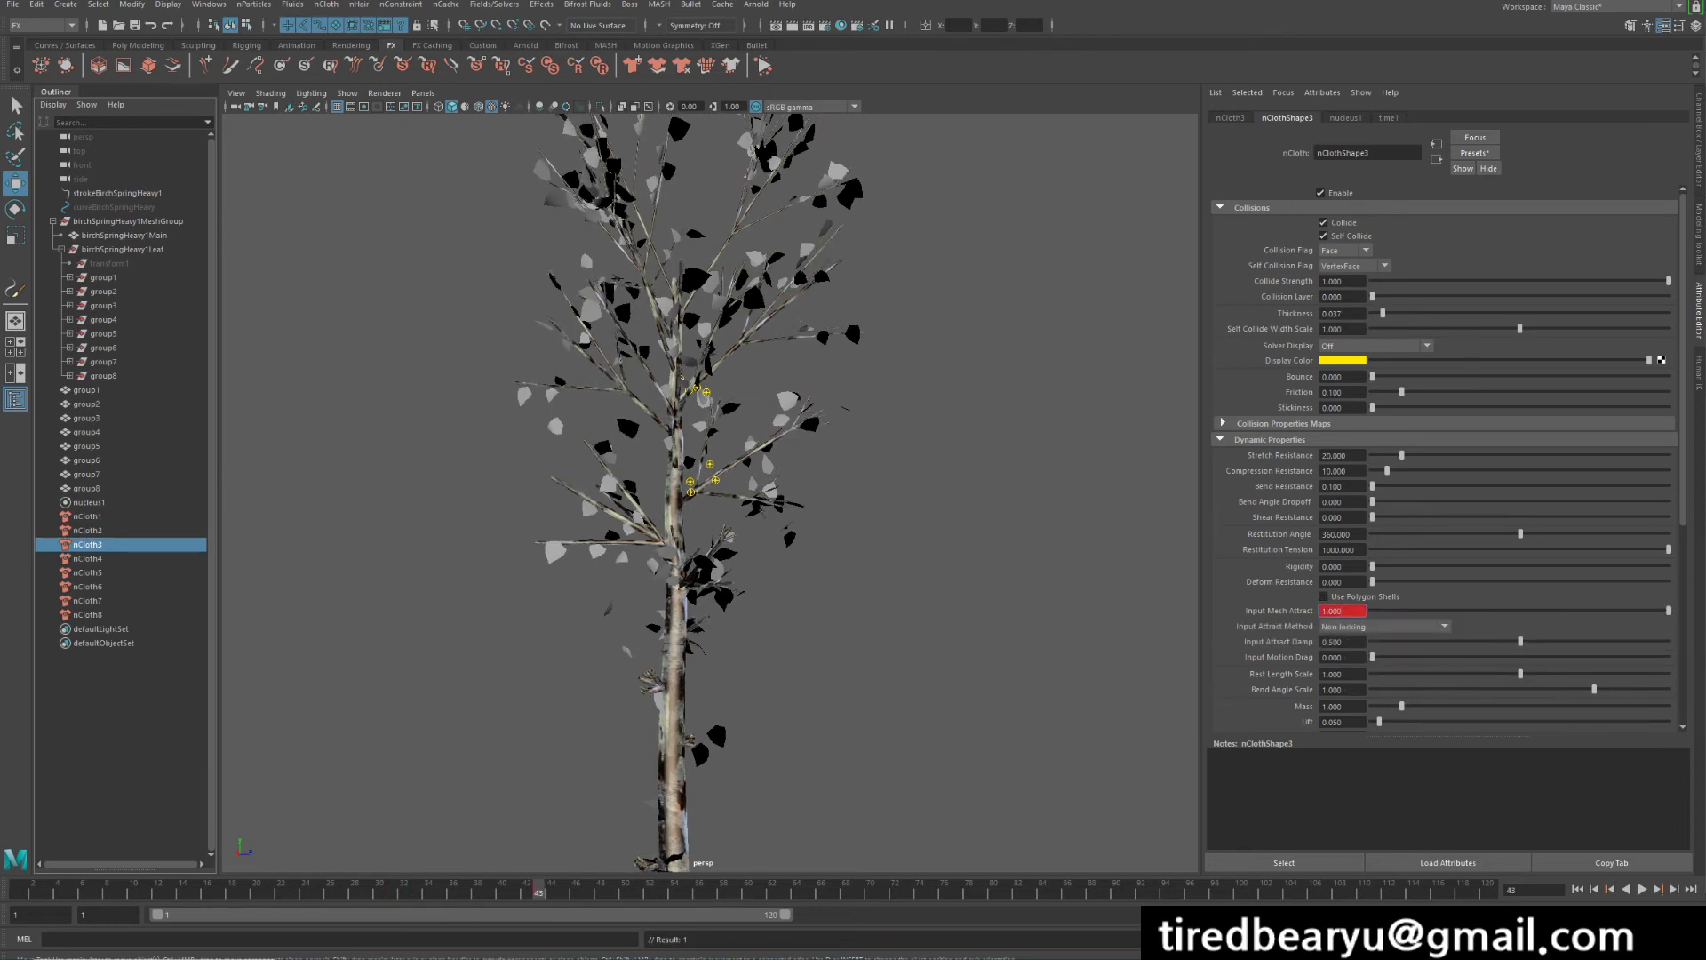
pyautogui.hotkey('alt', '.')
pyautogui.hotkey('alt', '.')
pyautogui.hotkey('alt', '.')
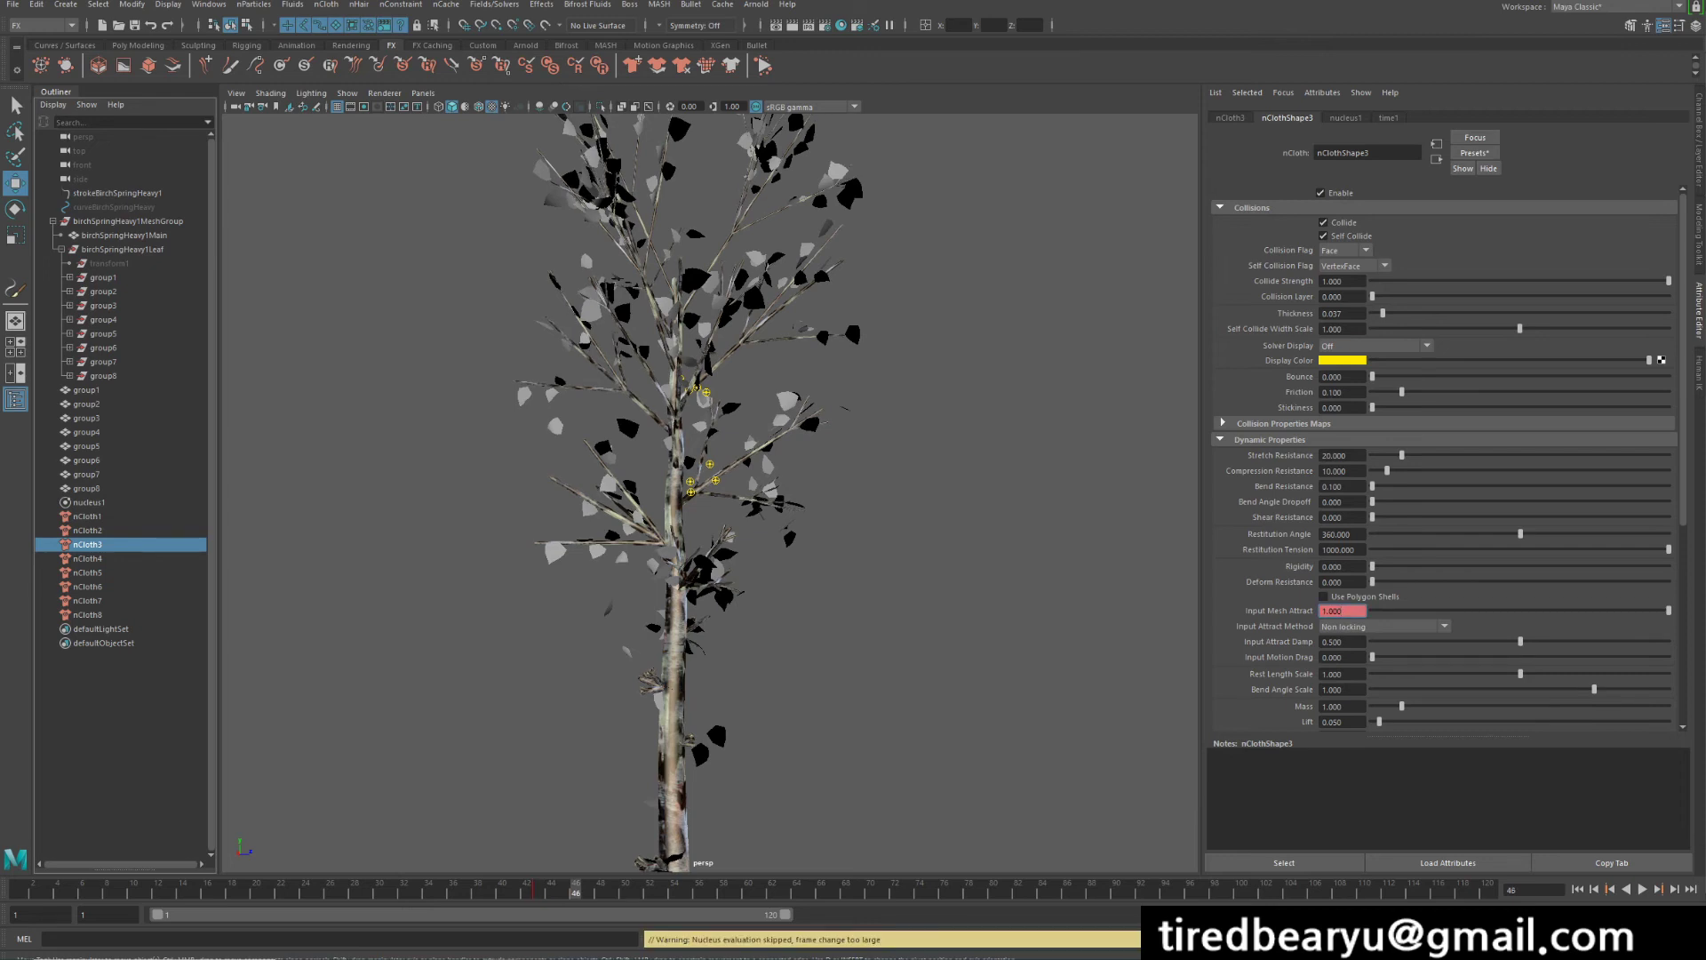
pyautogui.write('0')
pyautogui.press('Return')
pyautogui.rightClick(1333, 610)
pyautogui.click(1378, 653)
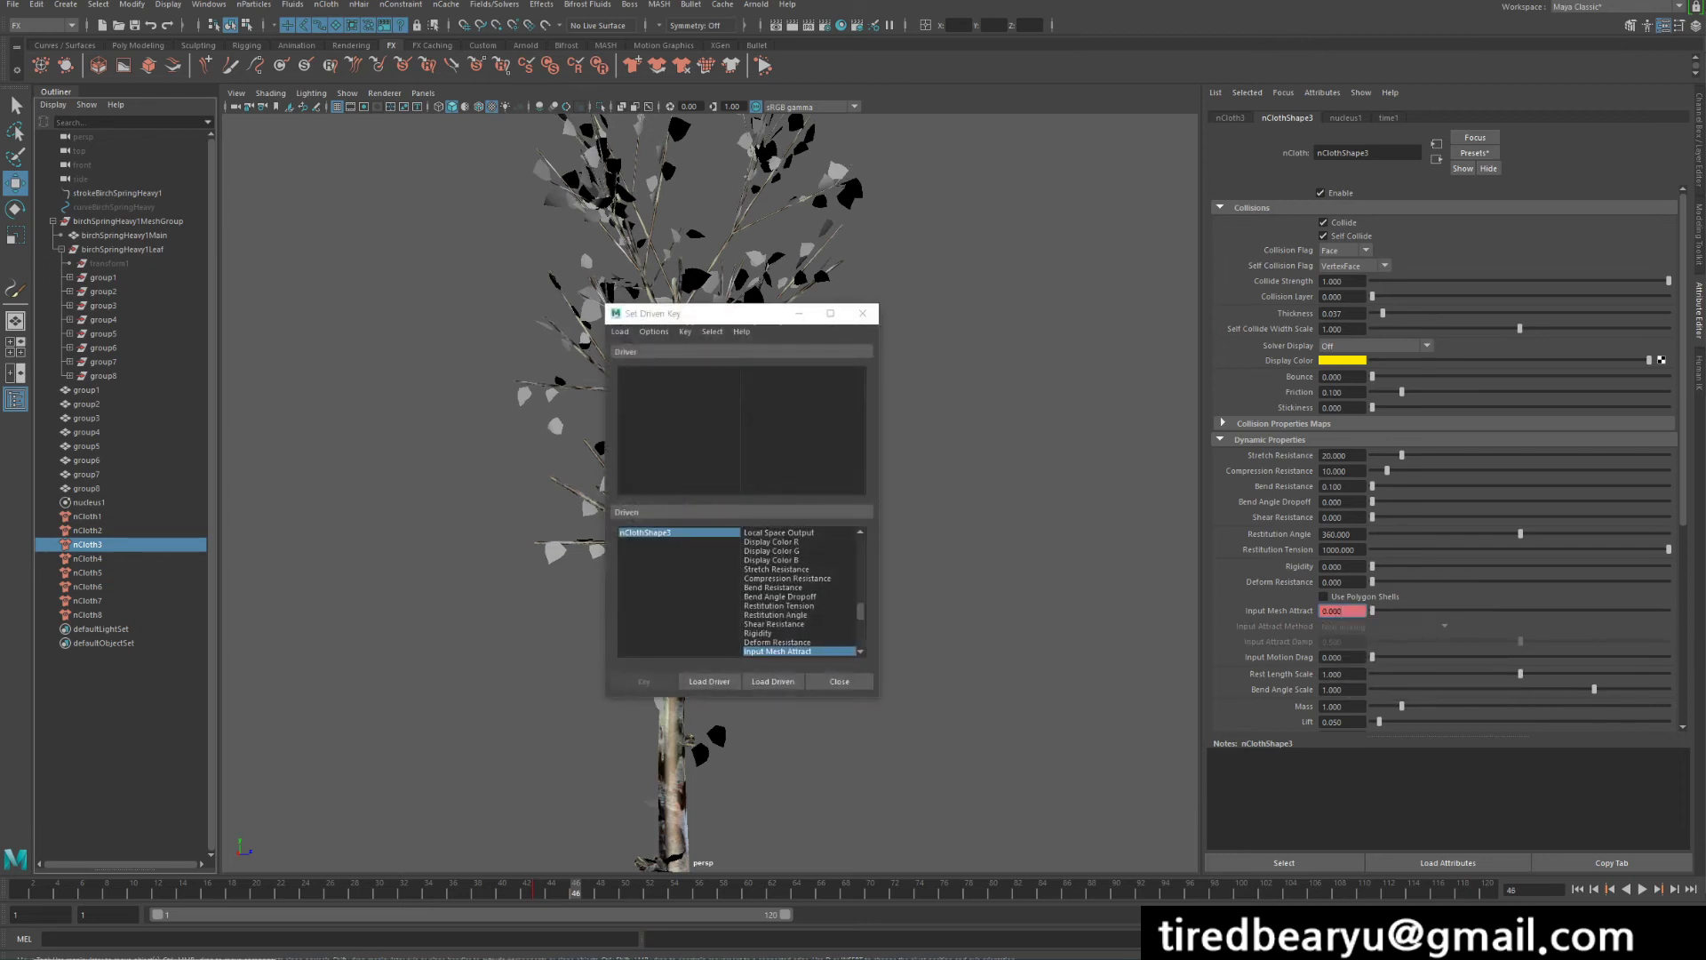
pyautogui.click(839, 682)
pyautogui.rightClick(1342, 611)
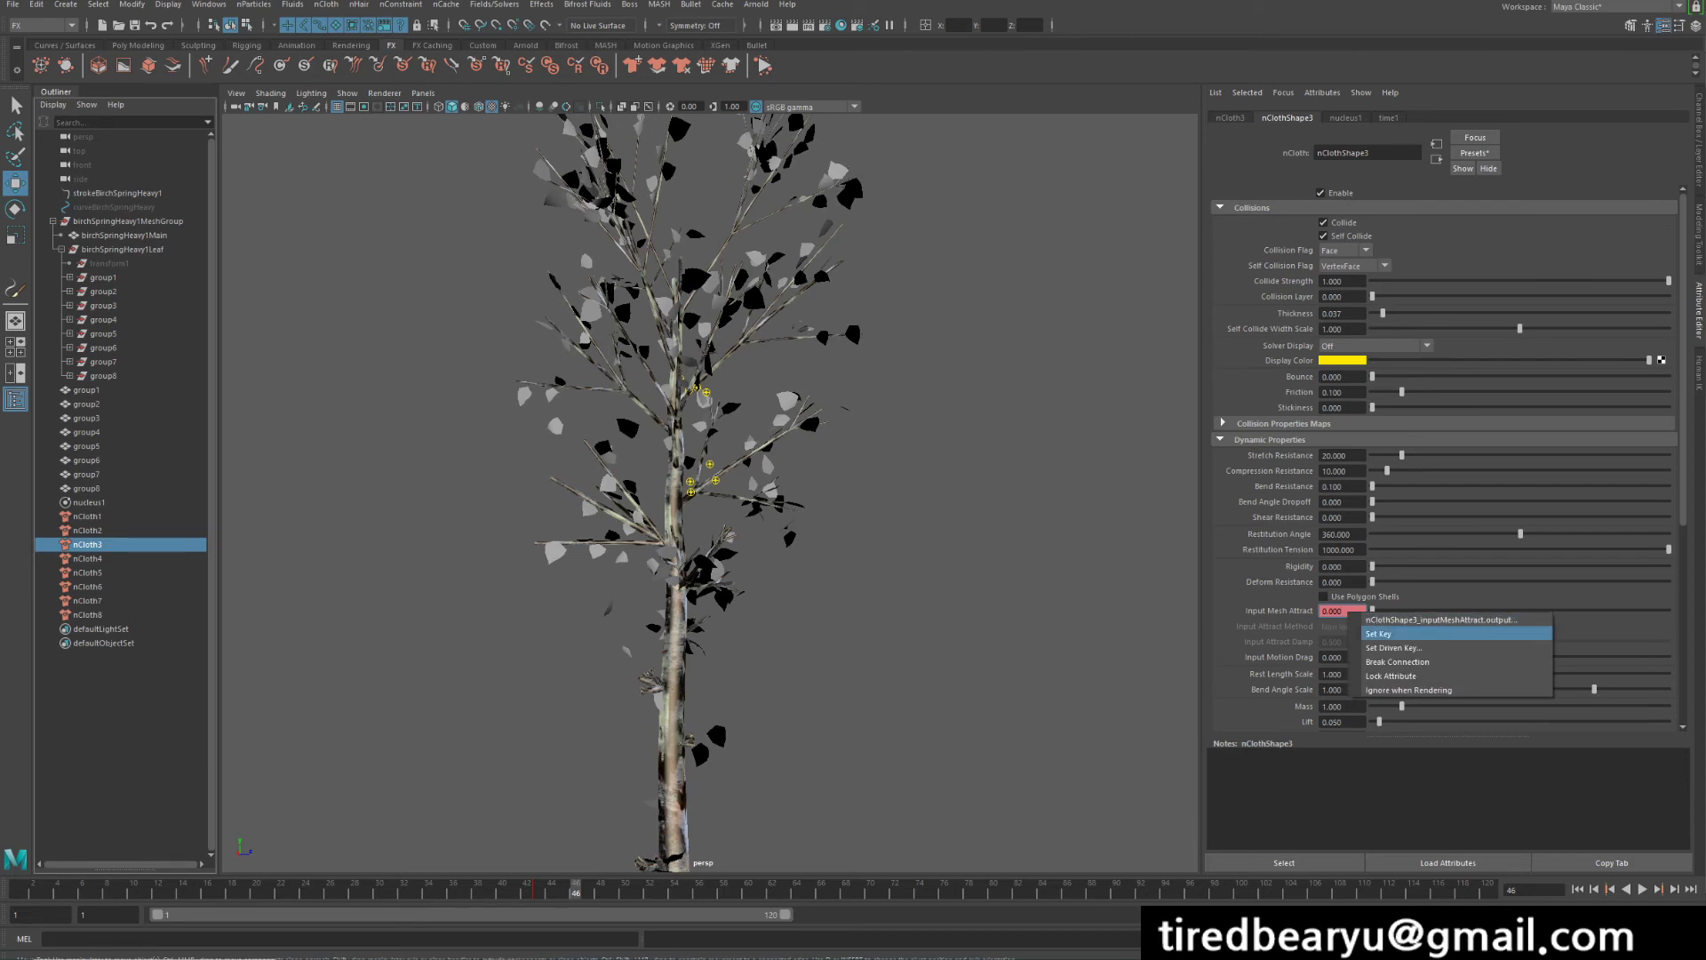
pyautogui.click(1373, 623)
# - Key nCloth4's Input Mesh Attract at 1 on frame 51 and 0 on frame 53
pyautogui.press('Down')
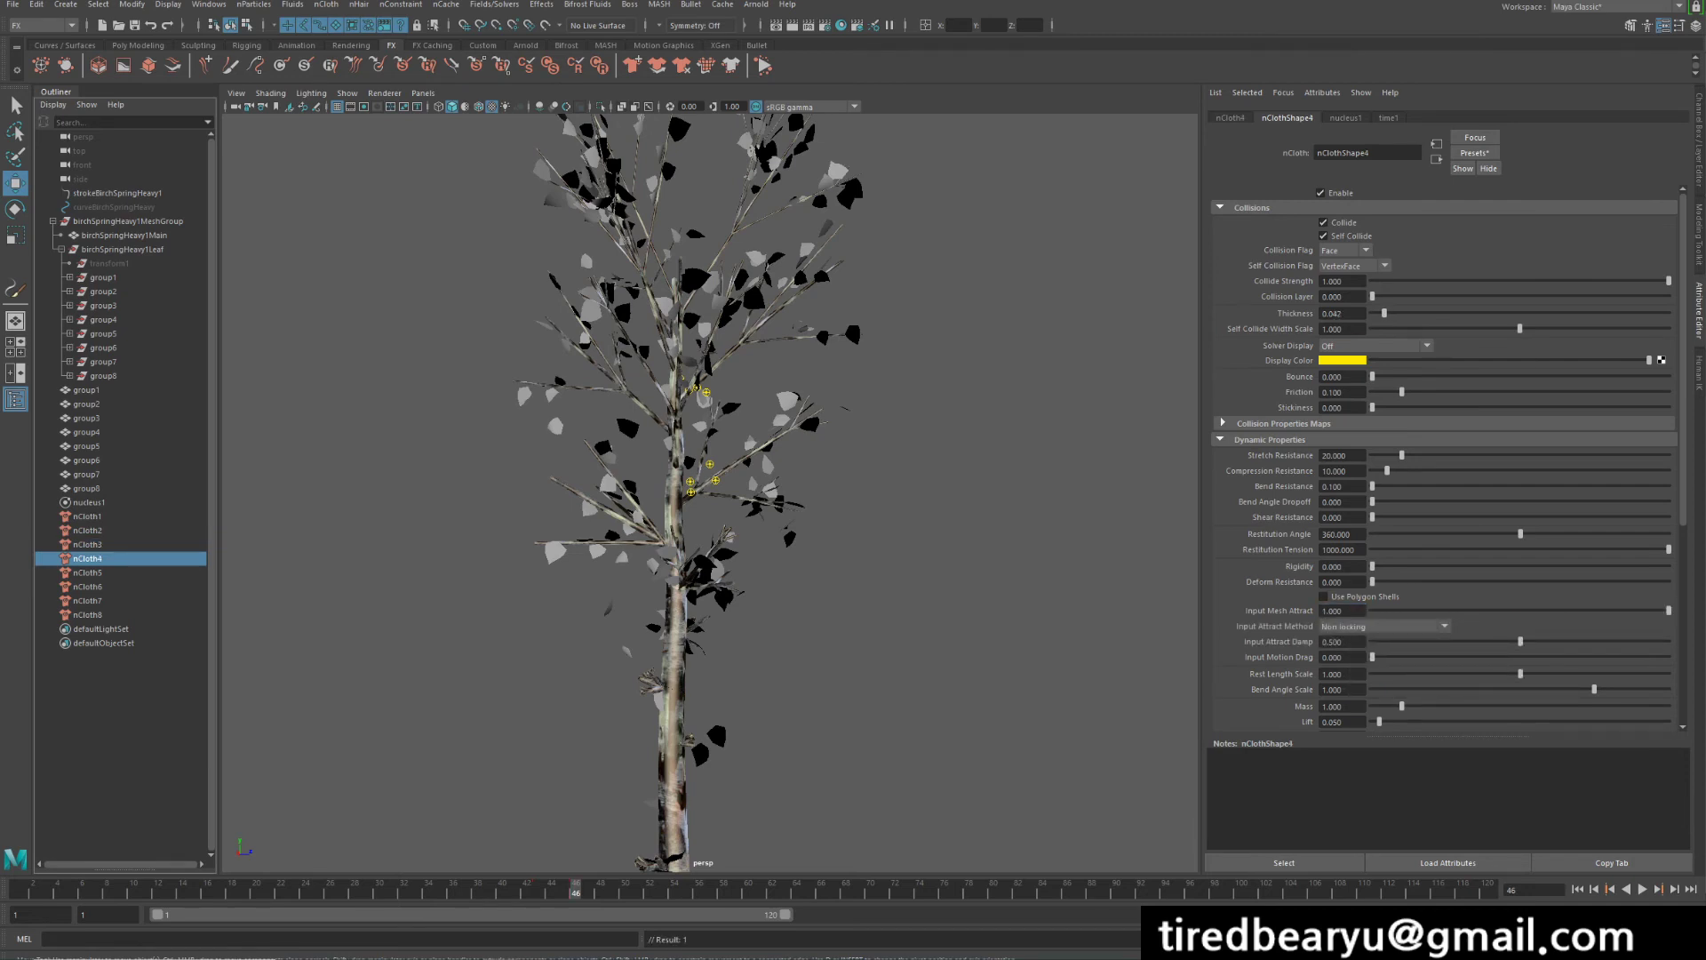
pyautogui.press('.')
pyautogui.rightClick(1342, 611)
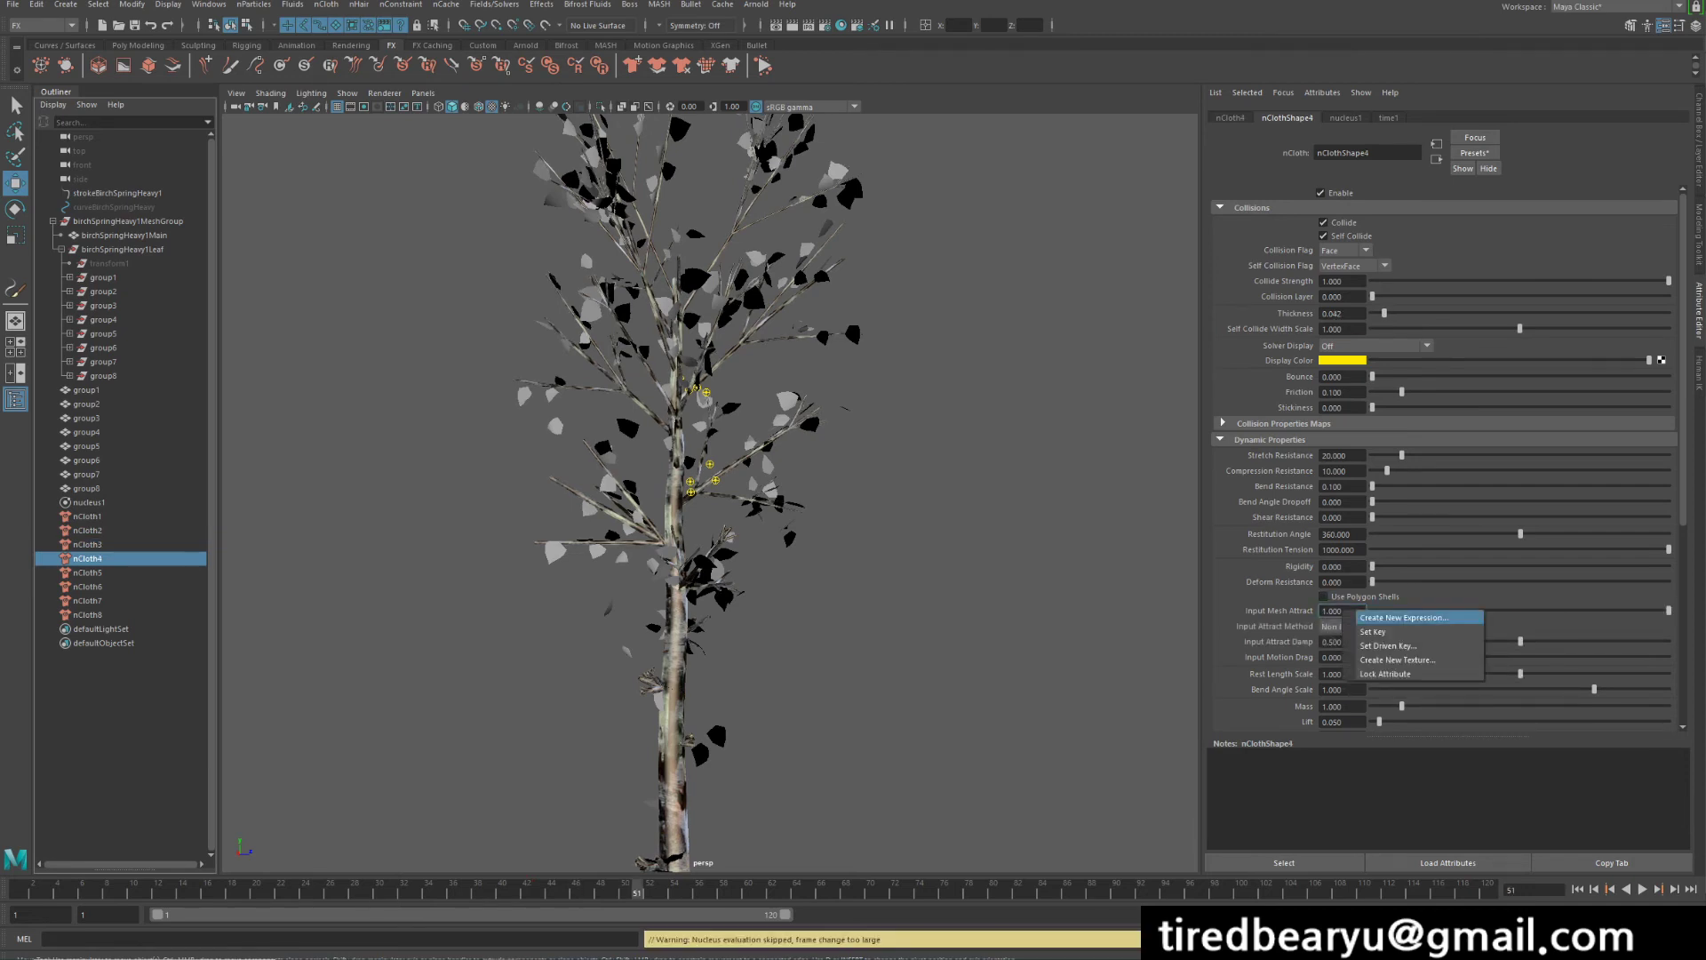
pyautogui.click(1374, 622)
pyautogui.hotkey('alt', '.')
pyautogui.hotkey('alt', '.')
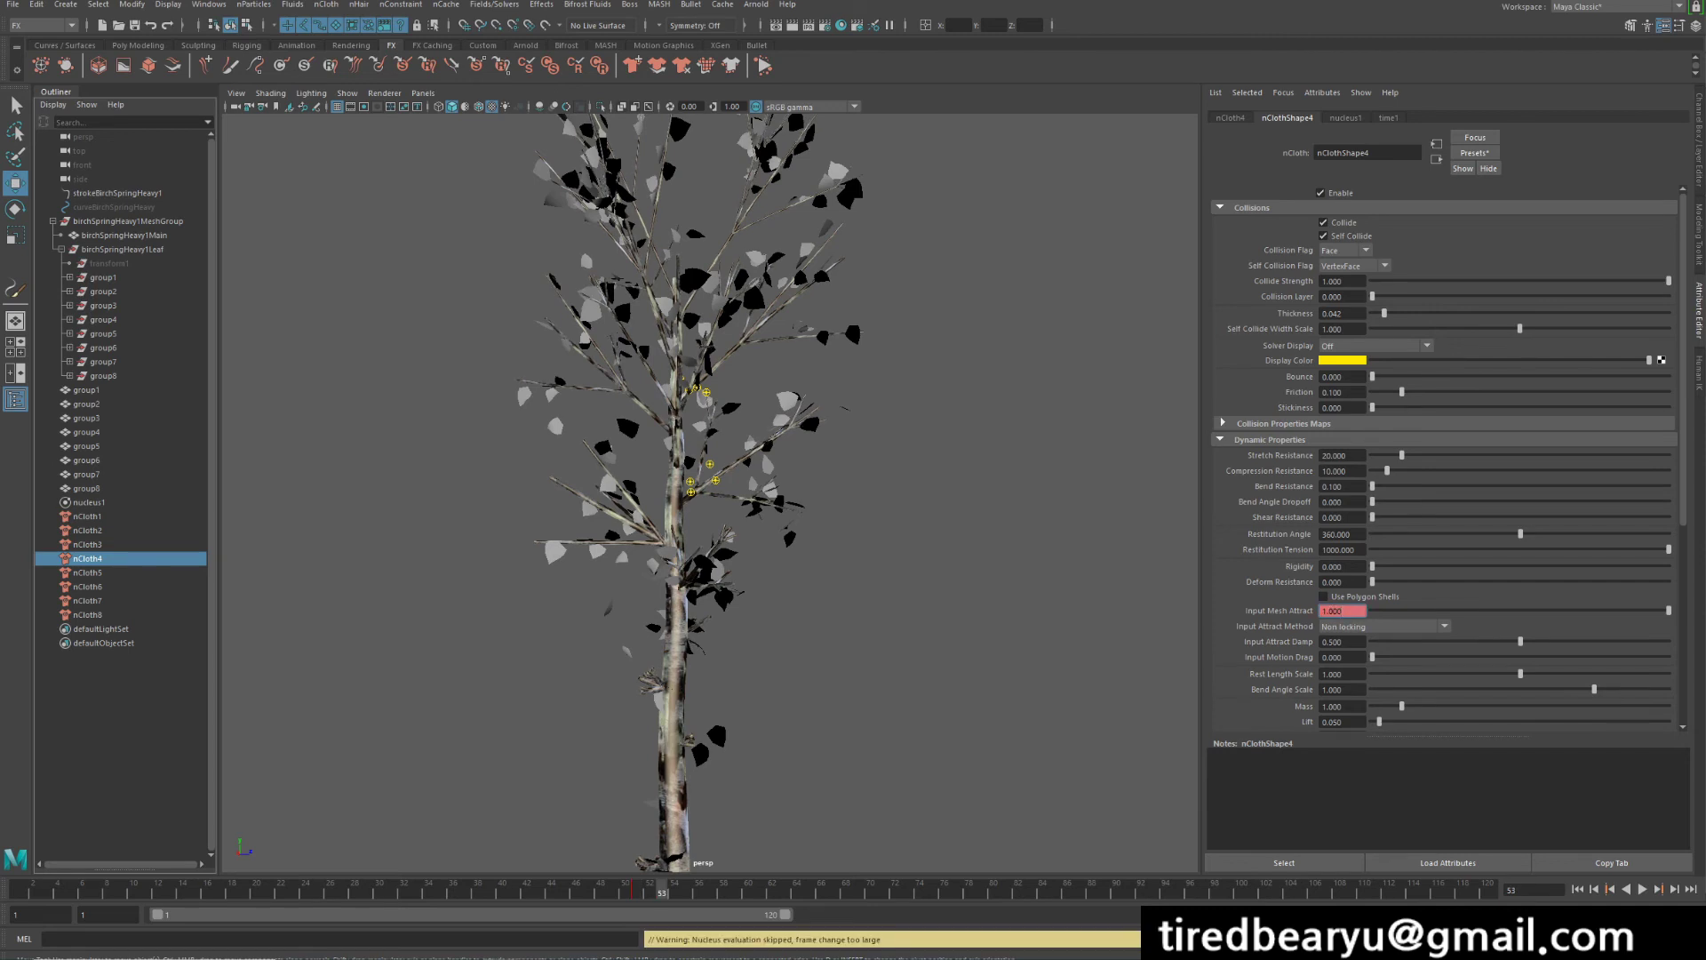
pyautogui.write('0')
pyautogui.press('Return')
pyautogui.rightClick(1342, 610)
pyautogui.click(1373, 622)
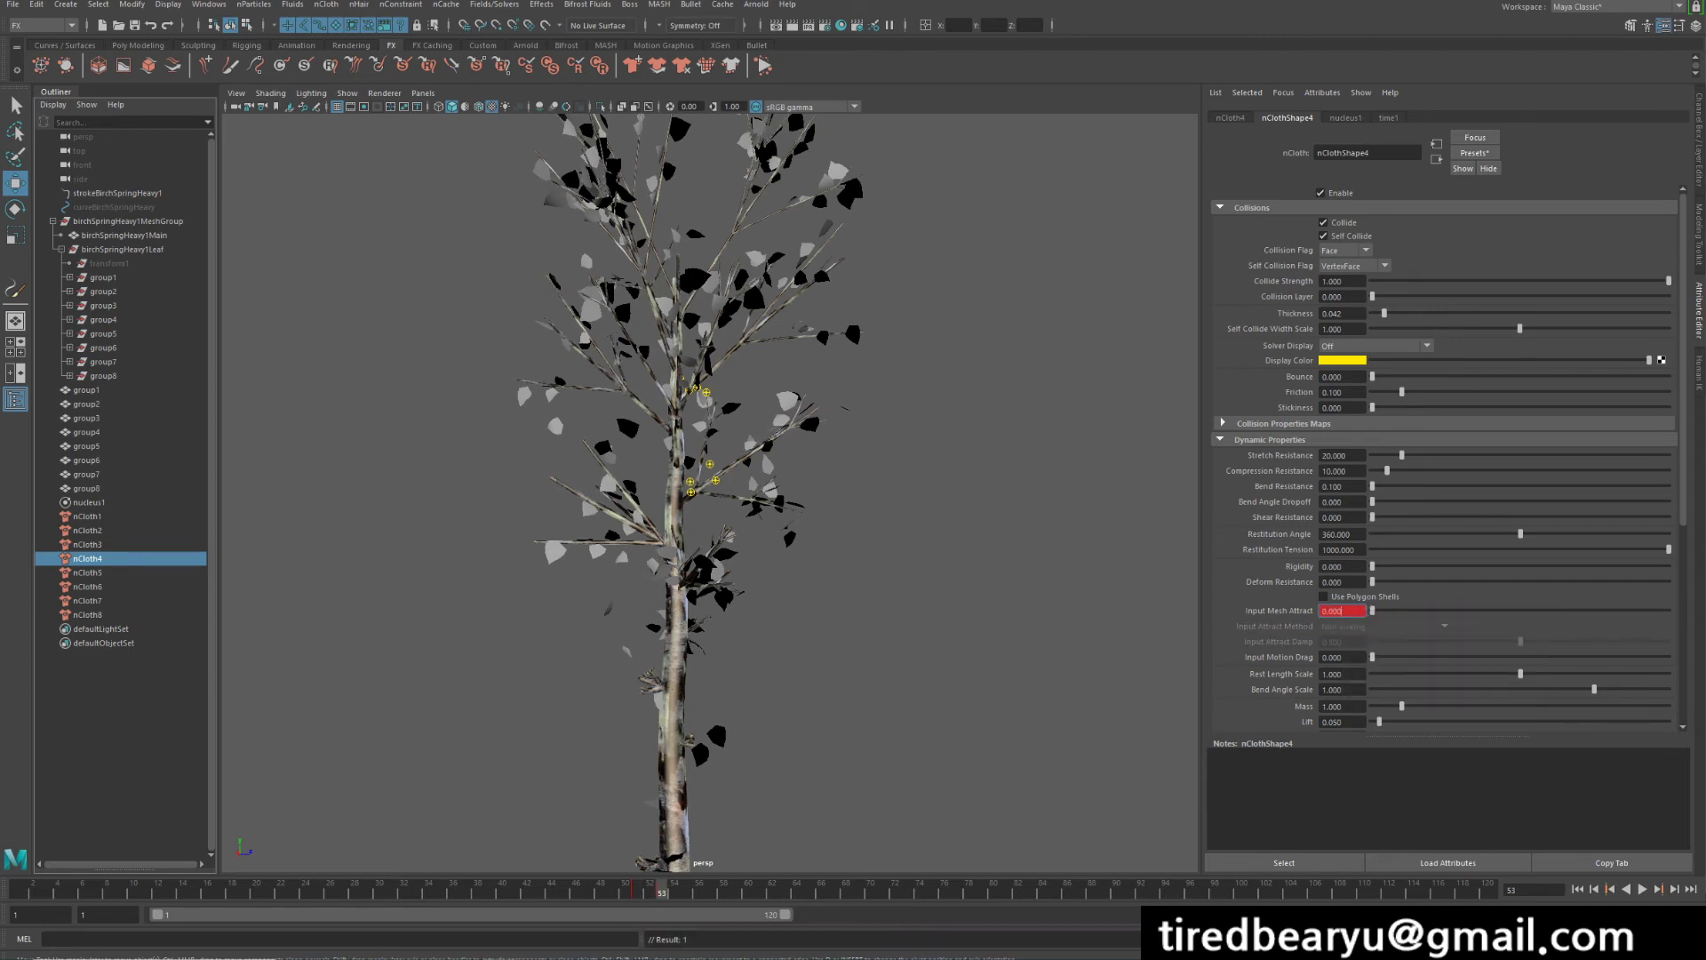
pyautogui.press('Down')
# - Key nCloth5's Input Mesh Attract at 1 on frame 69 and 0 on frame 72
pyautogui.press('.')
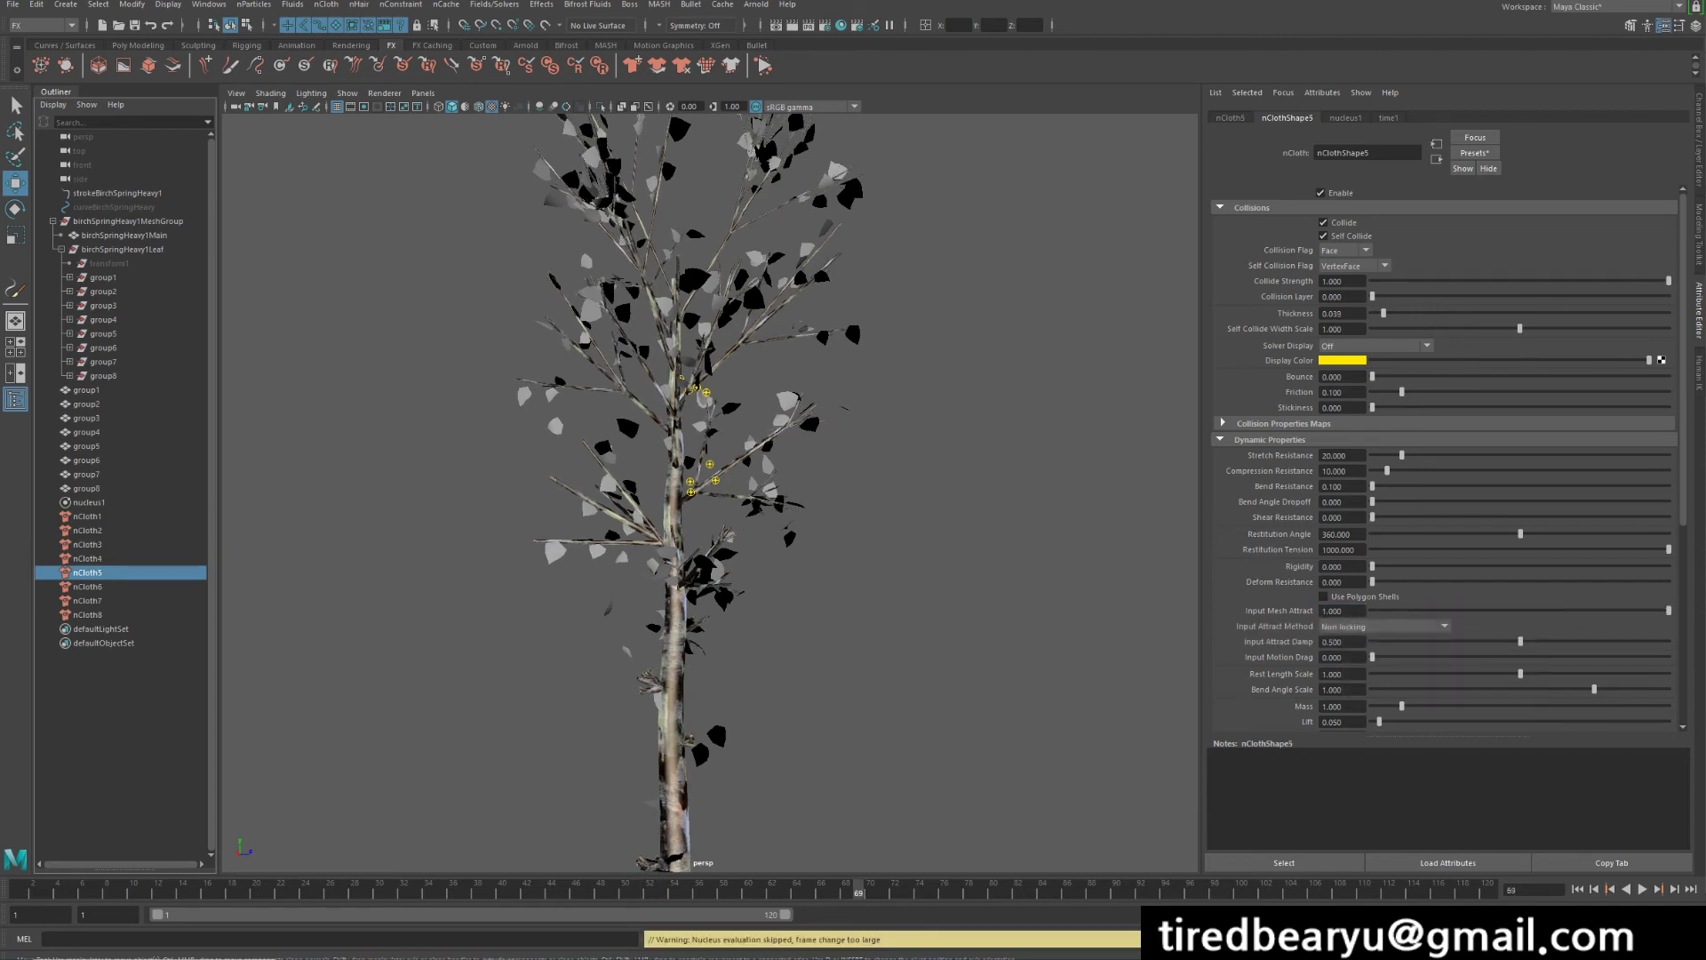
pyautogui.rightClick(1342, 611)
pyautogui.click(1387, 629)
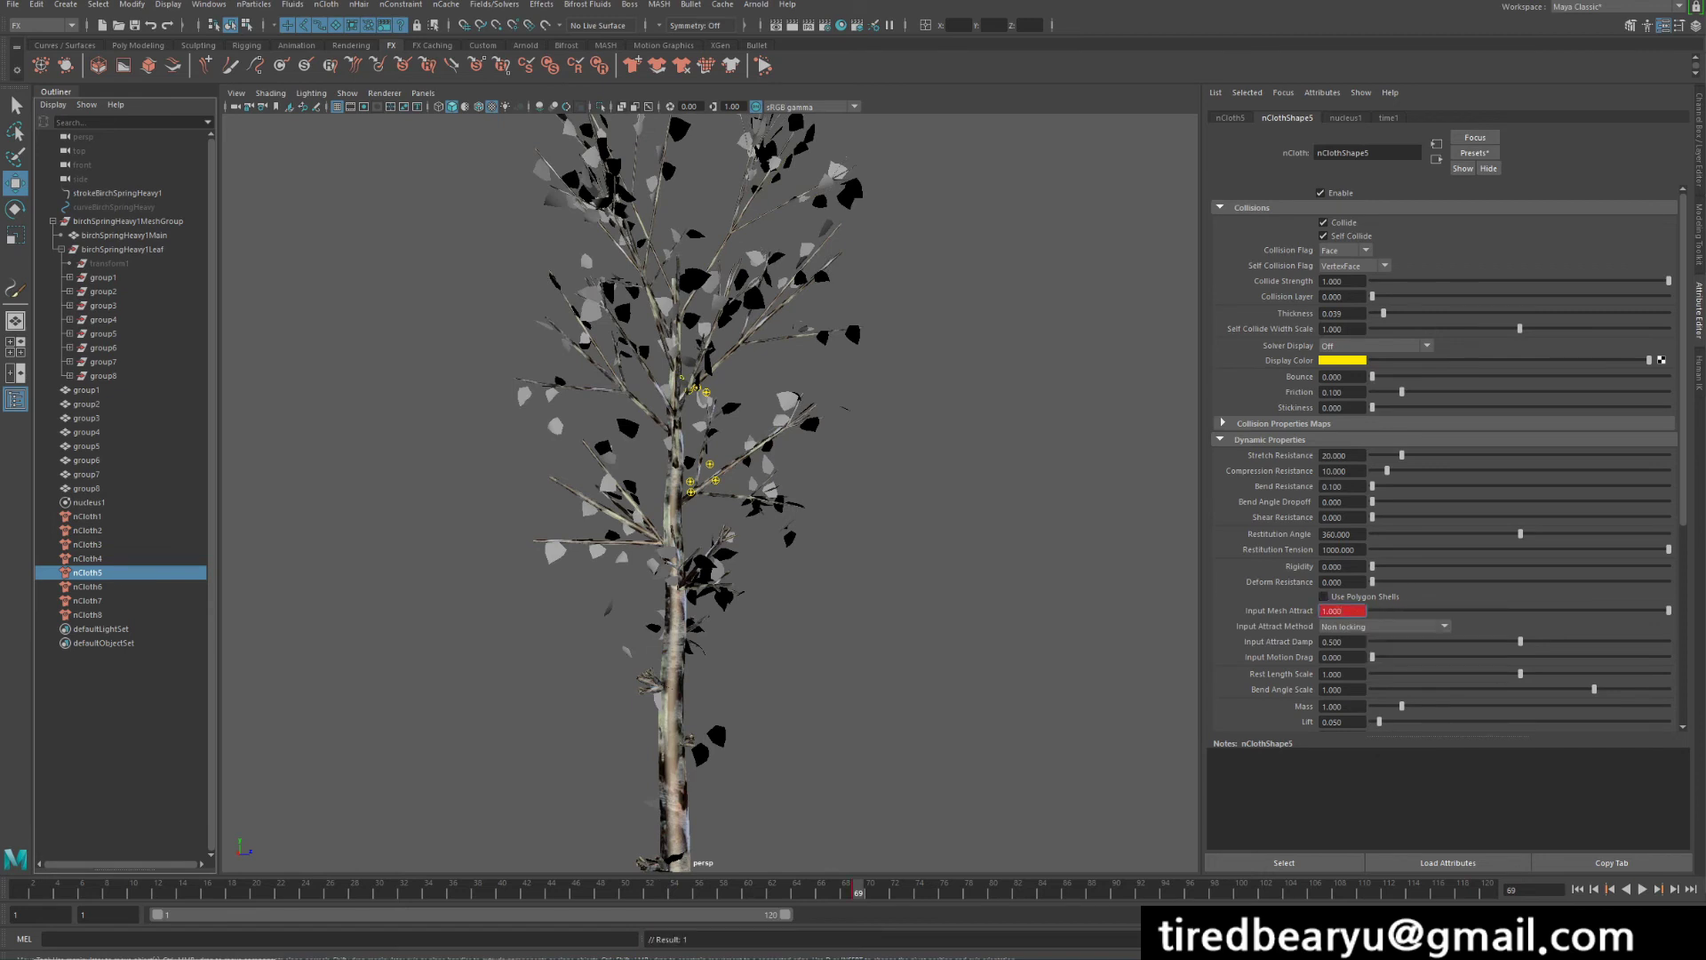
pyautogui.press('.')
pyautogui.rightClick(1342, 611)
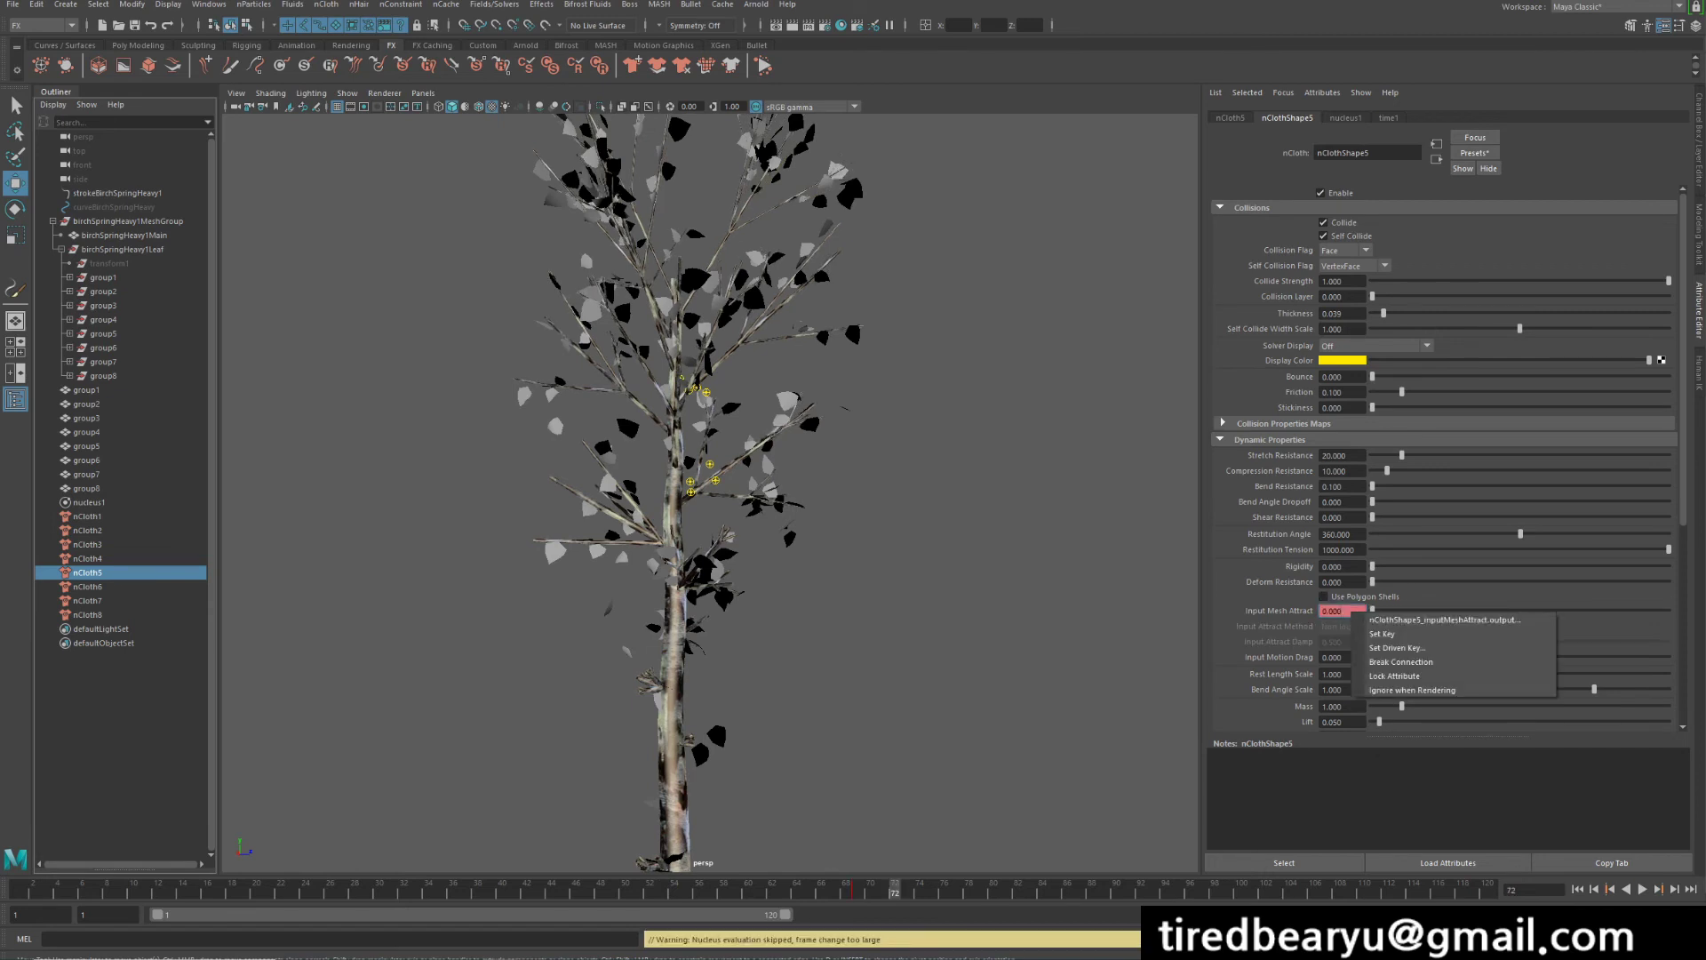
pyautogui.click(1387, 629)
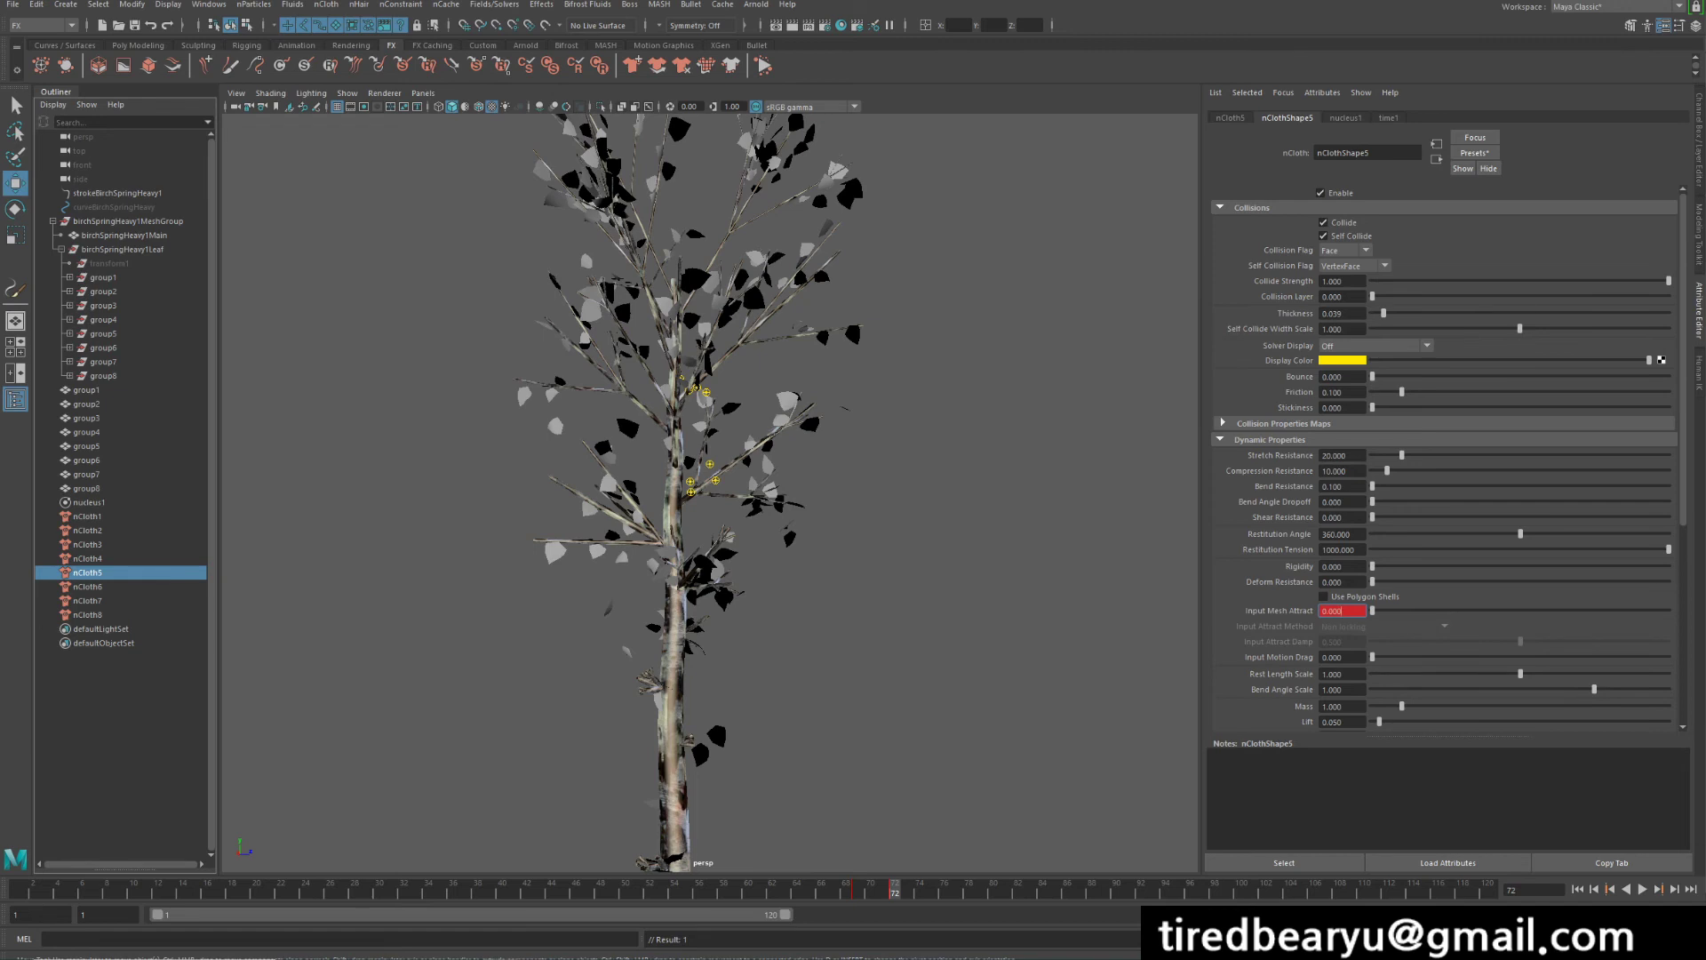
# - Key nCloth6's Input Mesh Attract at 1 on frame 79 and 0 on frame 81
pyautogui.press('Down')
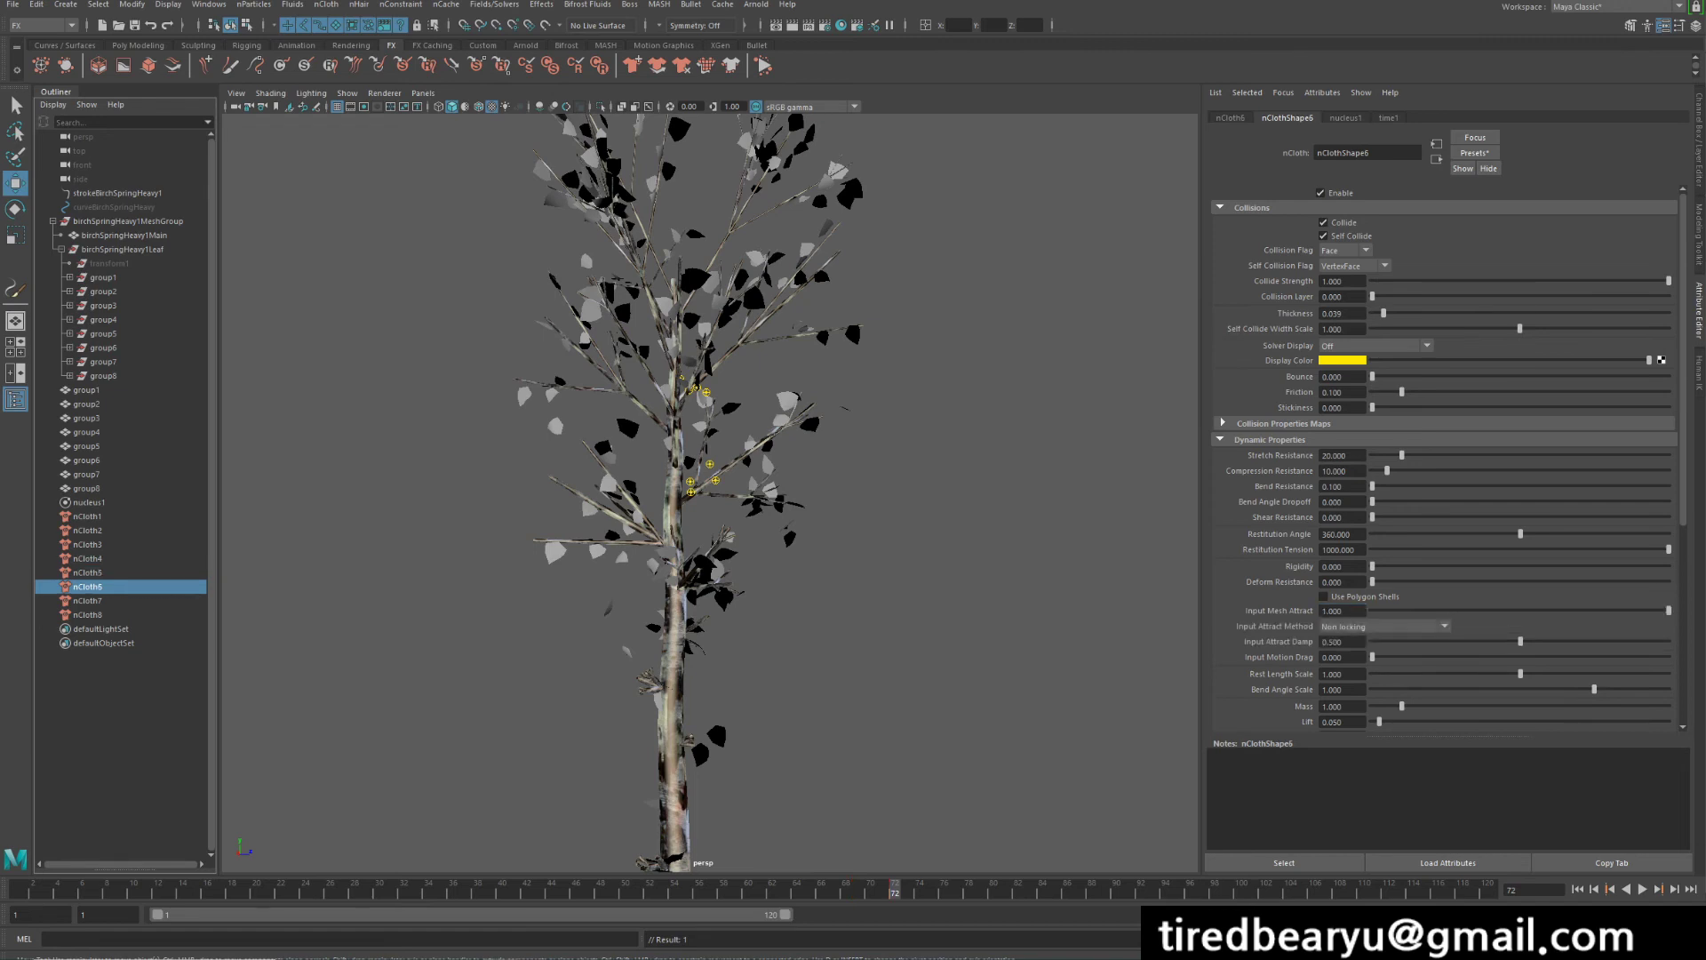
pyautogui.rightClick(1355, 612)
pyautogui.click(1380, 636)
pyautogui.click(981, 888)
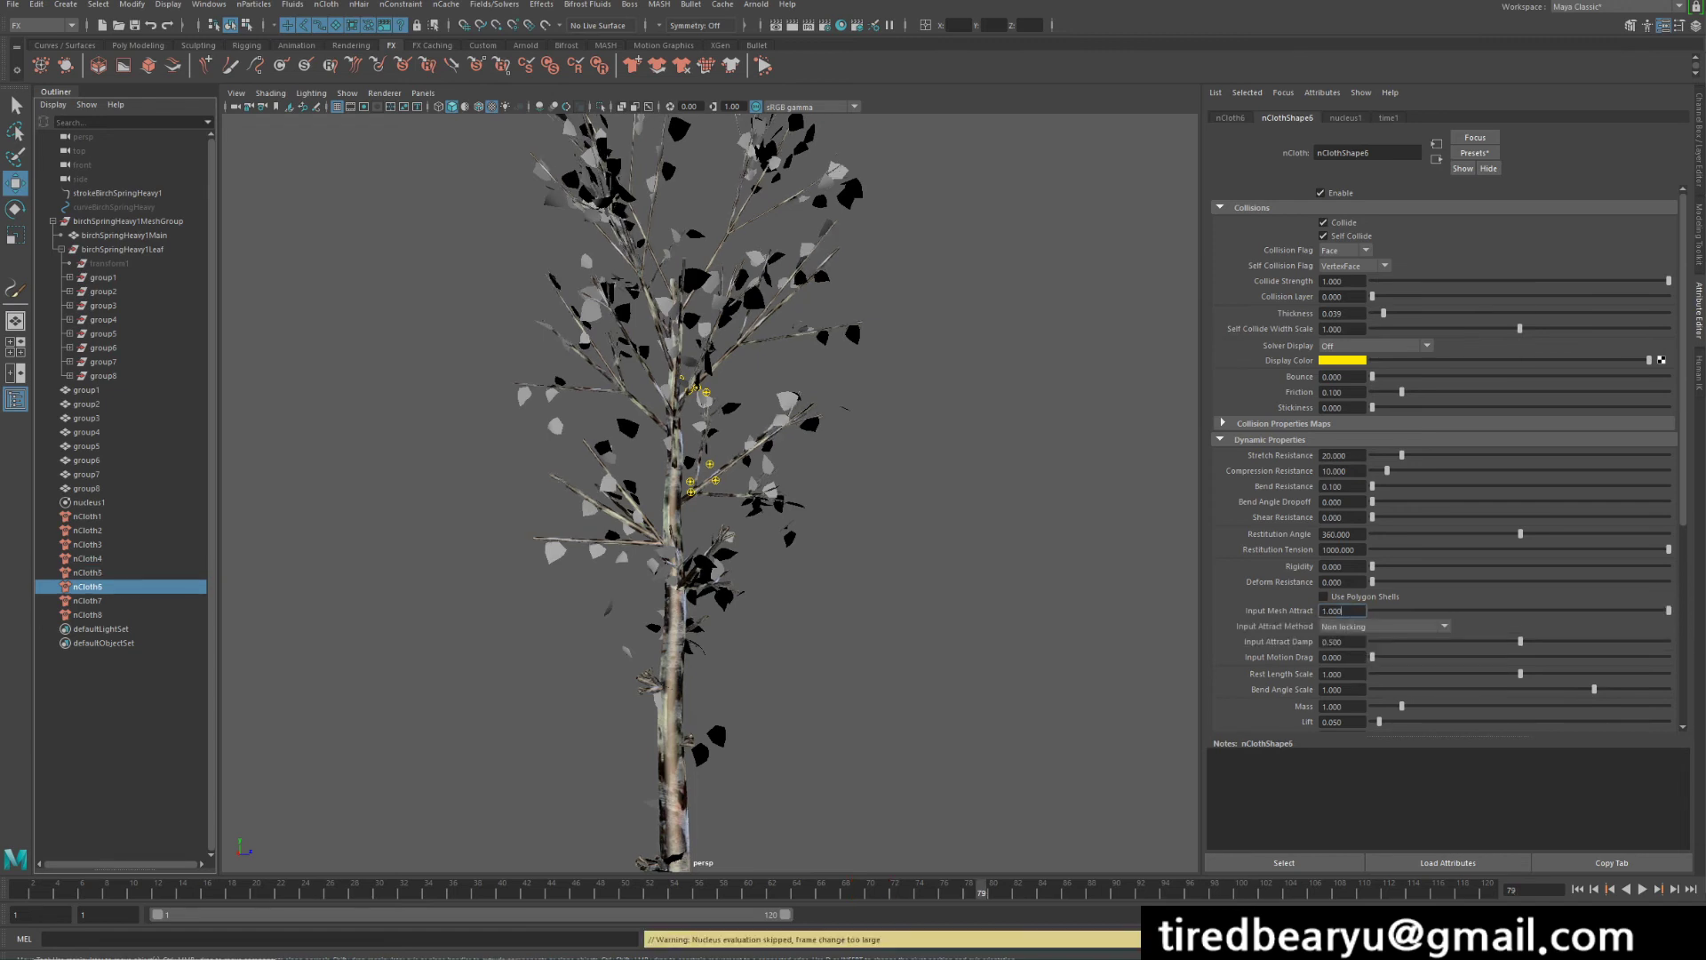
pyautogui.rightClick(1355, 612)
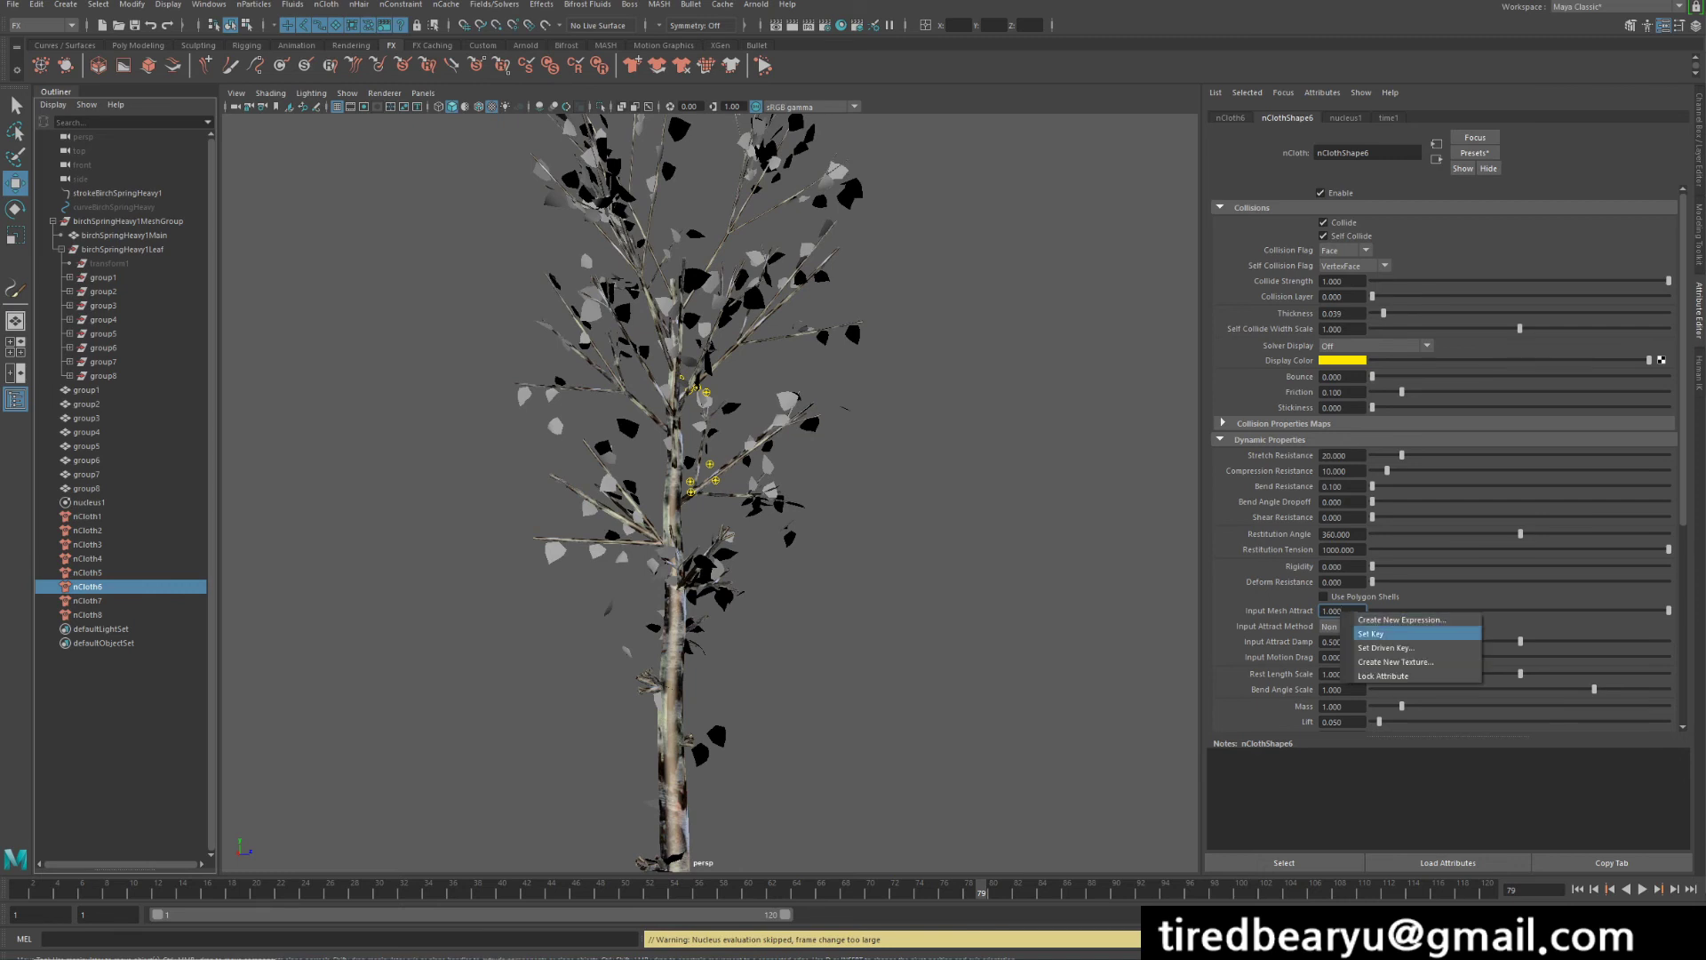
pyautogui.click(1386, 629)
pyautogui.click(1005, 888)
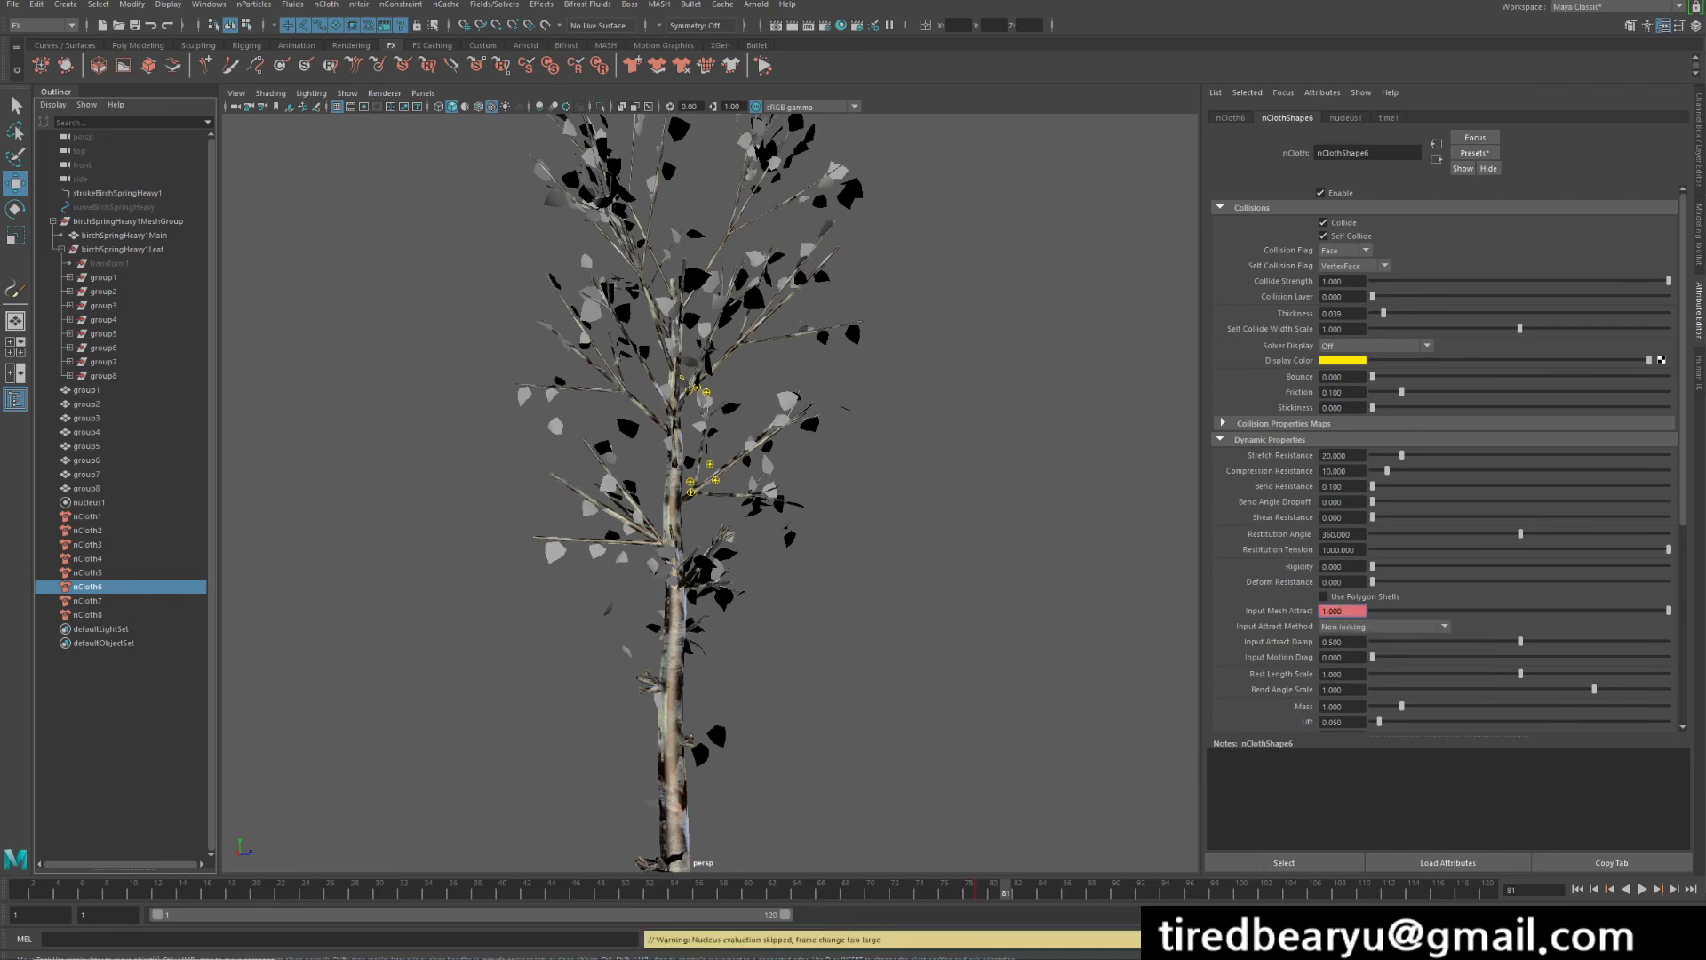
pyautogui.write('0')
pyautogui.press('Return')
pyautogui.rightClick(1341, 611)
pyautogui.click(1373, 628)
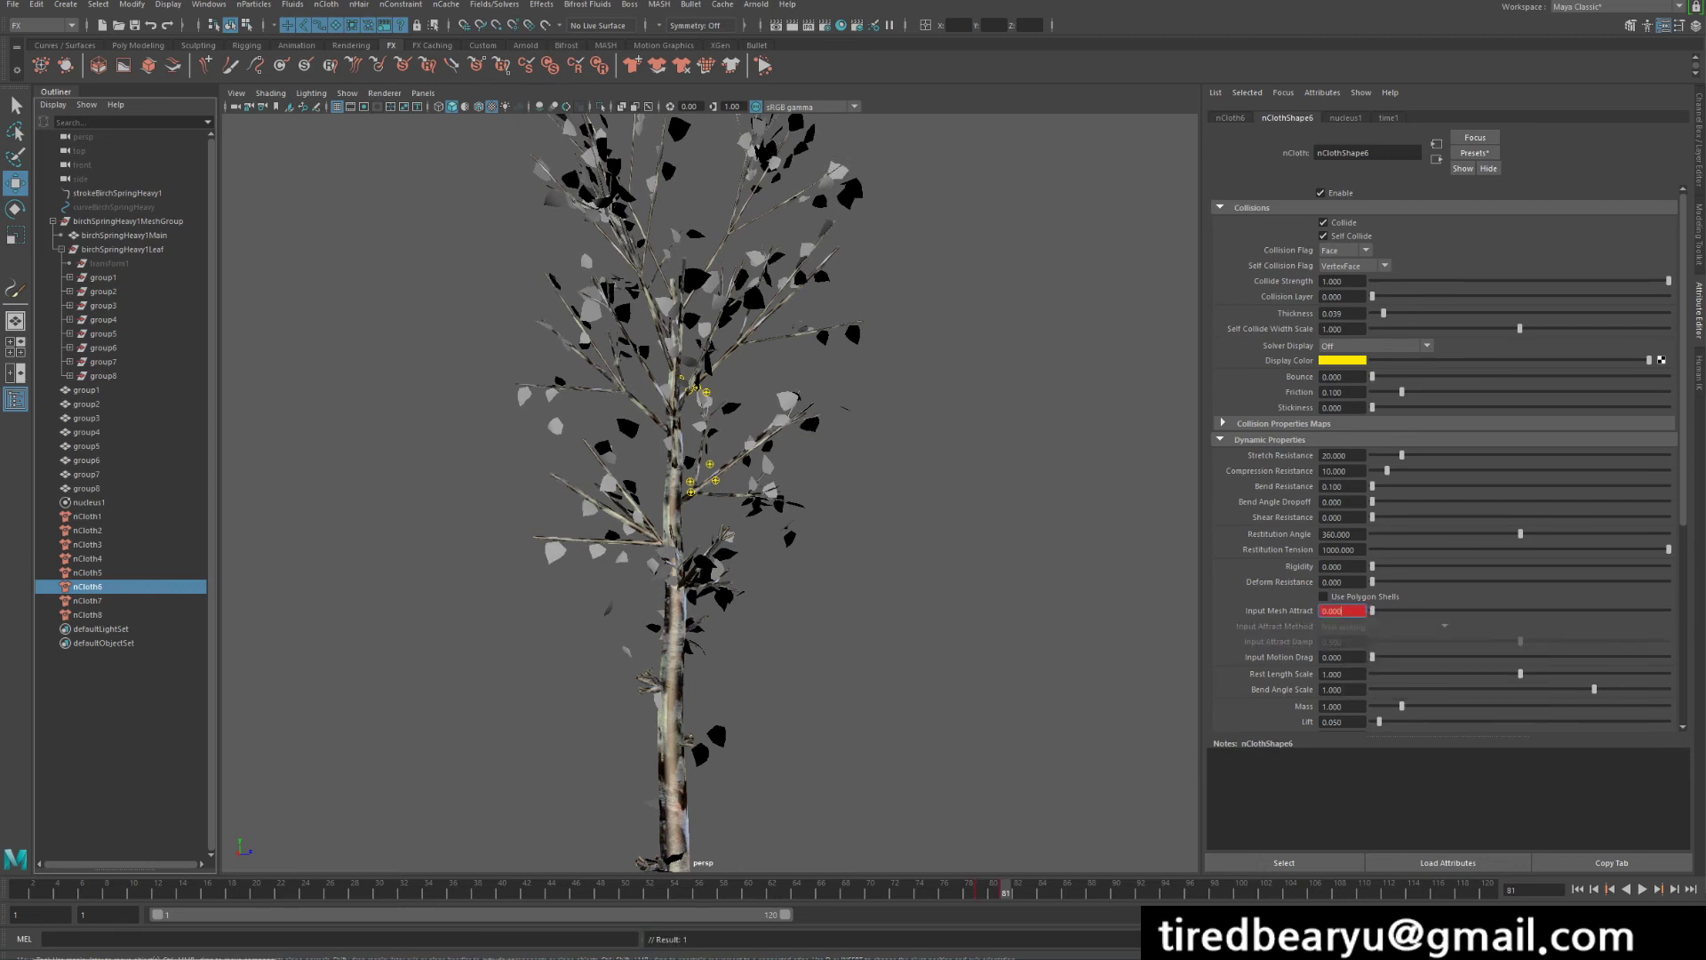
# - Key nCloth7's Input Mesh Attract at 1 on frame 90 and 0 on frame 92
pyautogui.press('Down')
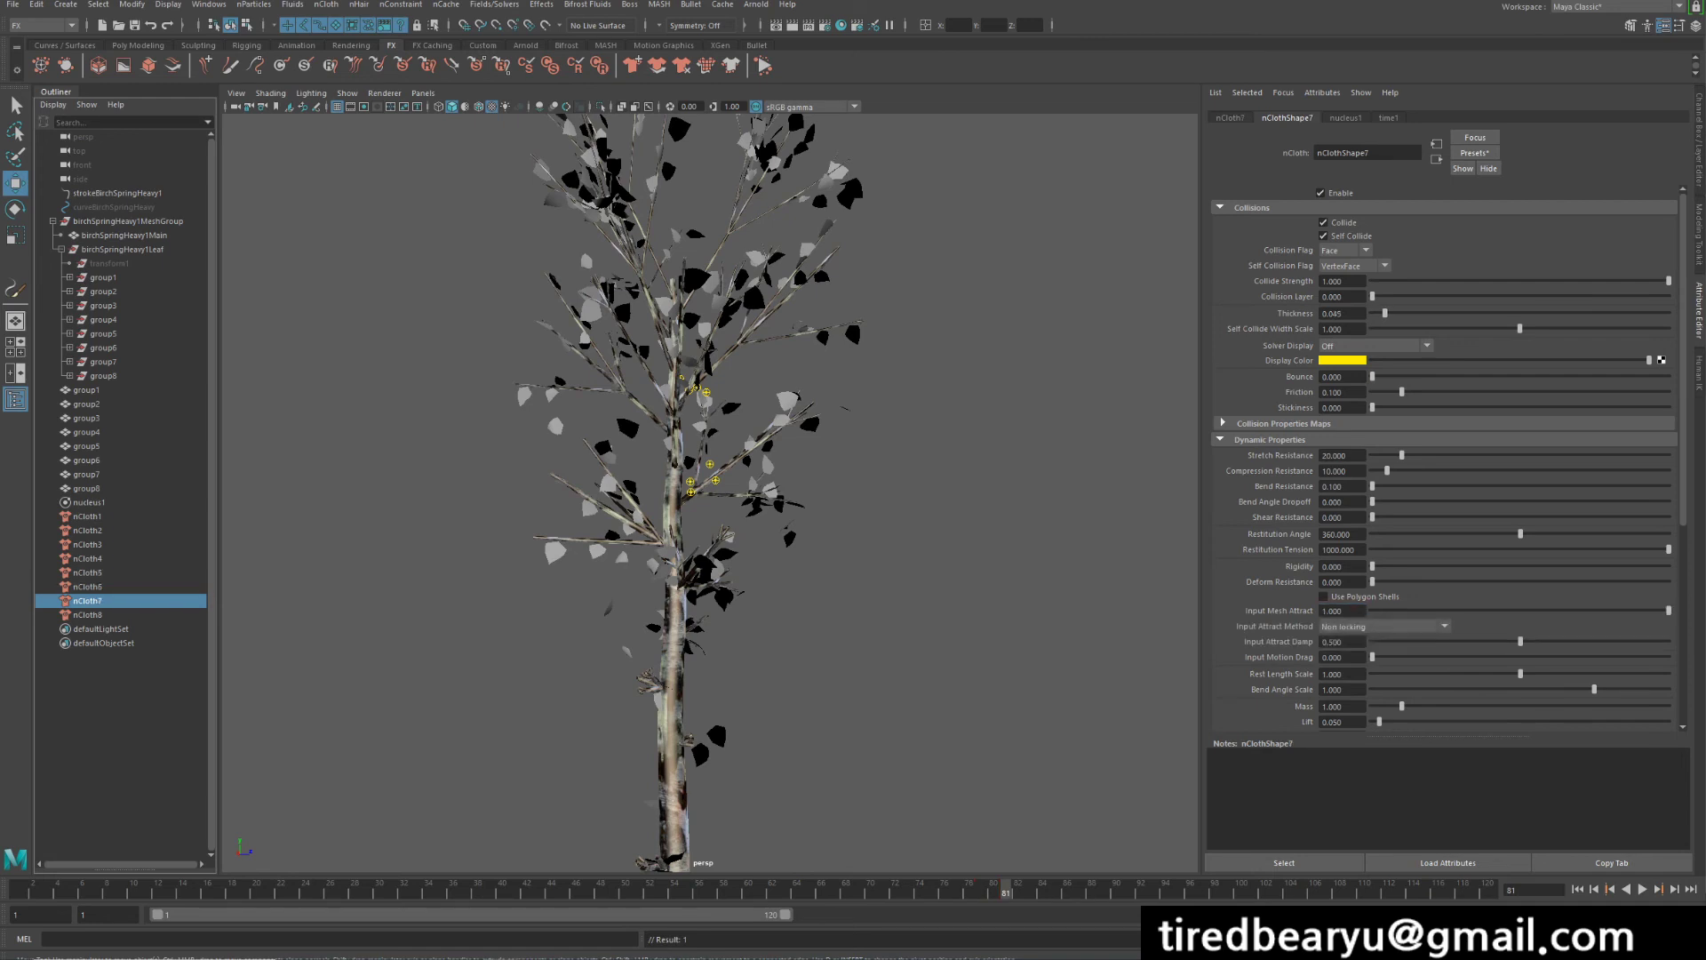
pyautogui.click(1115, 888)
pyautogui.rightClick(1342, 612)
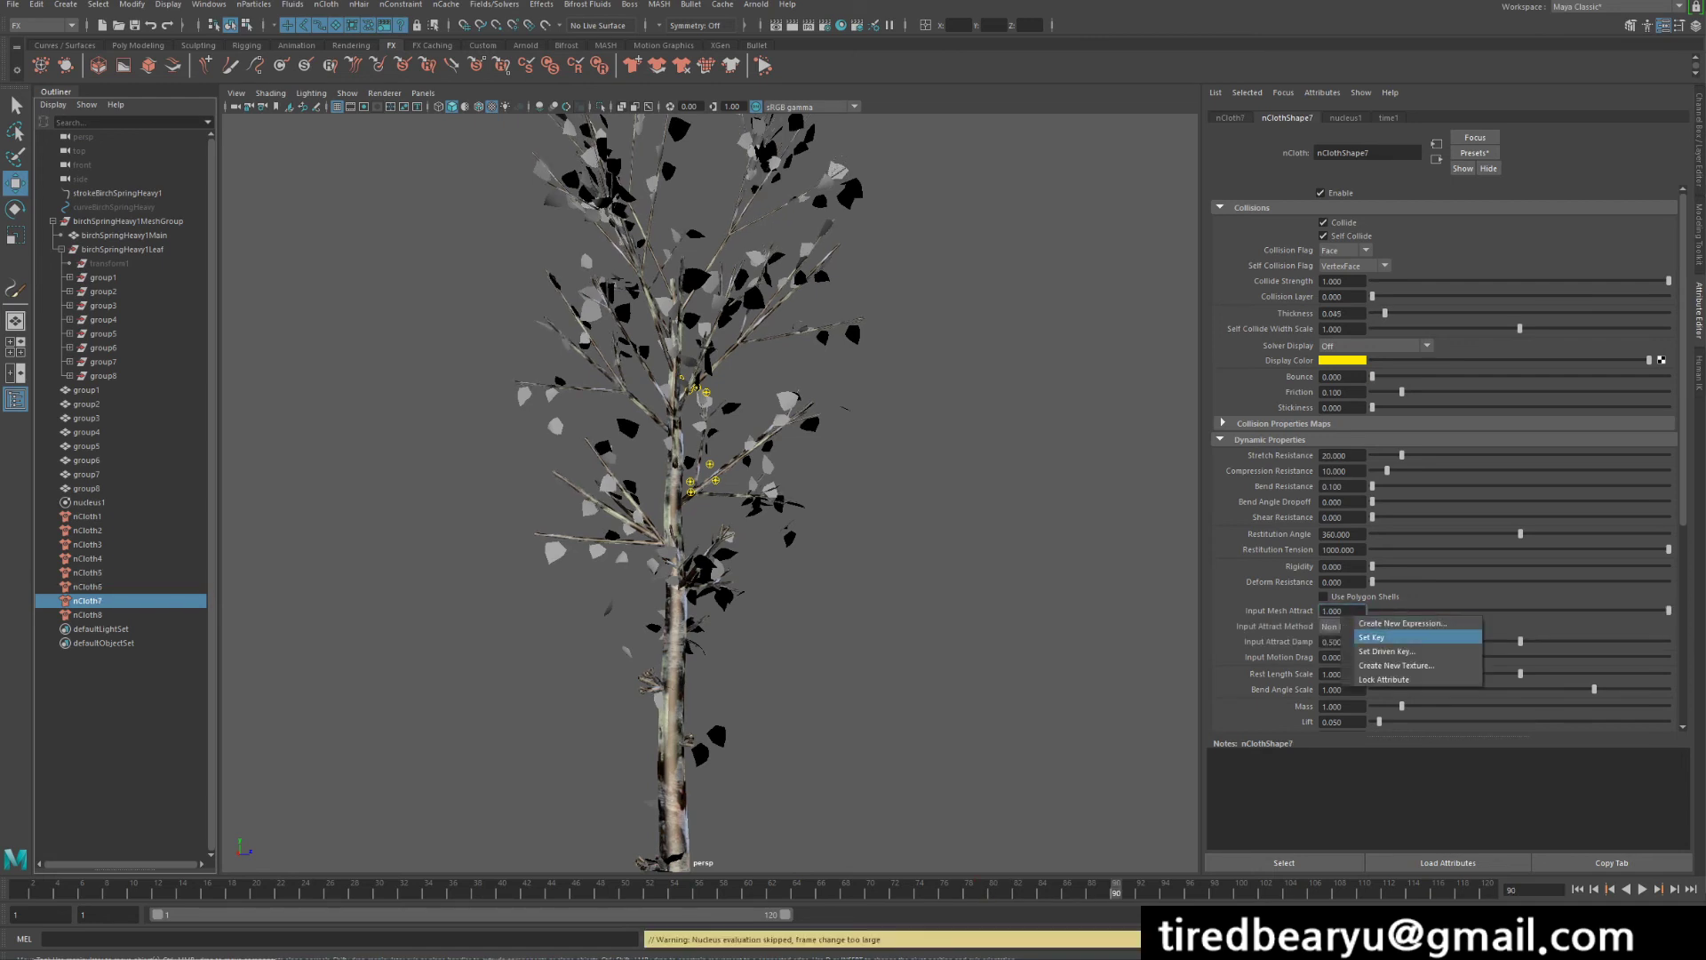
pyautogui.click(1373, 622)
pyautogui.click(1140, 889)
pyautogui.write('0.000')
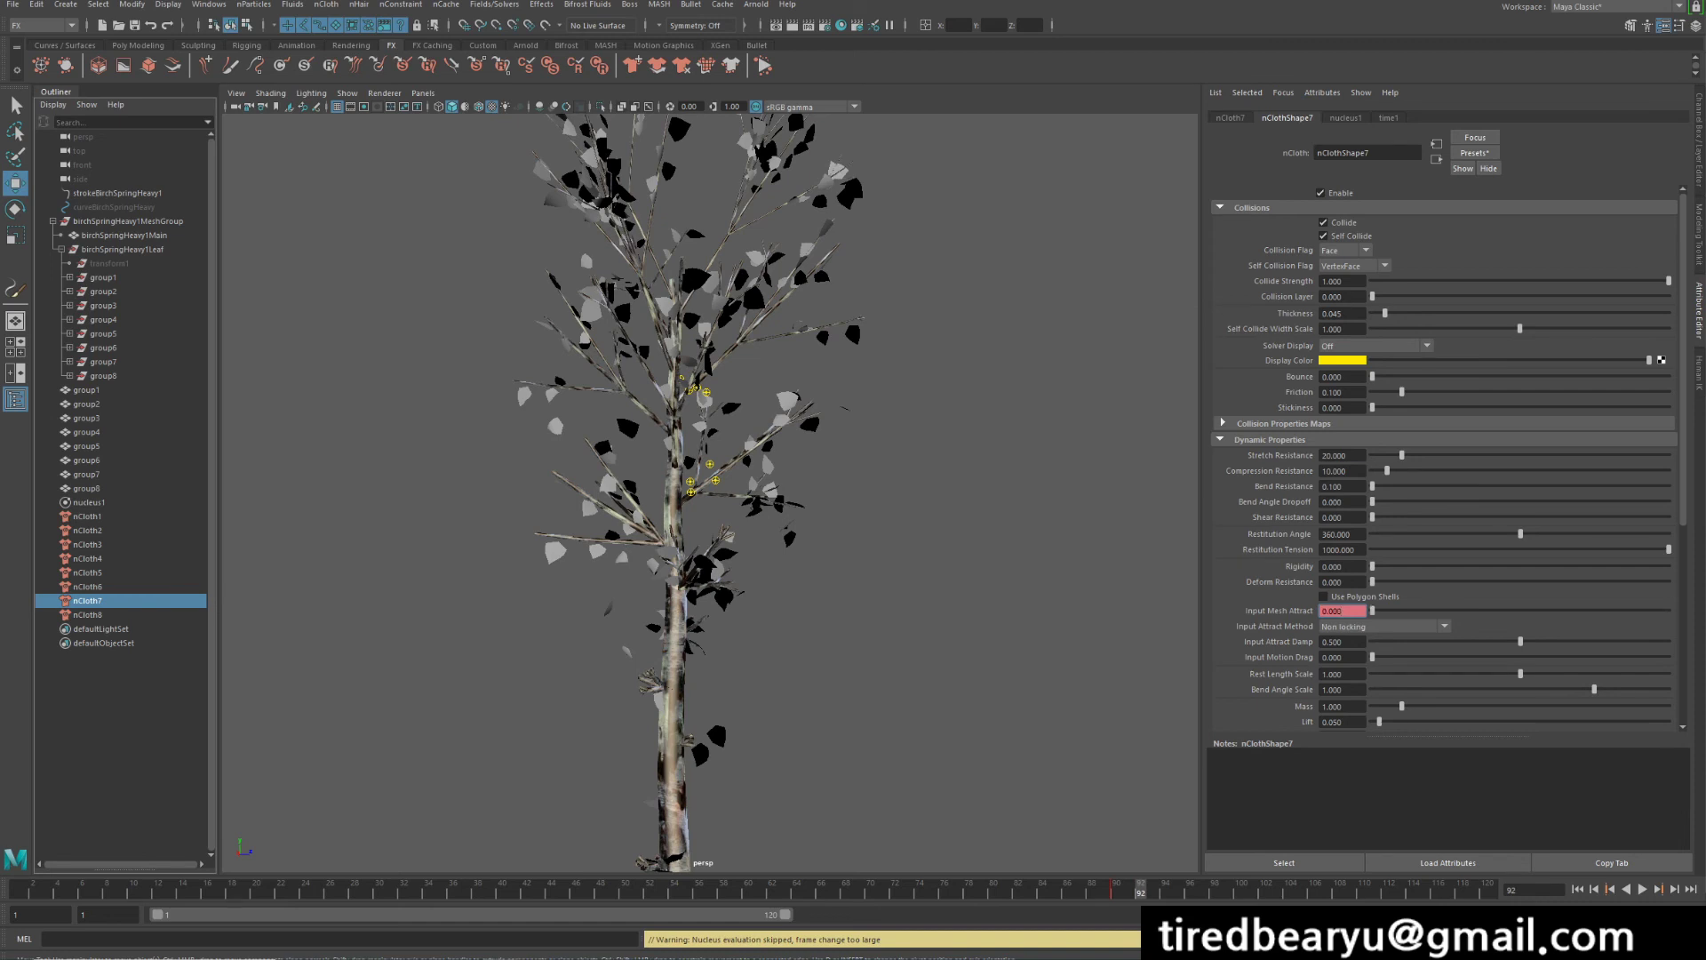
pyautogui.rightClick(1342, 612)
pyautogui.click(1373, 622)
# - Key nCloth8's Input Mesh Attract at 1 on frame 103, drop to 0 at 106, then deselect
pyautogui.press('Down')
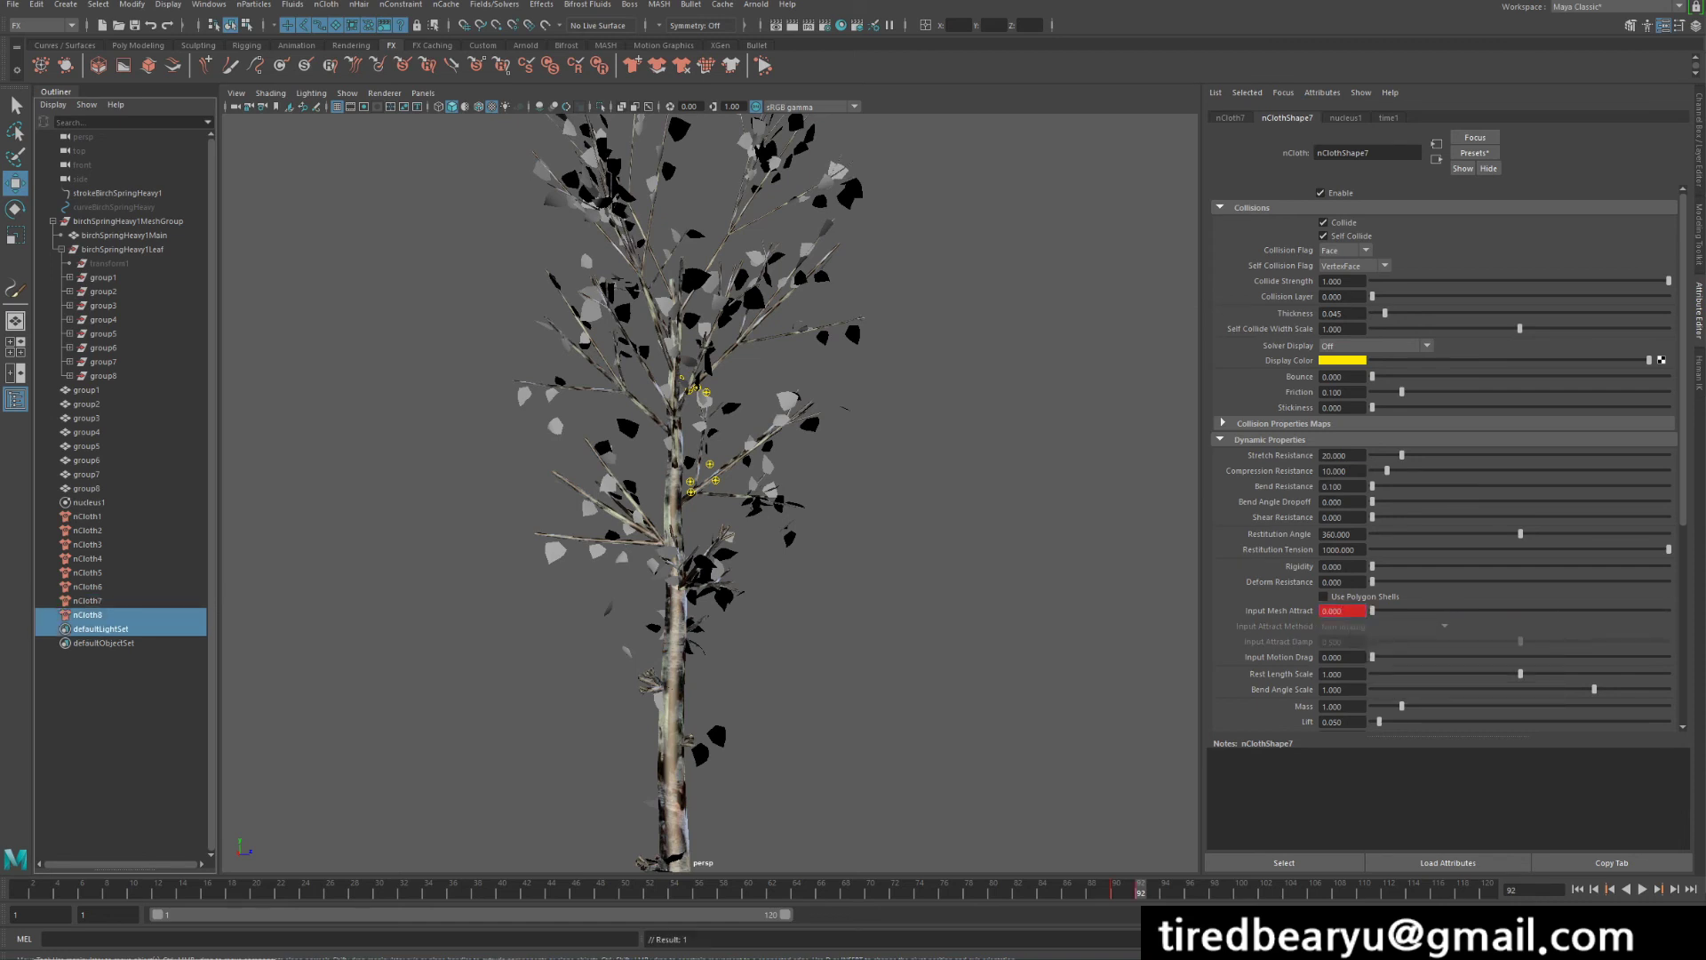
pyautogui.click(1278, 888)
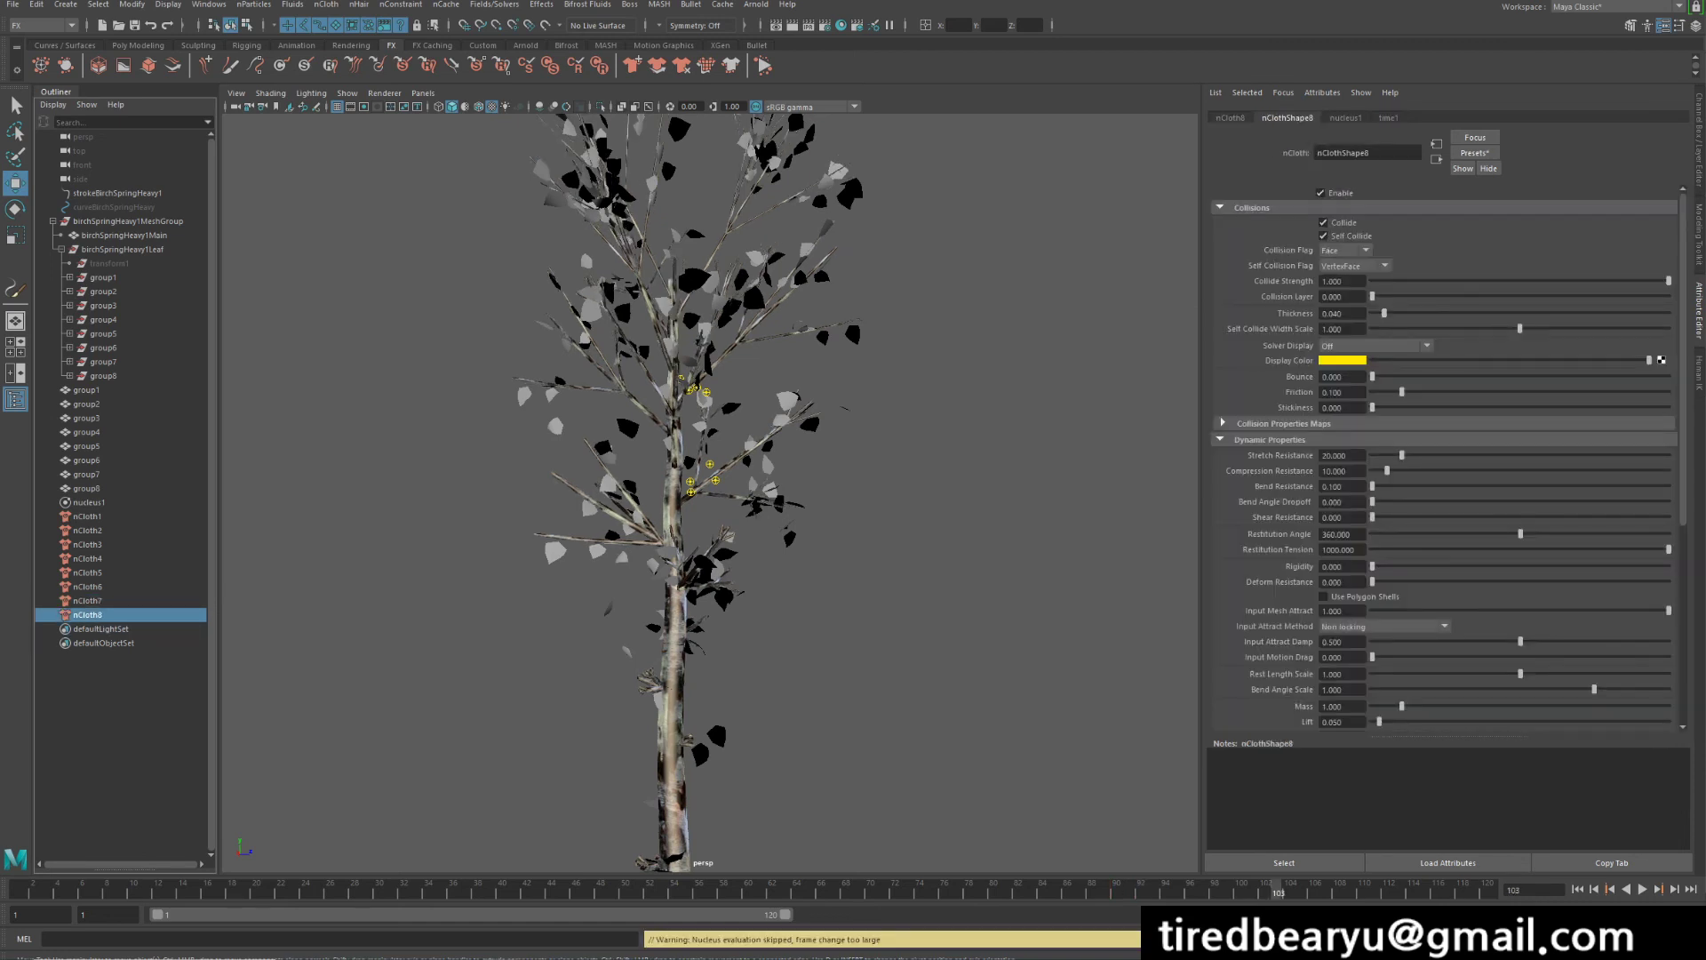
pyautogui.rightClick(1342, 612)
pyautogui.click(1386, 632)
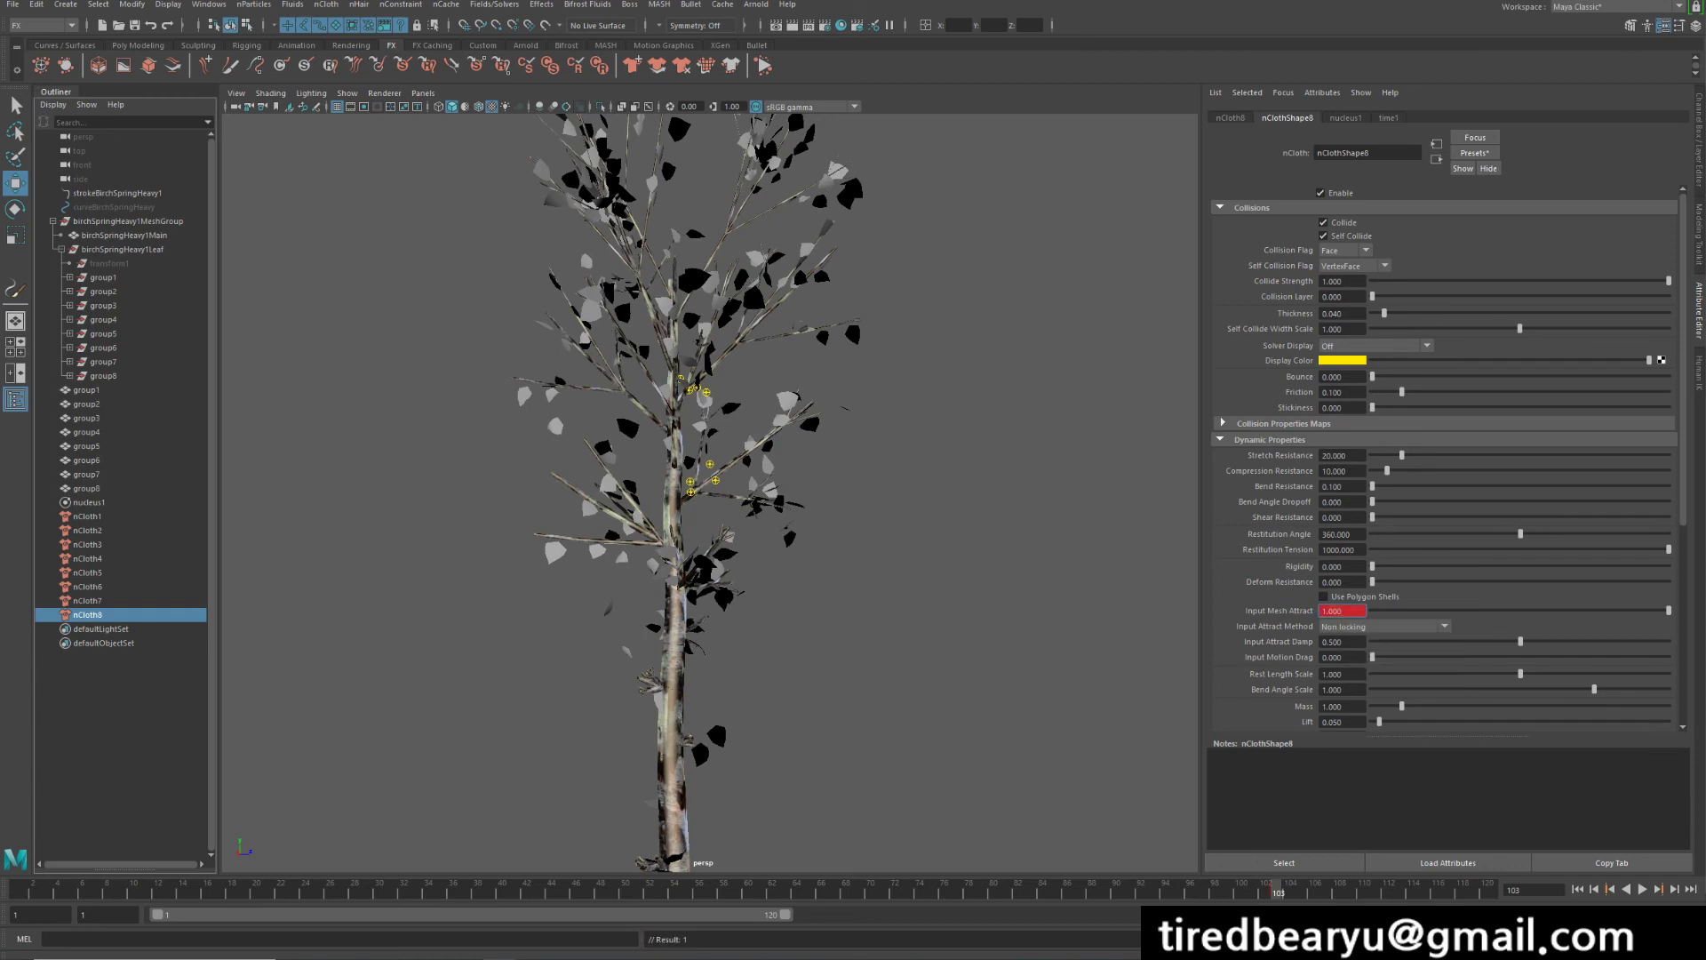
pyautogui.click(1315, 888)
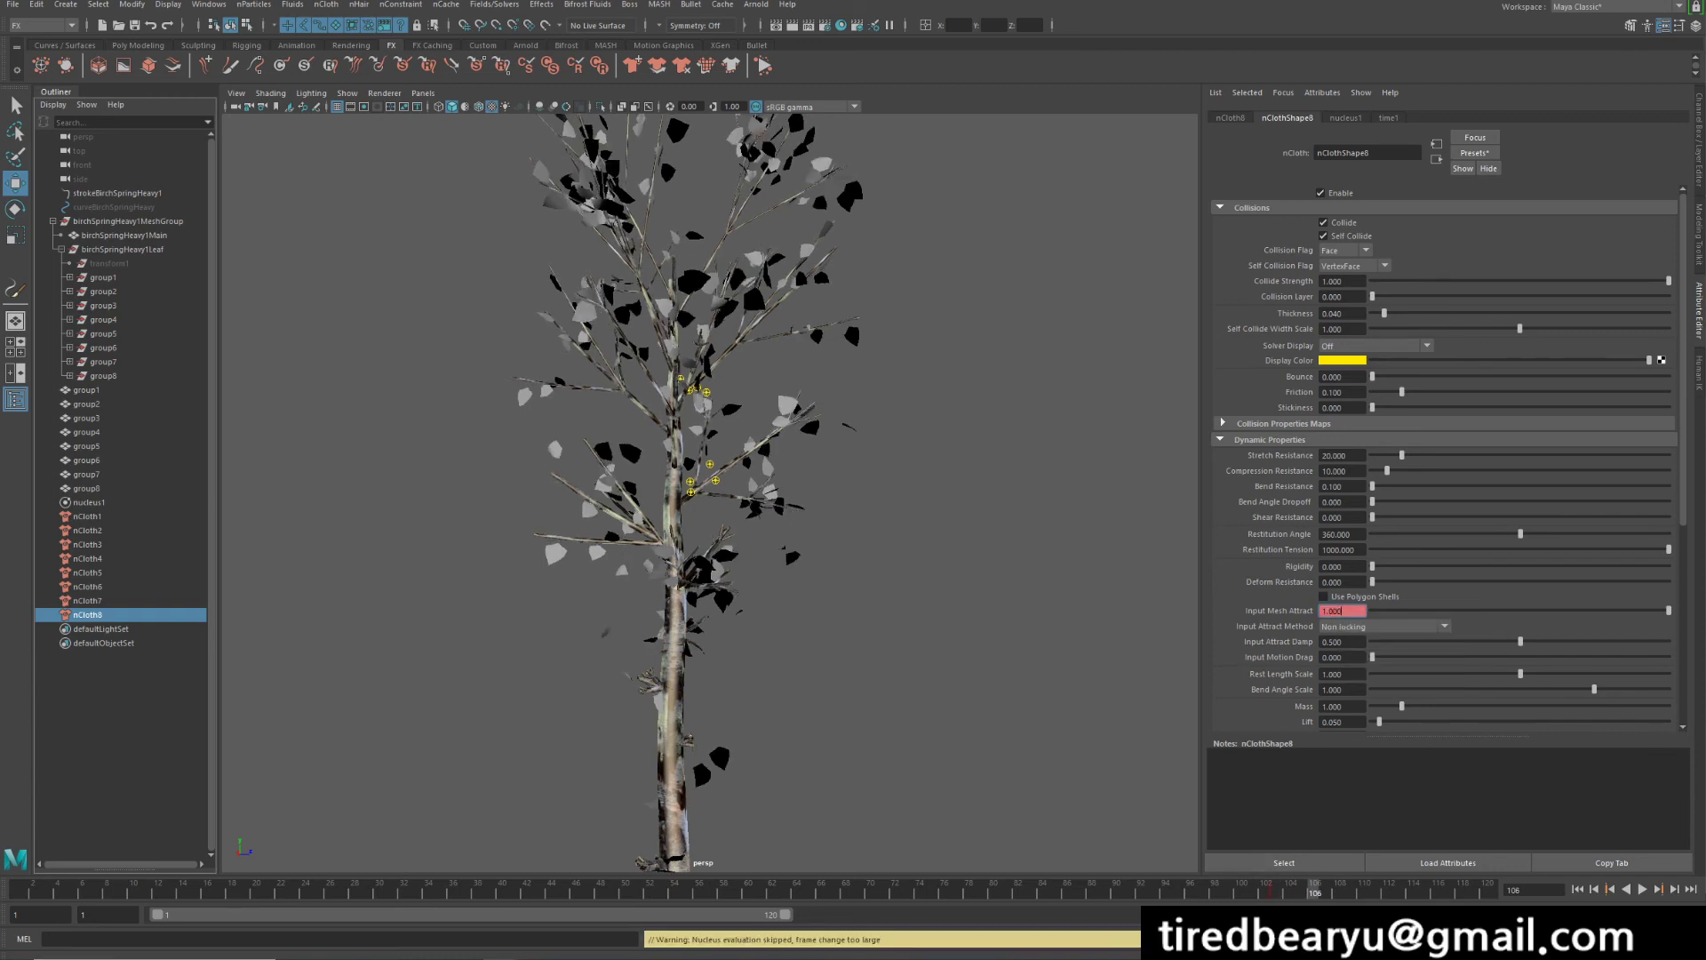
pyautogui.write('0')
pyautogui.press('Return')
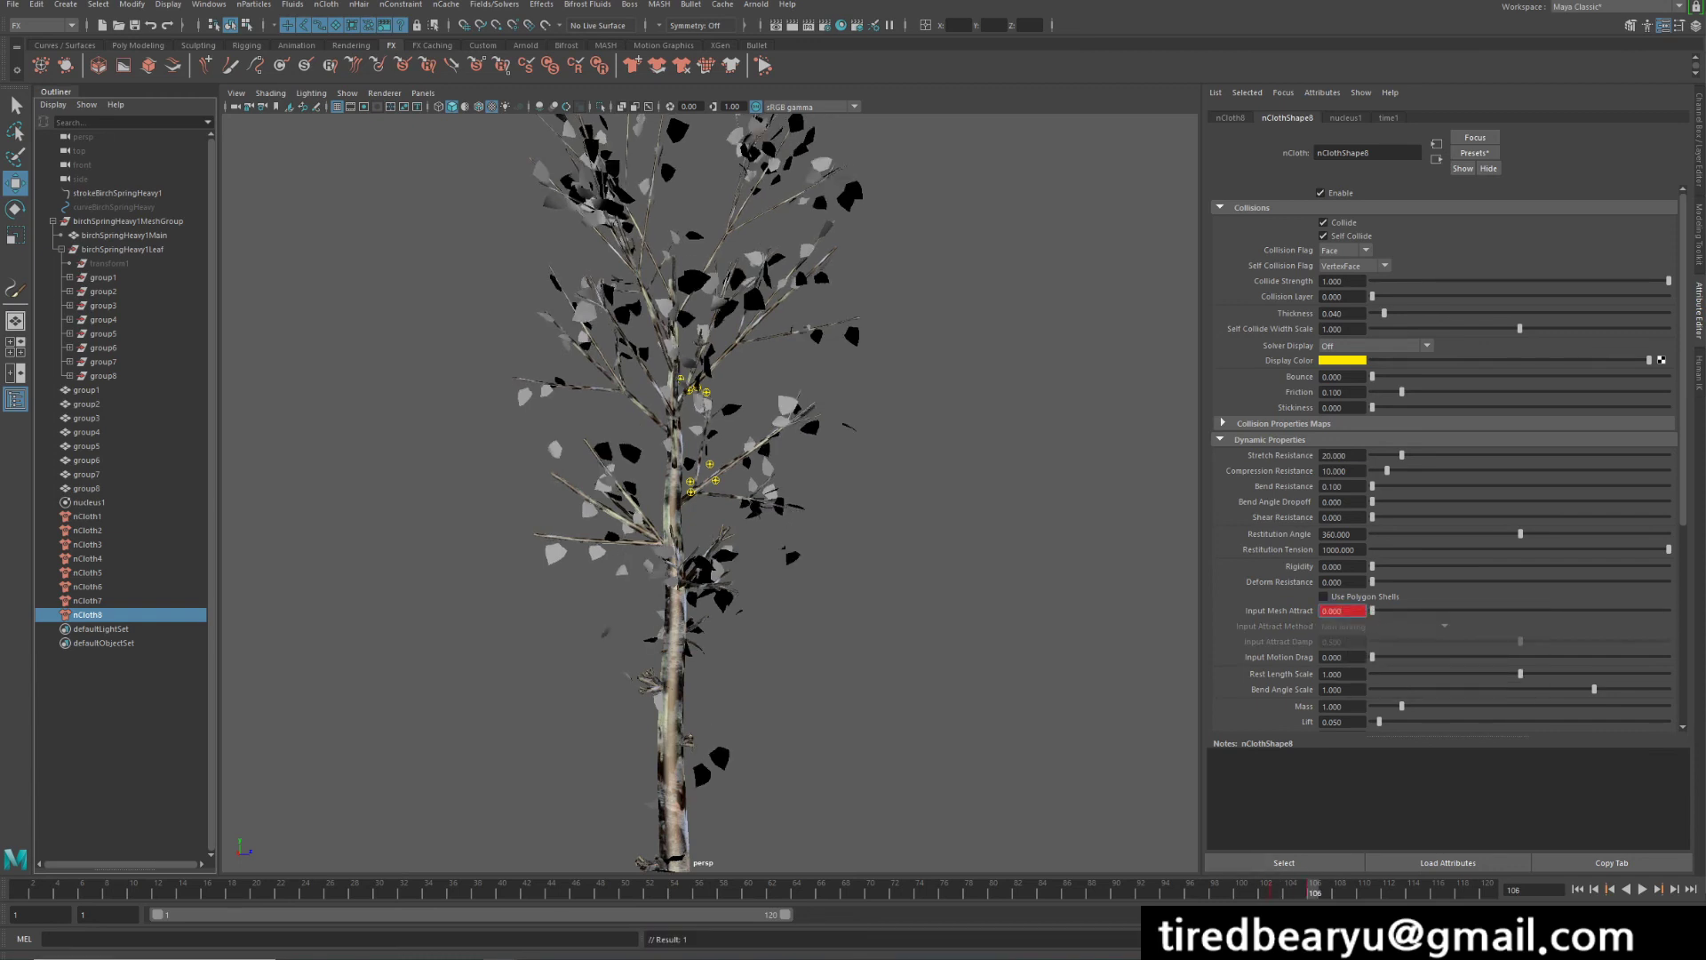
pyautogui.keyDown('alt'); pyautogui.moveTo(692, 750); pyautogui.dragTo(685, 750); pyautogui.keyUp('alt')
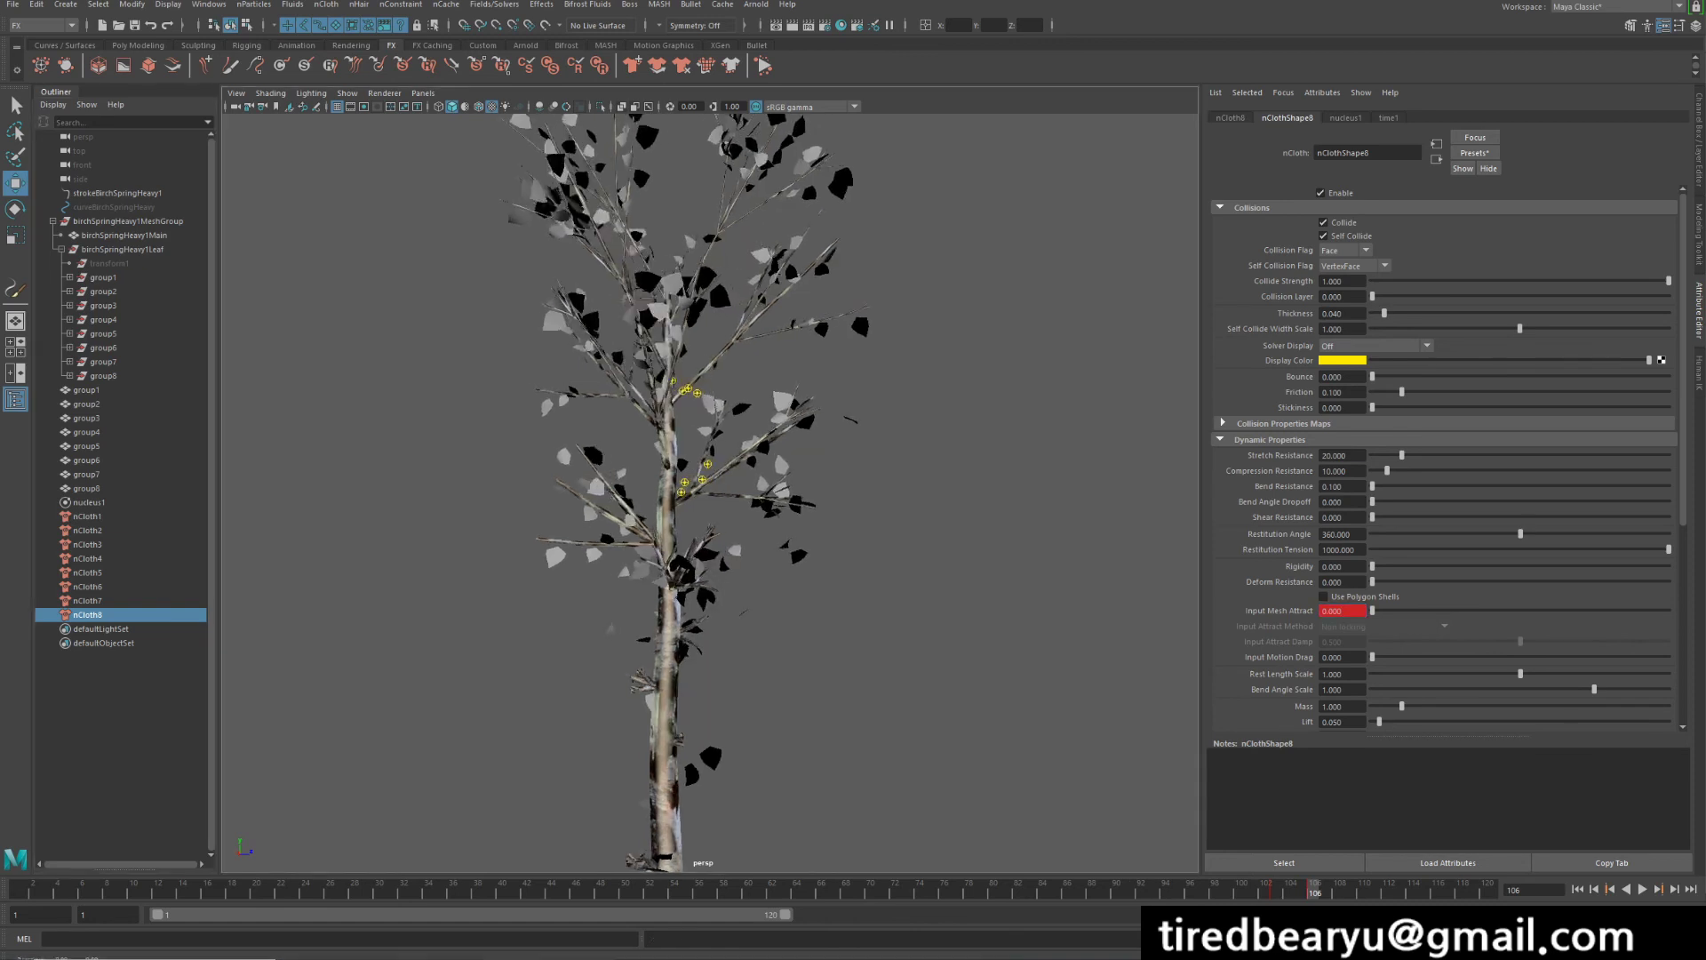
pyautogui.click(682, 750)
# - Pull back to frame the whole tree, enable textured display, and play the leaf simulation from the start
pyautogui.keyDown('alt'); pyautogui.moveTo(682, 750); pyautogui.dragTo(622, 750, button='right'); pyautogui.keyUp('alt')
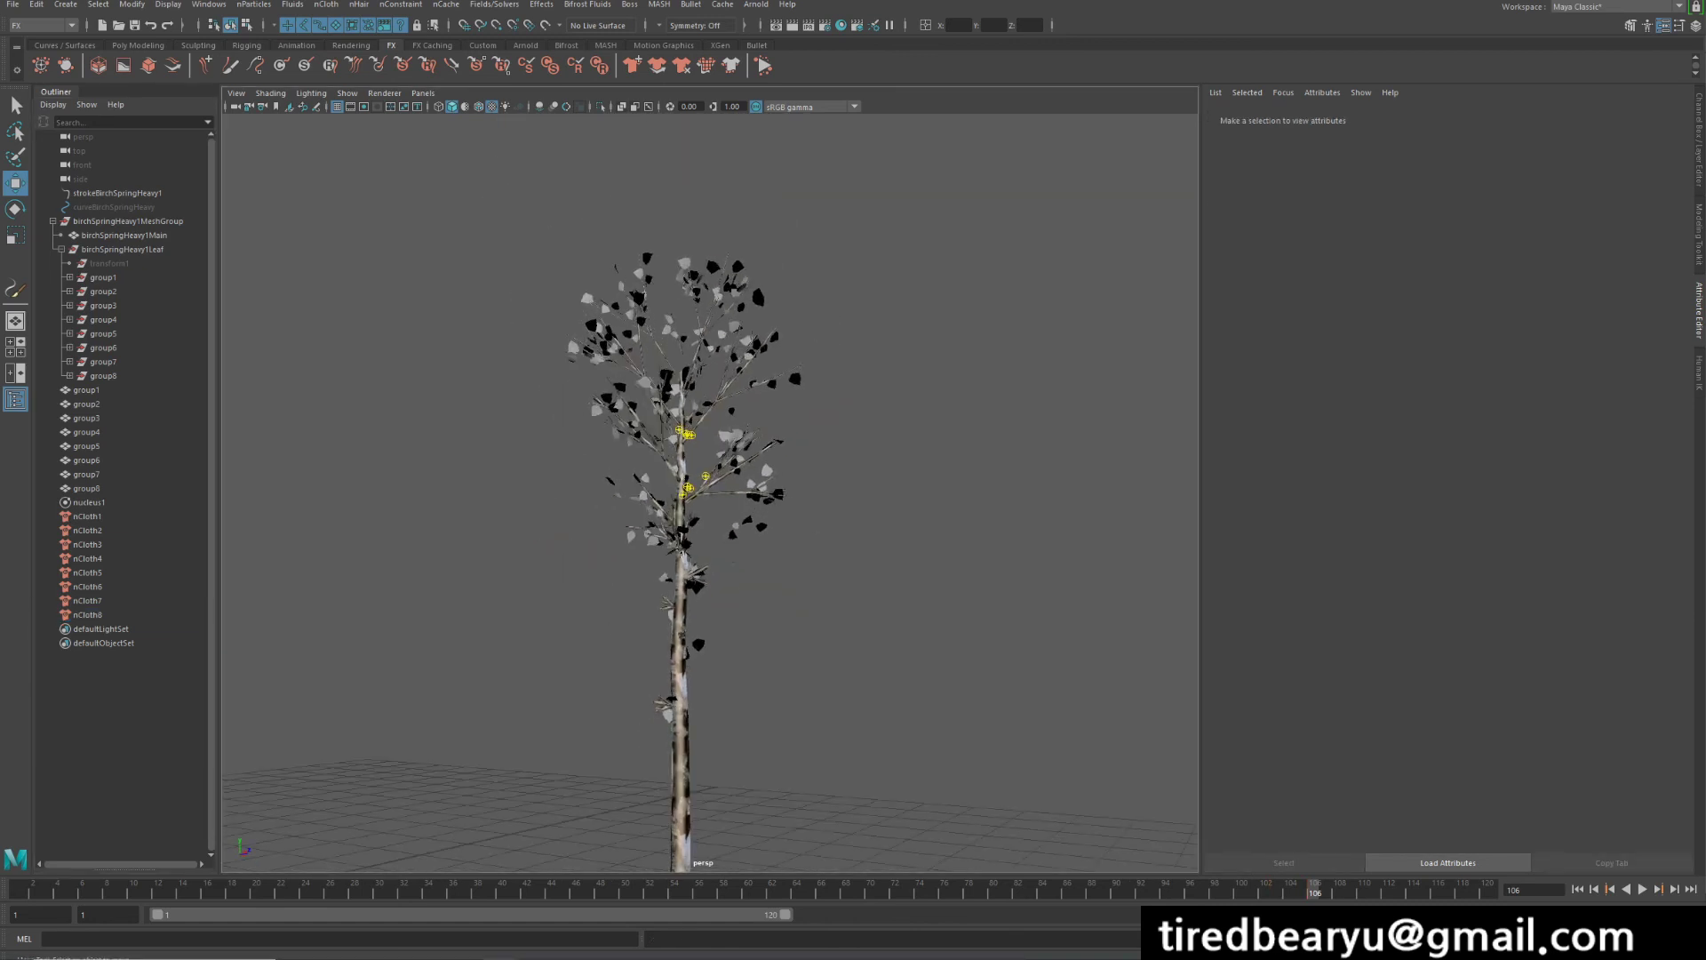
pyautogui.press('6')
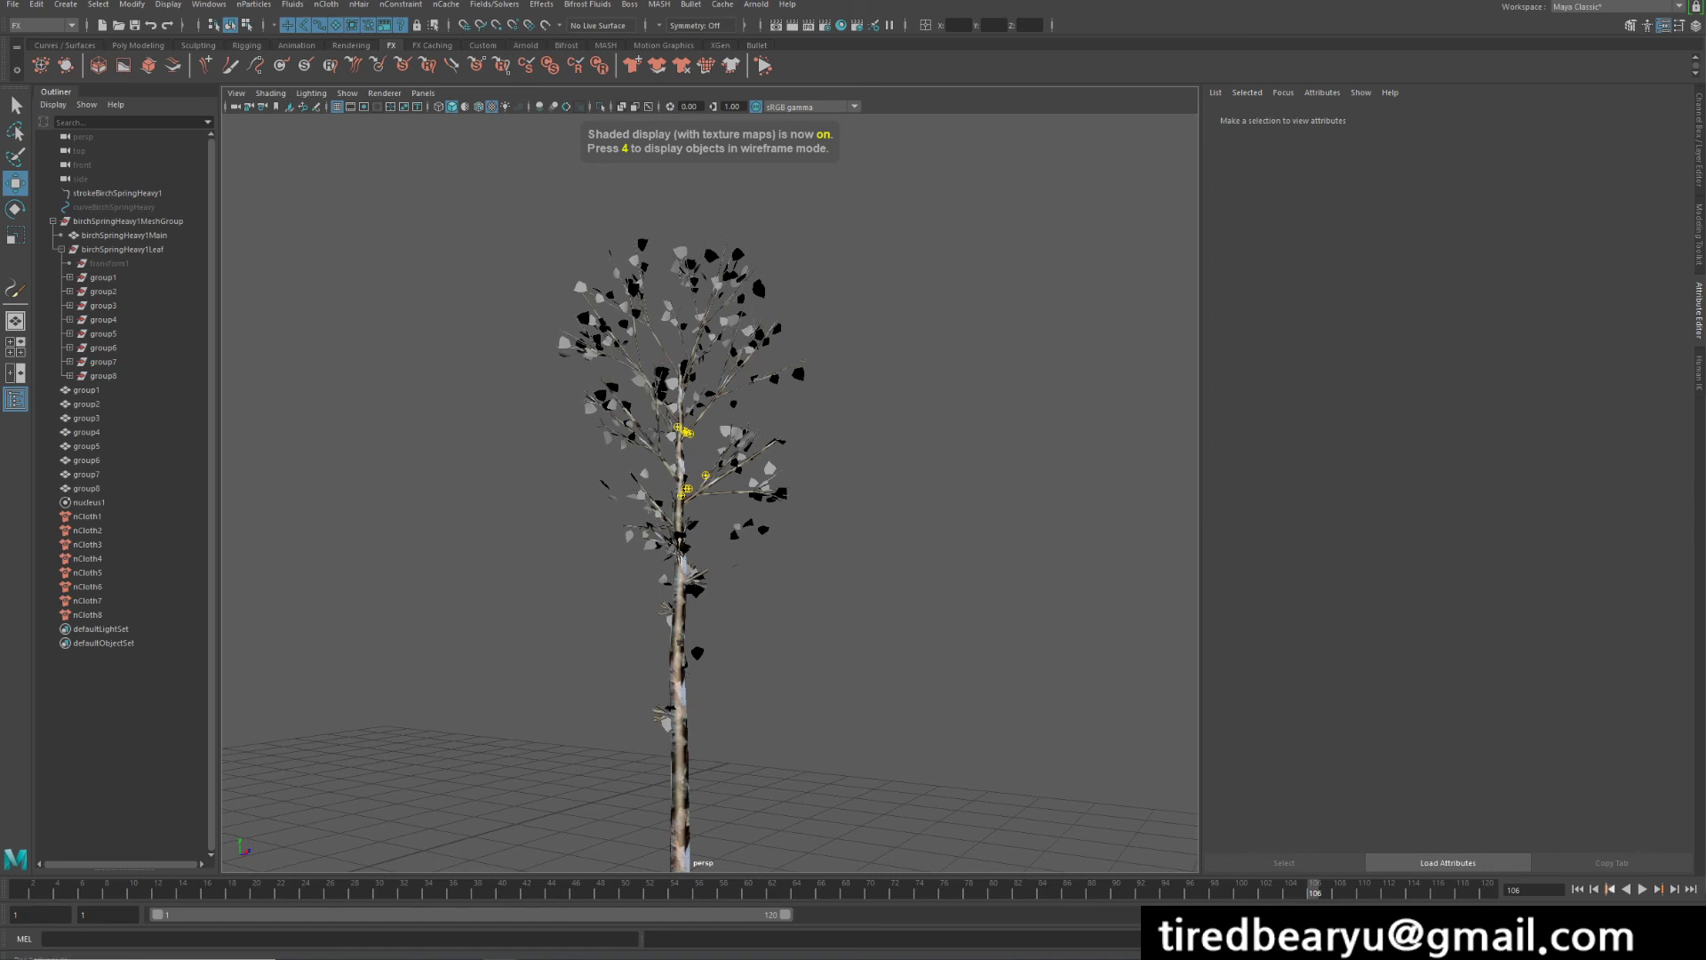
pyautogui.hotkey('alt', 'v')
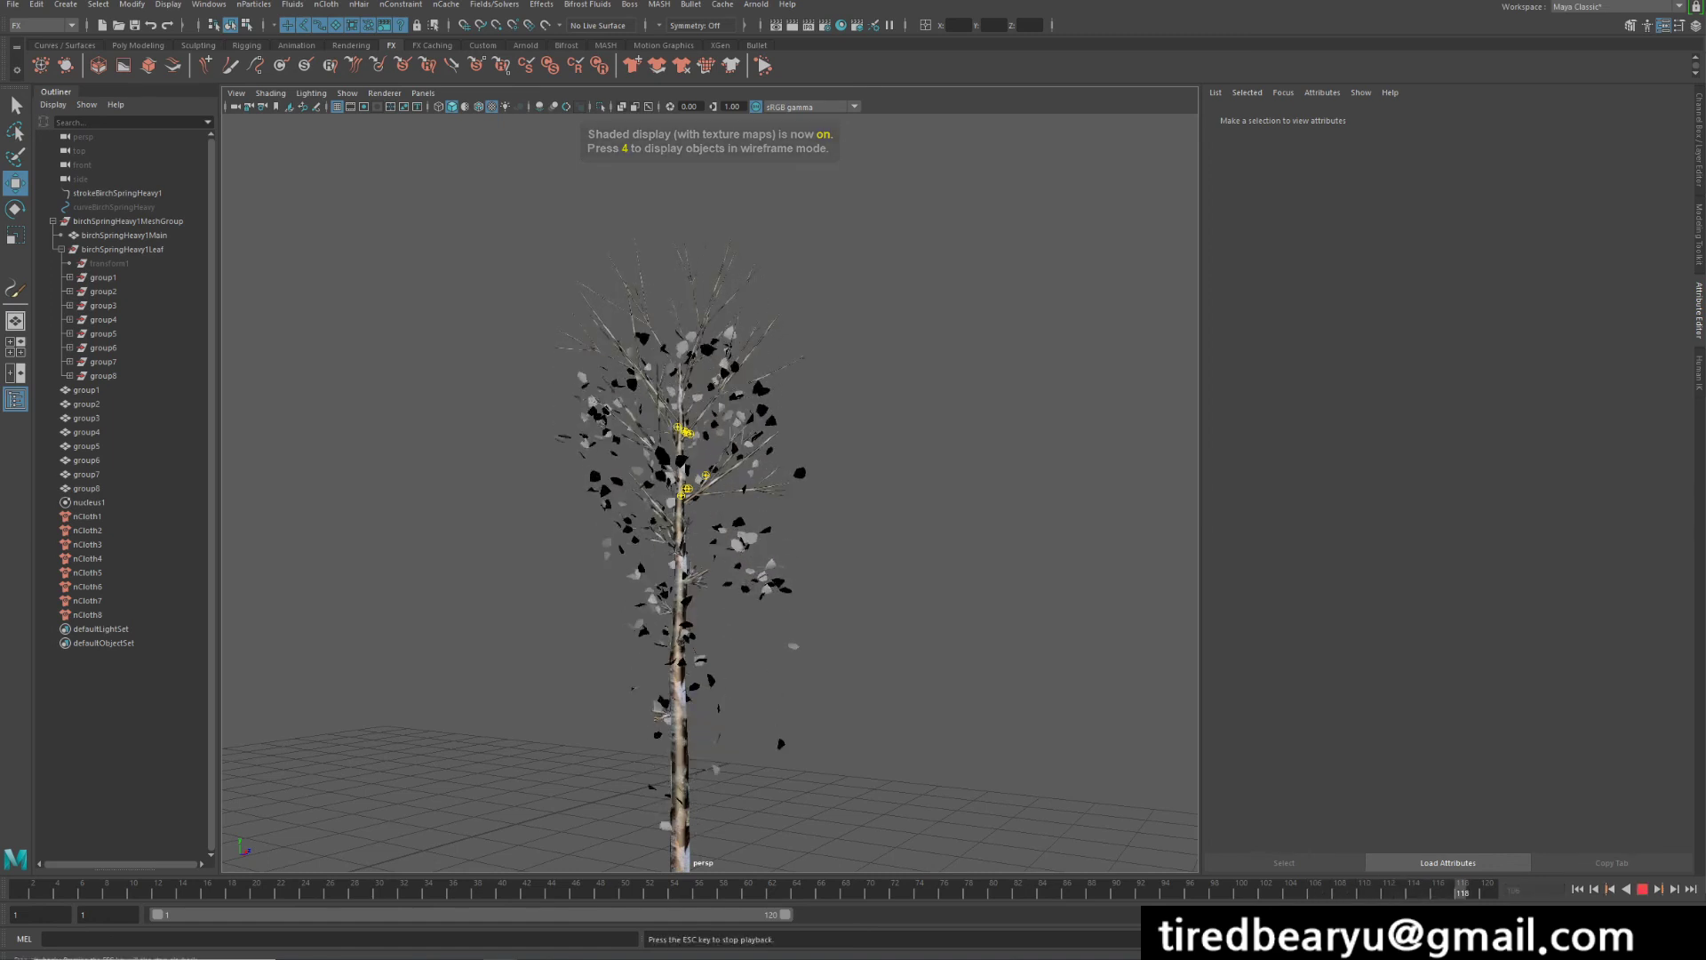
pyautogui.press('Escape')
pyautogui.hotkey('alt', 'v')
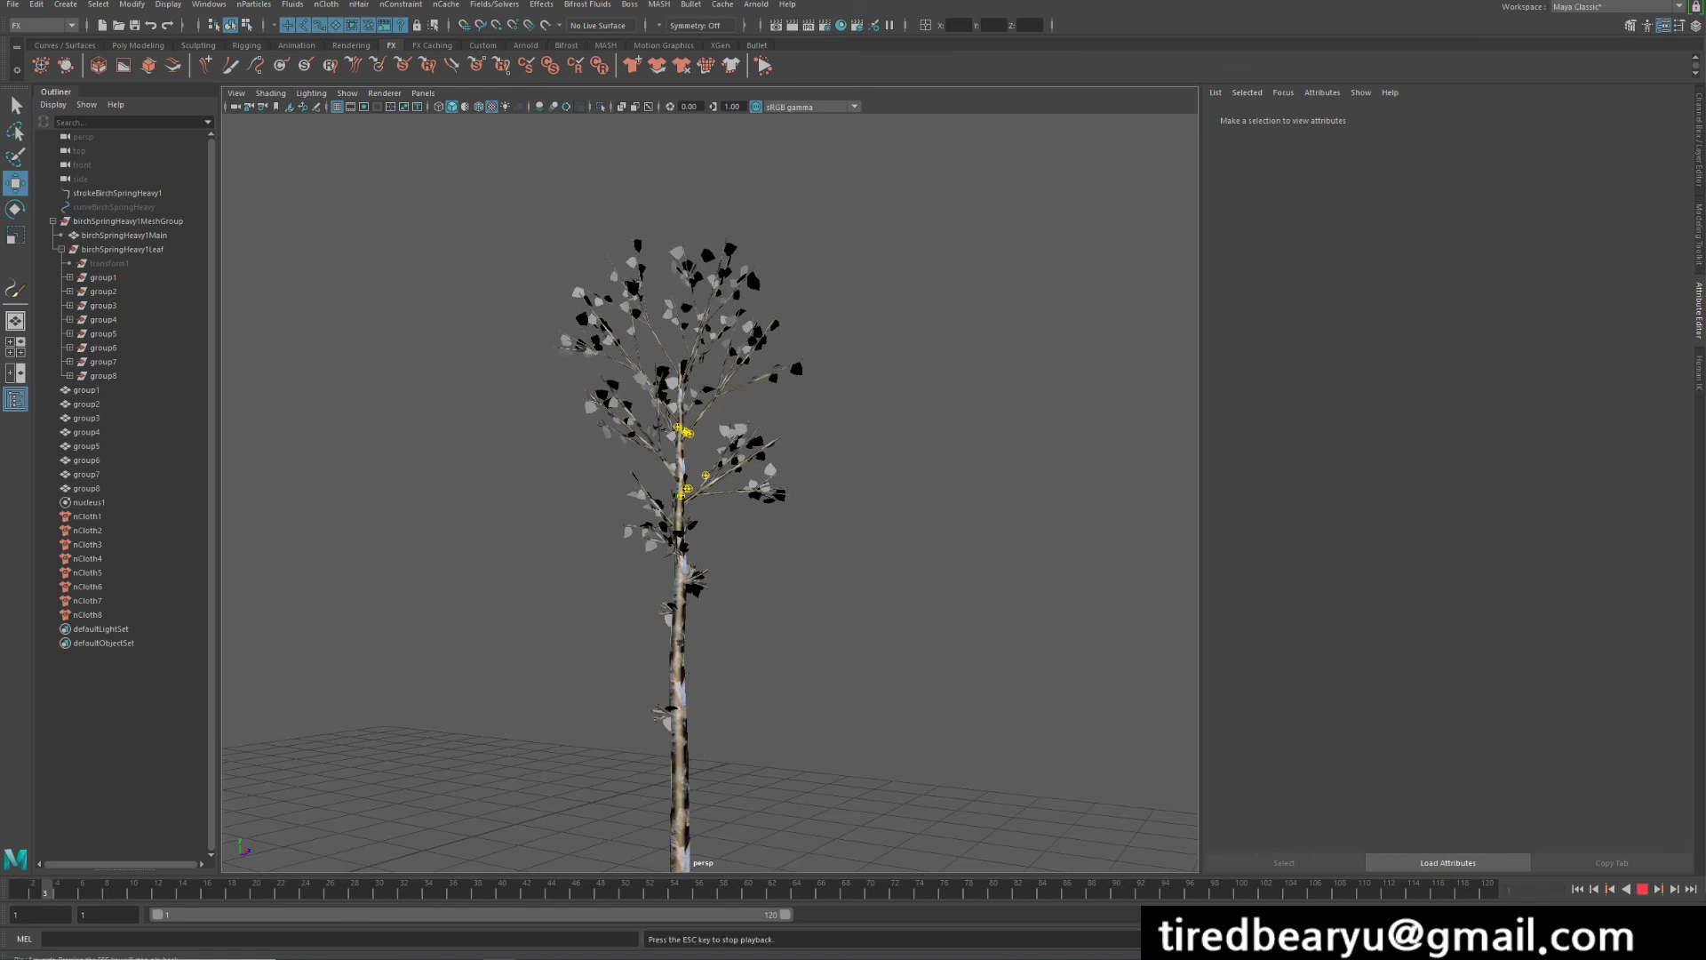